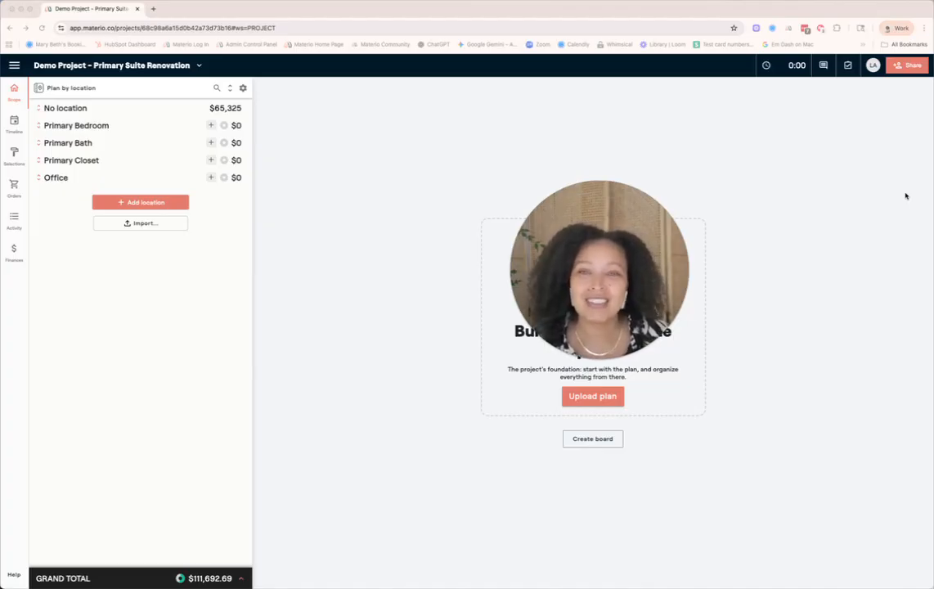
- Expand the items without a location and review the design service phases with their hours and prices
{"action": "left_click", "coordinate": [38, 112]}
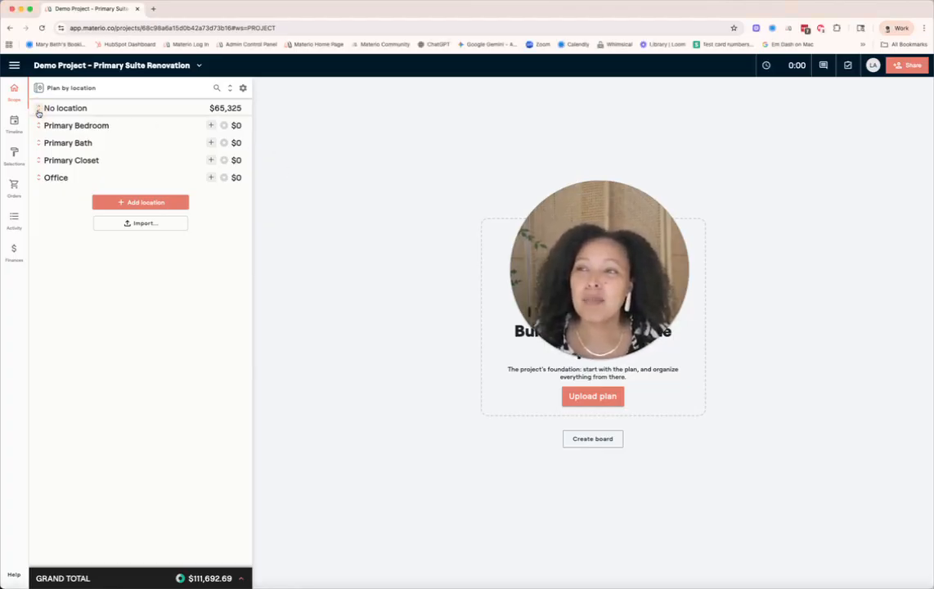
{"action": "left_click", "coordinate": [38, 110]}
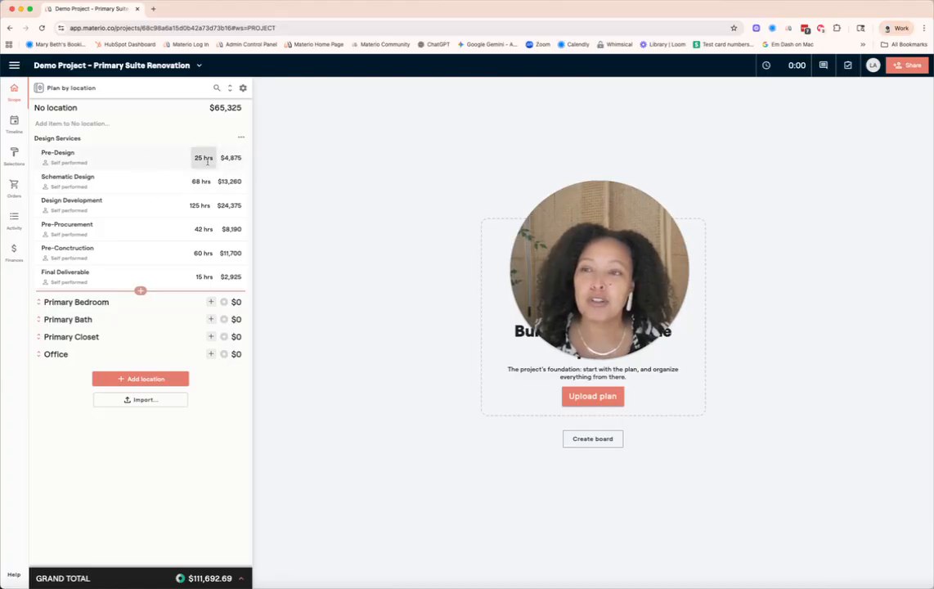
{"action": "left_click", "coordinate": [96, 164]}
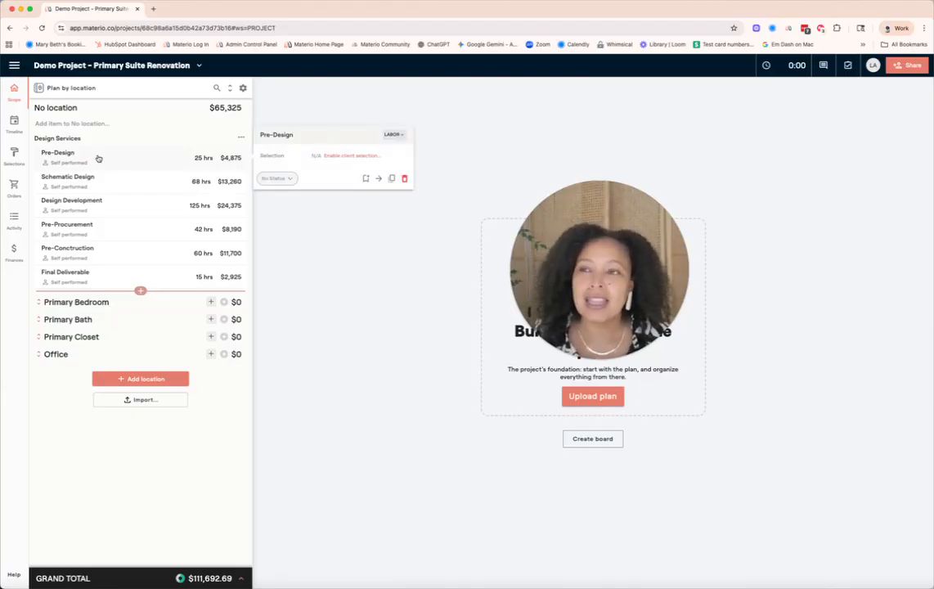
{"action": "left_click", "coordinate": [113, 175]}
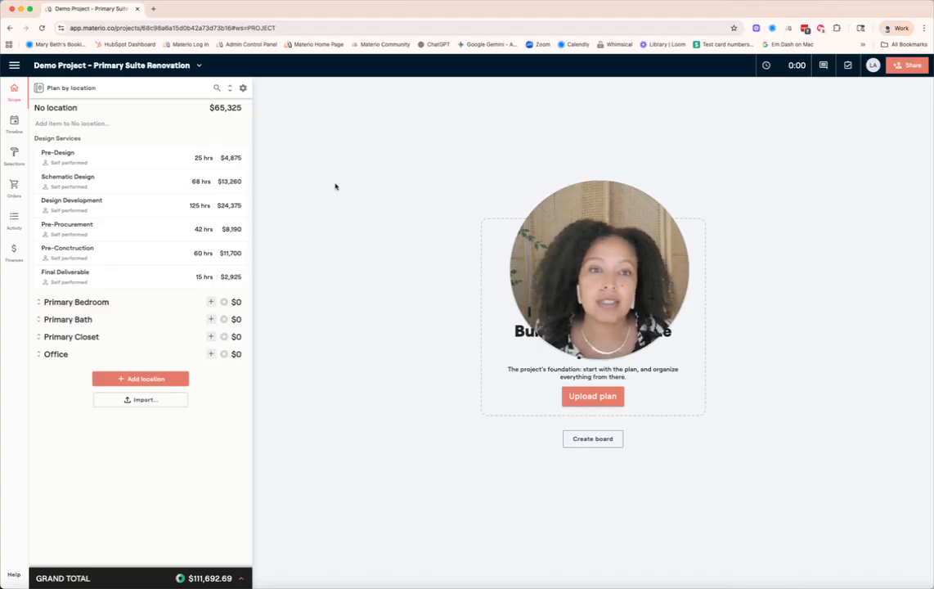
{"action": "mouse_move", "coordinate": [95, 162]}
{"action": "mouse_move", "coordinate": [105, 182]}
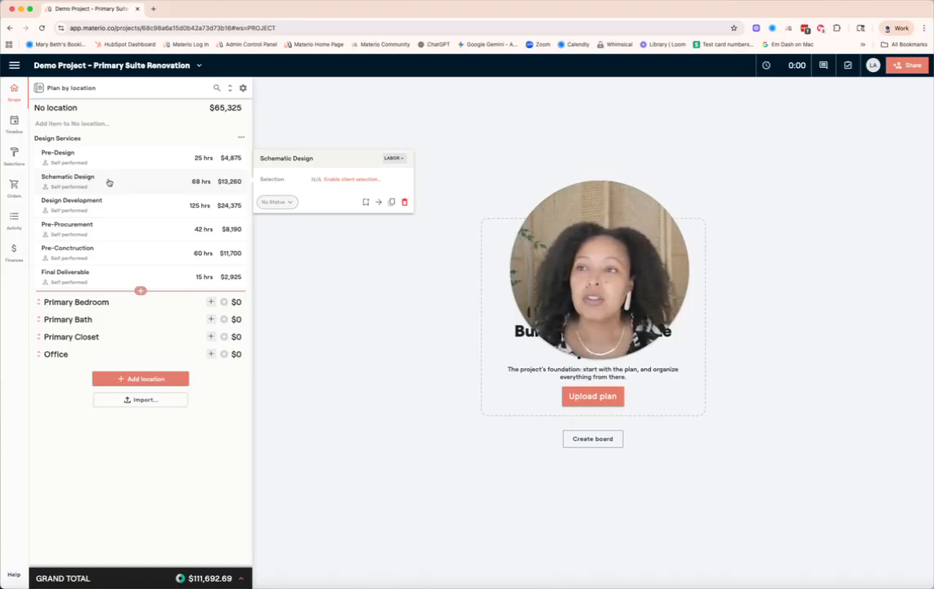
- Create a new retainer in the project's finances and set Demo Client as its recipient
{"action": "left_click", "coordinate": [14, 251]}
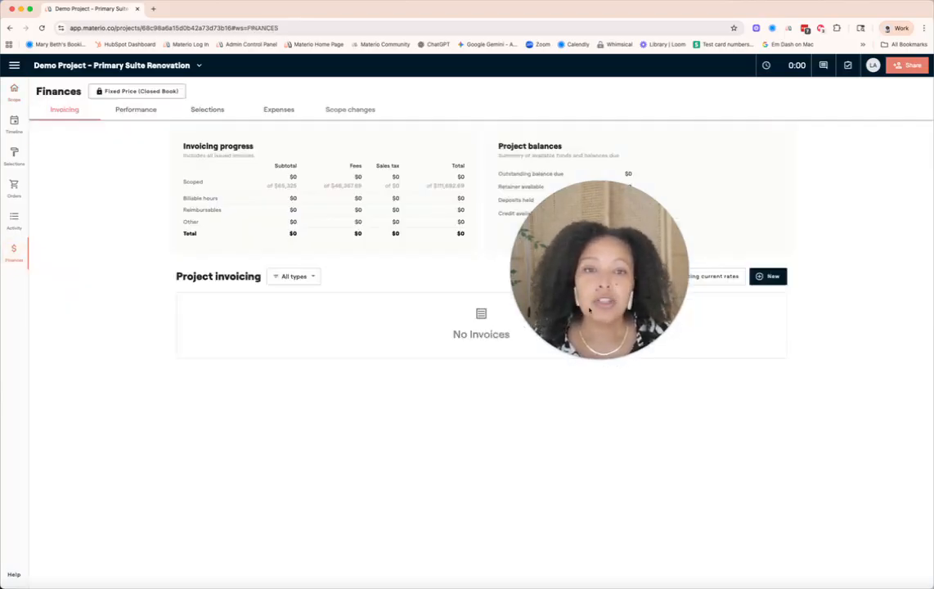
{"action": "left_click", "coordinate": [589, 359]}
{"action": "left_click_drag", "start_coordinate": [573, 319], "coordinate": [736, 205]}
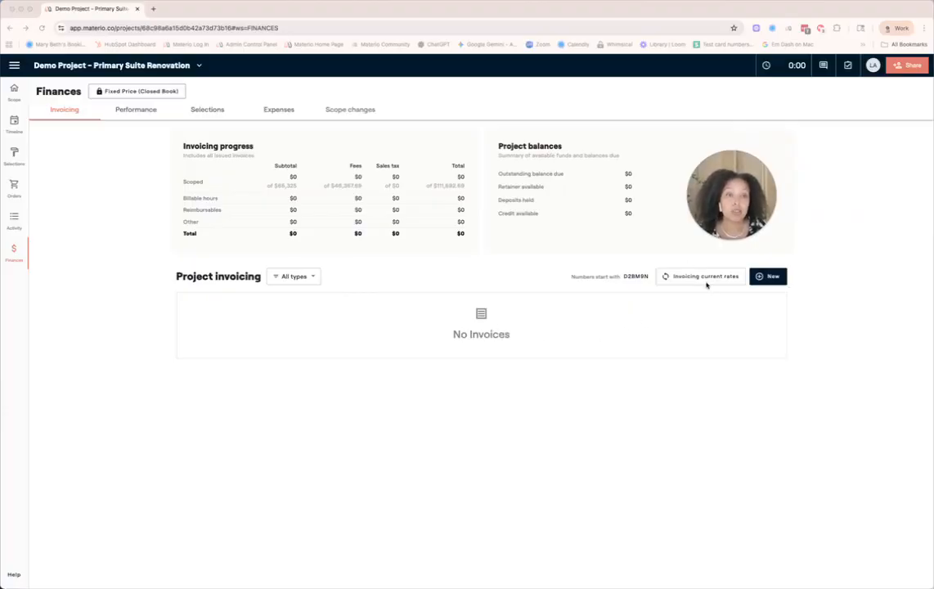
{"action": "left_click", "coordinate": [769, 279]}
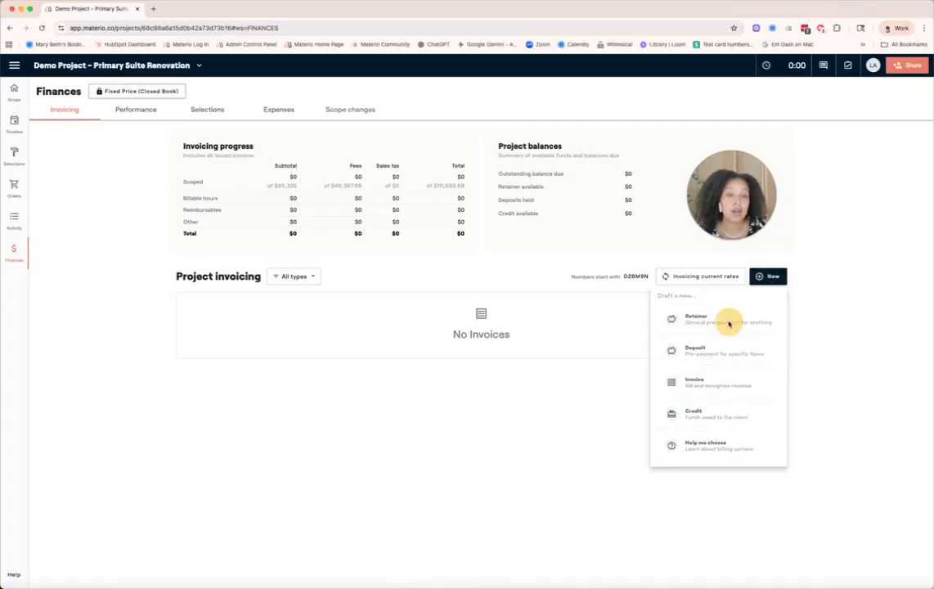
{"action": "left_click", "coordinate": [720, 320]}
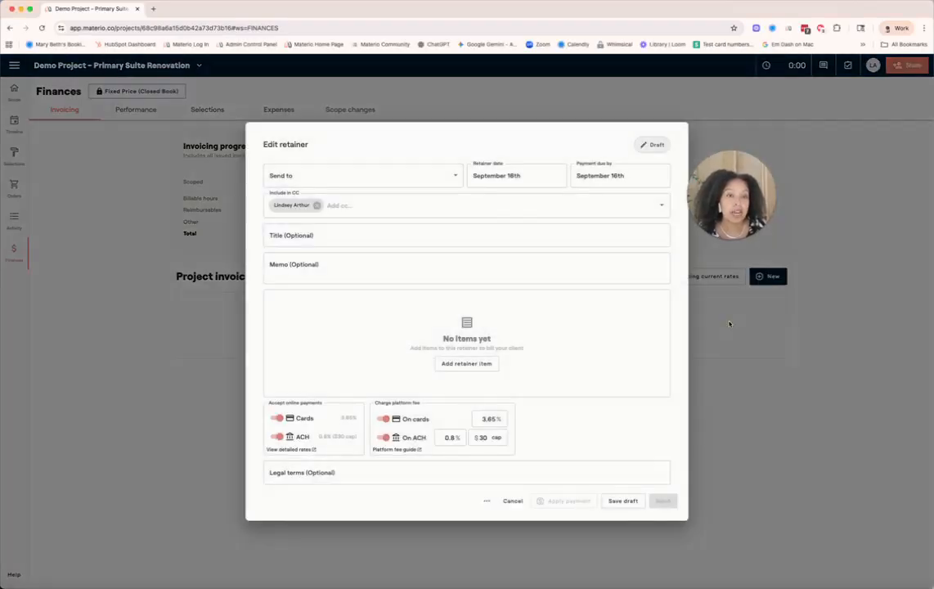
{"action": "left_click", "coordinate": [424, 175]}
{"action": "left_click", "coordinate": [417, 175]}
{"action": "left_click", "coordinate": [374, 319]}
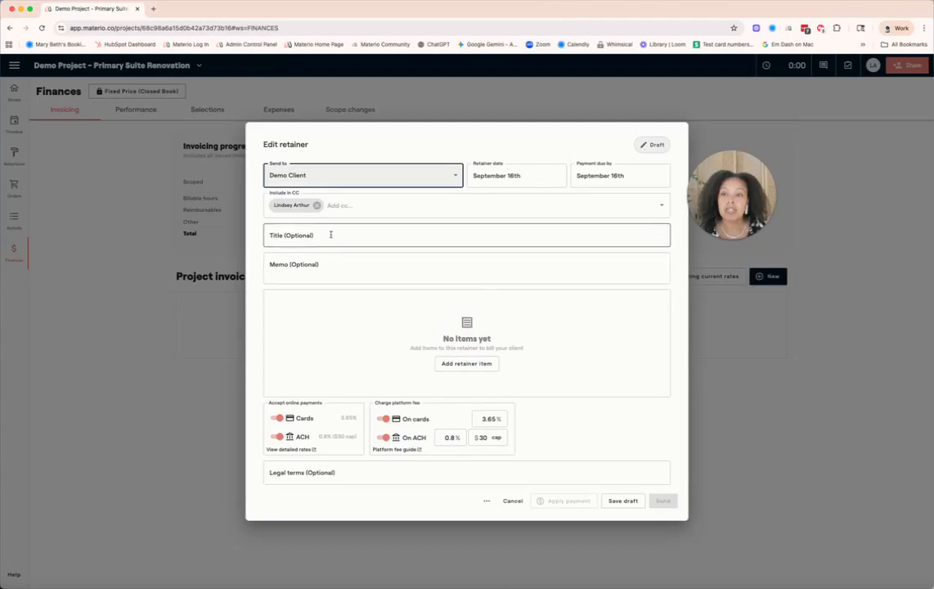
- Title the retainer "Design Services Retainer - Pre Design & Schematic Design"
{"action": "left_click", "coordinate": [331, 236]}
{"action": "type", "text": "Design Ser"}
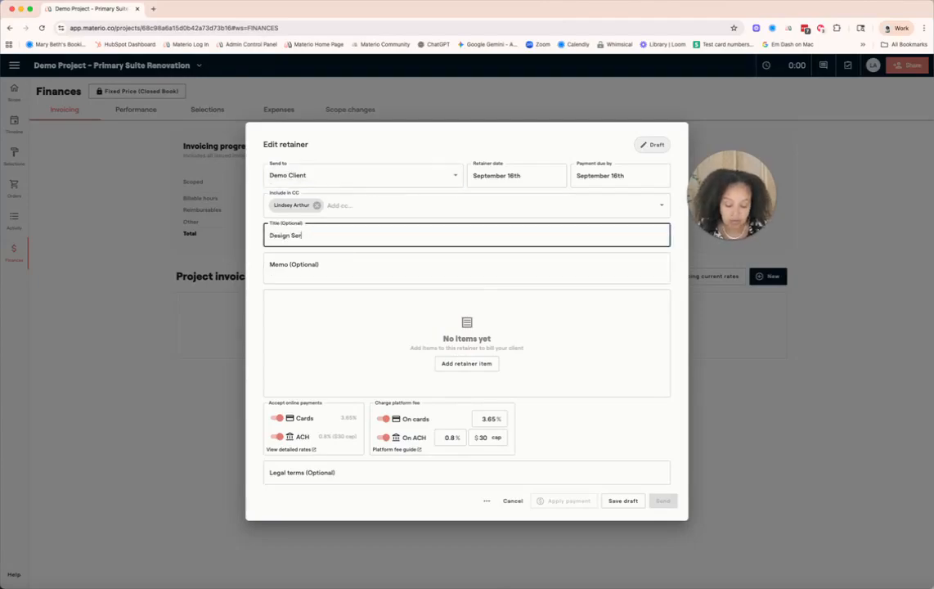
{"action": "type", "text": "vices Retainer -"}
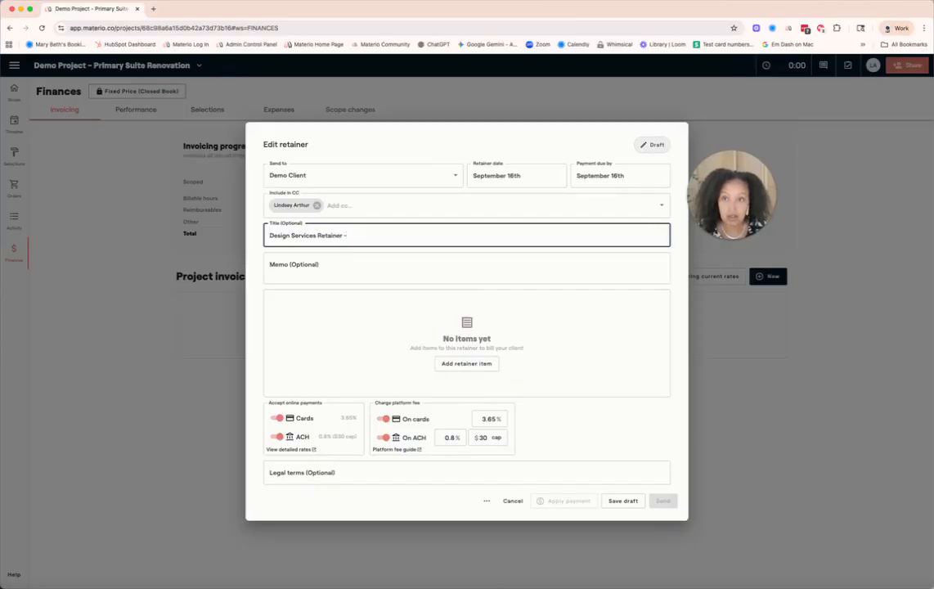
{"action": "type", "text": " Pre Design &"}
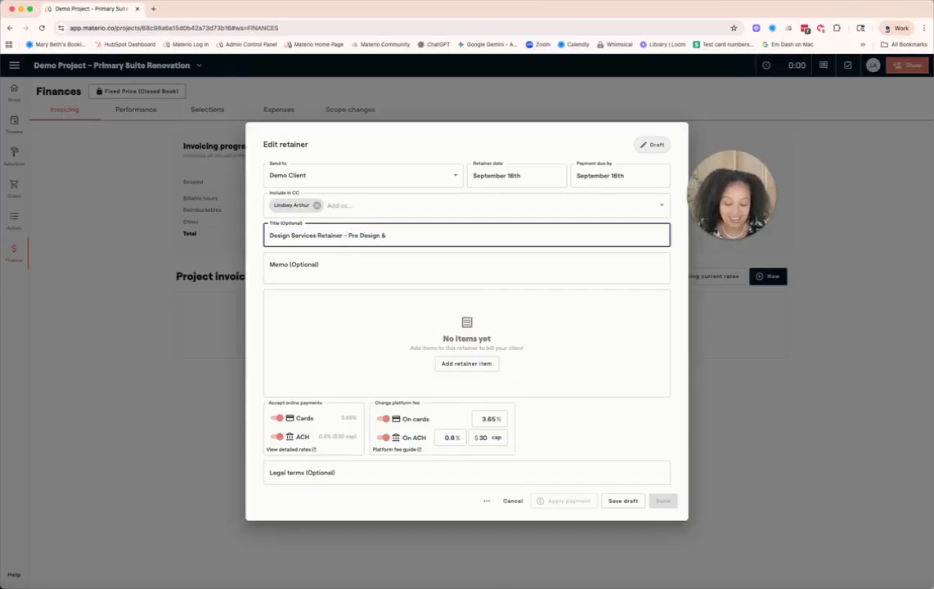
{"action": "type", "text": " Schematic Design"}
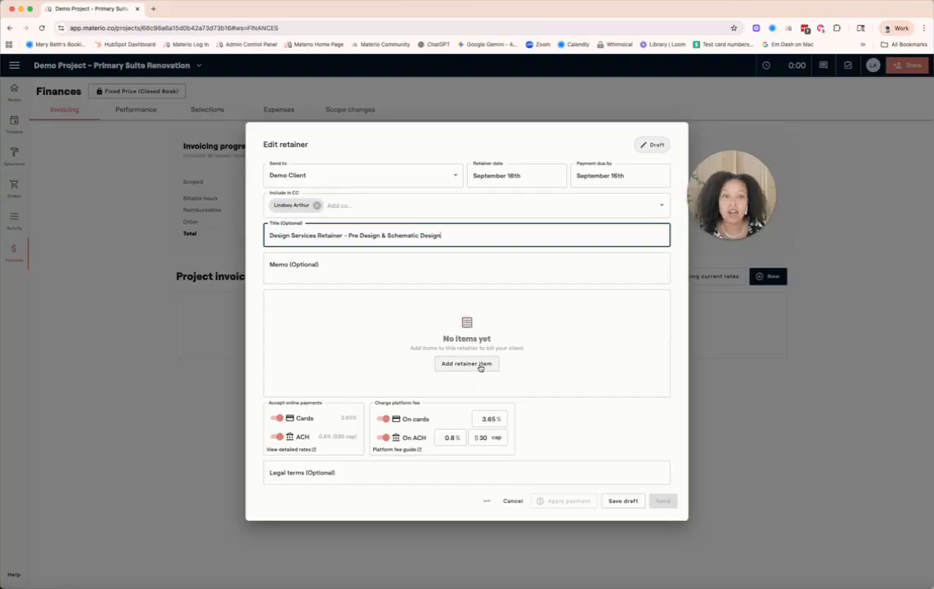
- Add a retainer item collecting $18,135, keeping the description "Retainer (09/16/2025)"
{"action": "left_click", "coordinate": [480, 368]}
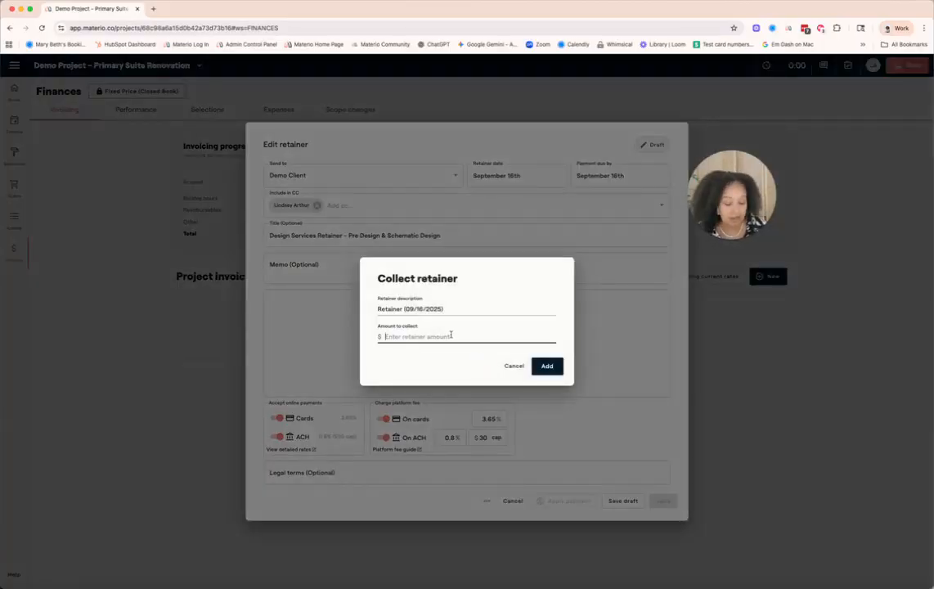
{"action": "type", "text": "18135"}
{"action": "key", "text": "Return"}
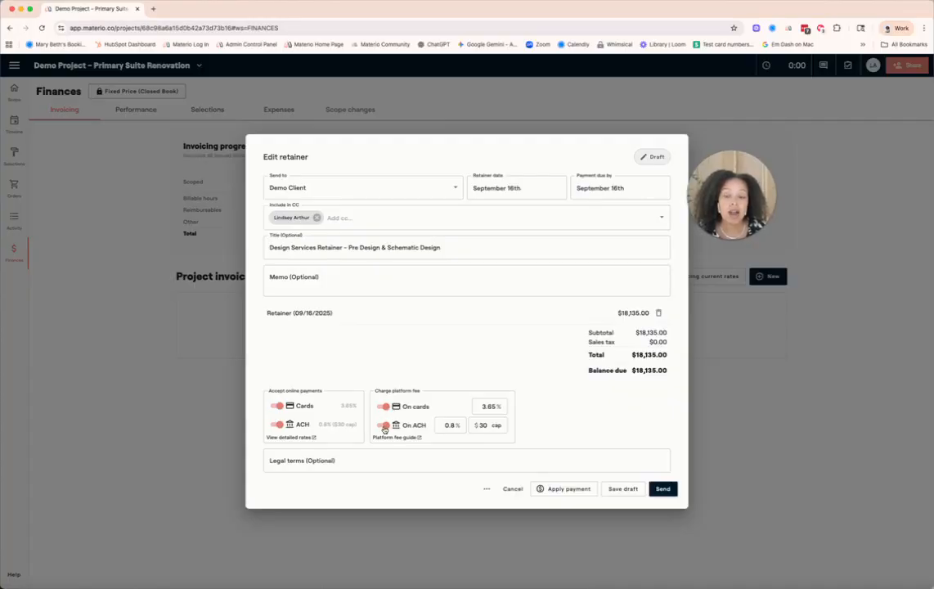
- Turn off the platform fee on ACH payments and send the retainer to the client without automatic reminders
{"action": "left_click", "coordinate": [385, 426]}
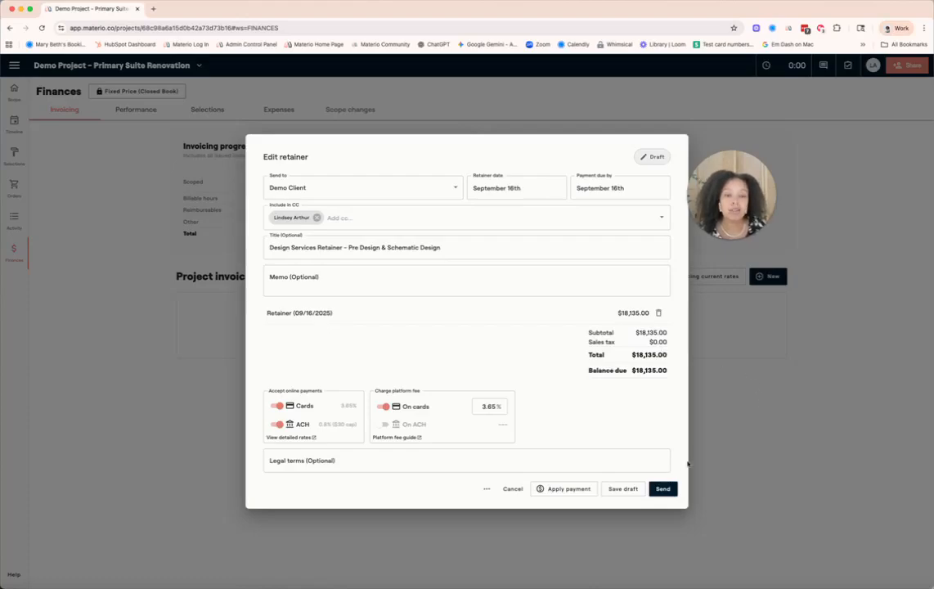
{"action": "left_click", "coordinate": [663, 489]}
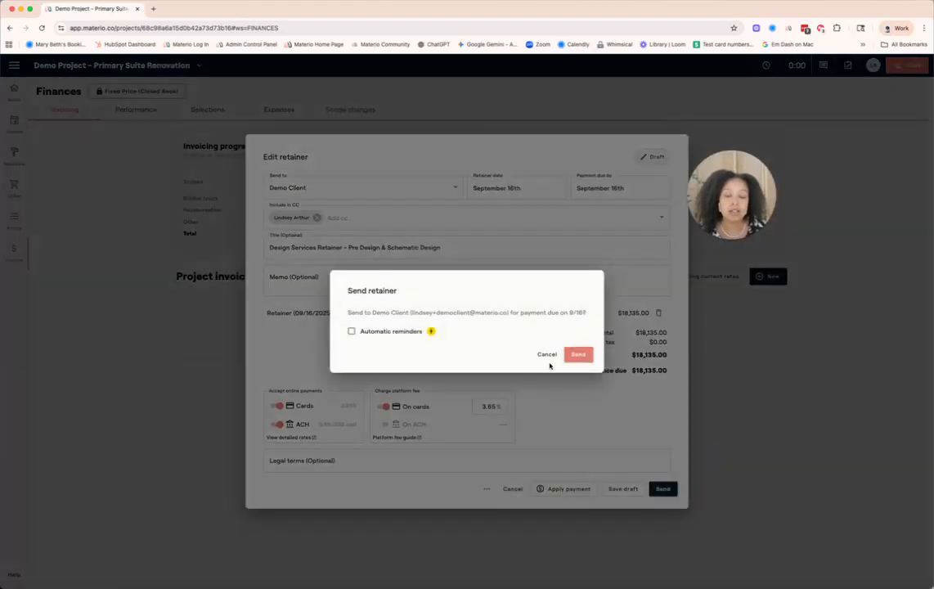
{"action": "left_click", "coordinate": [579, 354]}
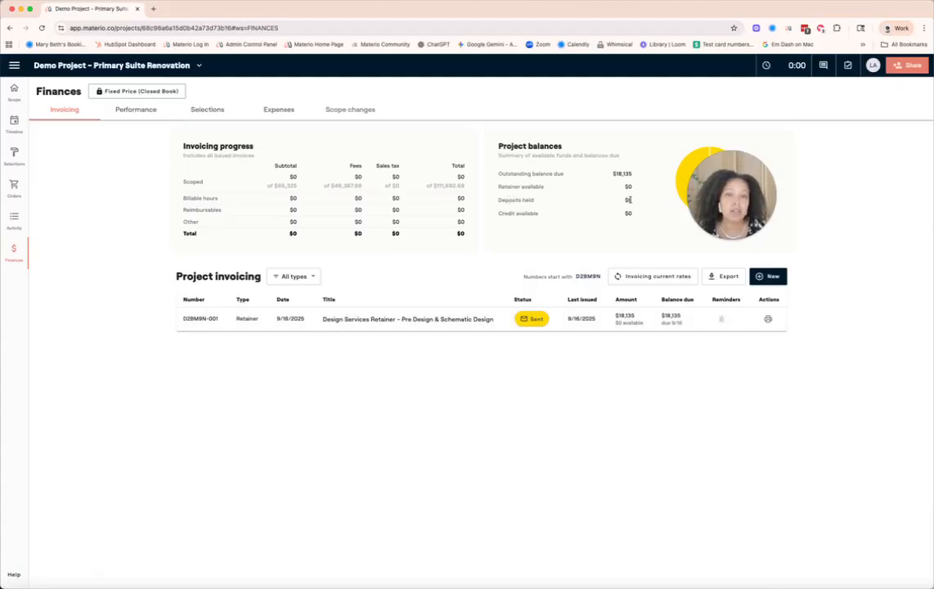
- Record a manual check payment of $18,135.00 dated September 16th on the sent retainer, with payment confirmation enabled
{"action": "left_click", "coordinate": [435, 319]}
{"action": "left_click", "coordinate": [615, 418]}
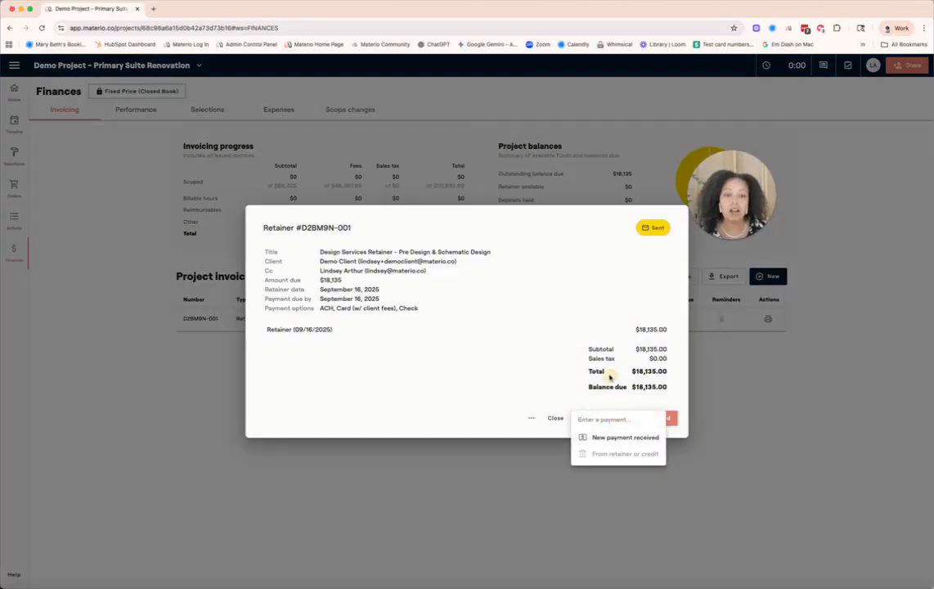
{"action": "left_click", "coordinate": [626, 439]}
{"action": "left_click", "coordinate": [432, 323]}
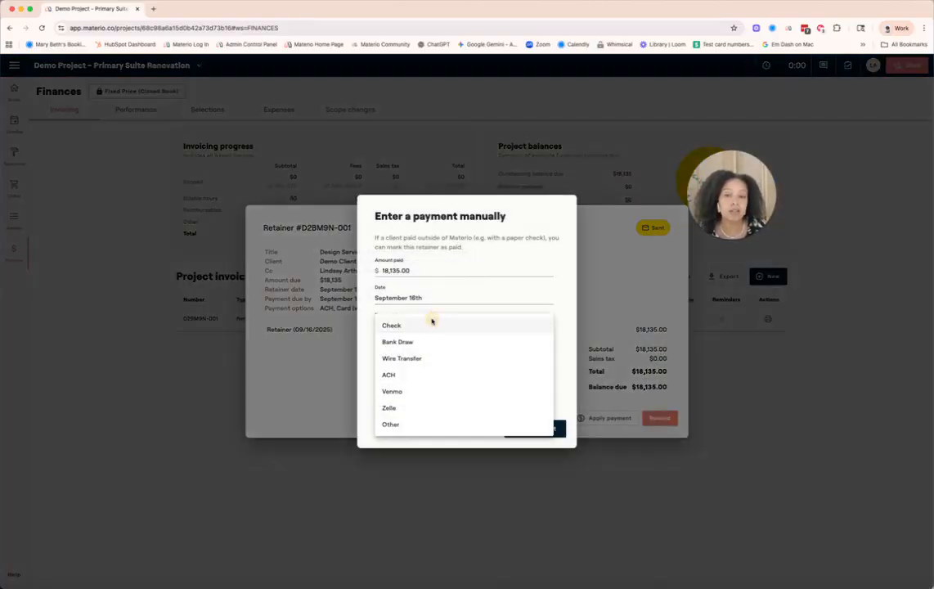
{"action": "left_click", "coordinate": [426, 325]}
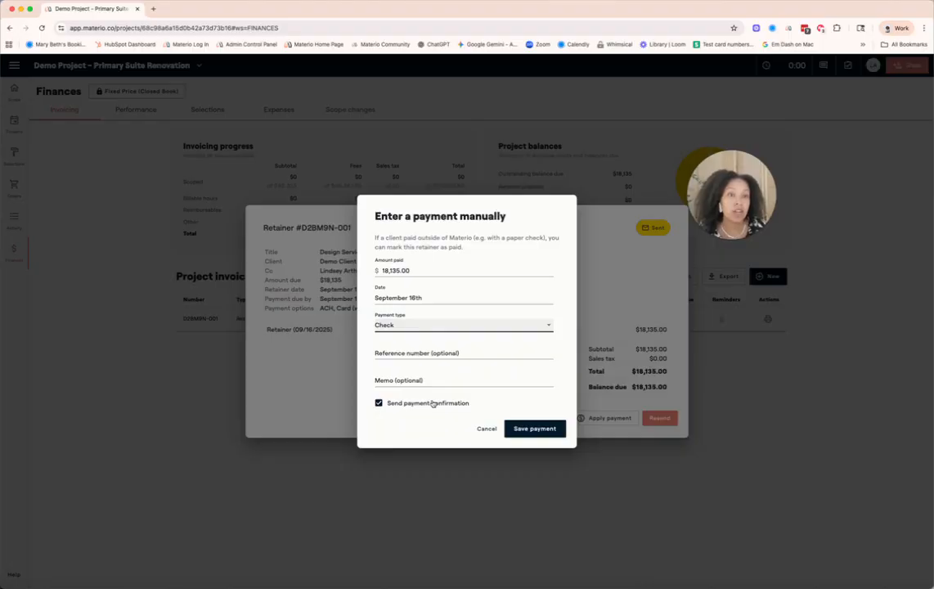
{"action": "left_click", "coordinate": [534, 429]}
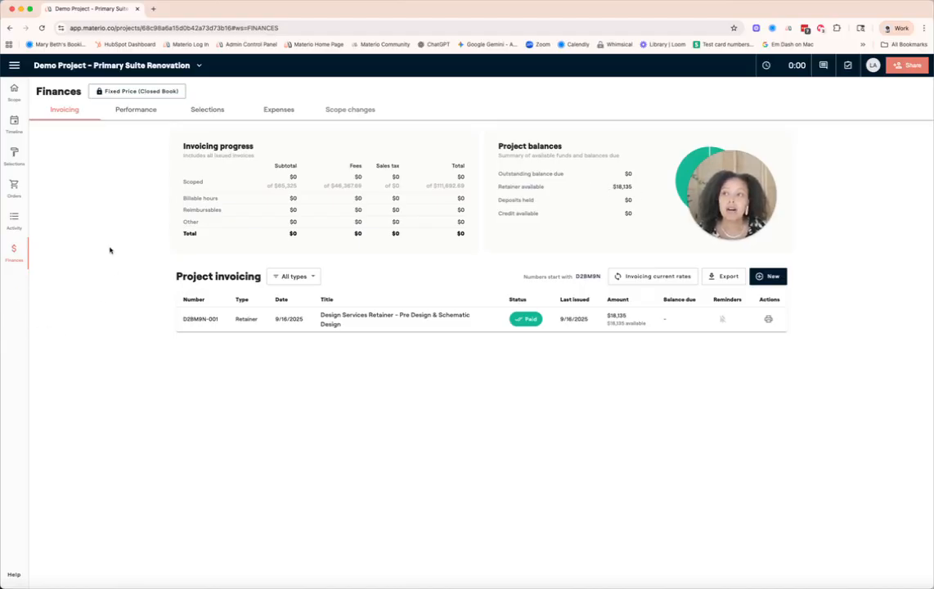
- Return to the project scope and start a client invitation for Demo Client
{"action": "left_click", "coordinate": [16, 90]}
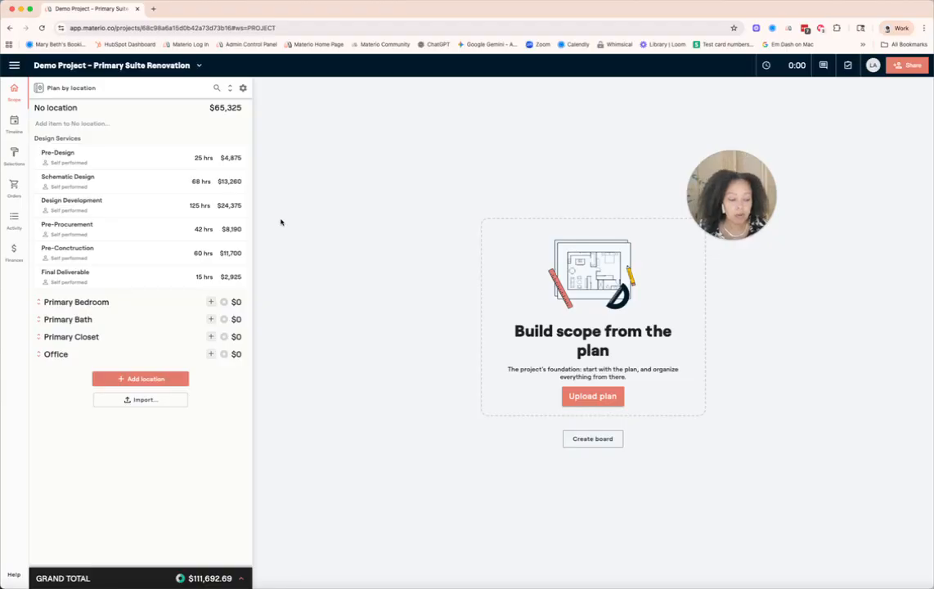
{"action": "left_click_drag", "start_coordinate": [708, 196], "coordinate": [564, 162]}
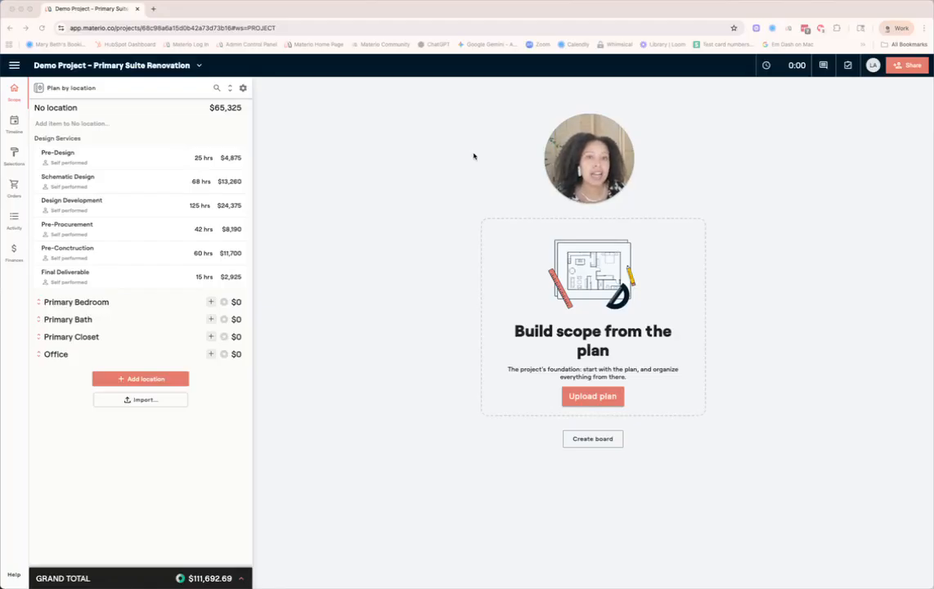
{"action": "left_click", "coordinate": [903, 66]}
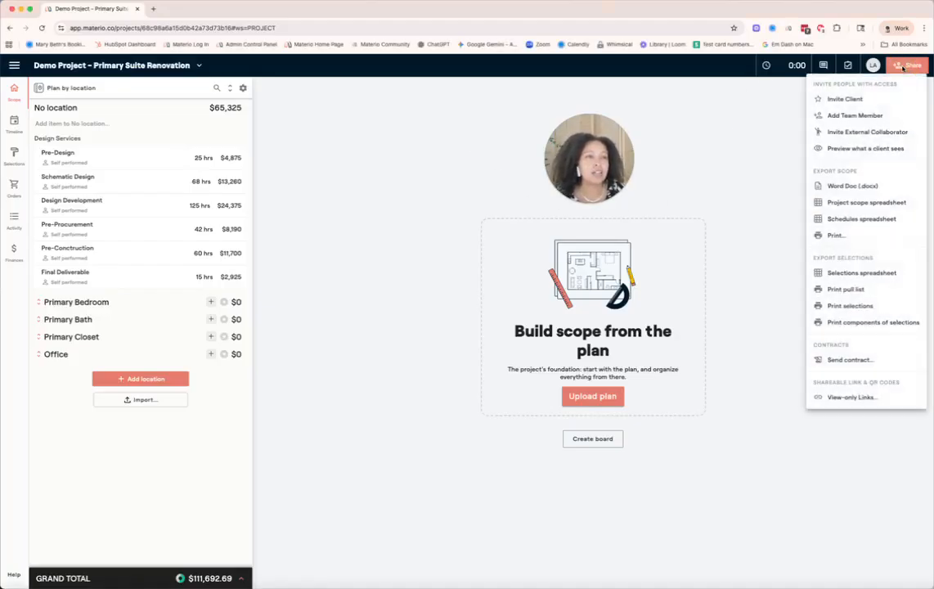
{"action": "left_click", "coordinate": [851, 99]}
{"action": "left_click", "coordinate": [356, 311]}
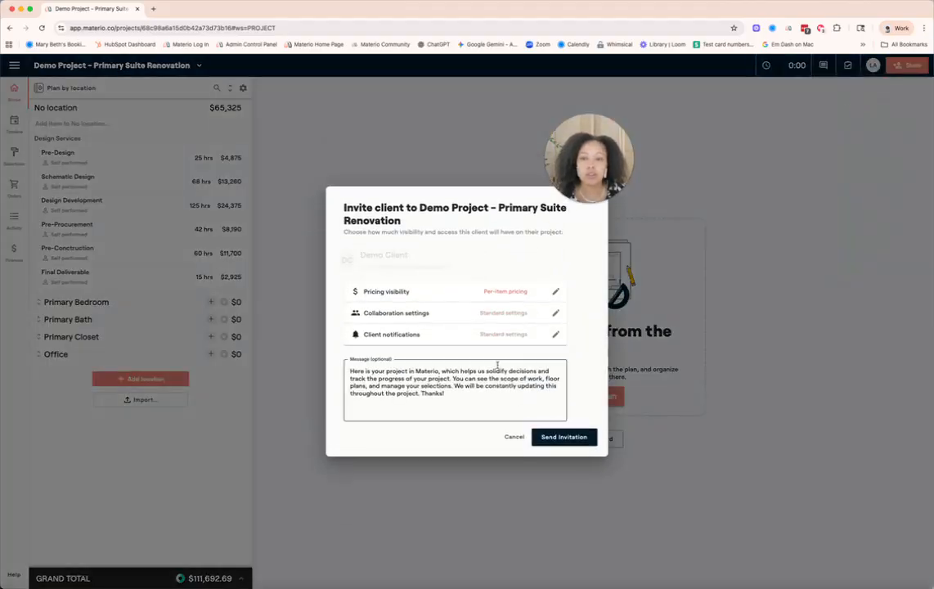
- Review the invitation's pricing visibility, collaboration and client notification settings
{"action": "left_click", "coordinate": [556, 293]}
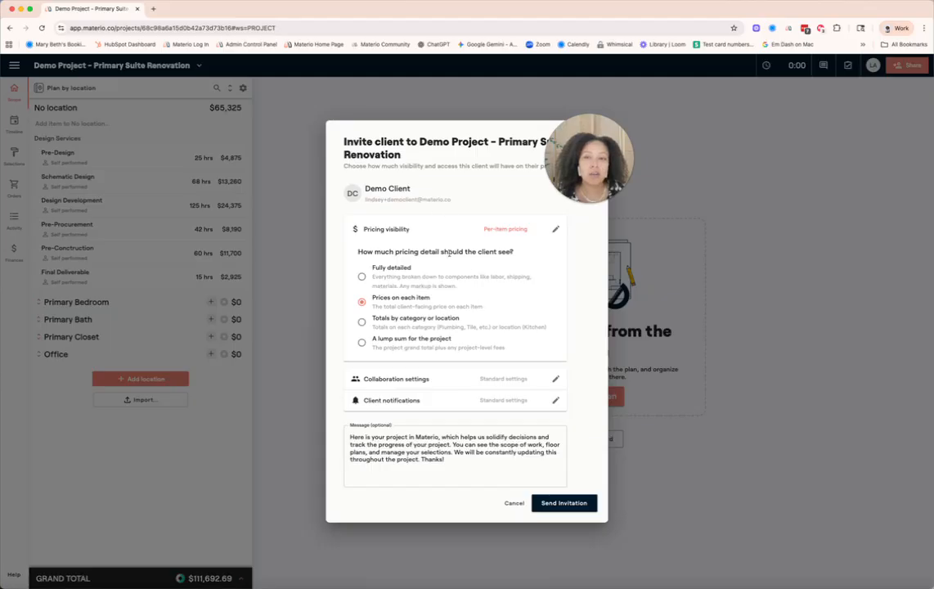
{"action": "left_click", "coordinate": [555, 379]}
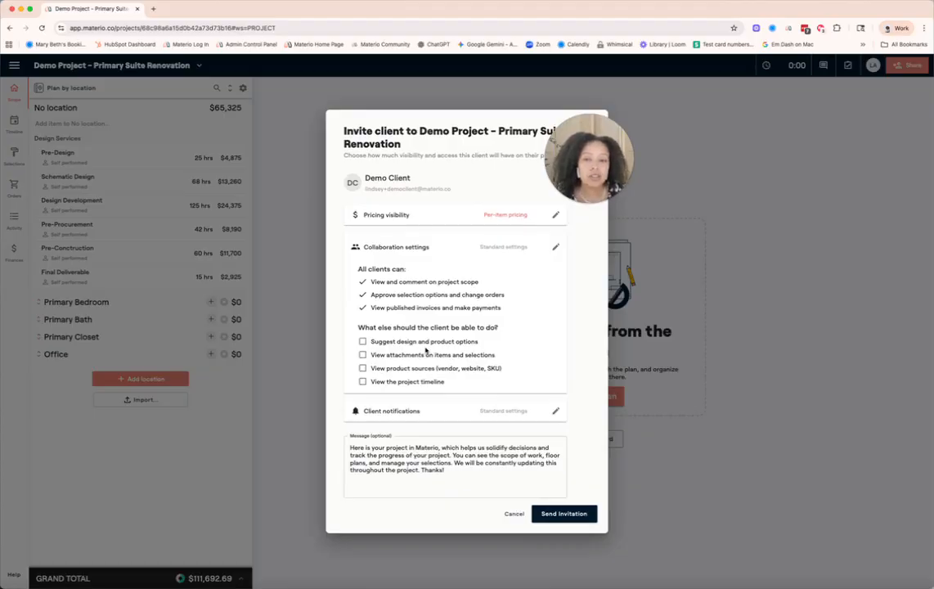
{"action": "left_click", "coordinate": [555, 412]}
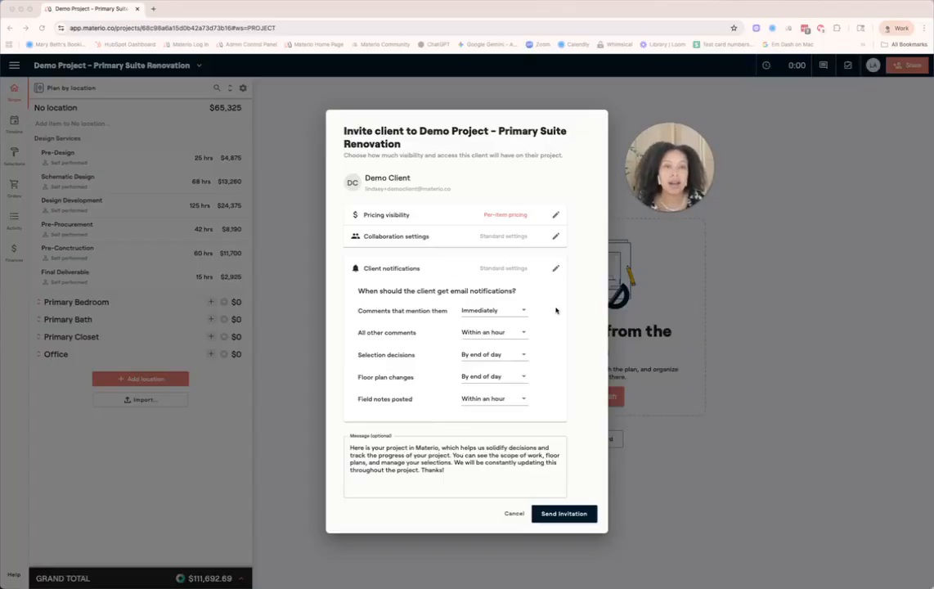
- Recheck the pricing visibility options and allow the client to view the project timeline
{"action": "left_click", "coordinate": [554, 216]}
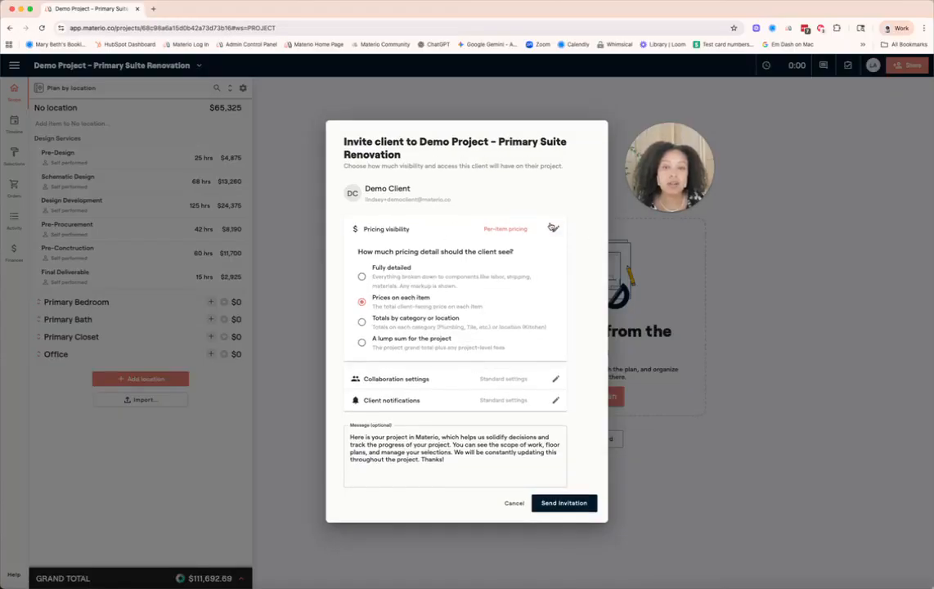
{"action": "left_click", "coordinate": [555, 378]}
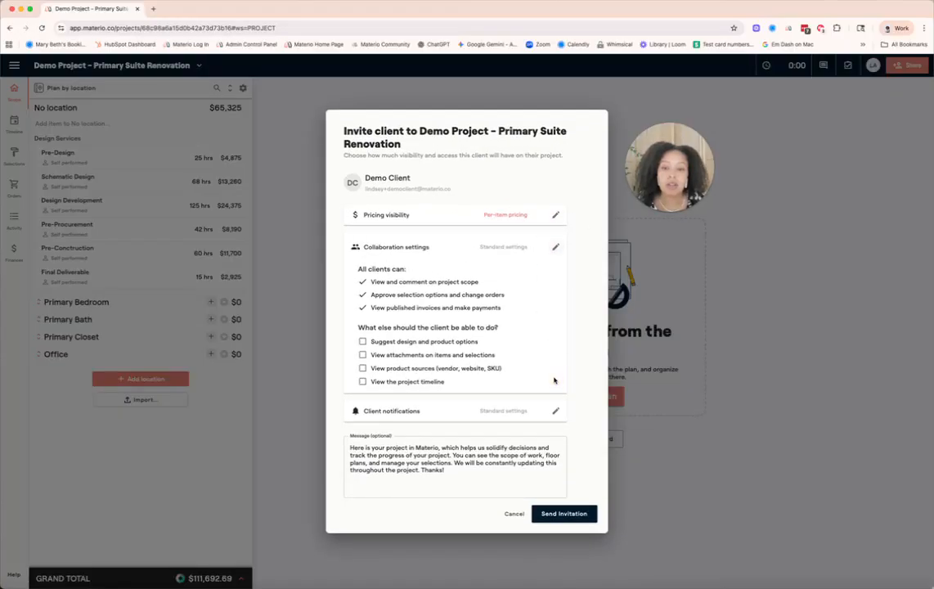
{"action": "left_click", "coordinate": [363, 381]}
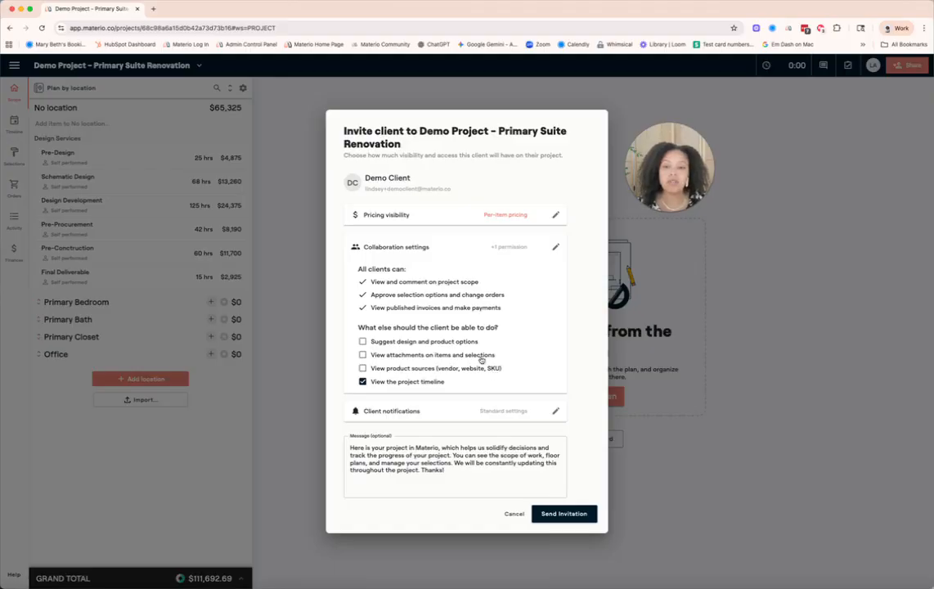
- Set the client's email notifications to By end of day for comments that mention them and Never for all other comments
{"action": "left_click", "coordinate": [555, 412]}
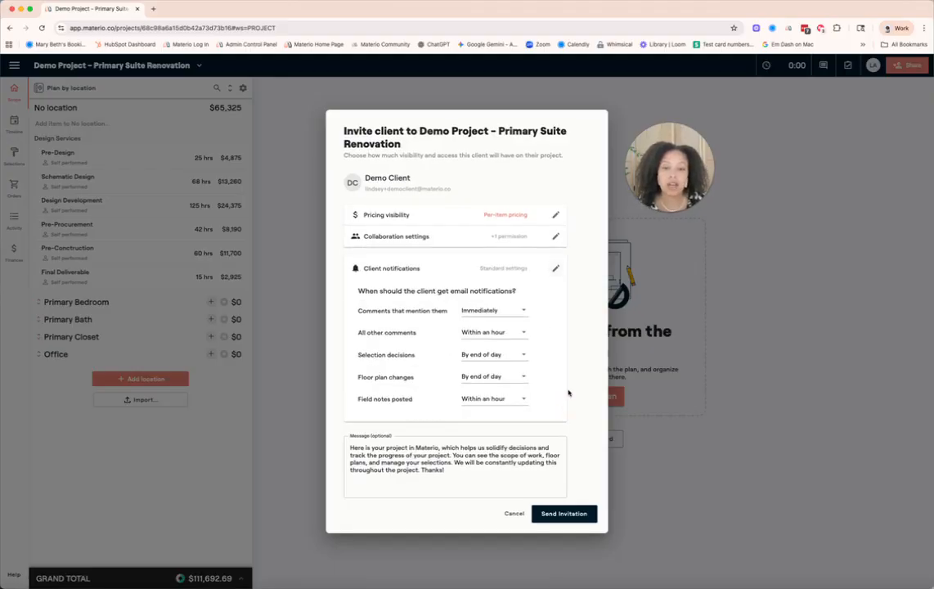
{"action": "left_click", "coordinate": [524, 312]}
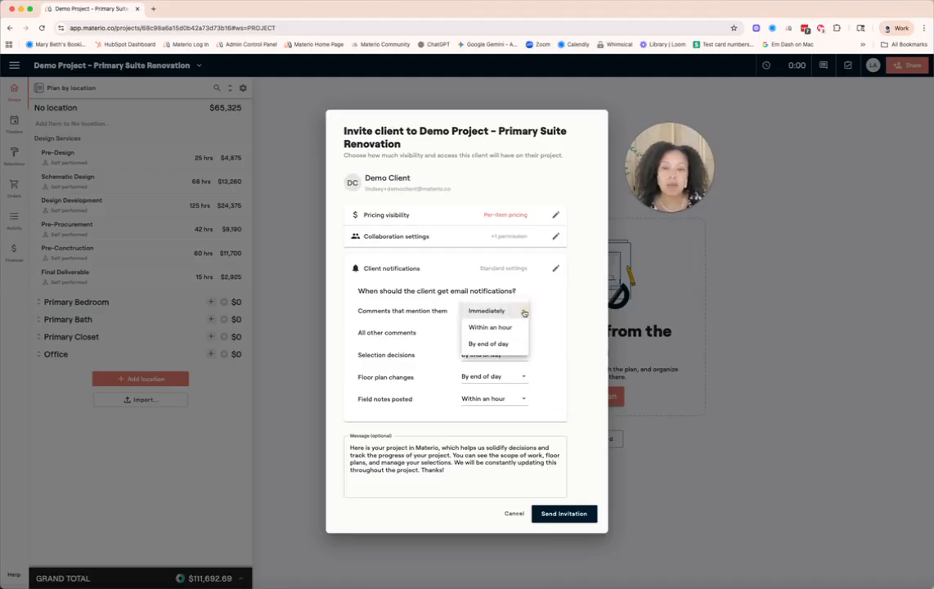
{"action": "left_click", "coordinate": [519, 343]}
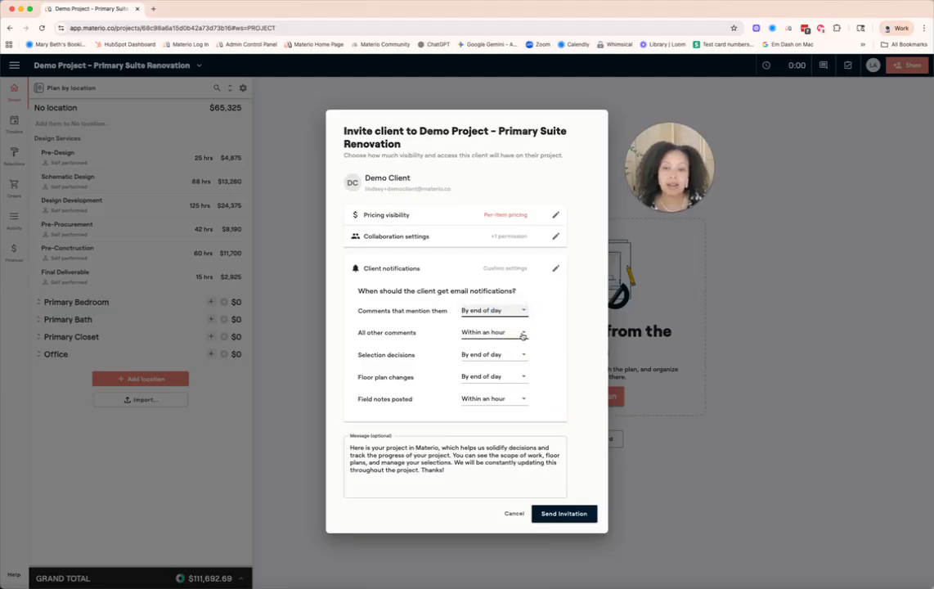
{"action": "left_click", "coordinate": [523, 333]}
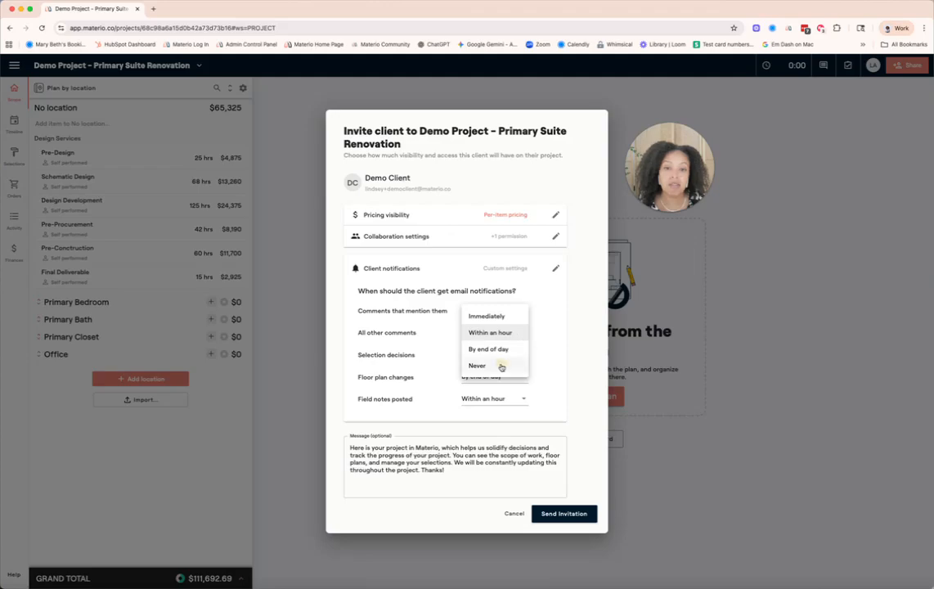
{"action": "left_click", "coordinate": [501, 365]}
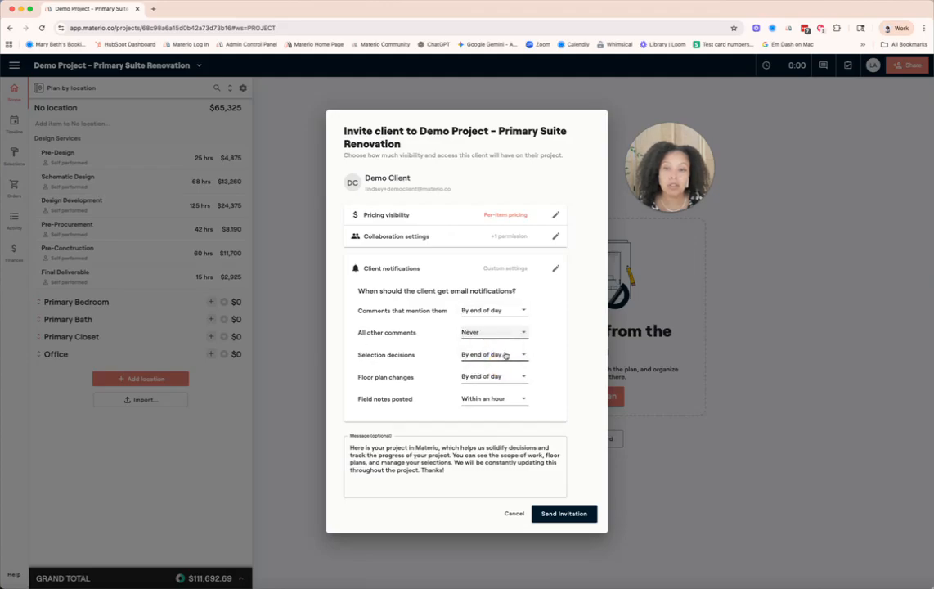
- Set notifications for selection decisions and field notes to By end of day and floor plan changes to Never, and send the invitation
{"action": "left_click", "coordinate": [514, 327]}
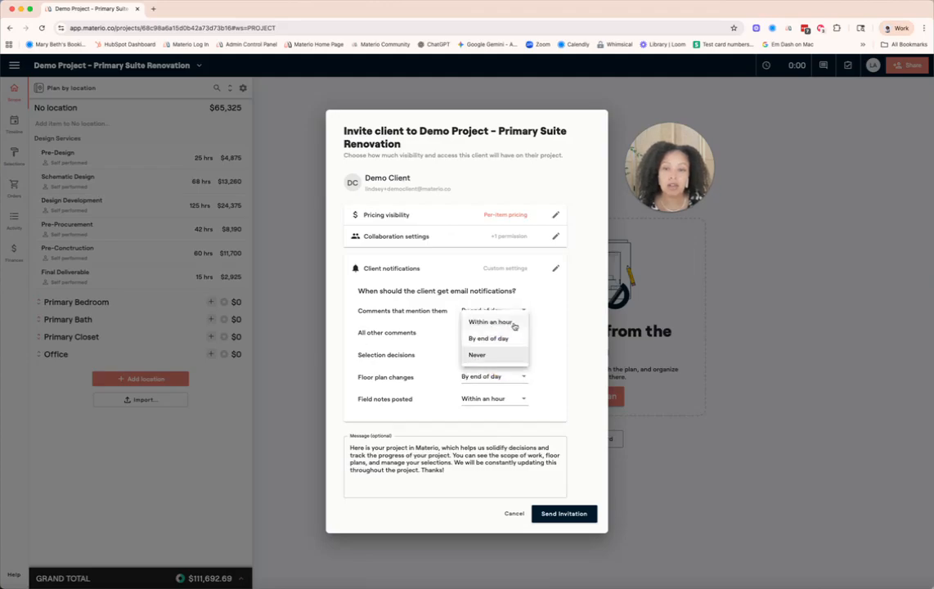
{"action": "left_click", "coordinate": [520, 354]}
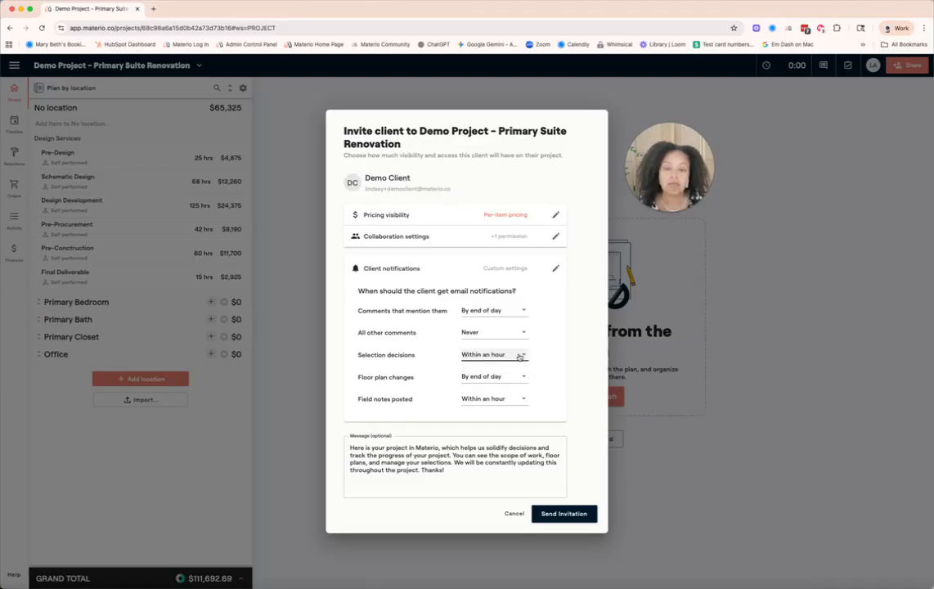
{"action": "left_click", "coordinate": [523, 354]}
{"action": "left_click", "coordinate": [509, 373]}
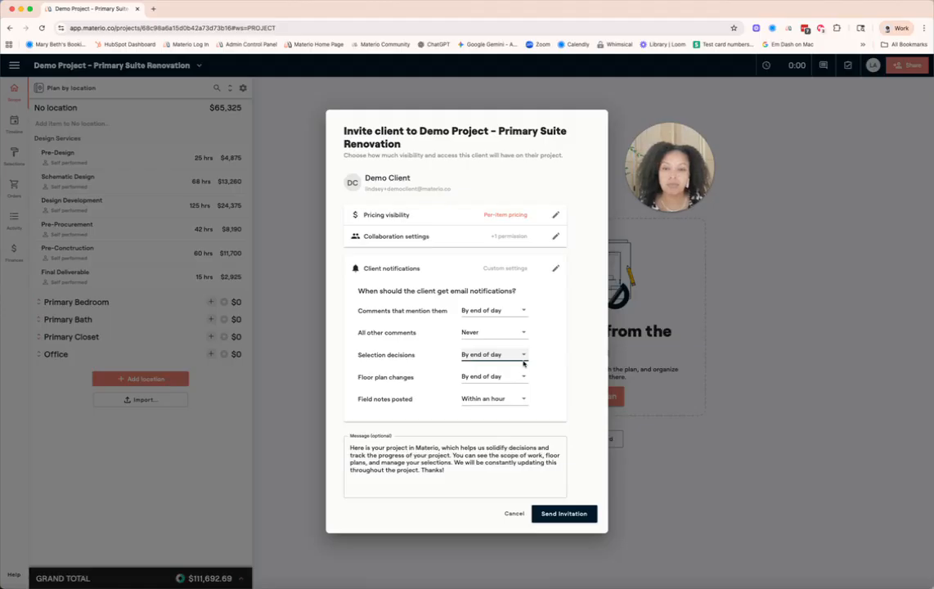
{"action": "left_click", "coordinate": [521, 377]}
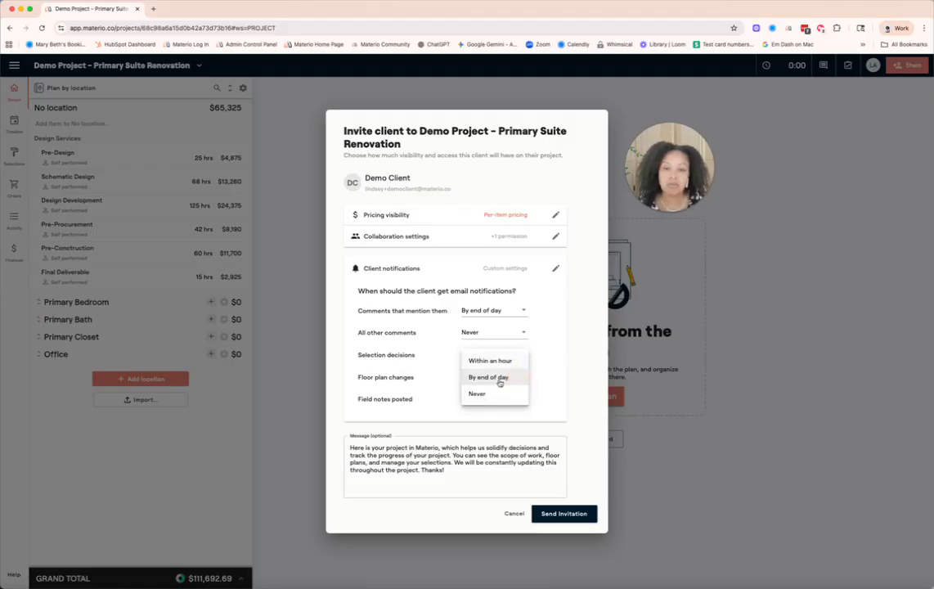
{"action": "left_click", "coordinate": [493, 395]}
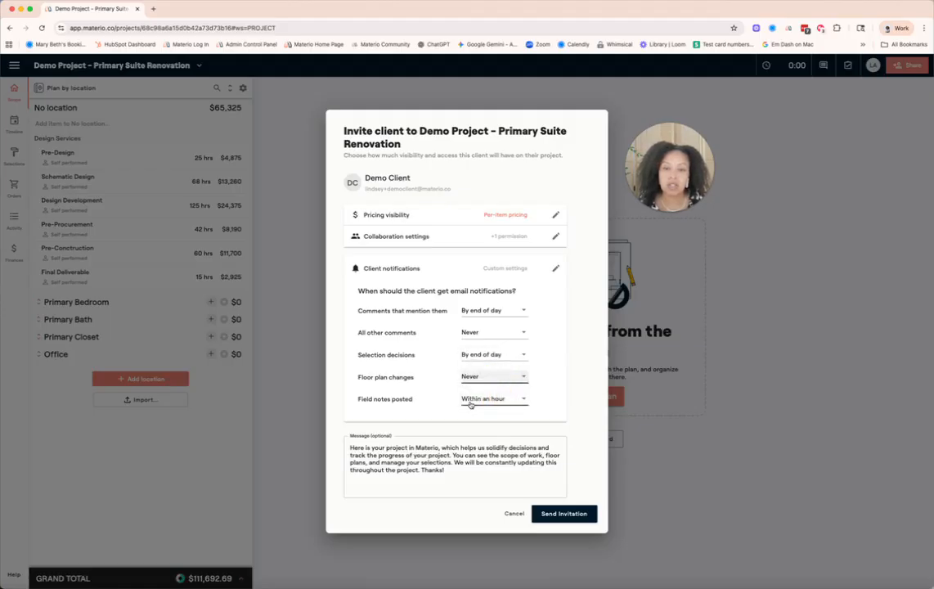
{"action": "left_click", "coordinate": [516, 398]}
{"action": "left_click", "coordinate": [515, 417]}
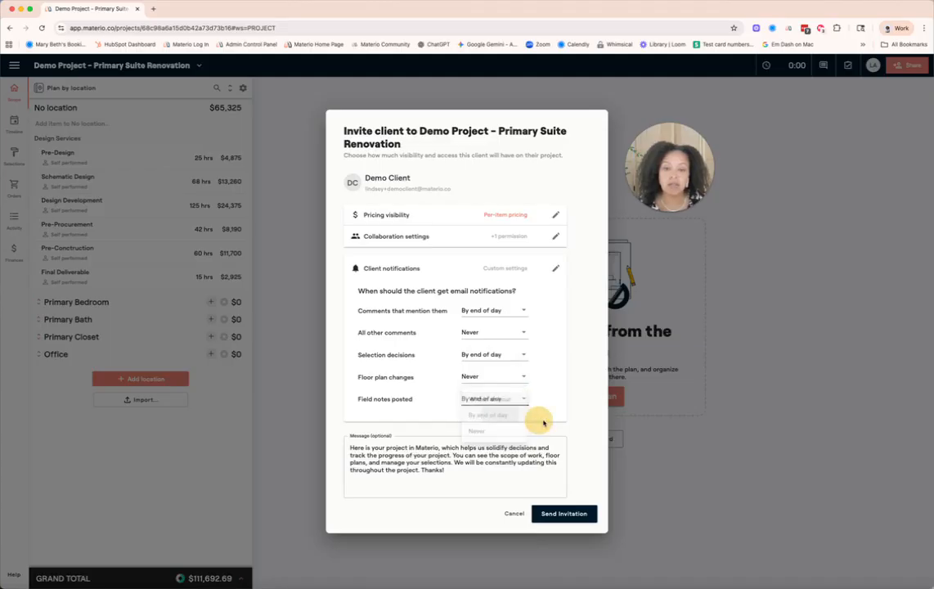
{"action": "left_click", "coordinate": [564, 514]}
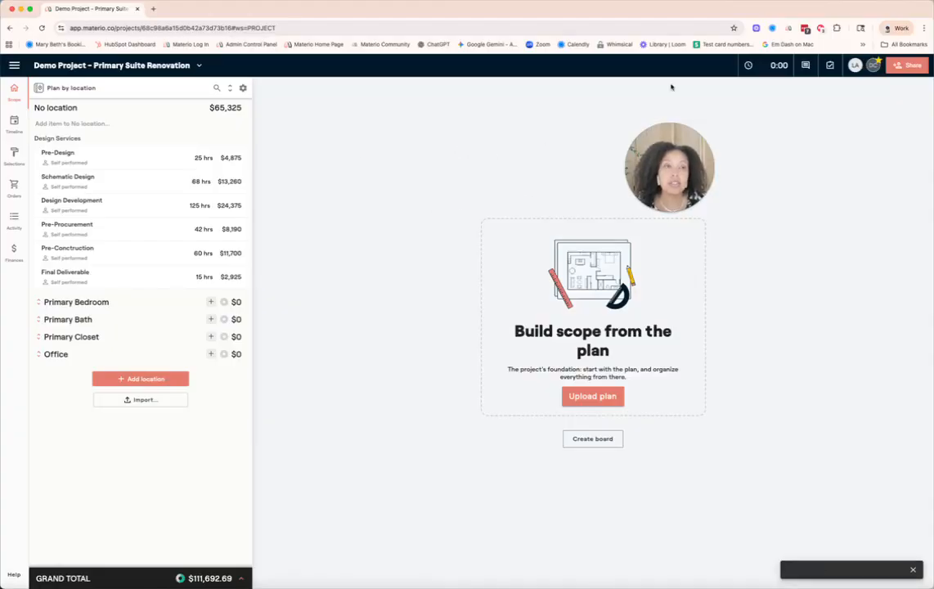
- Preview the project scope as Demo Client and return to the designer's own view
{"action": "left_click", "coordinate": [876, 66]}
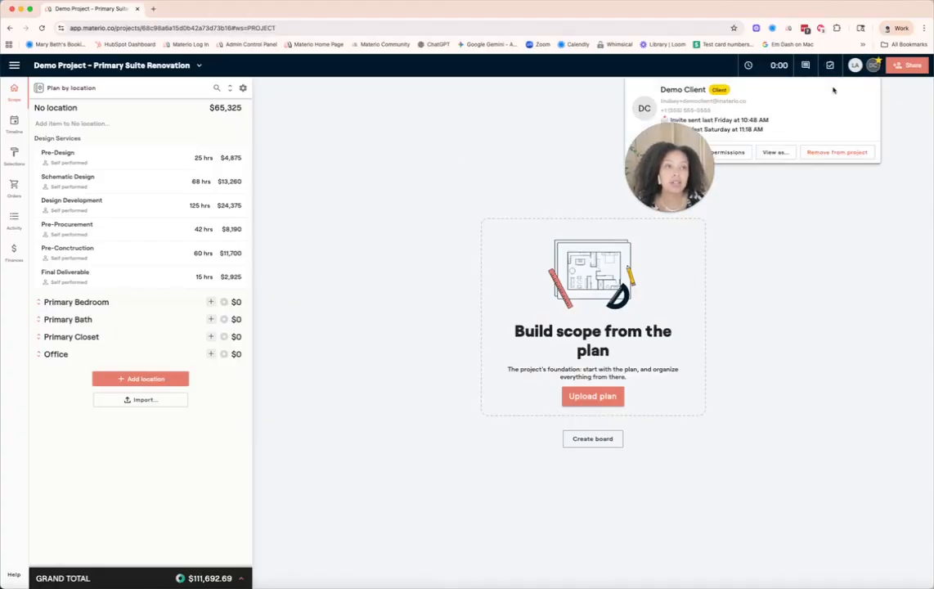
{"action": "left_click", "coordinate": [775, 153]}
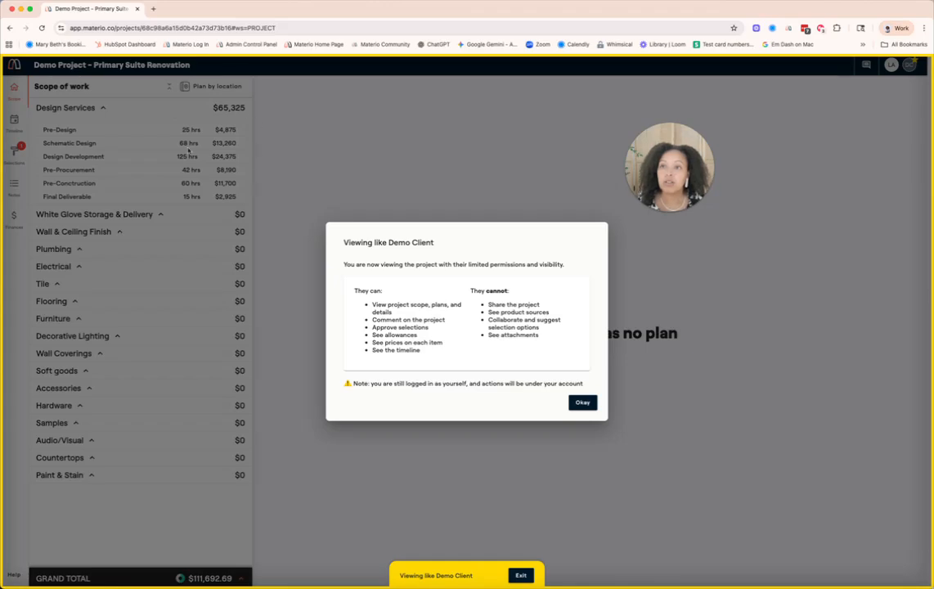
{"action": "left_click", "coordinate": [582, 402]}
{"action": "left_click", "coordinate": [521, 576]}
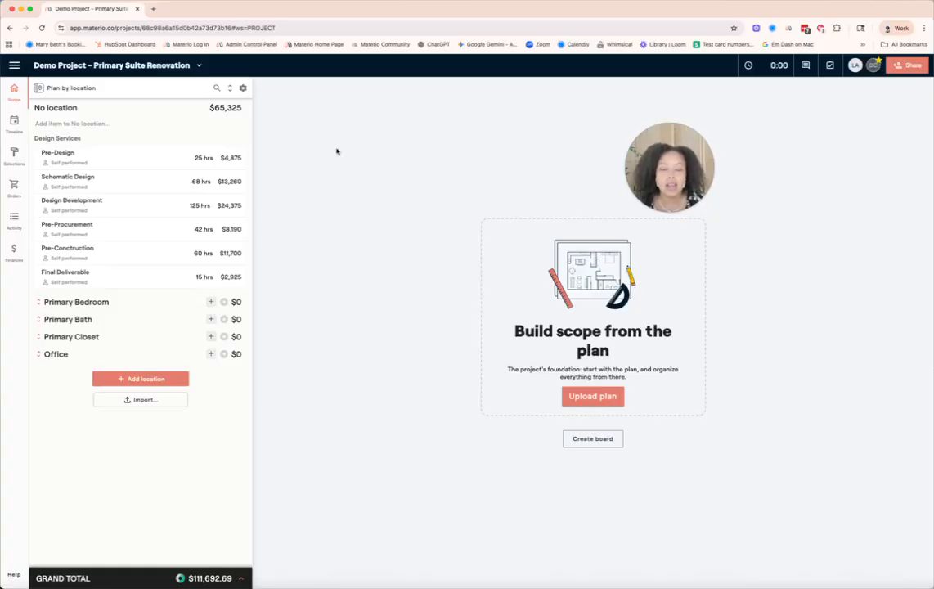
- Hide the project scope from clients and check the result by viewing the project as Demo Client
{"action": "left_click", "coordinate": [244, 87]}
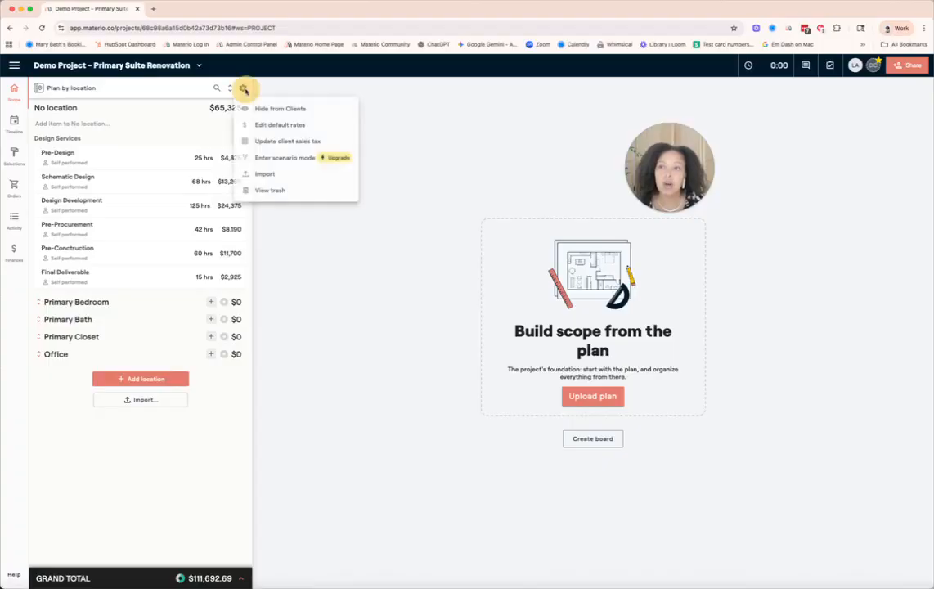
{"action": "left_click", "coordinate": [279, 111]}
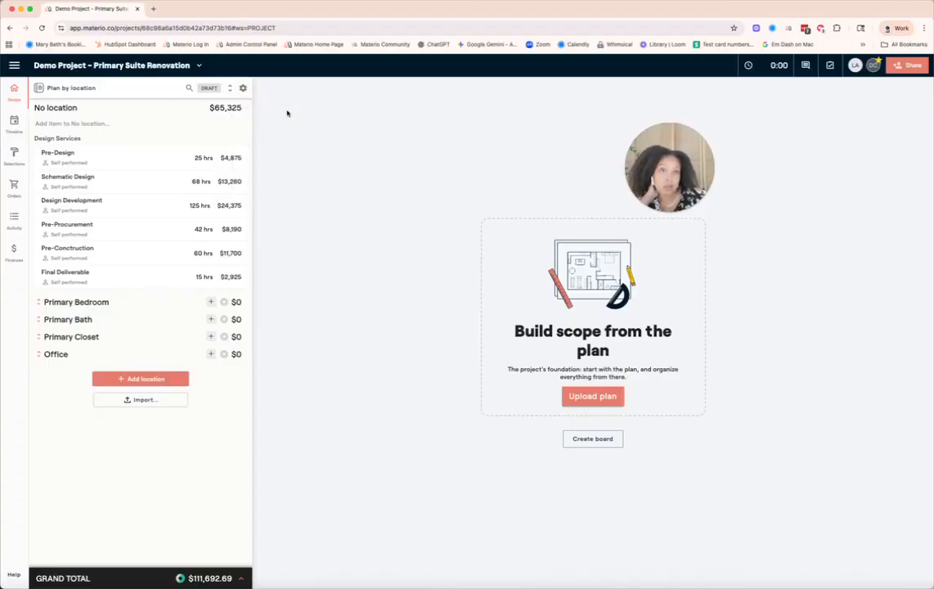
{"action": "left_click", "coordinate": [873, 66]}
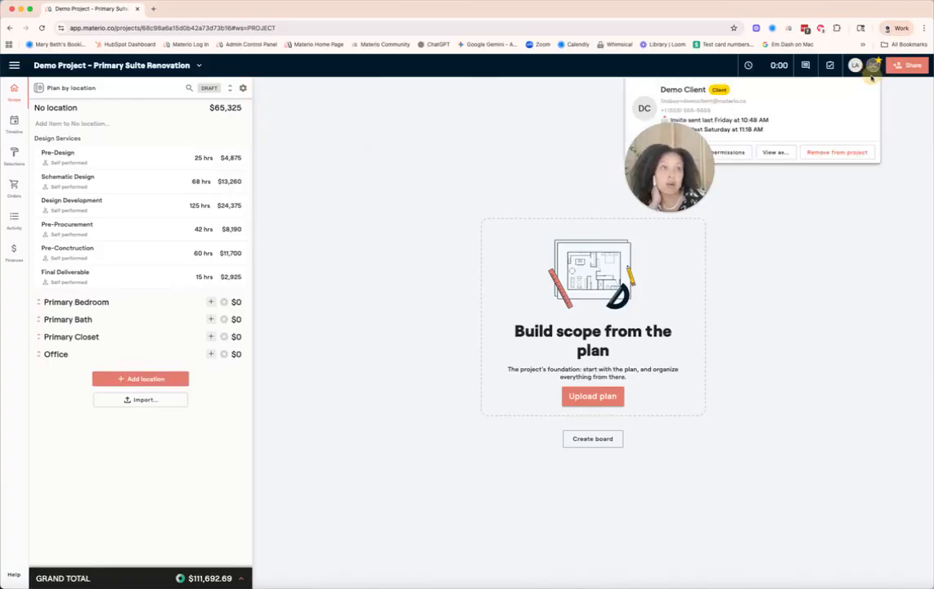
{"action": "left_click", "coordinate": [775, 152]}
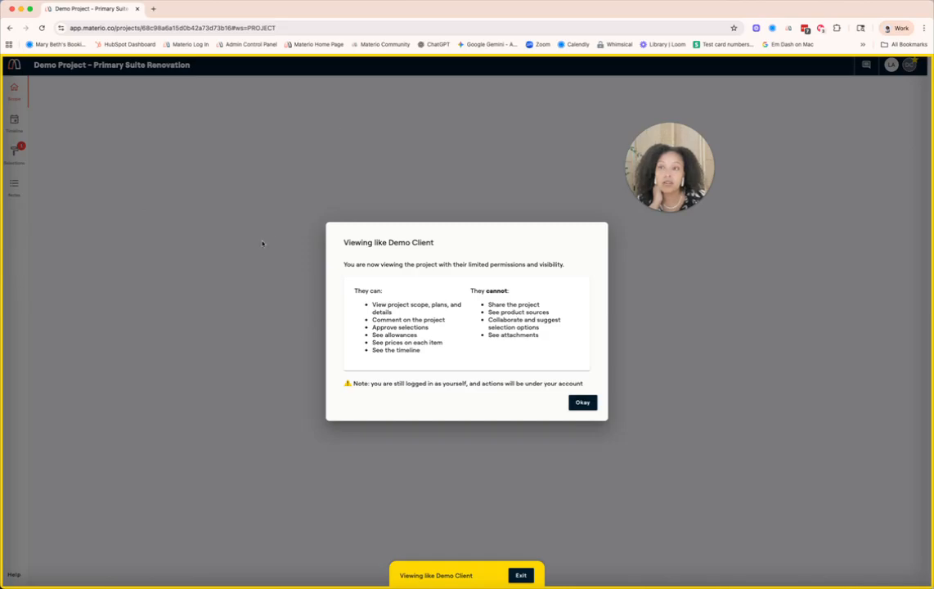
{"action": "left_click", "coordinate": [583, 401]}
{"action": "left_click", "coordinate": [520, 576]}
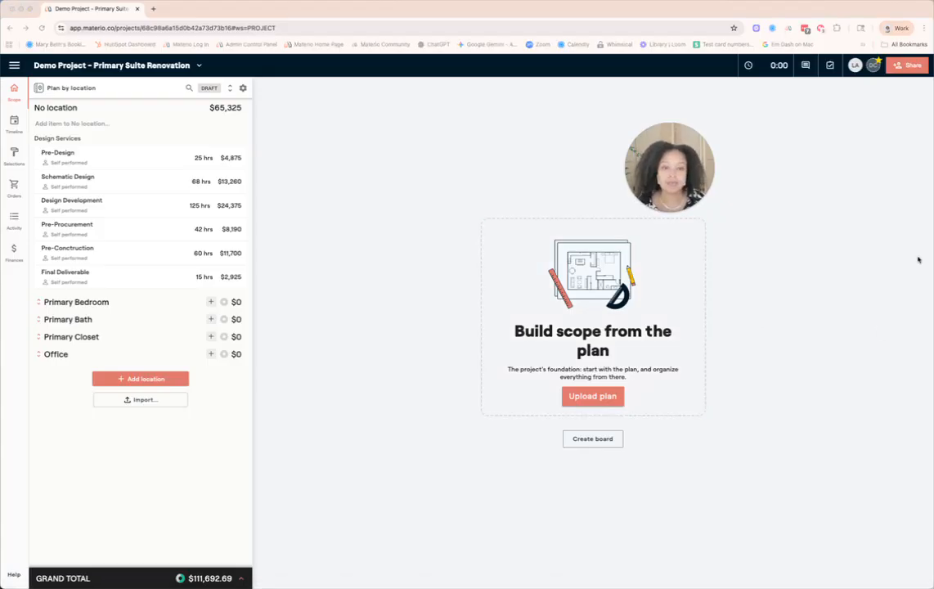
- Upload Master Bedroom.pdf from the Documents folder as the project's floor plan
{"action": "left_click", "coordinate": [587, 398]}
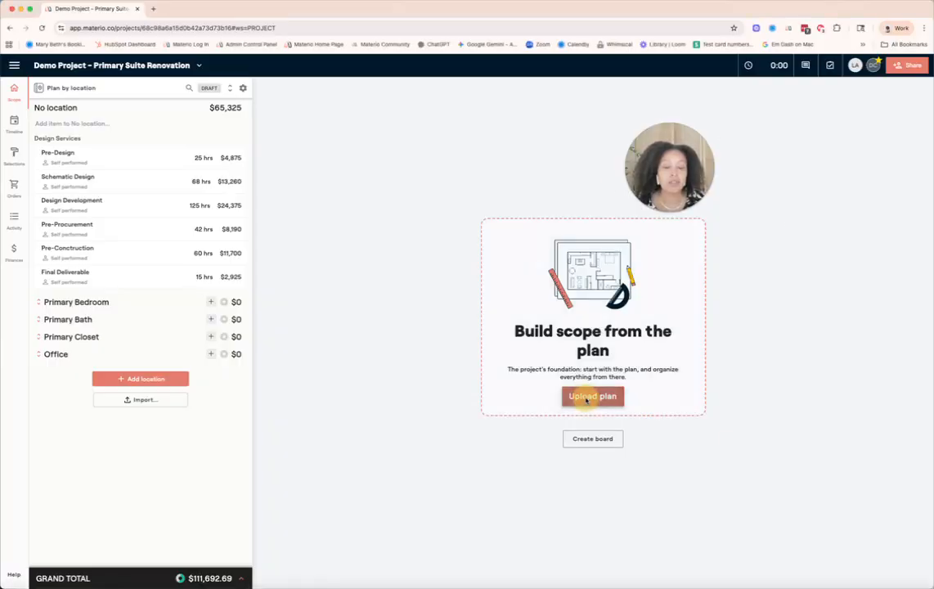
{"action": "left_click", "coordinate": [529, 198]}
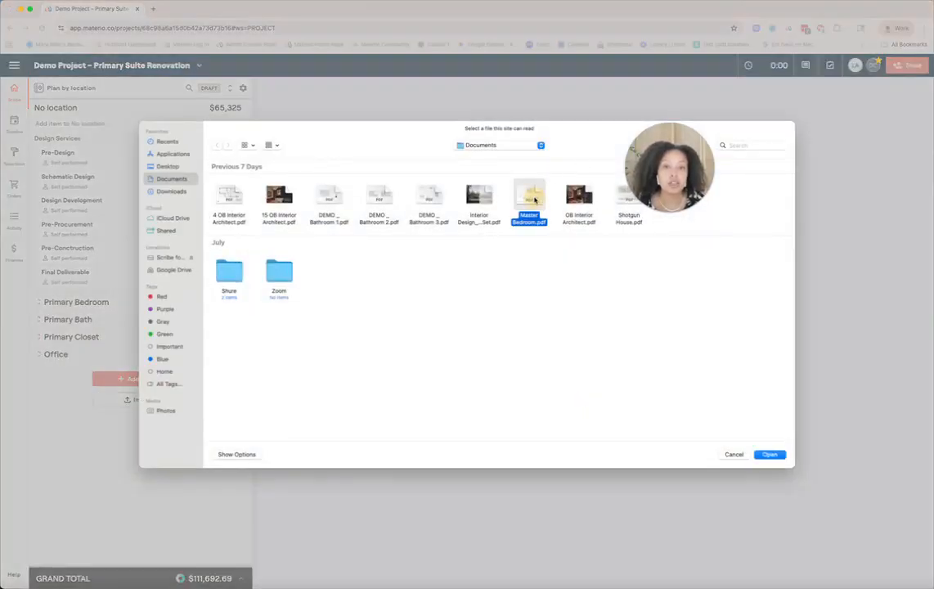
{"action": "left_click", "coordinate": [783, 454]}
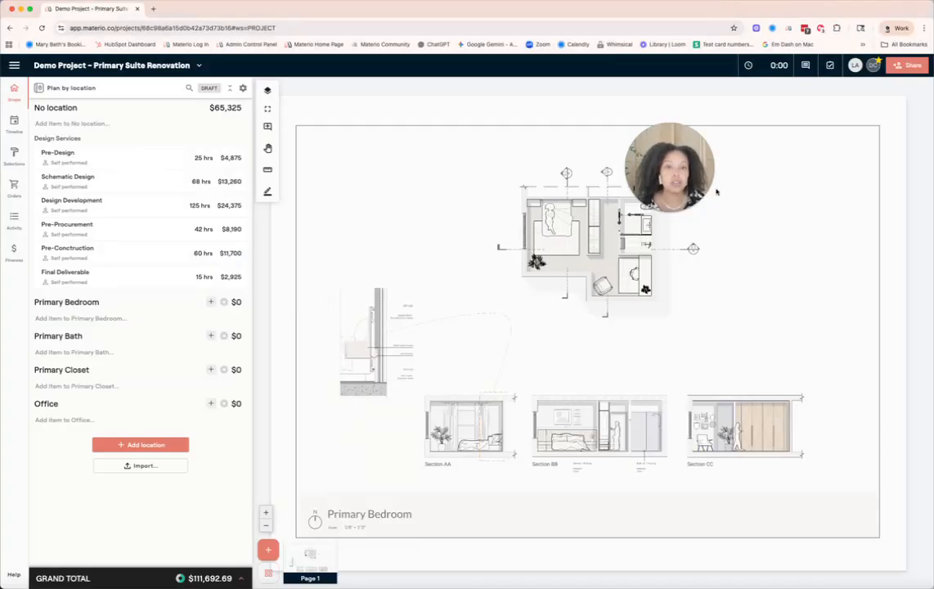
{"action": "mouse_move", "coordinate": [717, 192]}
{"action": "left_mouse_down"}
{"action": "mouse_move", "coordinate": [798, 184]}
{"action": "mouse_move", "coordinate": [860, 163]}
{"action": "left_mouse_up"}
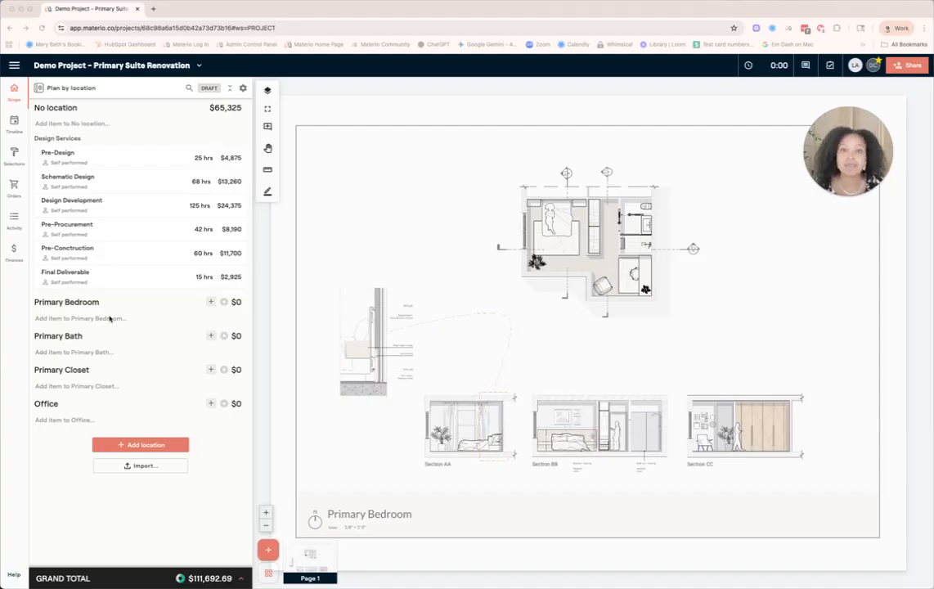
- Add a King Bed item to the Primary Bedroom scope under the Furniture category as a material selection
{"action": "scroll", "coordinate": [525, 192], "scroll_direction": "up", "scroll_amount": 5}
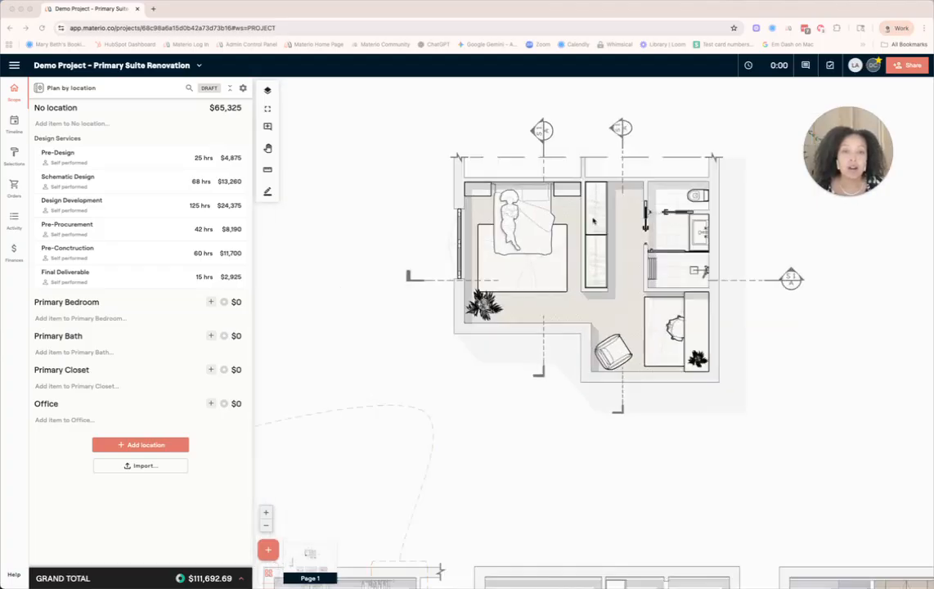
{"action": "scroll", "coordinate": [595, 221], "scroll_direction": "up", "scroll_amount": 2}
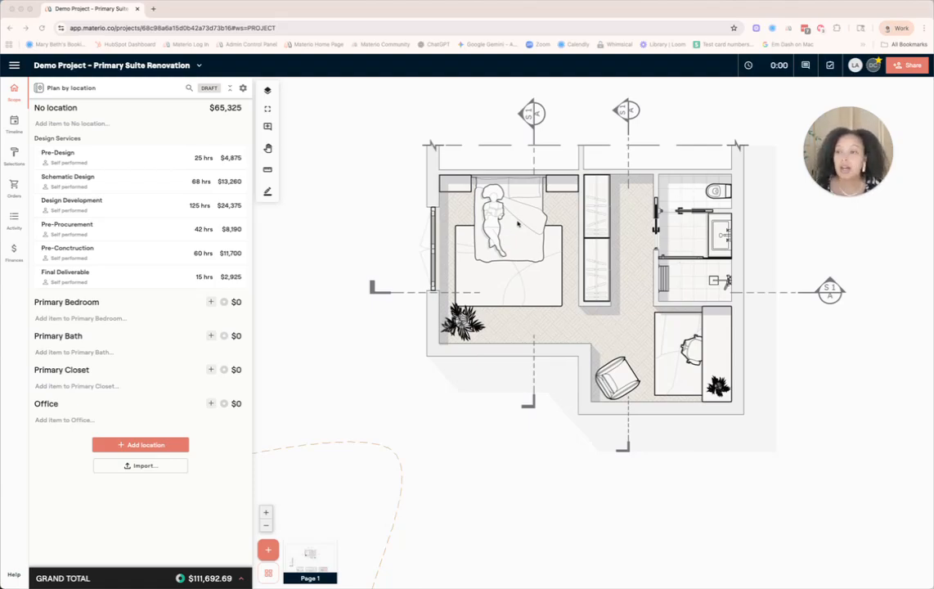
{"action": "left_click", "coordinate": [77, 318]}
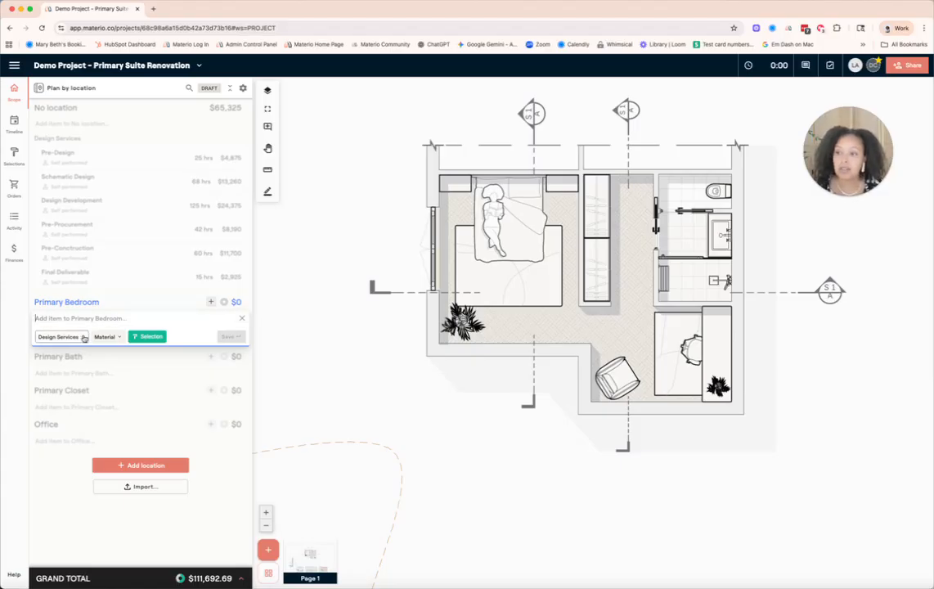
{"action": "left_click", "coordinate": [83, 337]}
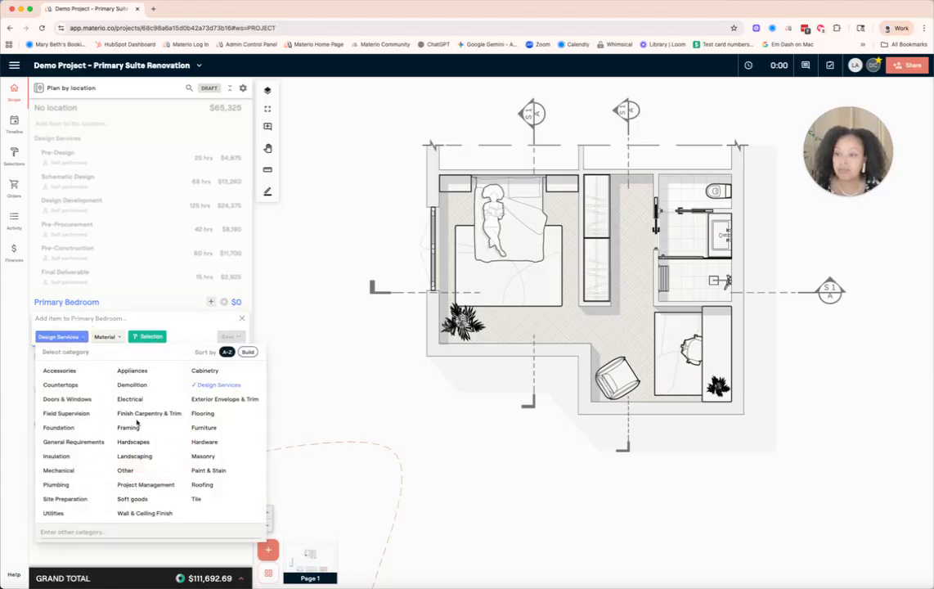
{"action": "left_click", "coordinate": [204, 427]}
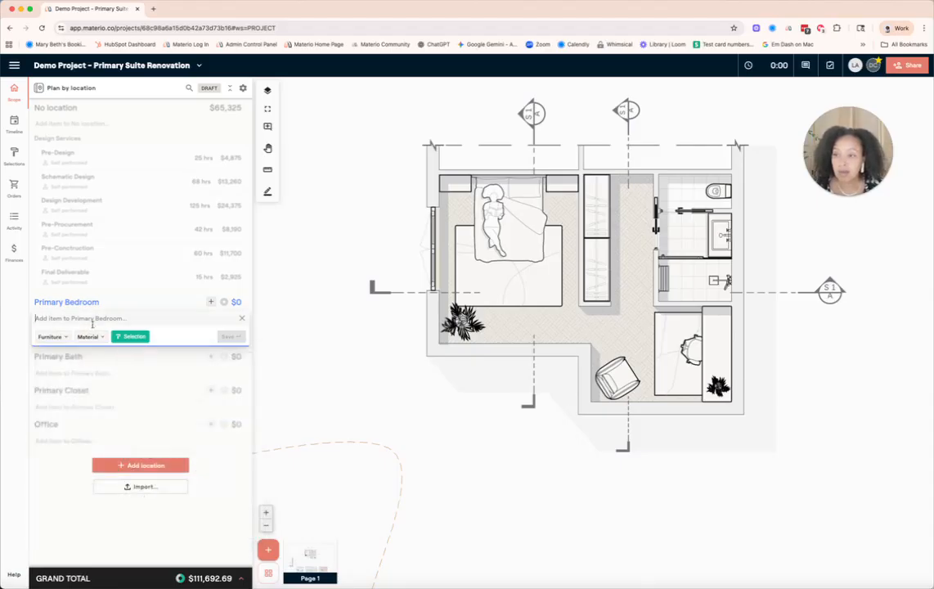
{"action": "type", "text": "King Bed"}
{"action": "left_click", "coordinate": [225, 336]}
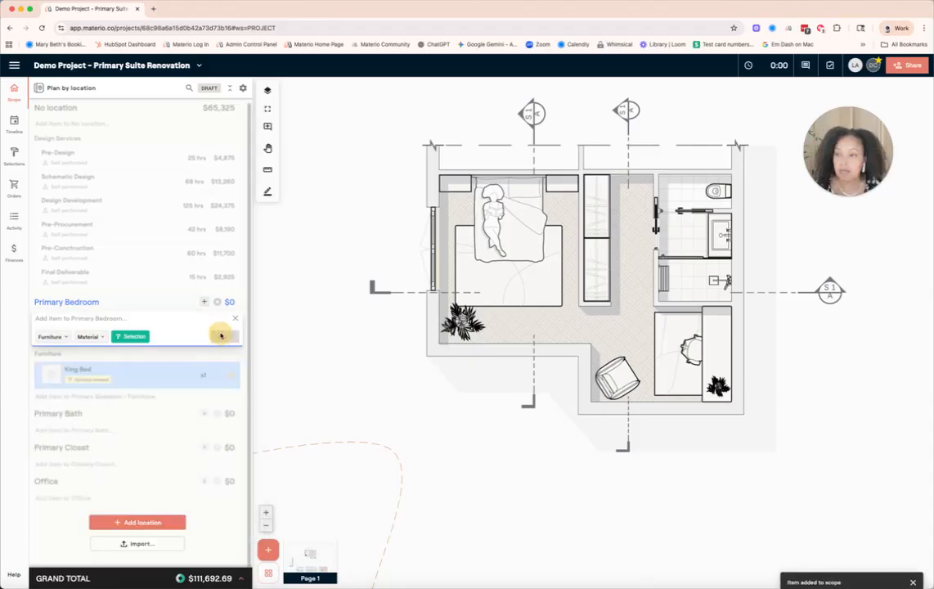
- Add Nigtstands, Dresser and Ottomans as further Furniture items in the Primary Bedroom scope
{"action": "type", "text": "Nigt"}
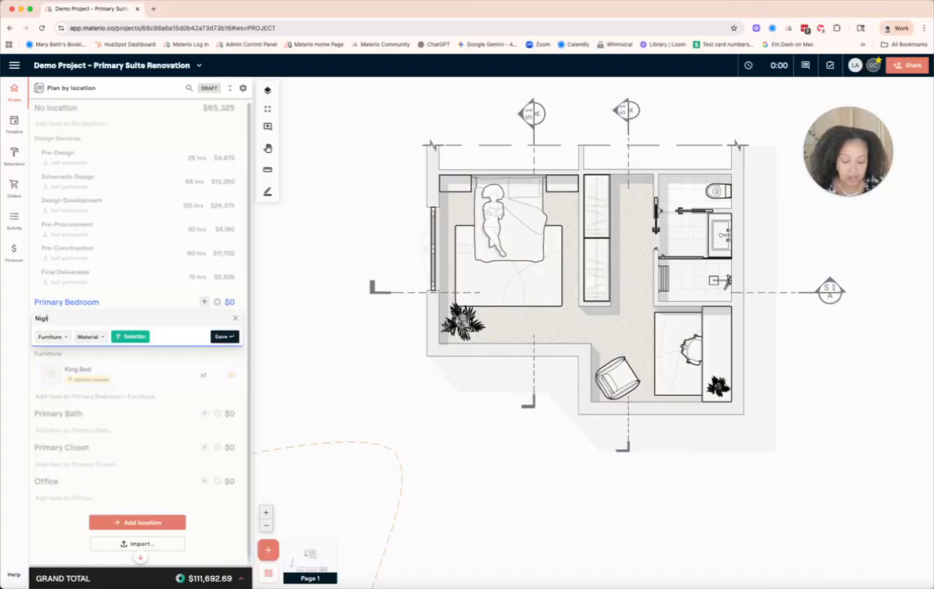
{"action": "type", "text": "ghtstands"}
{"action": "left_click", "coordinate": [217, 337]}
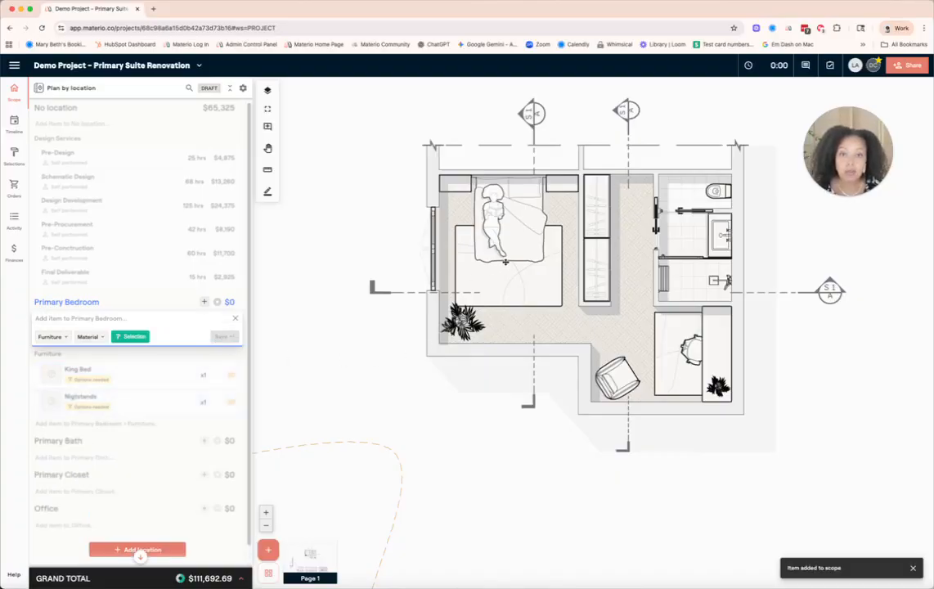
{"action": "left_click", "coordinate": [82, 319]}
{"action": "type", "text": "Dresser"}
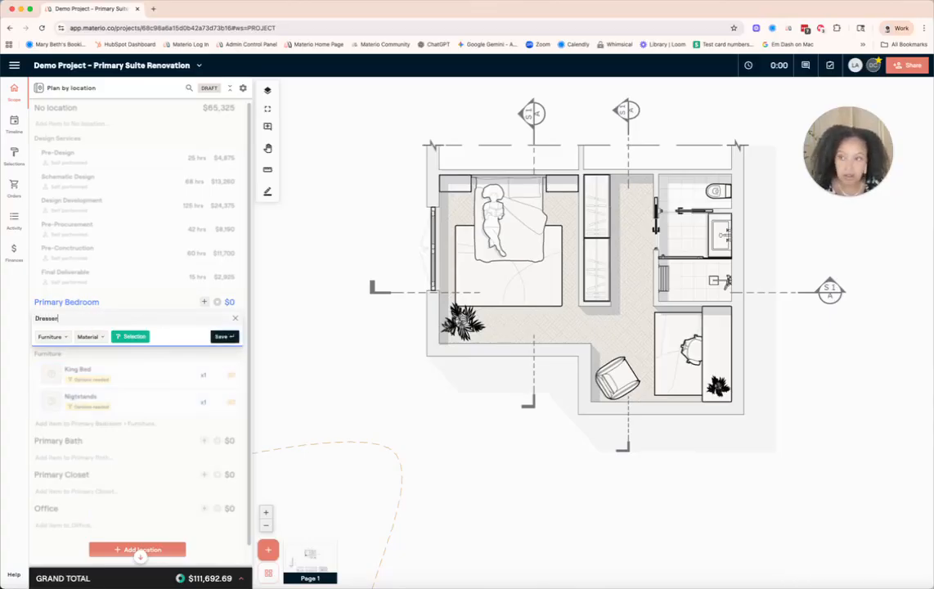
{"action": "key", "text": "Return"}
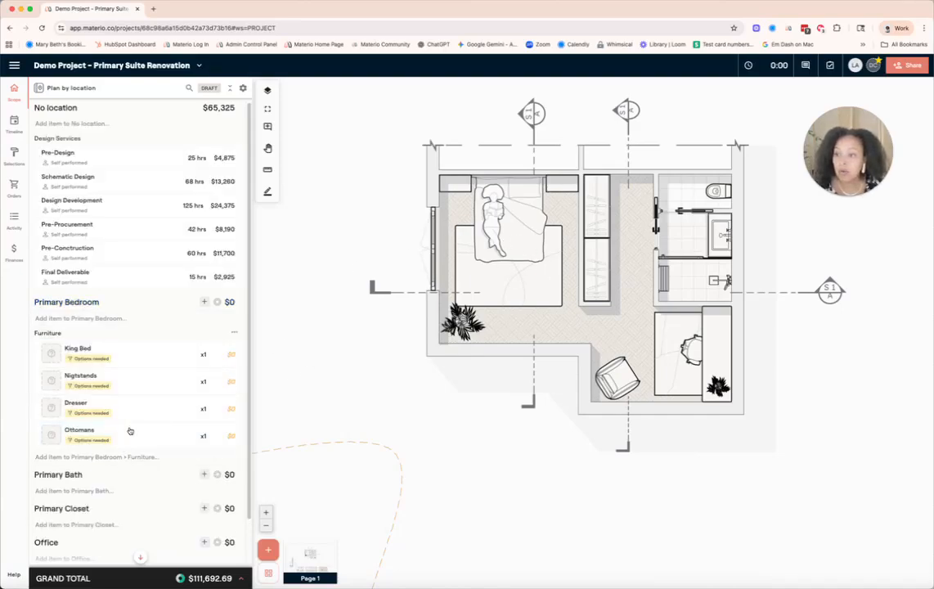
{"action": "scroll", "coordinate": [140, 420], "scroll_direction": "down", "scroll_amount": 3}
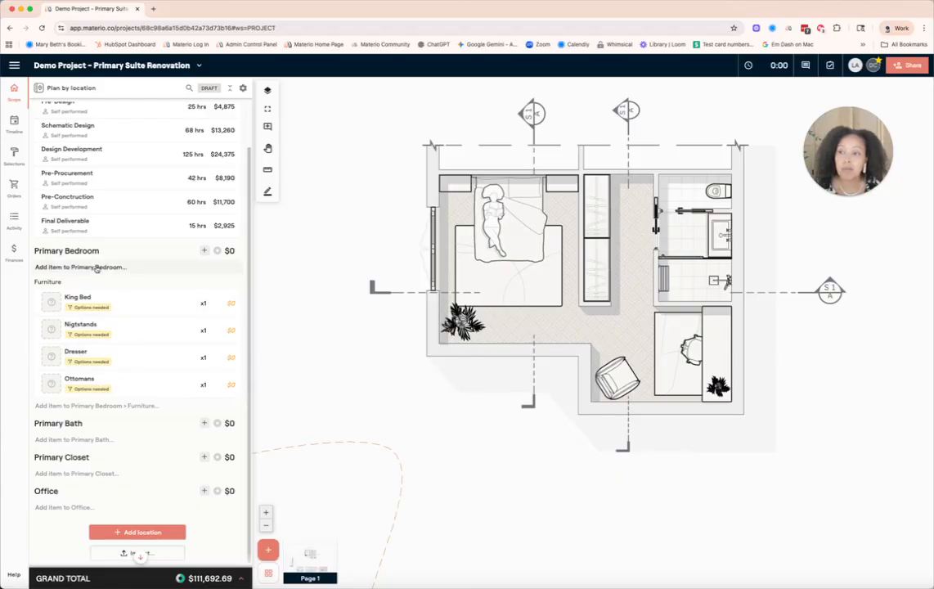
- Add a Rug item to the Primary Bedroom scope under the Soft goods category as a material selection
{"action": "left_click", "coordinate": [96, 267]}
{"action": "left_click", "coordinate": [66, 265]}
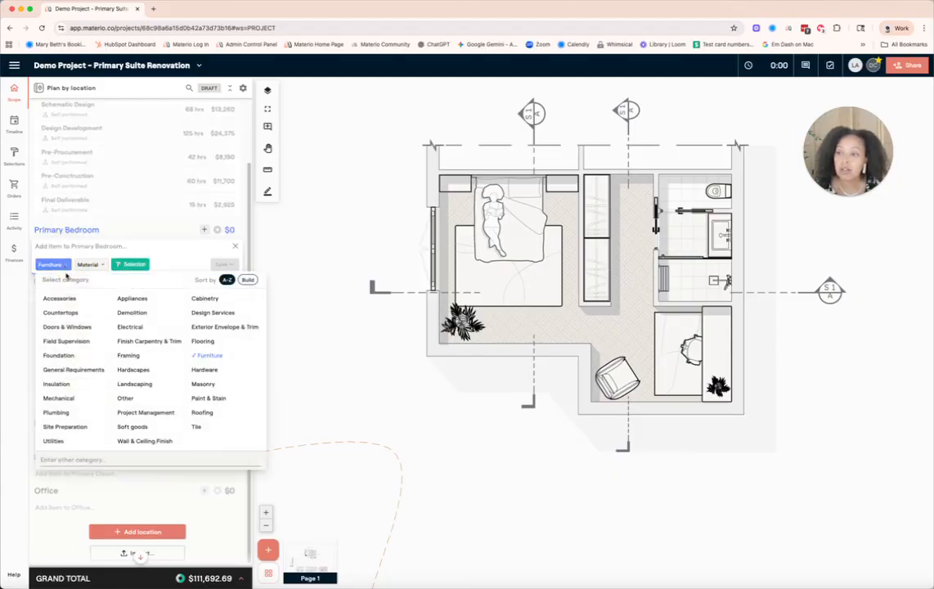
{"action": "left_click", "coordinate": [131, 382]}
{"action": "type", "text": "Rug"}
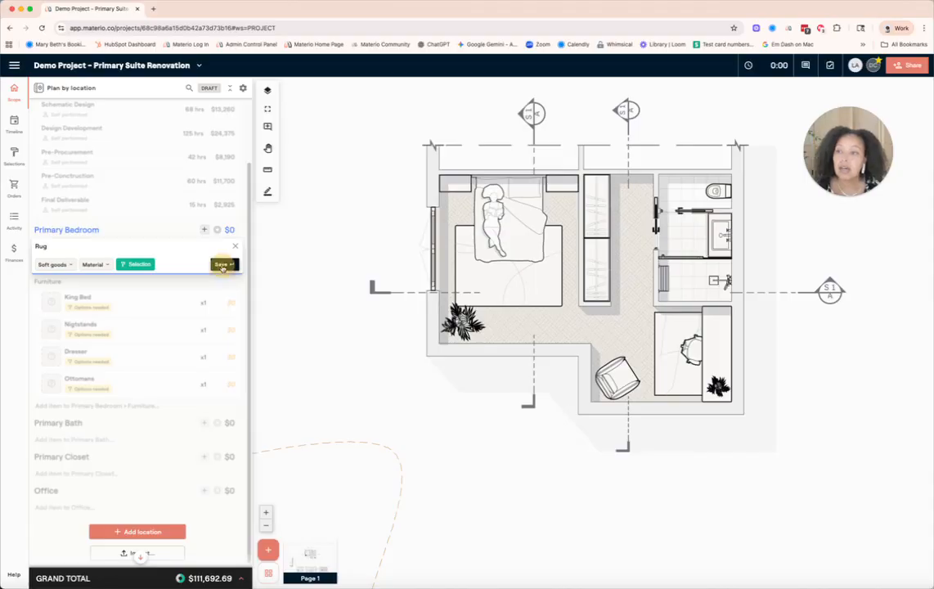
{"action": "left_click", "coordinate": [222, 265]}
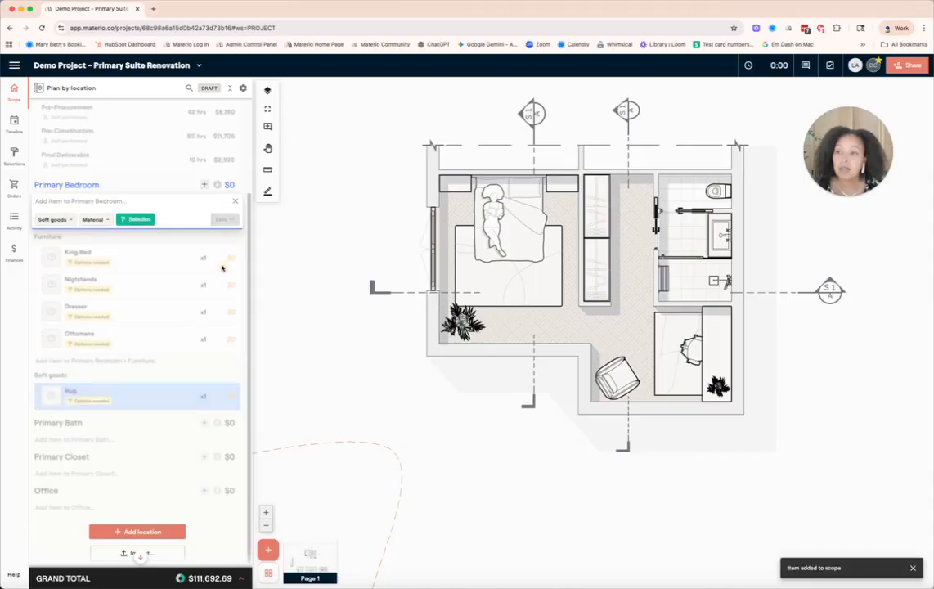
{"action": "left_click", "coordinate": [235, 202]}
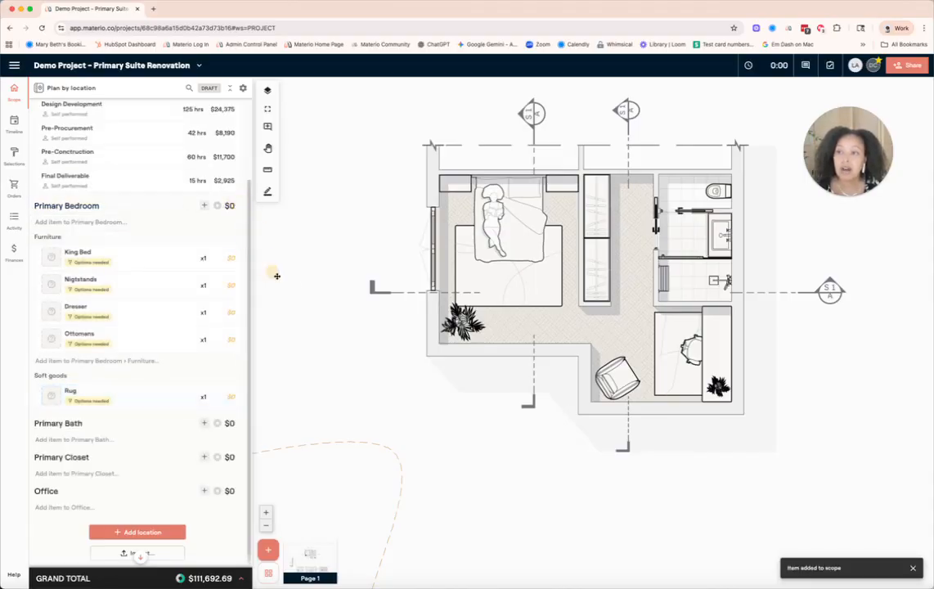
{"action": "left_click", "coordinate": [181, 269]}
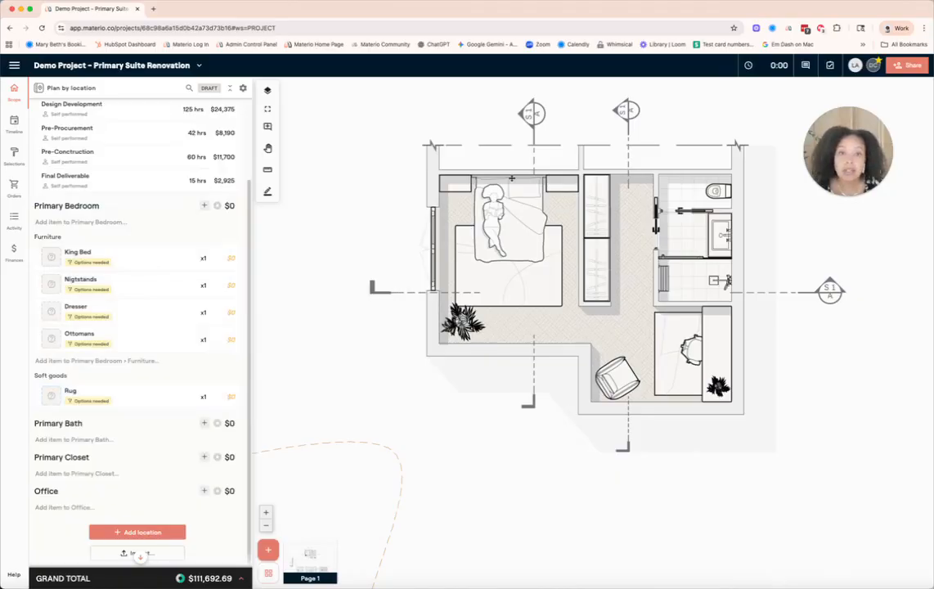
- Add Sconces and Chandelier to the Primary Bedroom scope as material selections in the Electrical category
{"action": "left_click", "coordinate": [86, 226]}
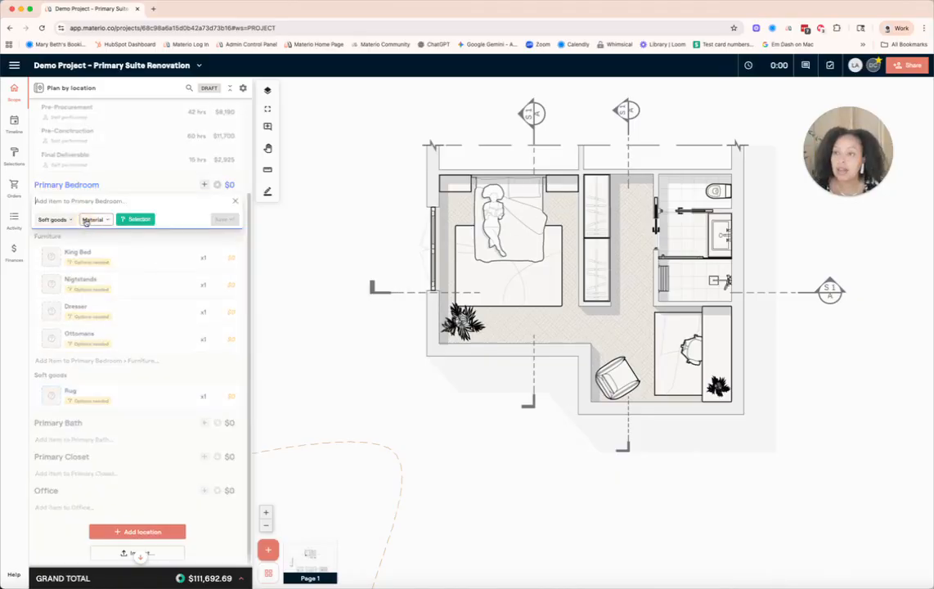
{"action": "left_click", "coordinate": [53, 219]}
{"action": "left_click", "coordinate": [135, 282]}
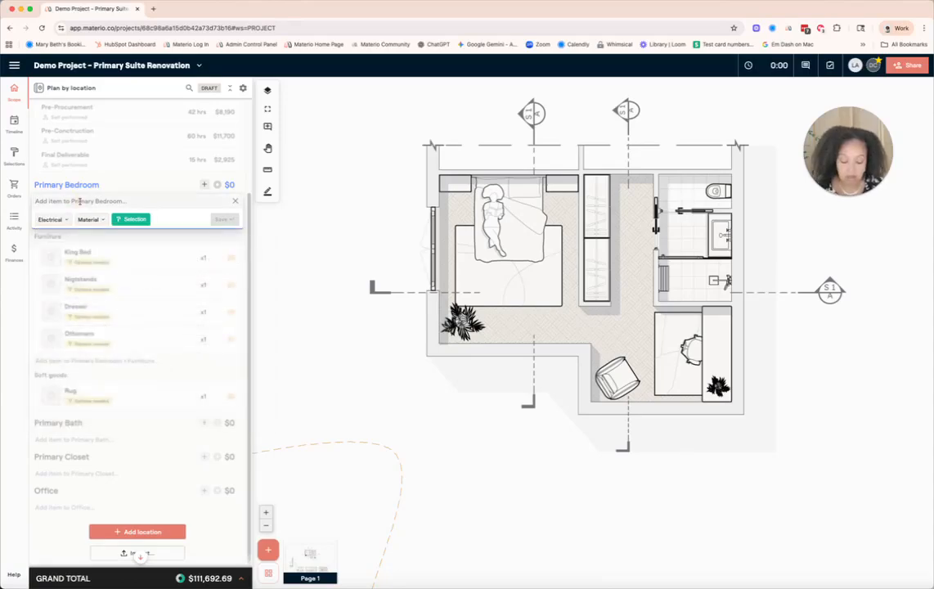
{"action": "type", "text": "Sconces"}
{"action": "key", "text": "Return"}
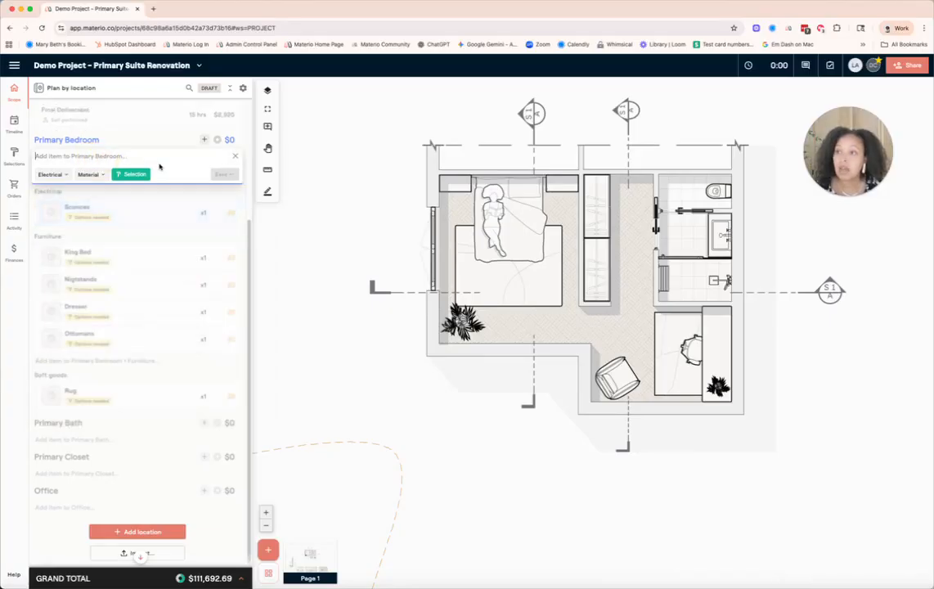
{"action": "type", "text": "Chandelier"}
{"action": "key", "text": "Return"}
- Collapse all locations in the scope list and expand only Primary Bedroom
{"action": "scroll", "coordinate": [184, 166], "scroll_direction": "up", "scroll_amount": 3}
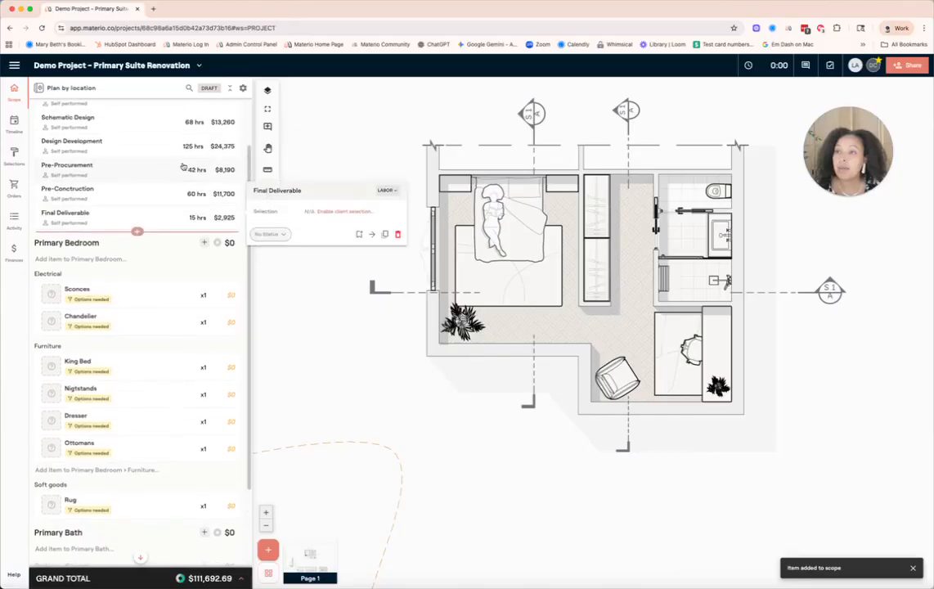
{"action": "scroll", "coordinate": [183, 166], "scroll_direction": "up", "scroll_amount": 3}
{"action": "left_click", "coordinate": [231, 89]}
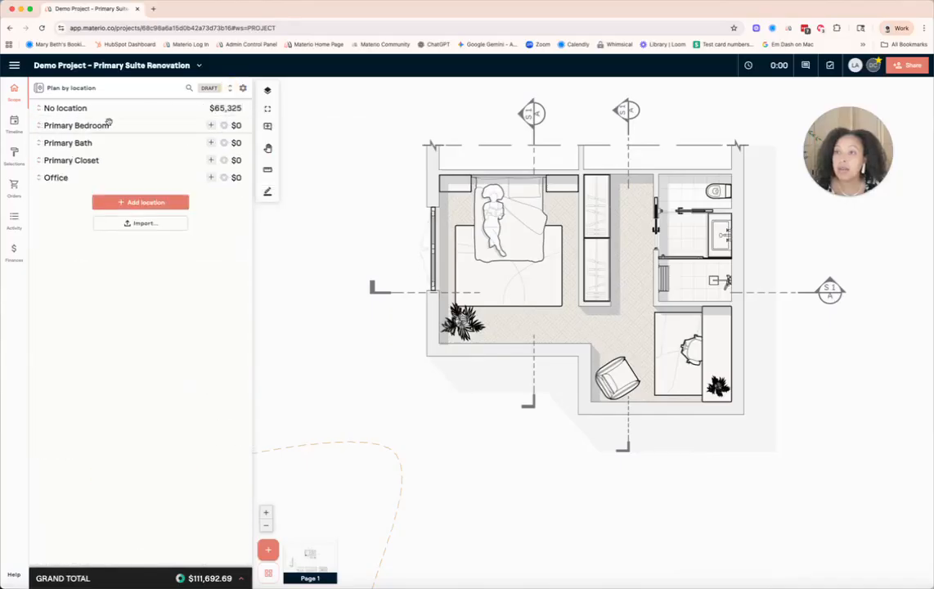
{"action": "left_click", "coordinate": [40, 126]}
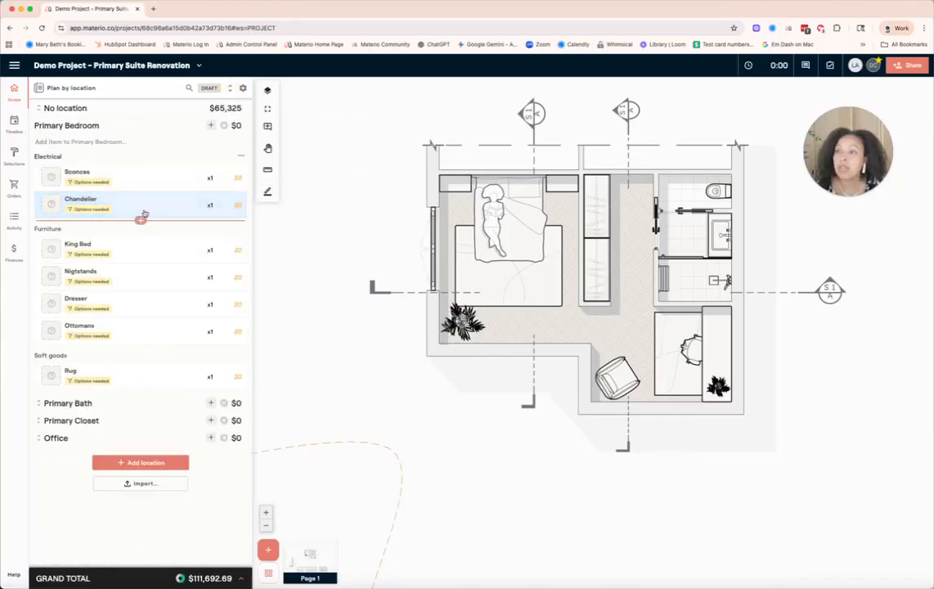
- Set the quantity to 2 for the Sconces, Nigtstands and Ottomans items in the Primary Bedroom
{"action": "mouse_move", "coordinate": [105, 195]}
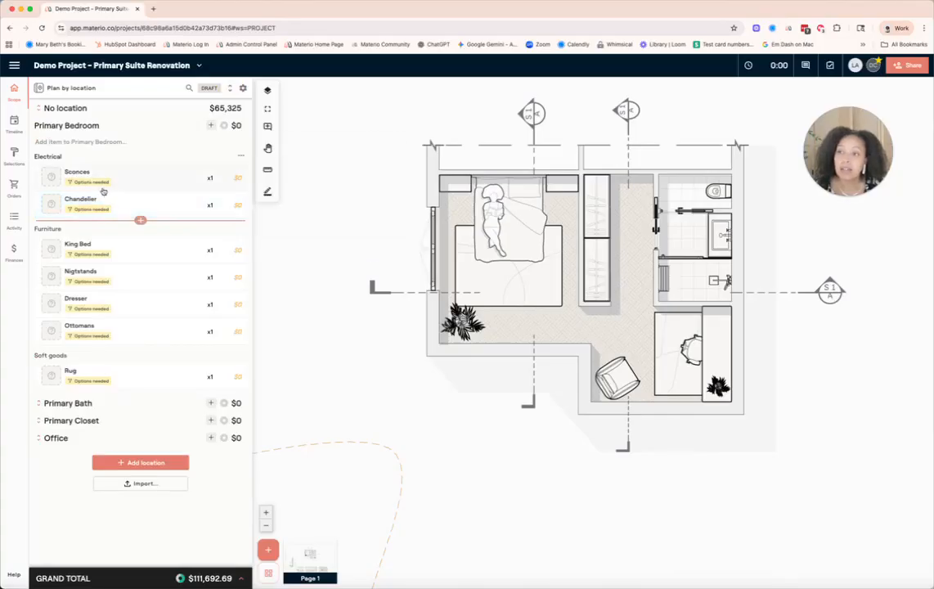
{"action": "left_click", "coordinate": [211, 177]}
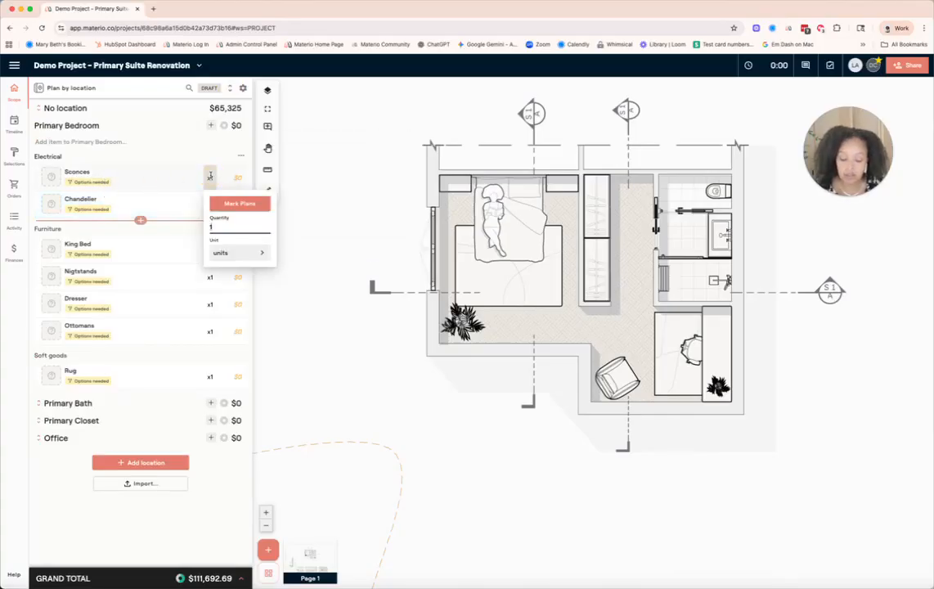
{"action": "type", "text": "2"}
{"action": "key", "text": "Return"}
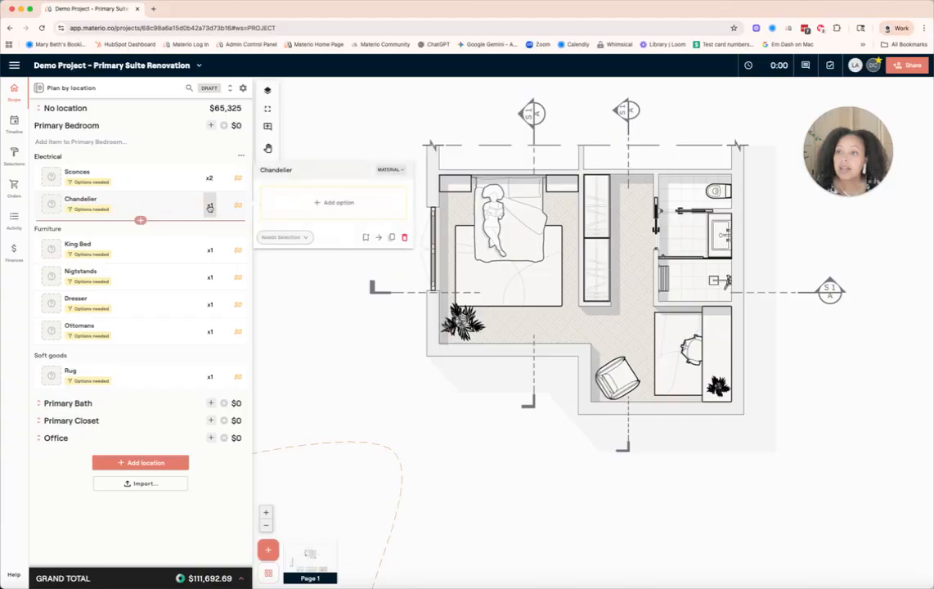
{"action": "left_click", "coordinate": [225, 279]}
{"action": "type", "text": "2"}
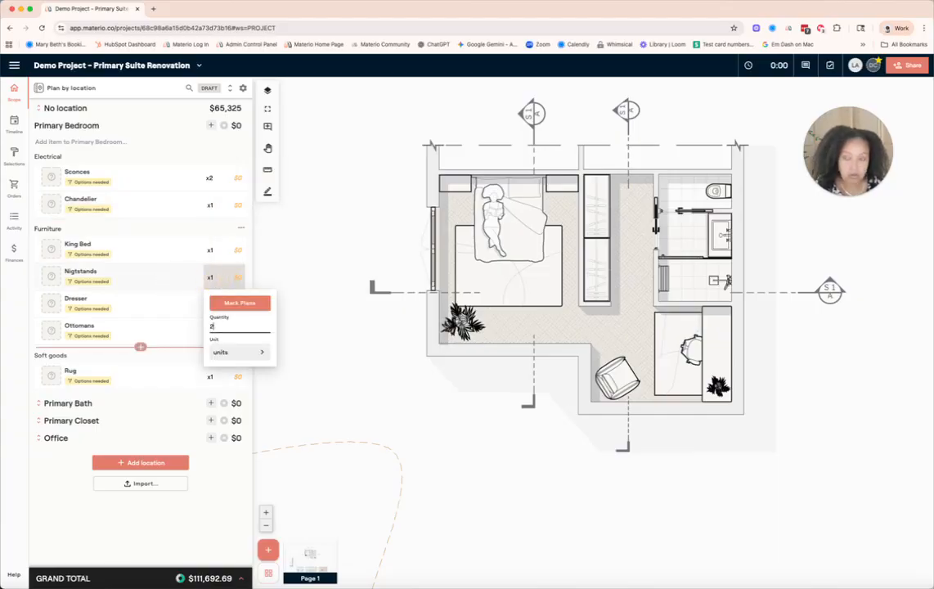
{"action": "key", "text": "Return"}
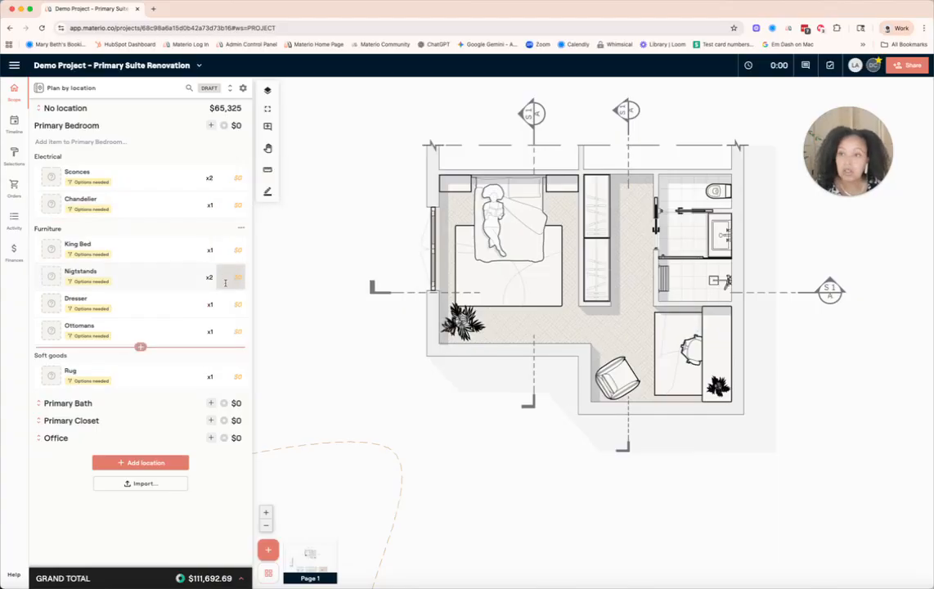
{"action": "left_click", "coordinate": [211, 332]}
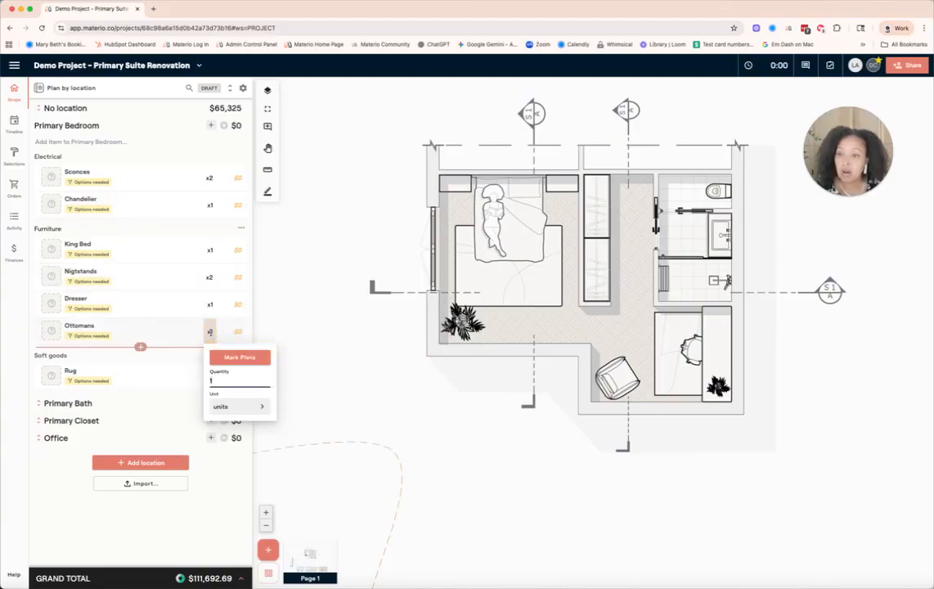
{"action": "type", "text": "2"}
{"action": "key", "text": "Return"}
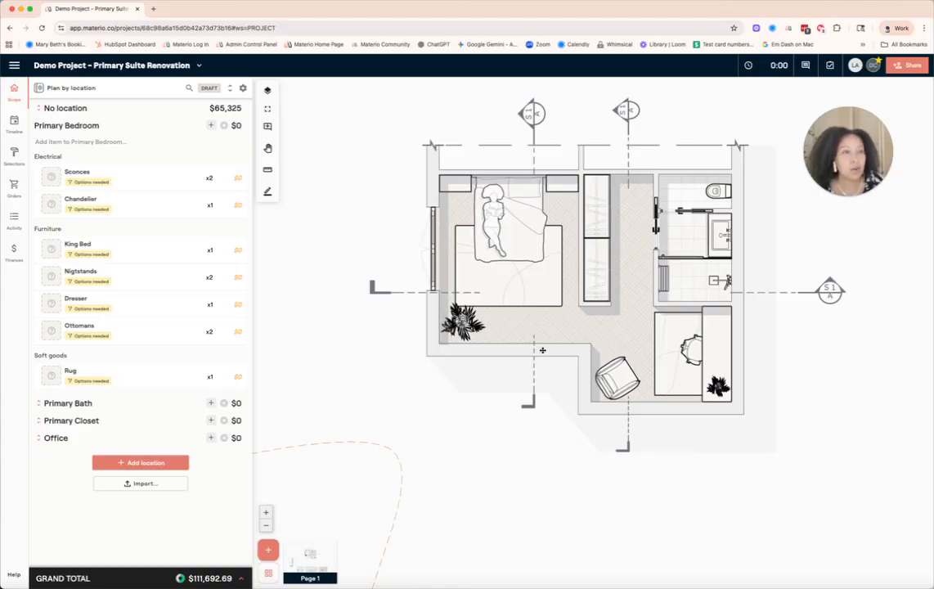
- Add a Table/Accent Lamp item to the Primary Bedroom scope under Decorative Lighting as a material selection
{"action": "mouse_move", "coordinate": [185, 392]}
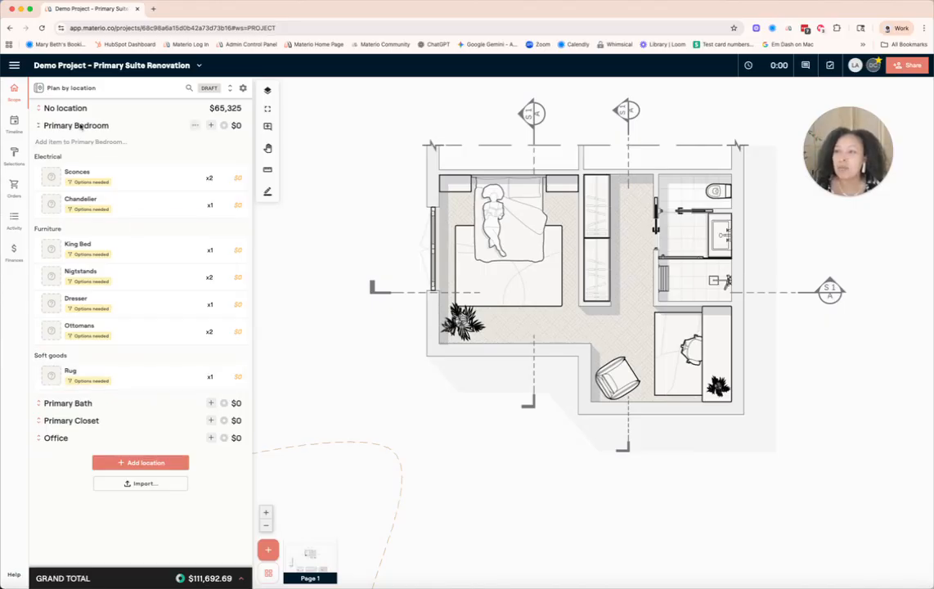
{"action": "left_click", "coordinate": [101, 142]}
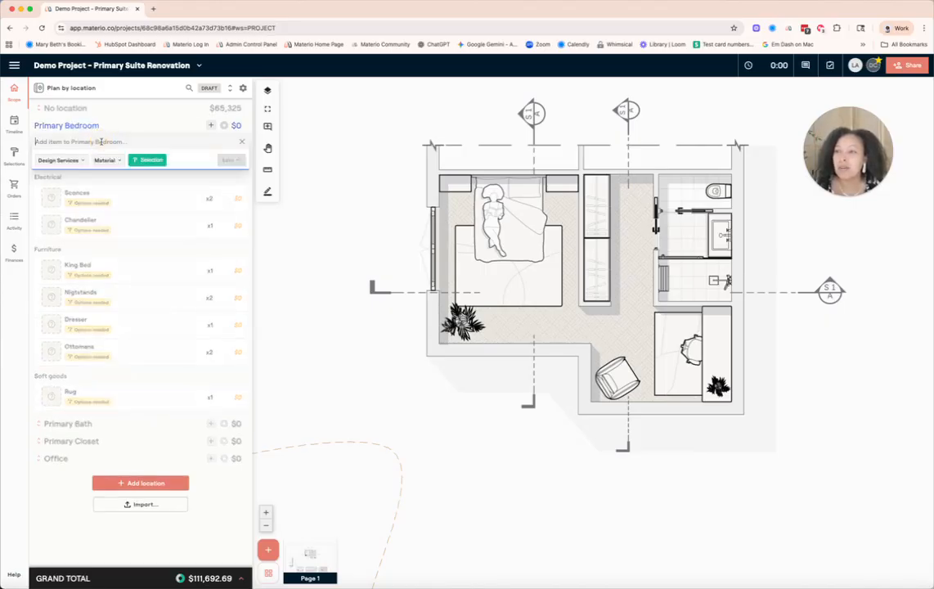
{"action": "left_click", "coordinate": [56, 159]}
{"action": "left_click", "coordinate": [146, 204]}
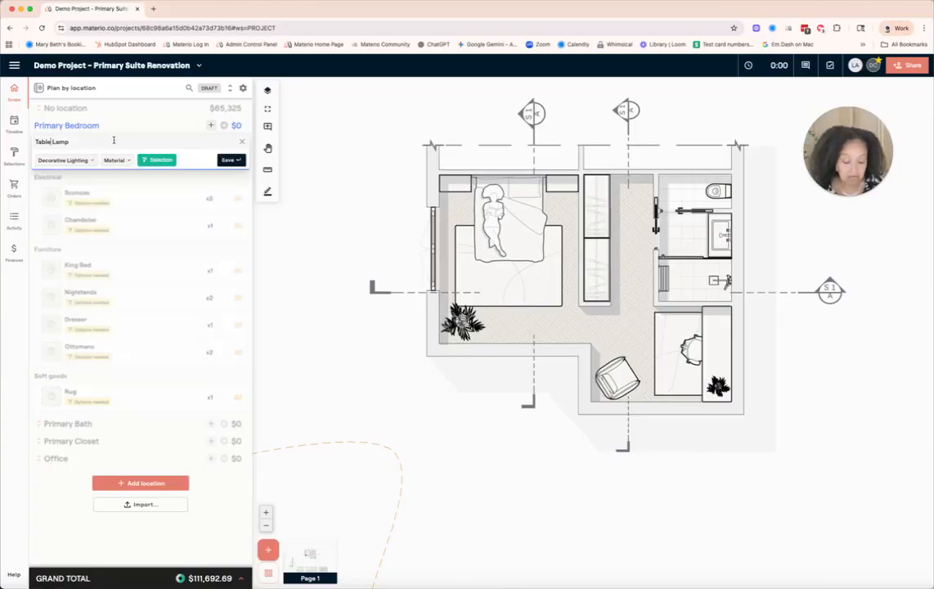
{"action": "type", "text": "/Accent"}
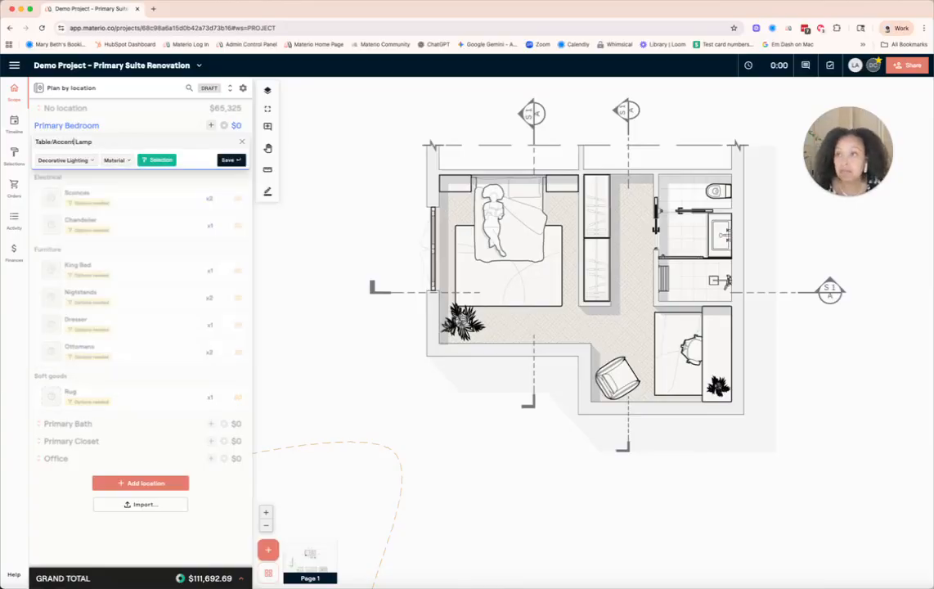
{"action": "key", "text": "Return"}
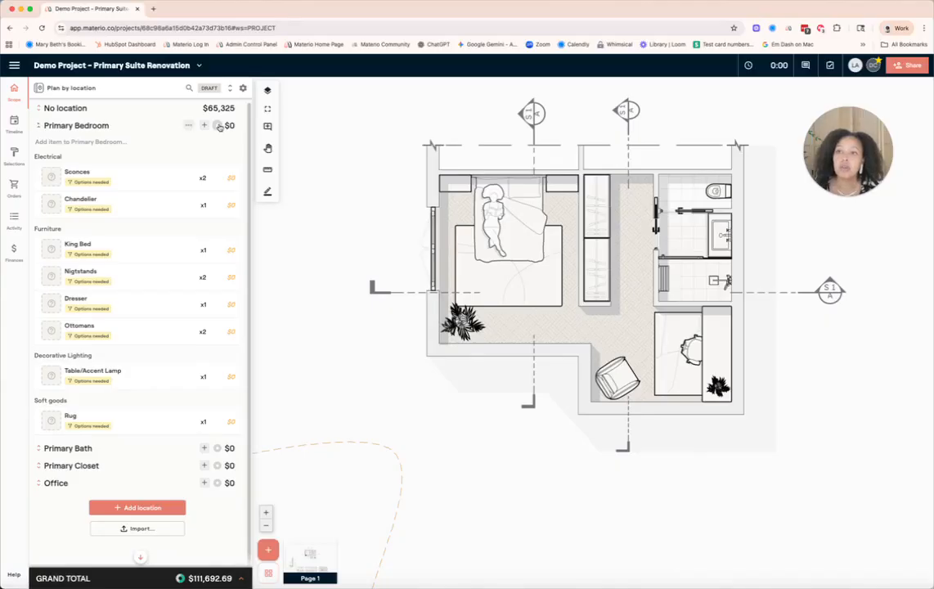
- Open the client's project budget for editing and compare its breakdowns by location and by category
{"action": "mouse_move", "coordinate": [217, 129]}
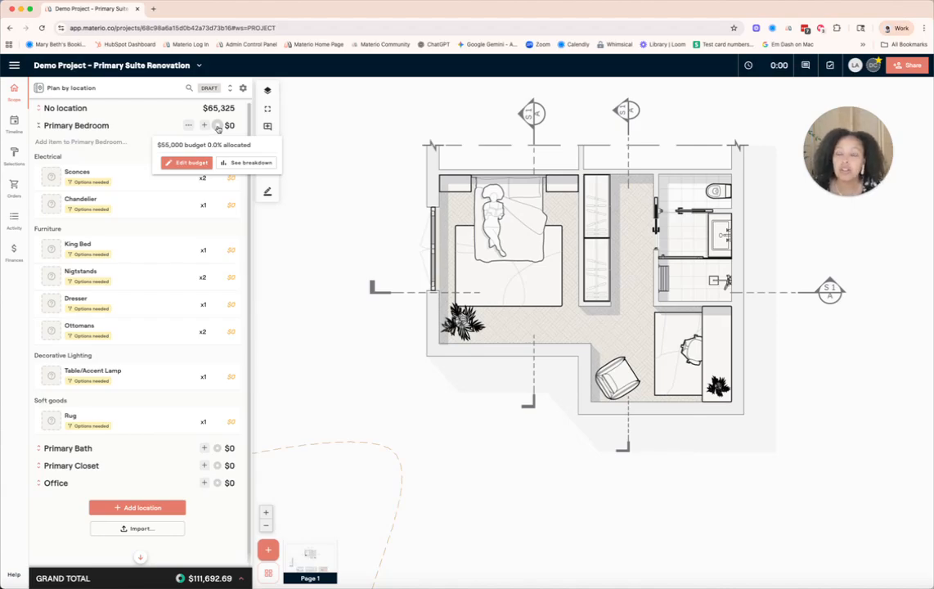
{"action": "mouse_move", "coordinate": [180, 578]}
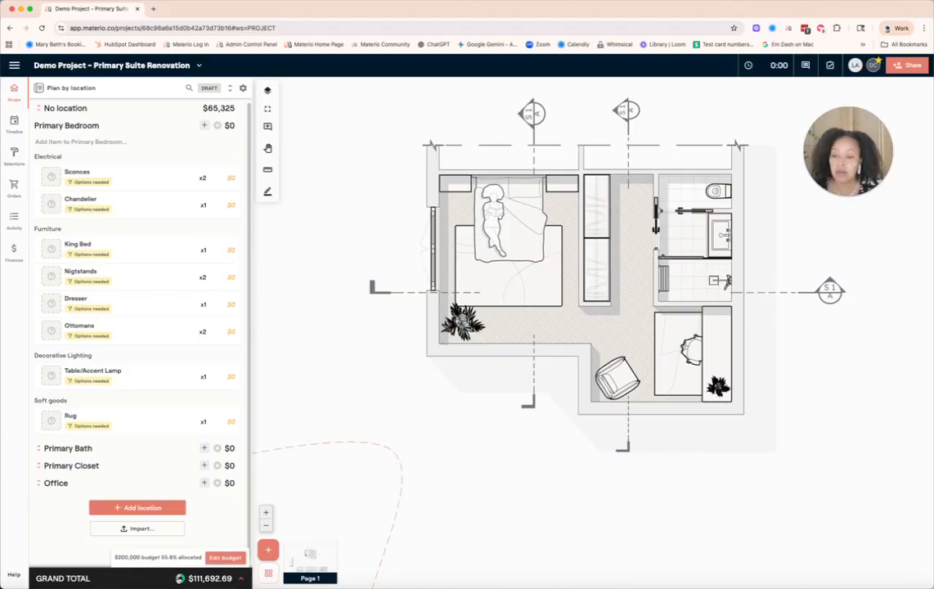
{"action": "left_click", "coordinate": [215, 560]}
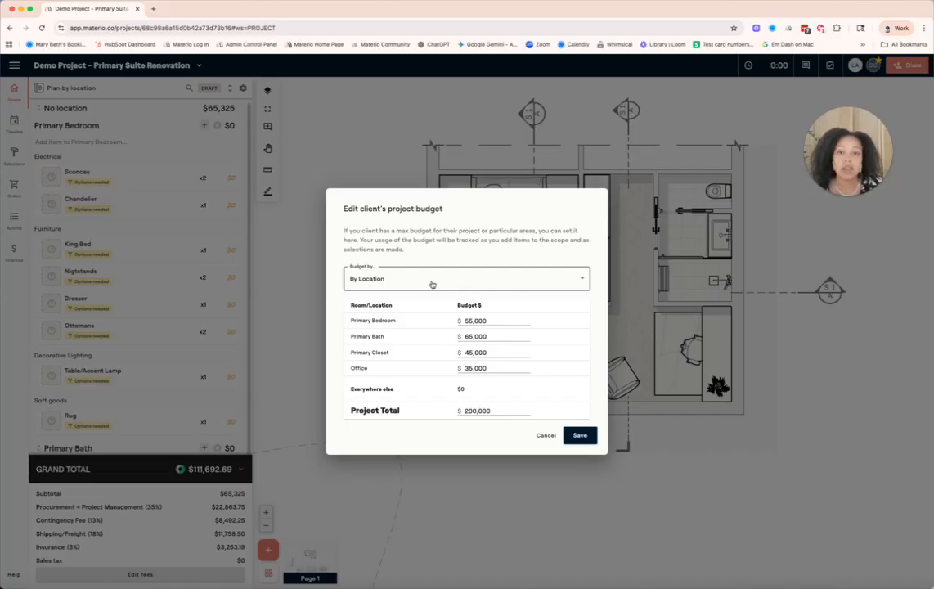
{"action": "left_click", "coordinate": [477, 411]}
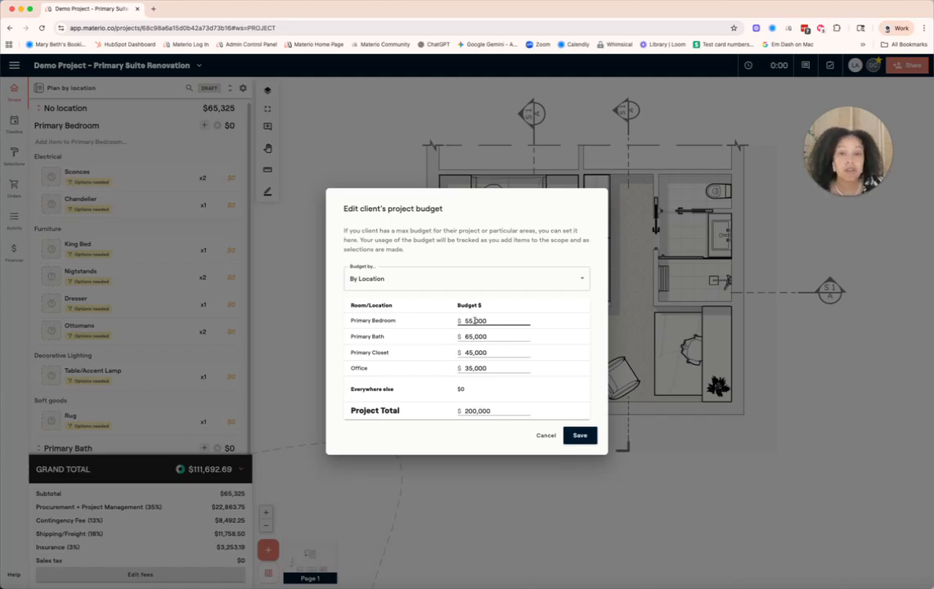
{"action": "left_click", "coordinate": [475, 278]}
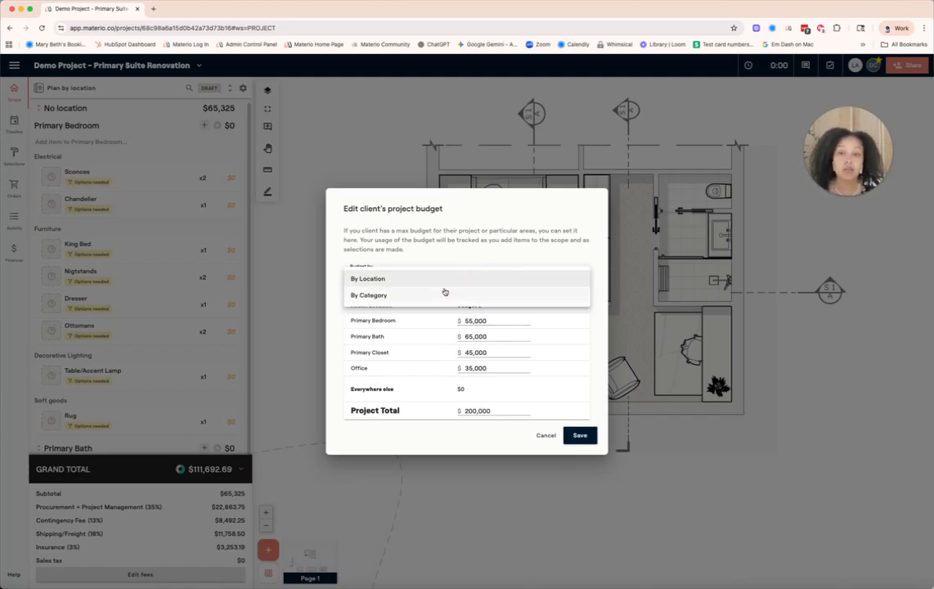
{"action": "left_click", "coordinate": [444, 293]}
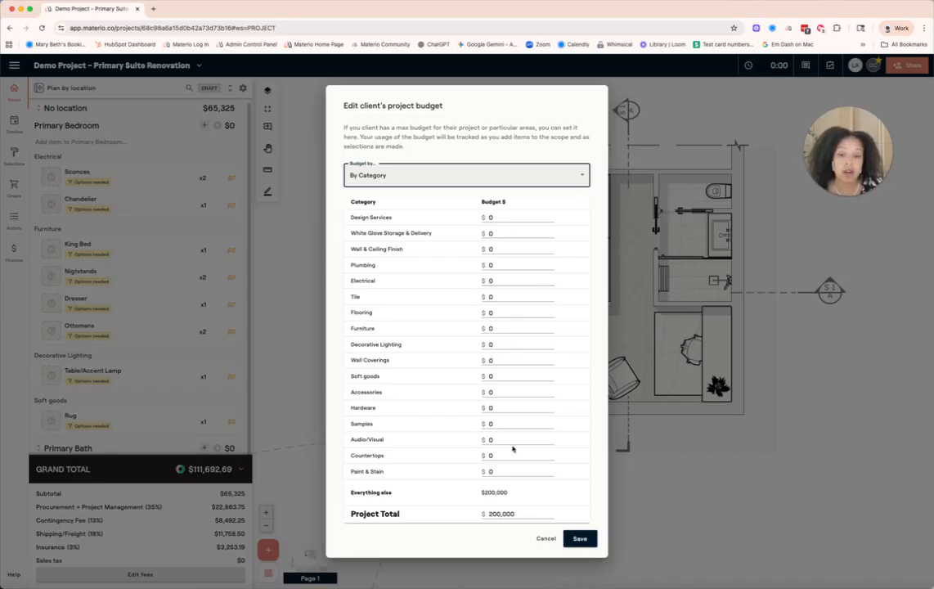
{"action": "left_click", "coordinate": [450, 172]}
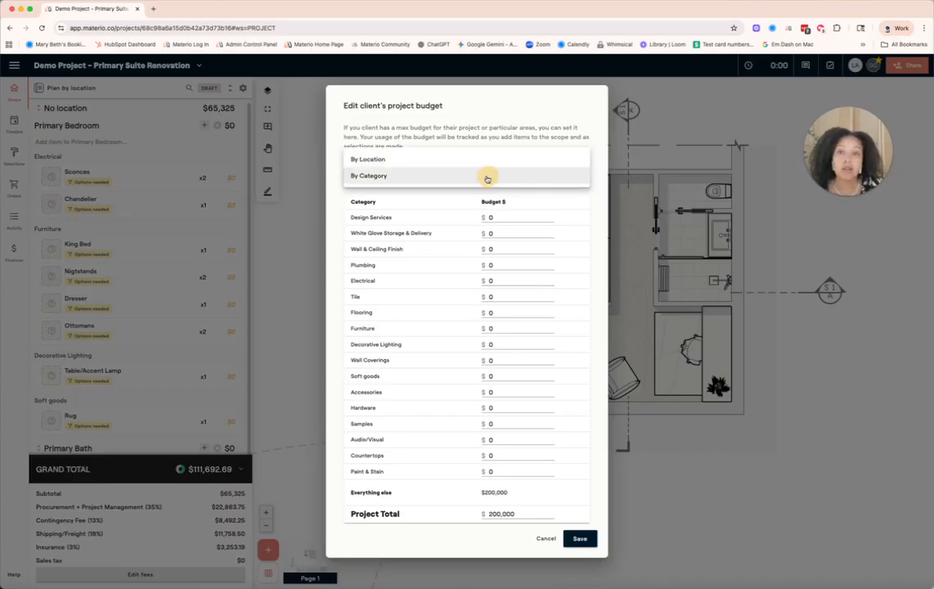
{"action": "left_click", "coordinate": [420, 161]}
- Set the Primary Bath, Primary Closet and Office budgets to 0 in the project budget by location
{"action": "left_click", "coordinate": [495, 320]}
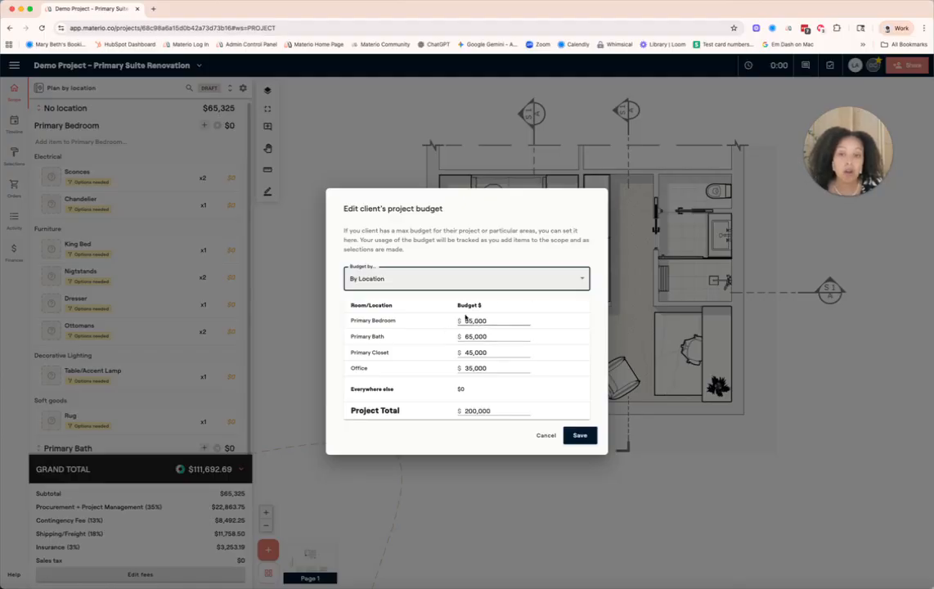
{"action": "double_click", "coordinate": [489, 338]}
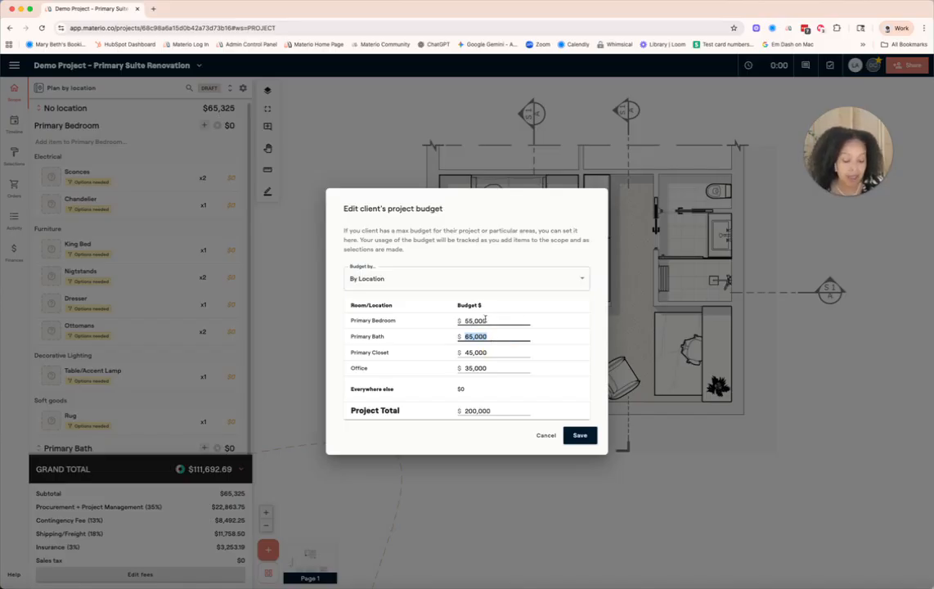
{"action": "type", "text": "0"}
{"action": "left_click", "coordinate": [483, 350]}
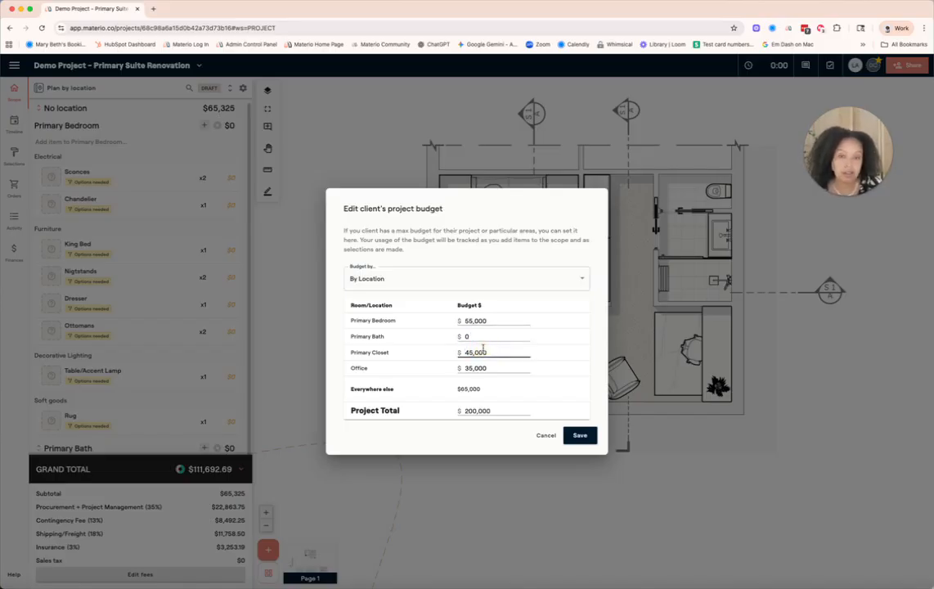
{"action": "double_click", "coordinate": [482, 351]}
{"action": "type", "text": "0"}
{"action": "double_click", "coordinate": [504, 370]}
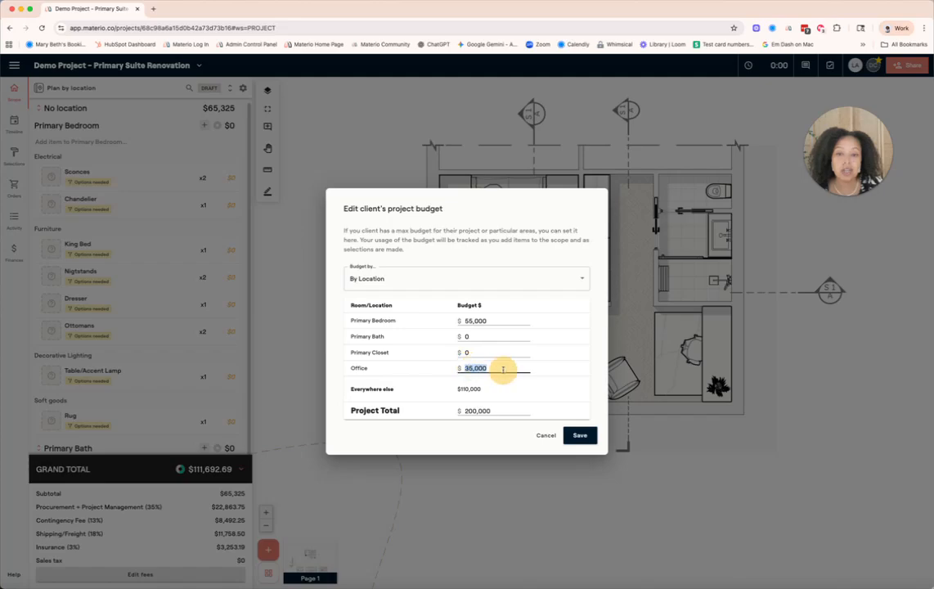
{"action": "key", "text": "BackSpace"}
{"action": "type", "text": "0"}
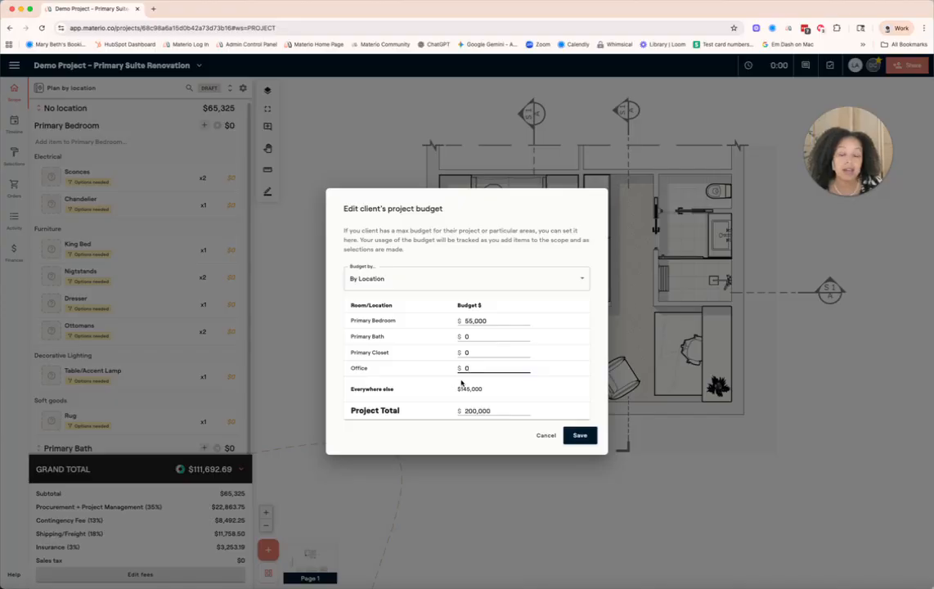
- Switch the client's project budget to By Category and set the Design Services budget to $65,000
{"action": "left_click", "coordinate": [444, 275]}
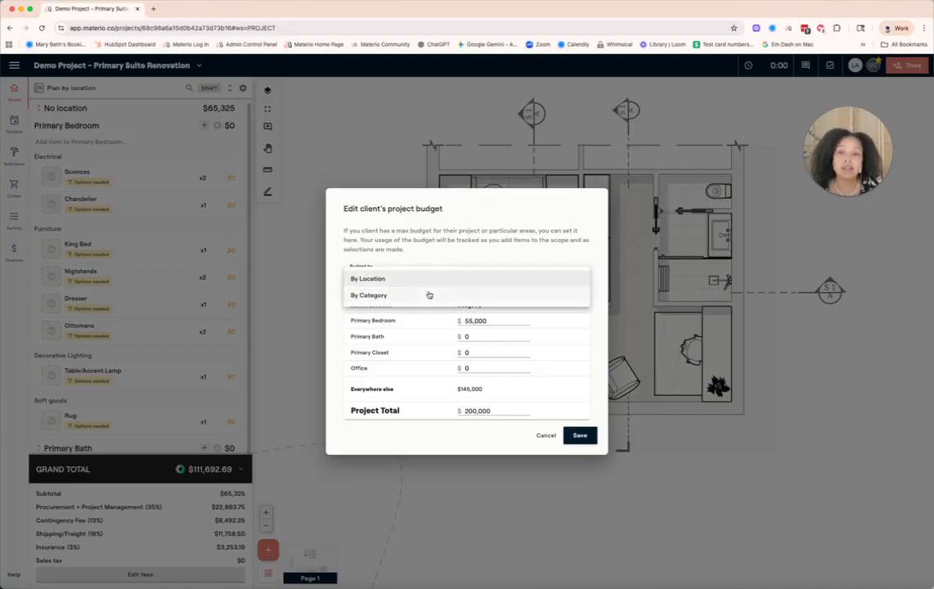
{"action": "left_click", "coordinate": [429, 295]}
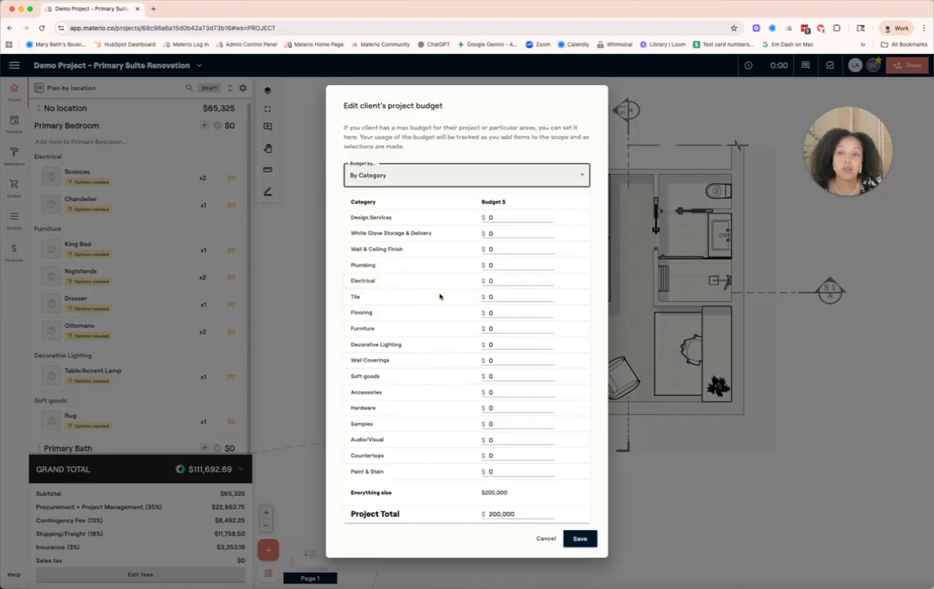
{"action": "left_click", "coordinate": [505, 217]}
{"action": "type", "text": "650000"}
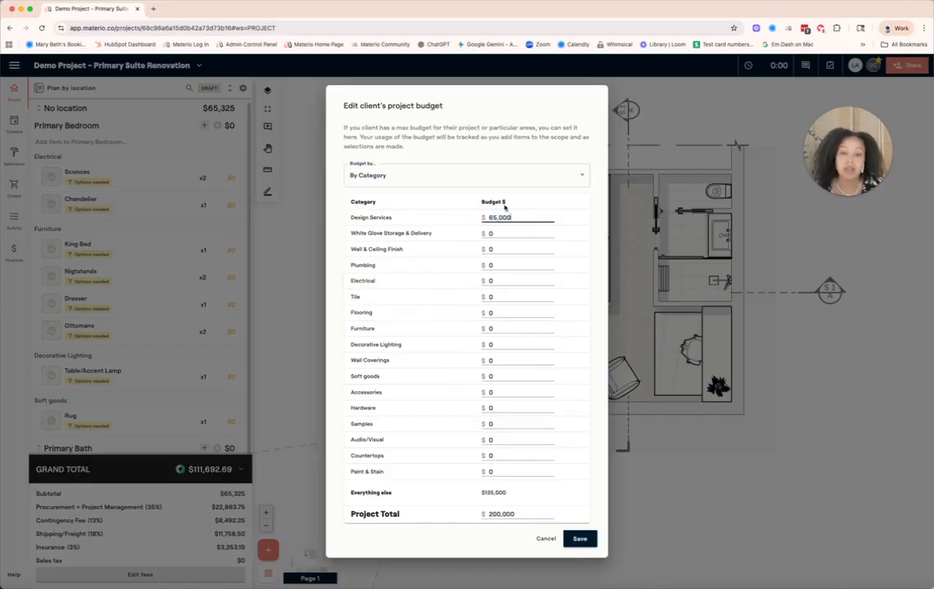
- Set the budget's Project Total to $250,000 and White Glove Storage & Delivery to $15,000, and save the budget
{"action": "left_click", "coordinate": [524, 515]}
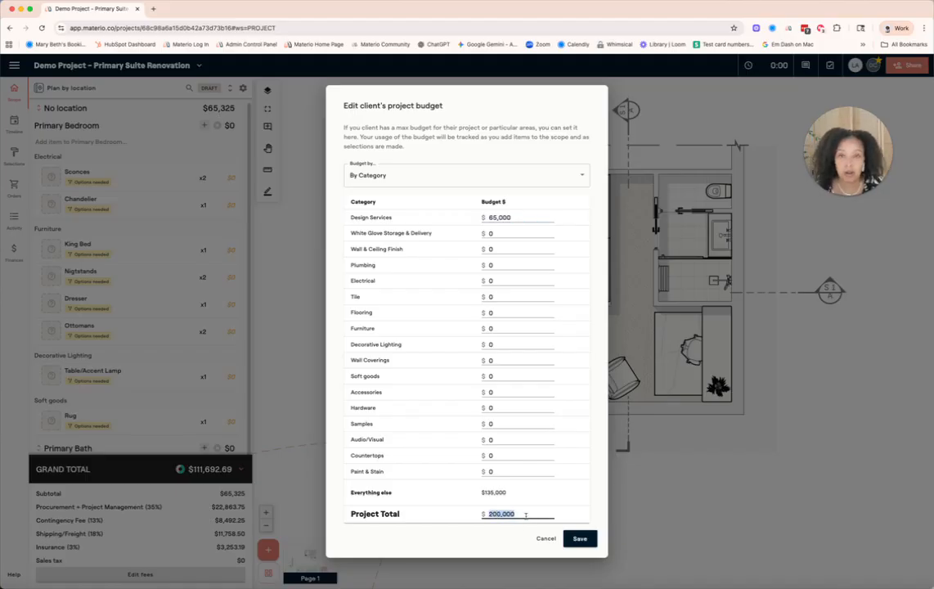
{"action": "type", "text": "250000"}
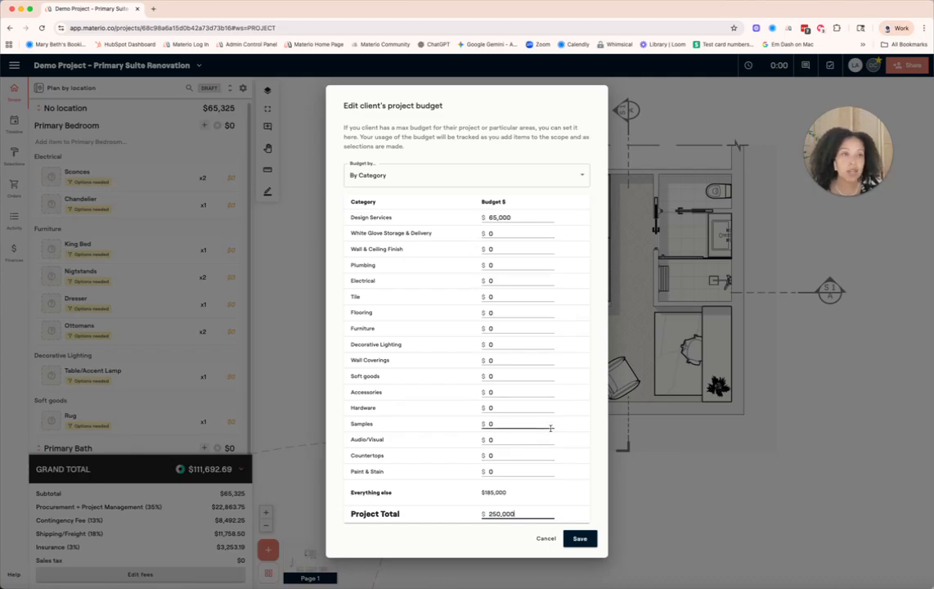
{"action": "left_click", "coordinate": [502, 235]}
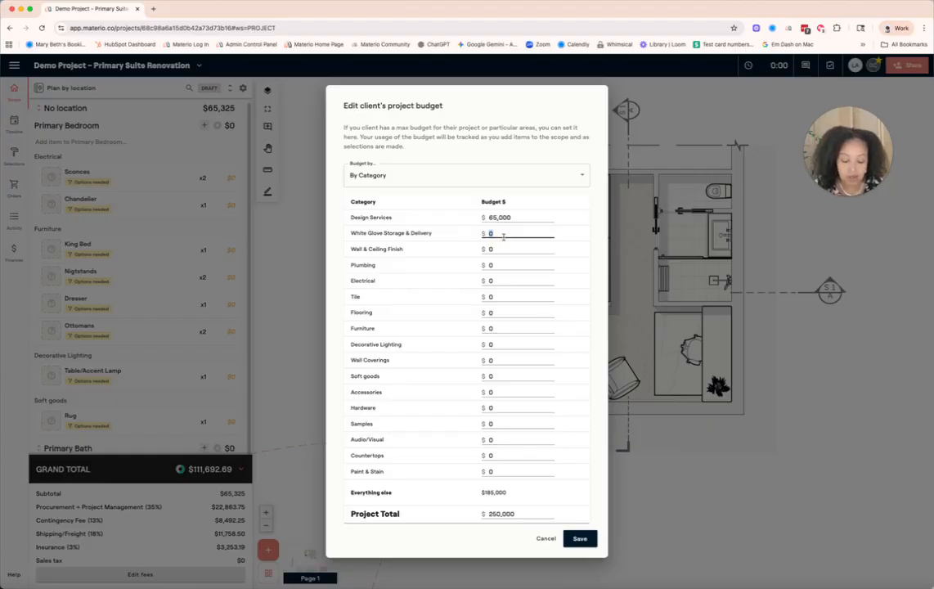
{"action": "type", "text": "150000"}
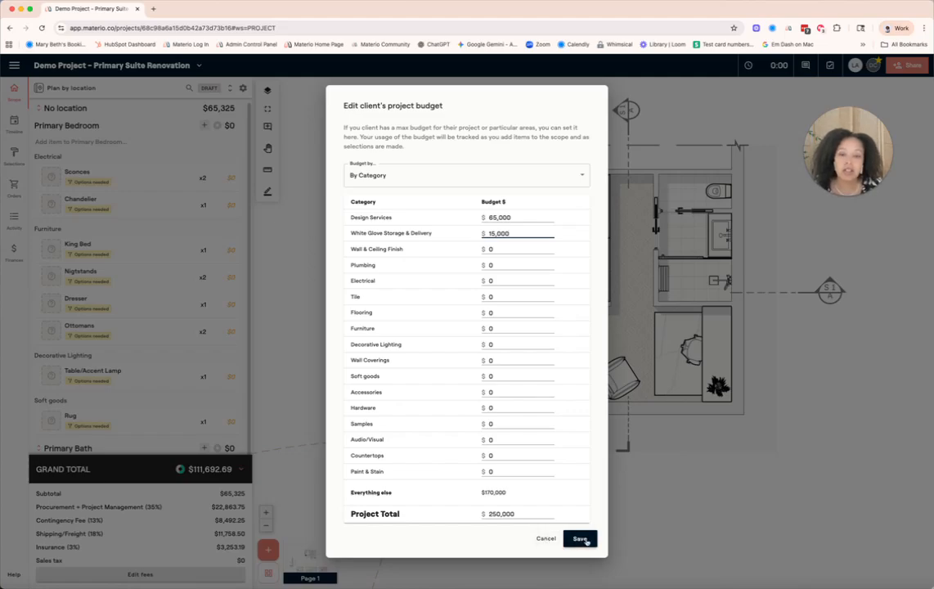
{"action": "left_click", "coordinate": [580, 540]}
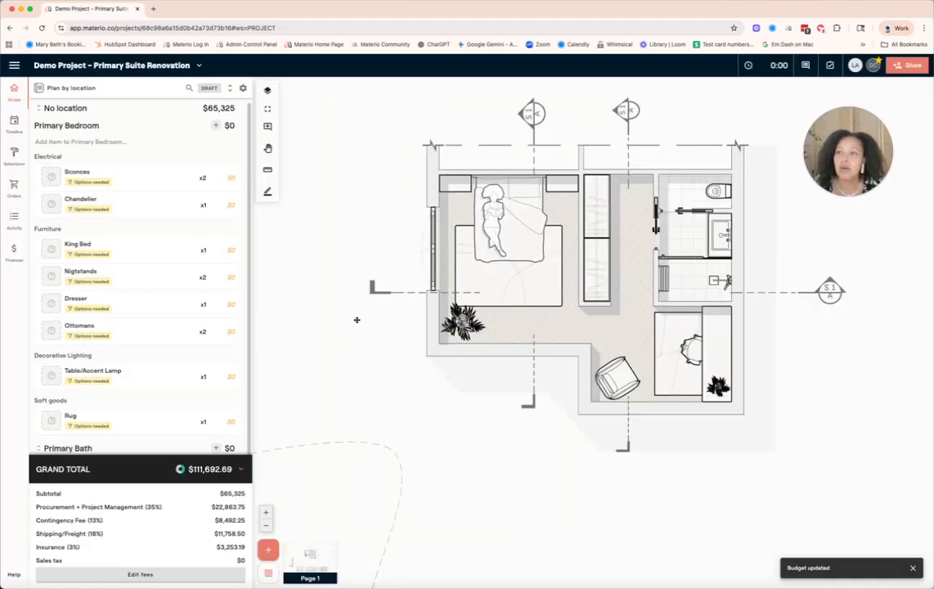
- Switch the scope to planning by category and examine the budget breakdown for Design Services
{"action": "left_click", "coordinate": [80, 87]}
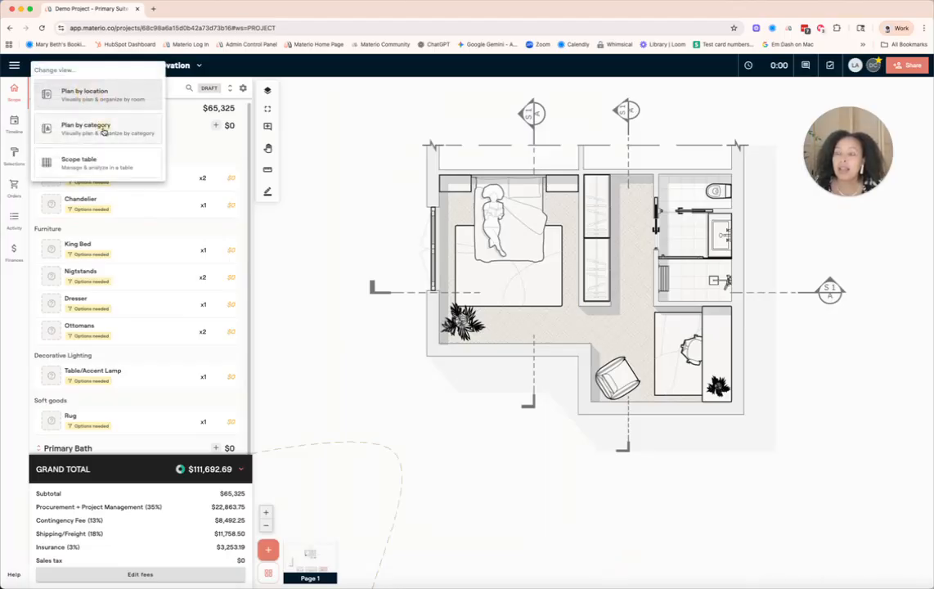
{"action": "left_click", "coordinate": [103, 130]}
{"action": "mouse_move", "coordinate": [197, 111]}
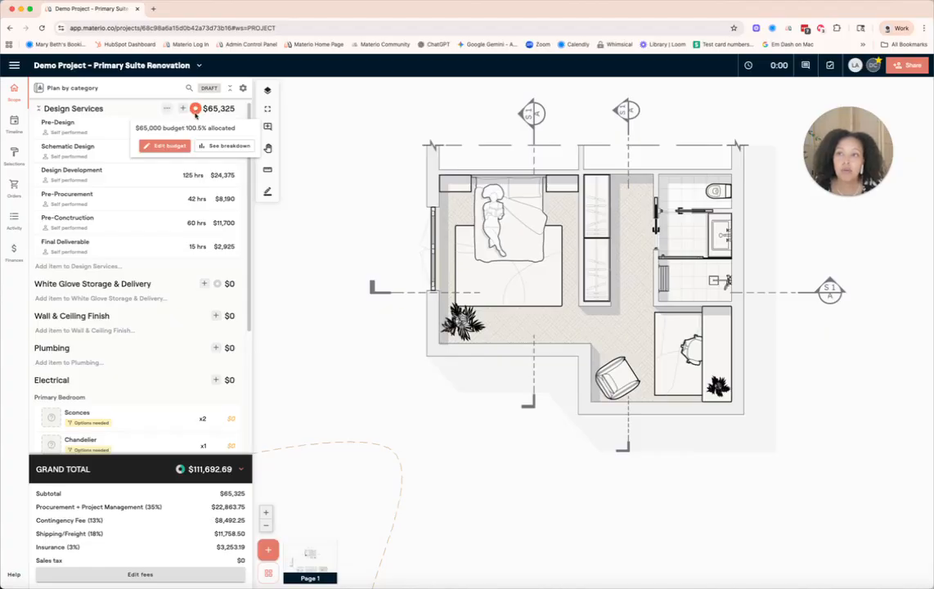
{"action": "left_click", "coordinate": [213, 147]}
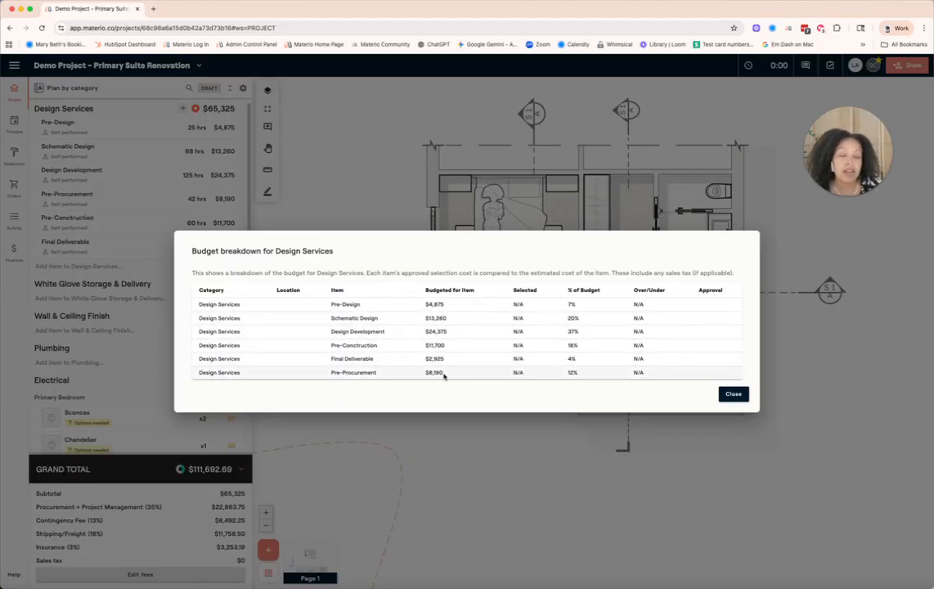
{"action": "left_click", "coordinate": [734, 393]}
- Review the other categories and their Primary Bedroom items in the scope, and return to planning by location
{"action": "mouse_move", "coordinate": [219, 285]}
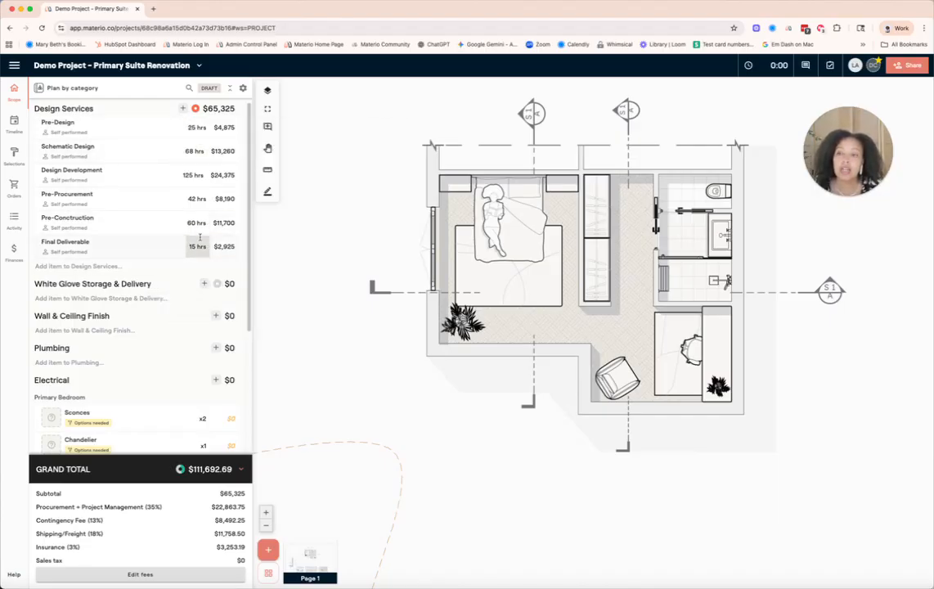
{"action": "scroll", "coordinate": [306, 419], "scroll_direction": "down", "scroll_amount": 3}
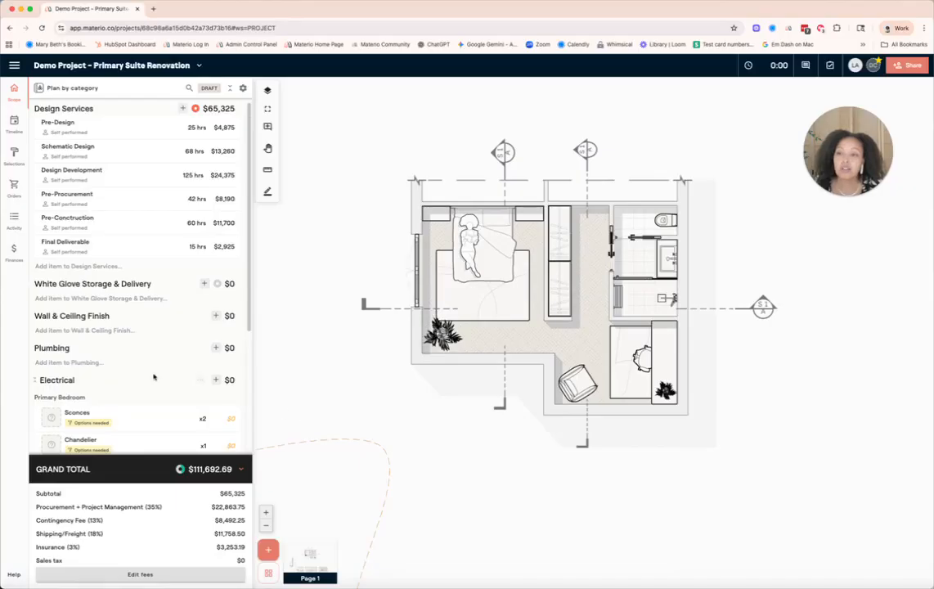
{"action": "scroll", "coordinate": [154, 377], "scroll_direction": "down", "scroll_amount": 1}
{"action": "left_click", "coordinate": [154, 368]}
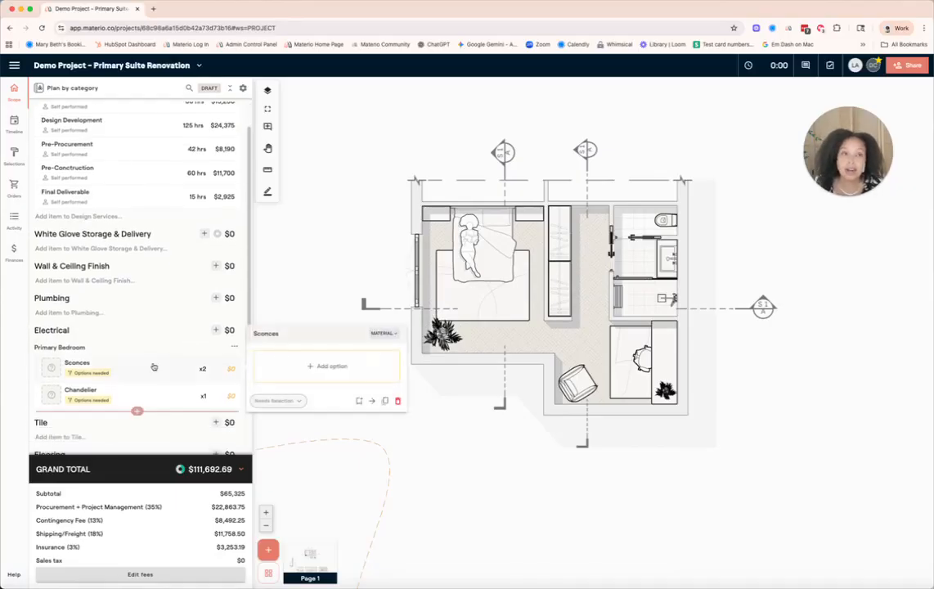
{"action": "scroll", "coordinate": [152, 368], "scroll_direction": "down", "scroll_amount": 2}
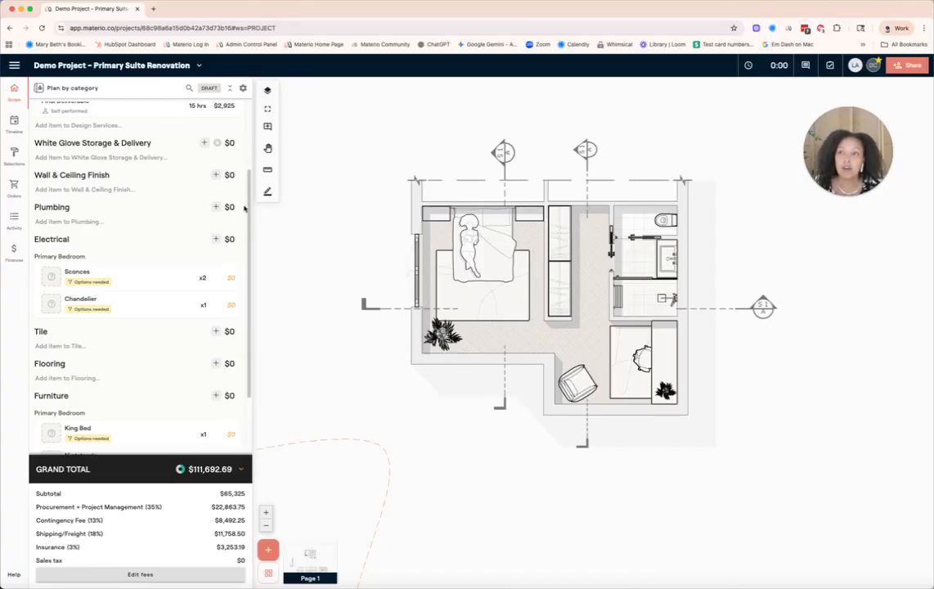
{"action": "left_click", "coordinate": [84, 87]}
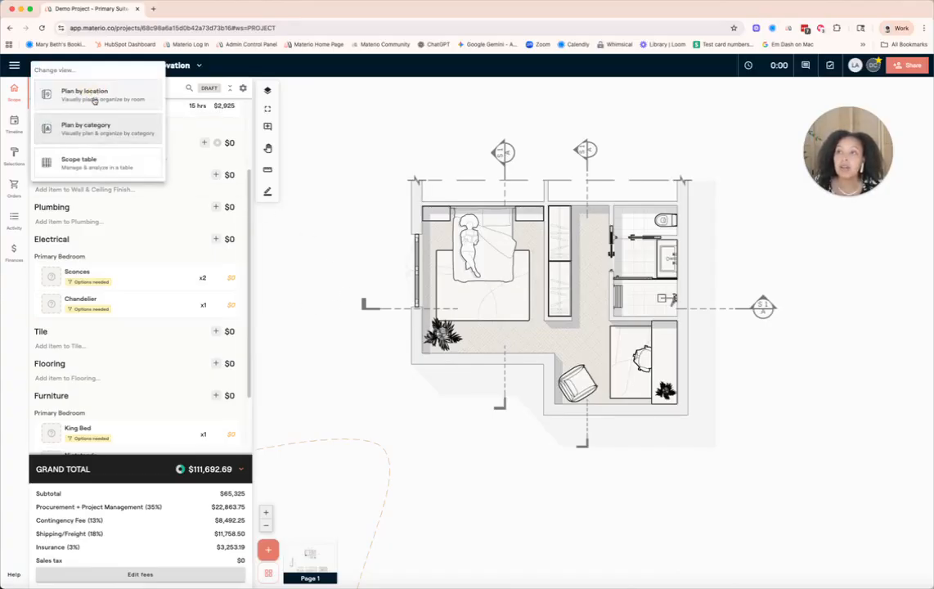
{"action": "left_click", "coordinate": [87, 90]}
{"action": "scroll", "coordinate": [123, 205], "scroll_direction": "down", "scroll_amount": 2}
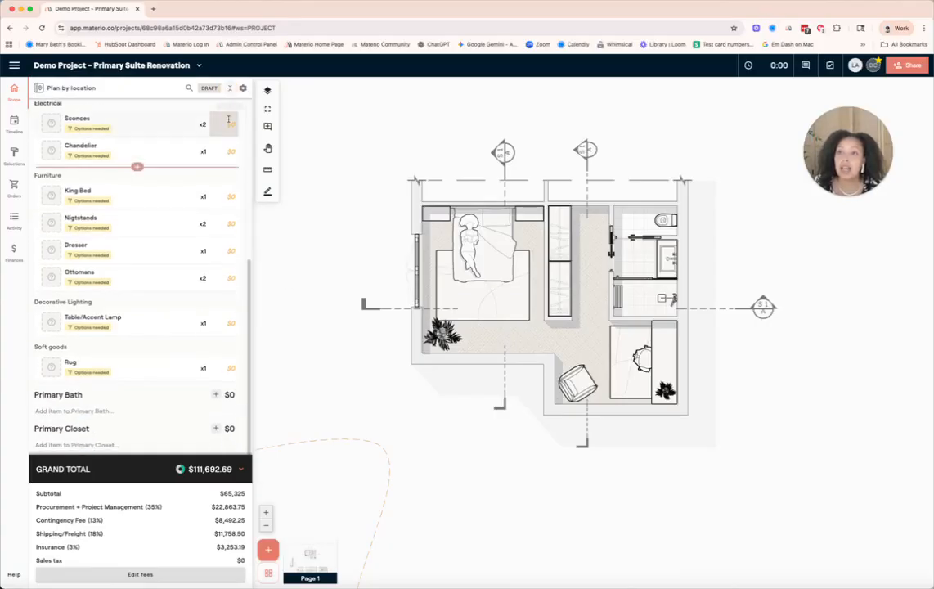
{"action": "scroll", "coordinate": [81, 179], "scroll_direction": "up", "scroll_amount": 5}
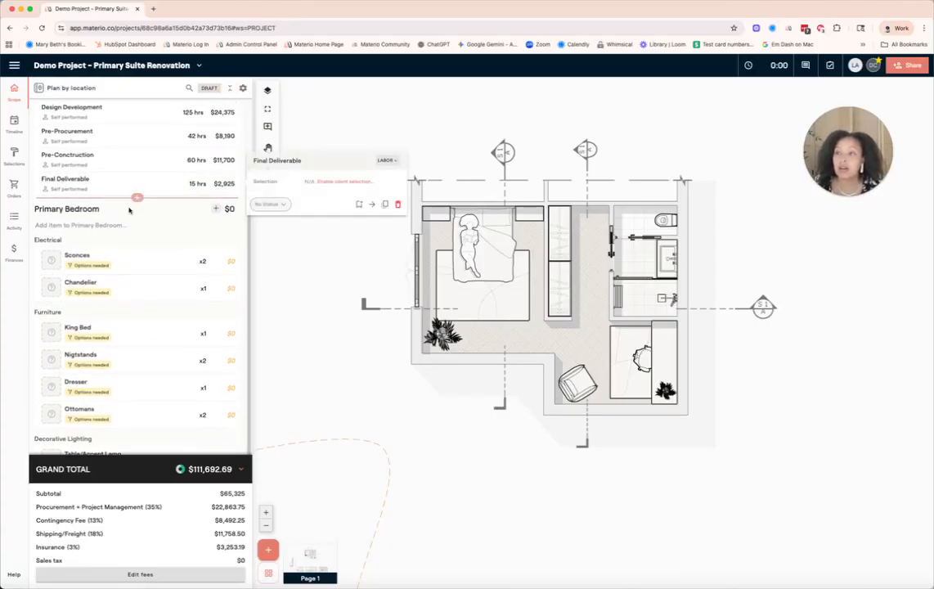
- Collapse all locations in the scope except Primary Bedroom and hide the grand total's fee breakdown
{"action": "left_click", "coordinate": [242, 87]}
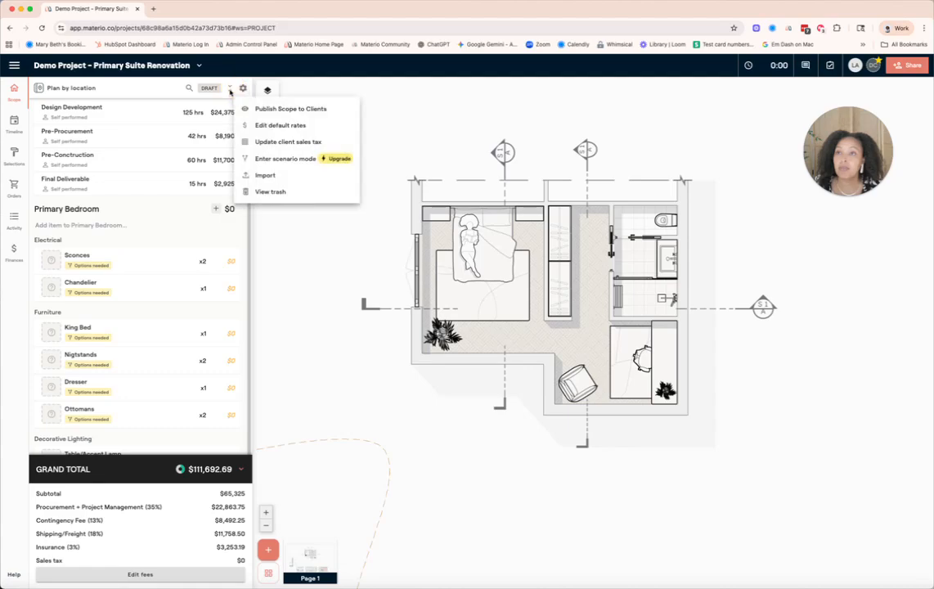
{"action": "left_click", "coordinate": [230, 90]}
{"action": "left_click", "coordinate": [41, 124]}
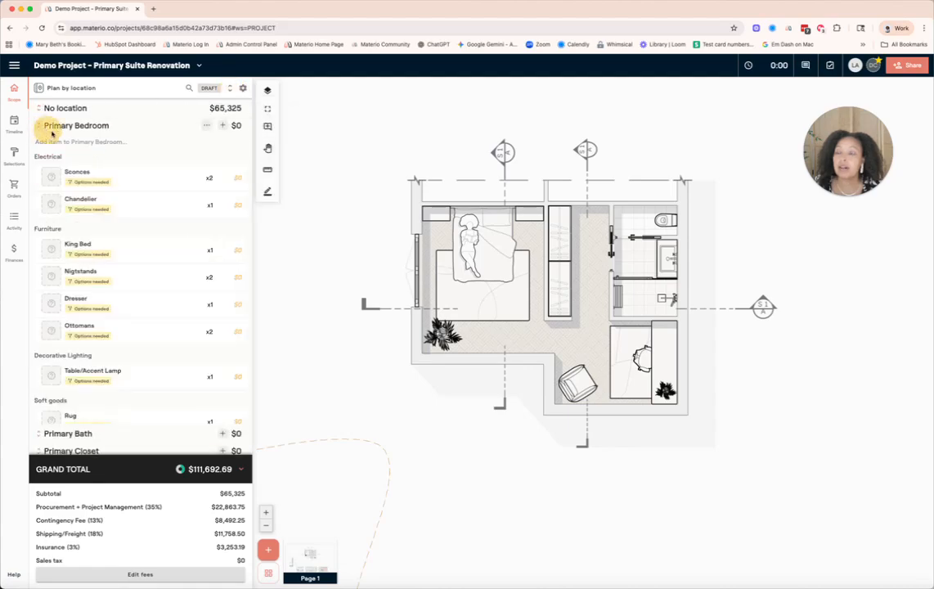
{"action": "scroll", "coordinate": [184, 266], "scroll_direction": "down", "scroll_amount": 1}
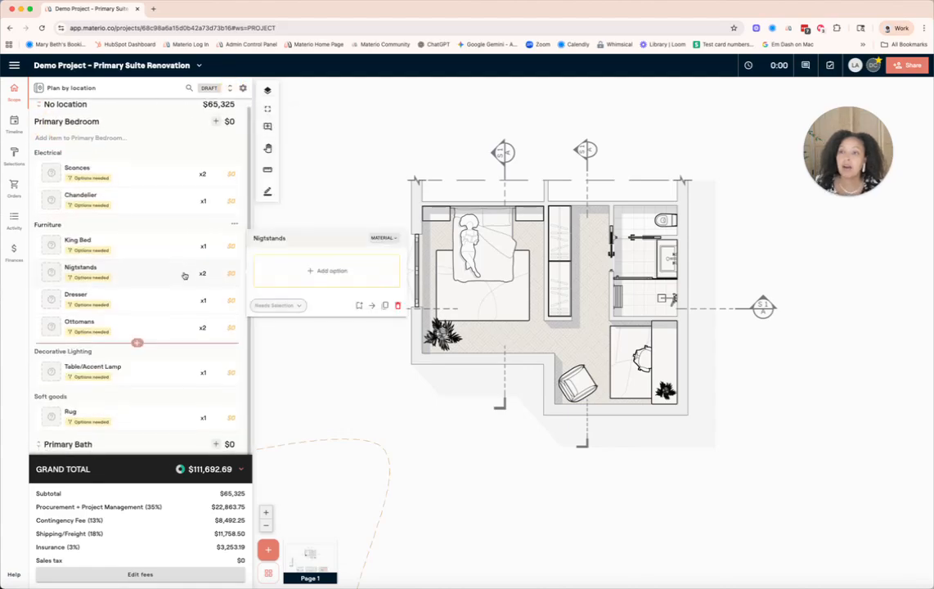
{"action": "left_click", "coordinate": [242, 470]}
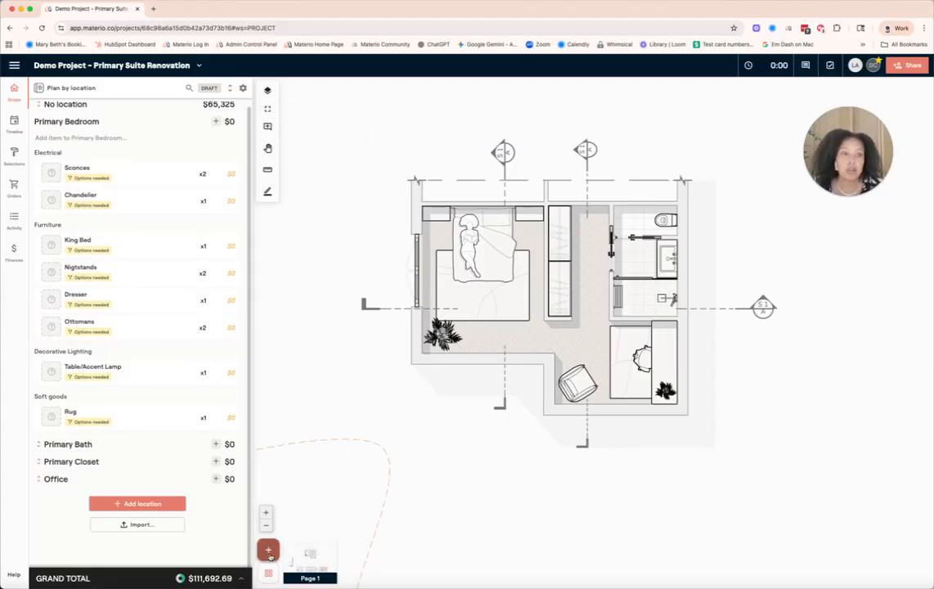
- Create a new board page in the project and set its background color to #eeede9
{"action": "left_click", "coordinate": [269, 556]}
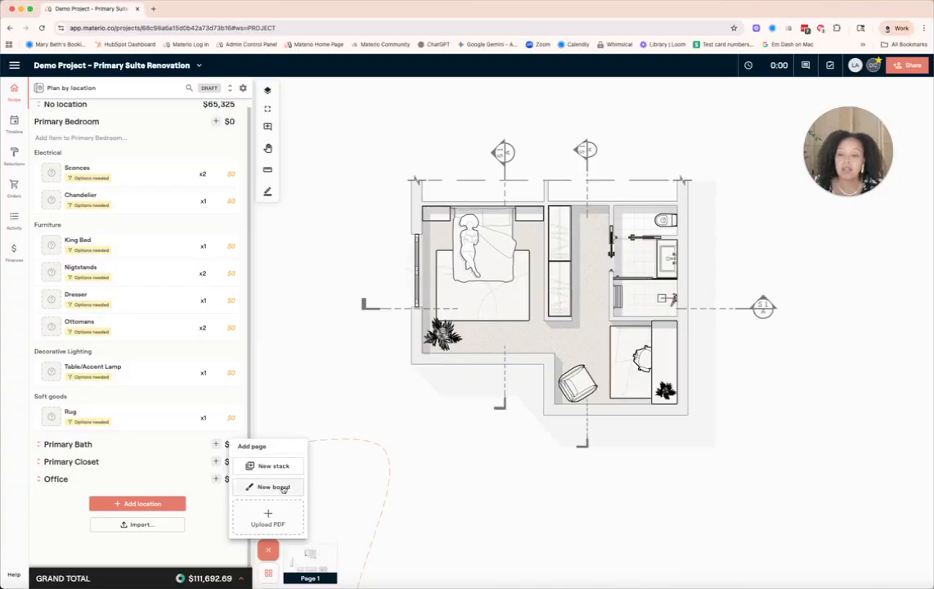
{"action": "left_click", "coordinate": [288, 491]}
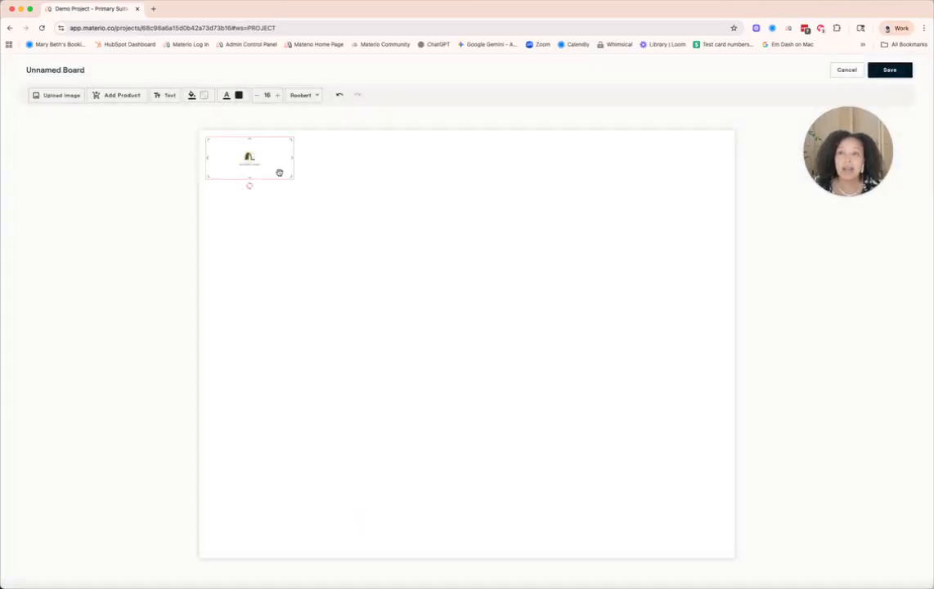
{"action": "left_click", "coordinate": [298, 209]}
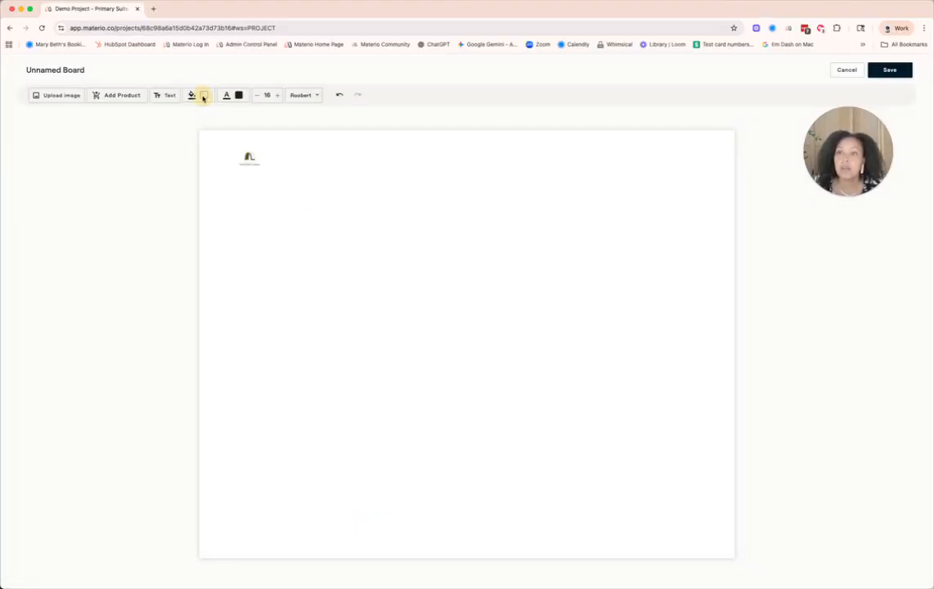
{"action": "left_click", "coordinate": [197, 96]}
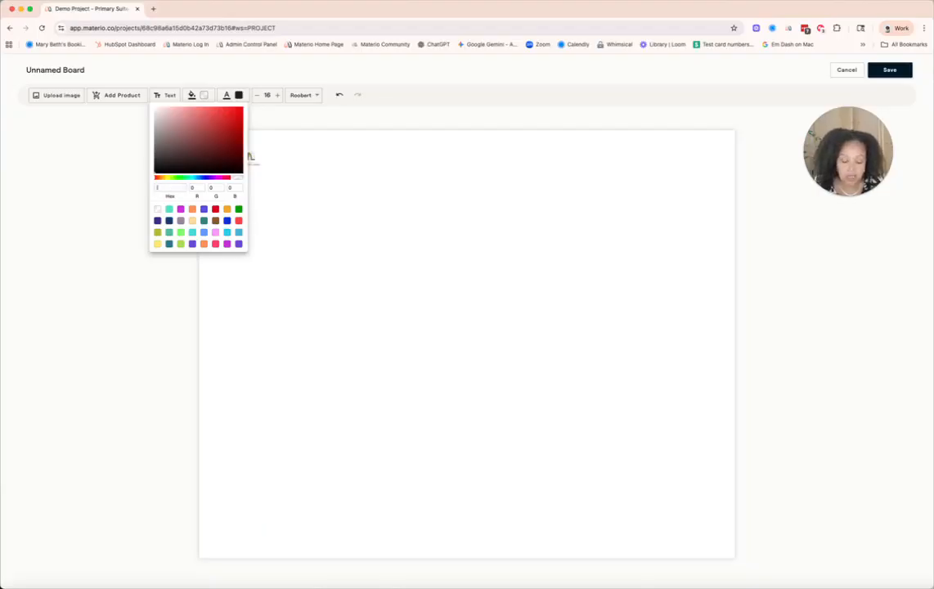
{"action": "type", "text": "#eeede9"}
{"action": "left_click", "coordinate": [337, 264]}
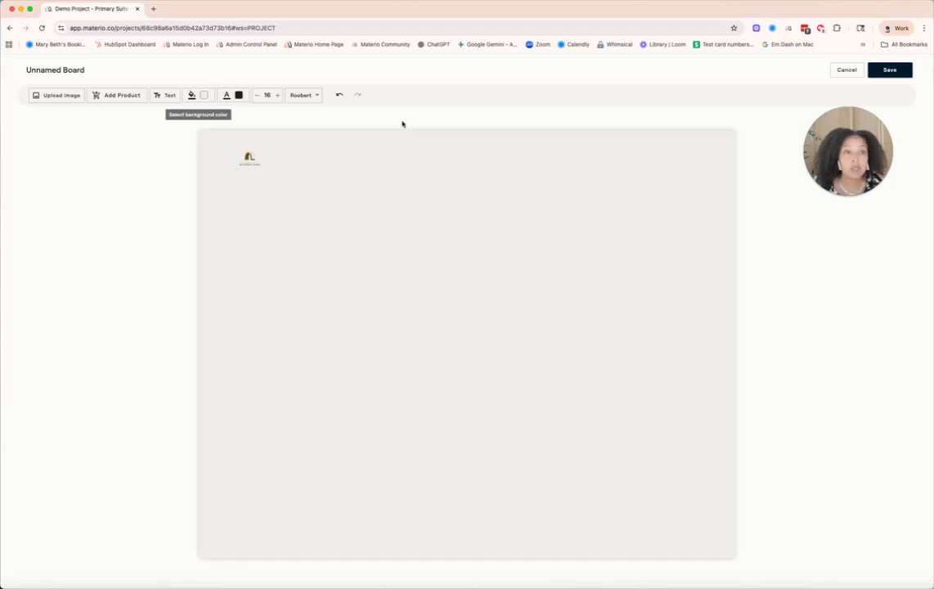
- Add the Bedroom image with gray walls and artwork above the bed to the board from the Design Library's Other / Inspiration group
{"action": "left_click", "coordinate": [122, 96]}
{"action": "left_click", "coordinate": [148, 155]}
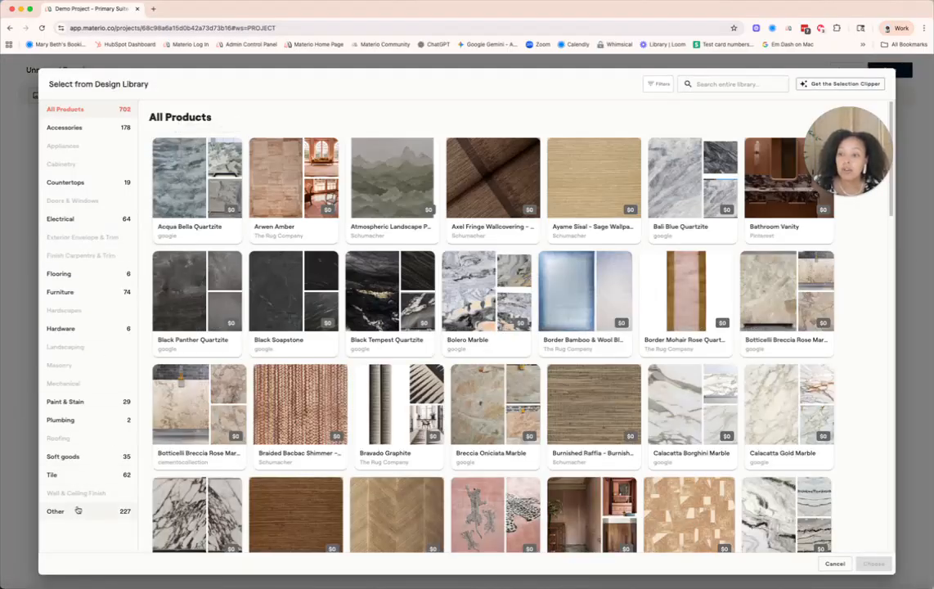
{"action": "left_click", "coordinate": [80, 507]}
{"action": "scroll", "coordinate": [75, 437], "scroll_direction": "down", "scroll_amount": 3}
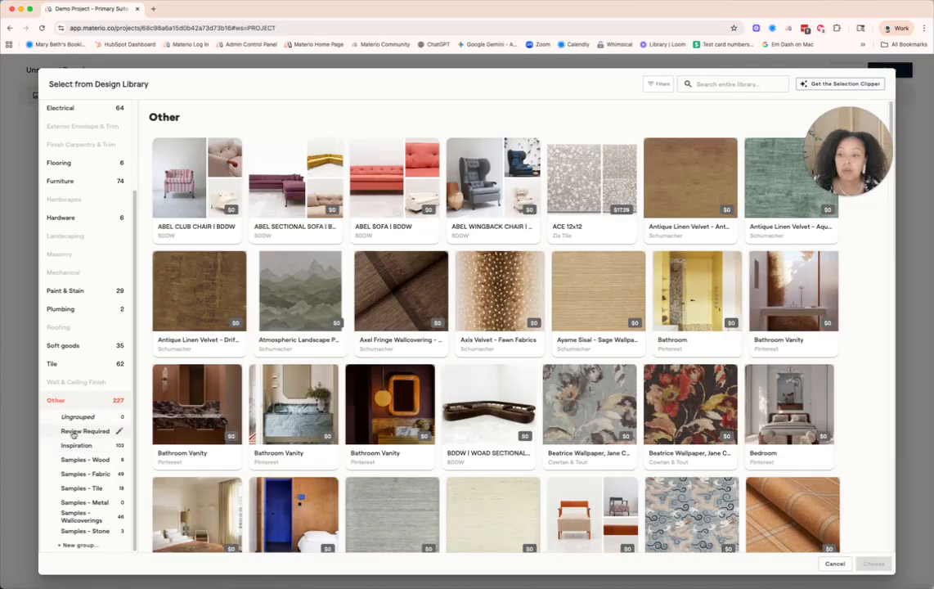
{"action": "left_click", "coordinate": [77, 445]}
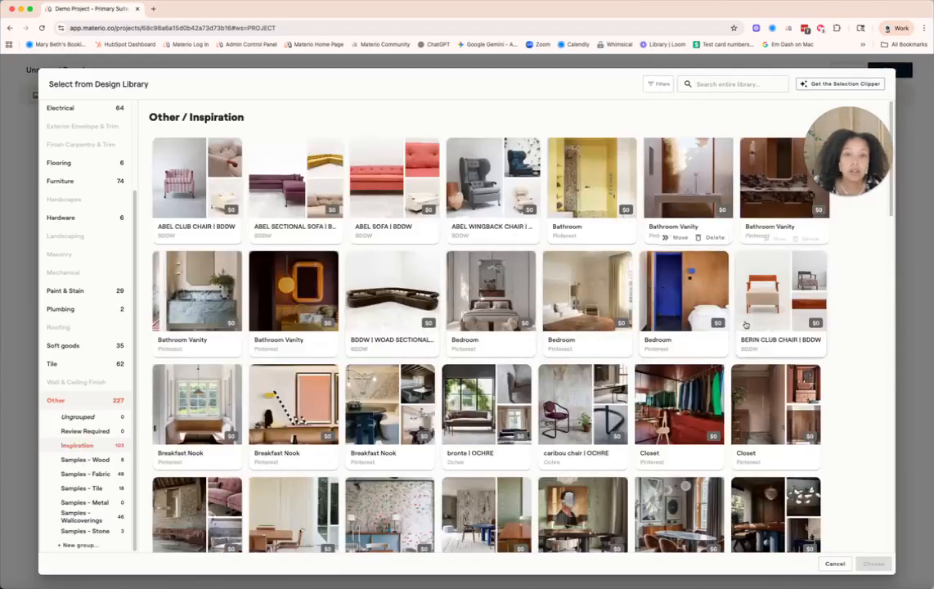
{"action": "scroll", "coordinate": [748, 324], "scroll_direction": "down", "scroll_amount": 2}
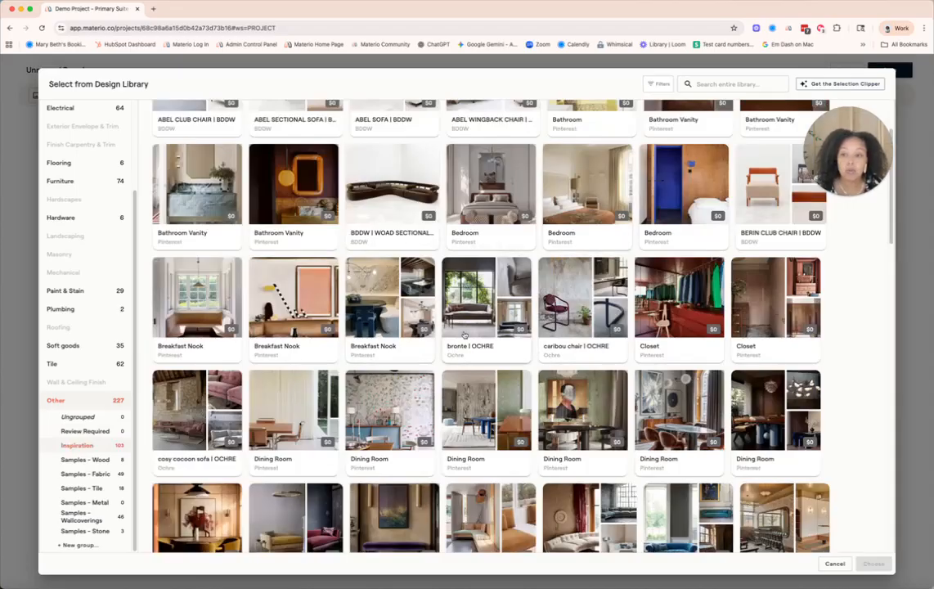
{"action": "scroll", "coordinate": [474, 331], "scroll_direction": "down", "scroll_amount": 4}
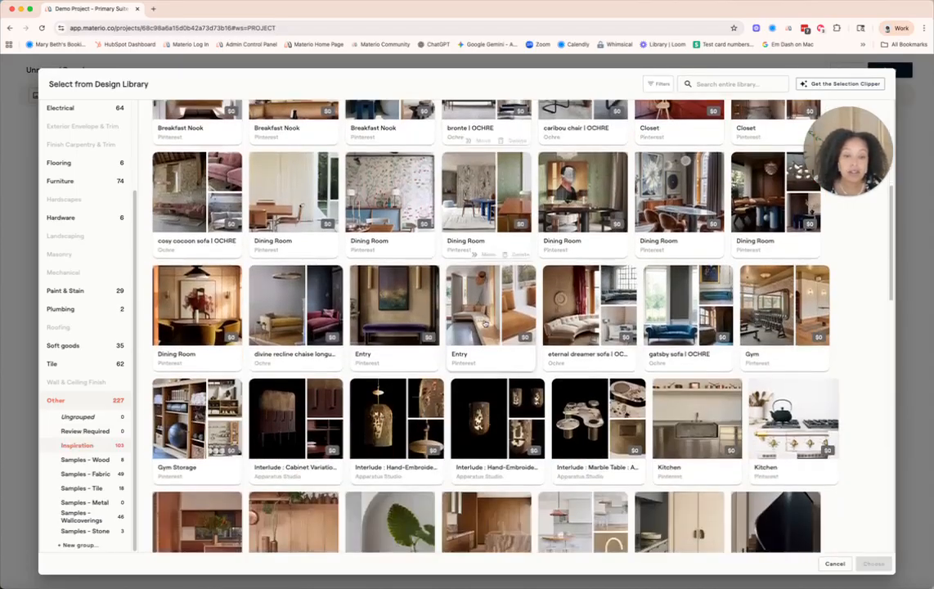
{"action": "scroll", "coordinate": [486, 325], "scroll_direction": "up", "scroll_amount": 7}
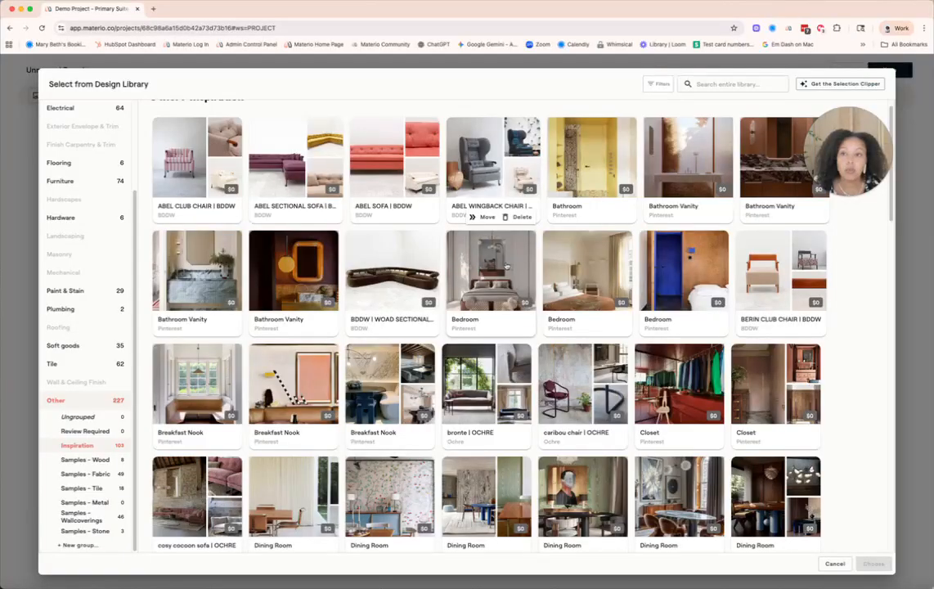
{"action": "left_click", "coordinate": [507, 267]}
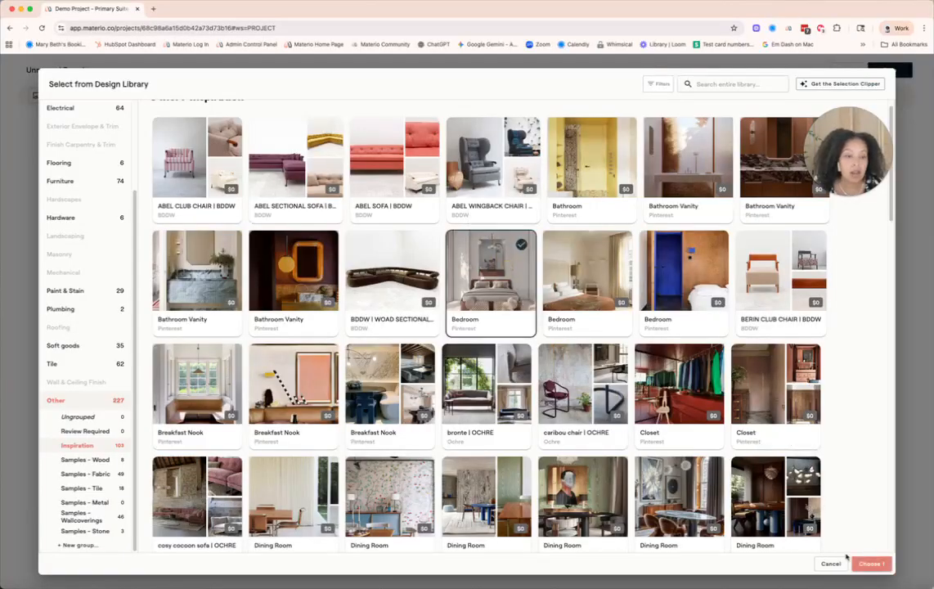
{"action": "left_click", "coordinate": [872, 565]}
{"action": "left_click", "coordinate": [270, 249]}
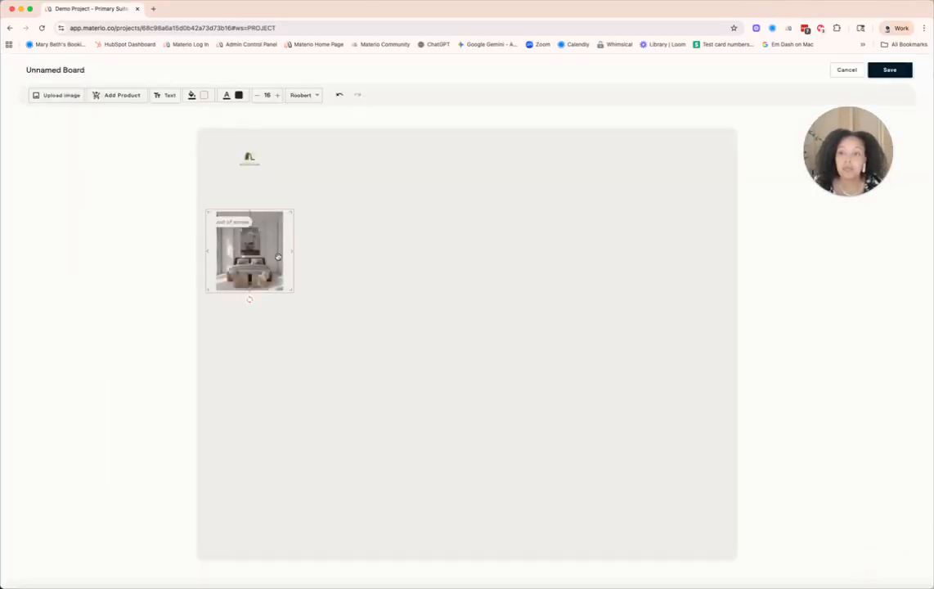
- Enlarge the Bedroom image to most of the board's height, make it fill its frame, and shift it slightly right
{"action": "left_click_drag", "start_coordinate": [293, 252], "coordinate": [276, 249]}
{"action": "left_click_drag", "start_coordinate": [275, 290], "coordinate": [446, 528]}
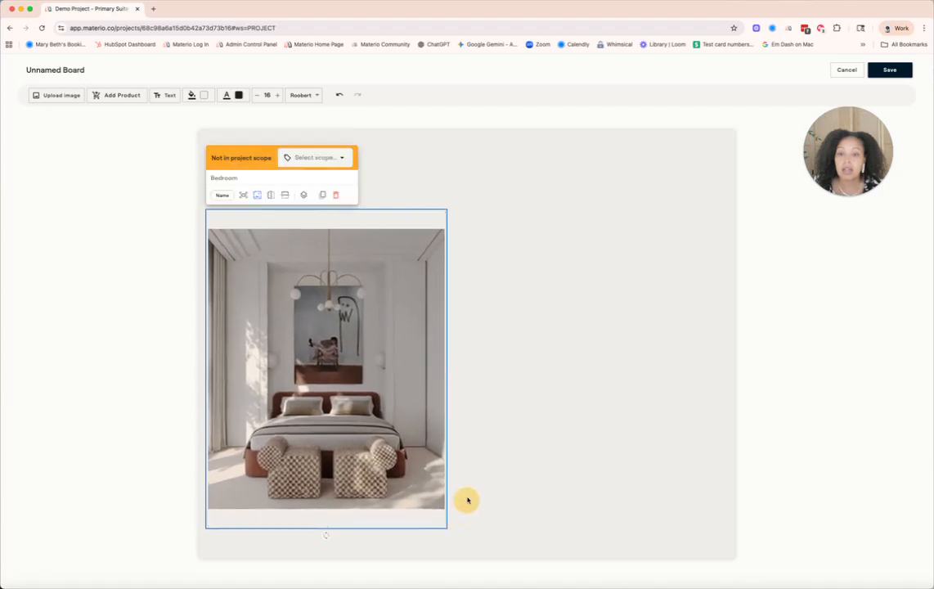
{"action": "left_click", "coordinate": [243, 195]}
{"action": "left_click_drag", "start_coordinate": [376, 351], "coordinate": [396, 355]}
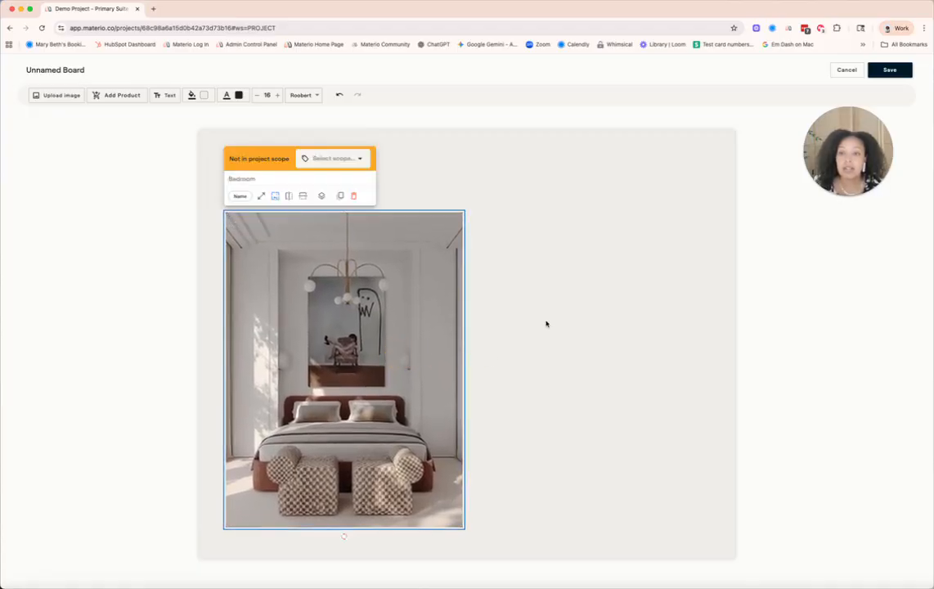
- Enlarge the studio logo slightly and place it above the left edge of the Bedroom image
{"action": "left_click", "coordinate": [257, 161]}
{"action": "left_click_drag", "start_coordinate": [294, 178], "coordinate": [317, 198]}
{"action": "left_click", "coordinate": [575, 318]}
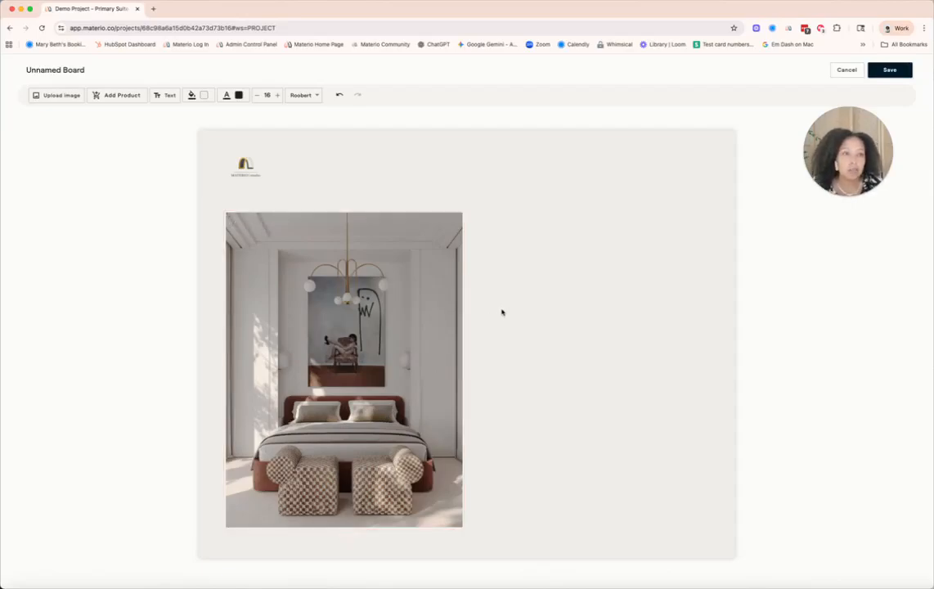
- Add the Monterey Bed from Beds – King and the Pedro II Bed from Beds – Queen to the board from the Design Library
{"action": "left_click", "coordinate": [119, 96]}
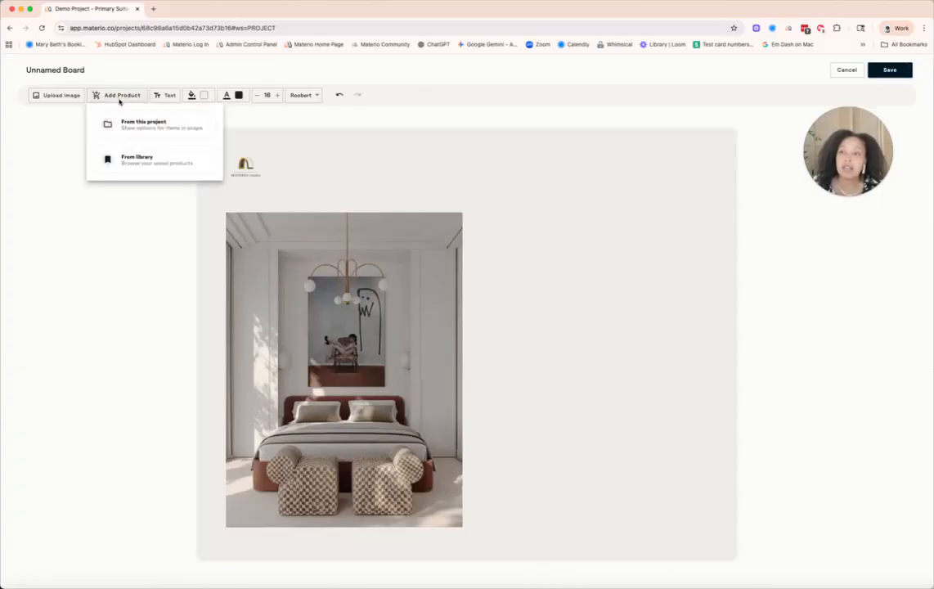
{"action": "left_click", "coordinate": [144, 156]}
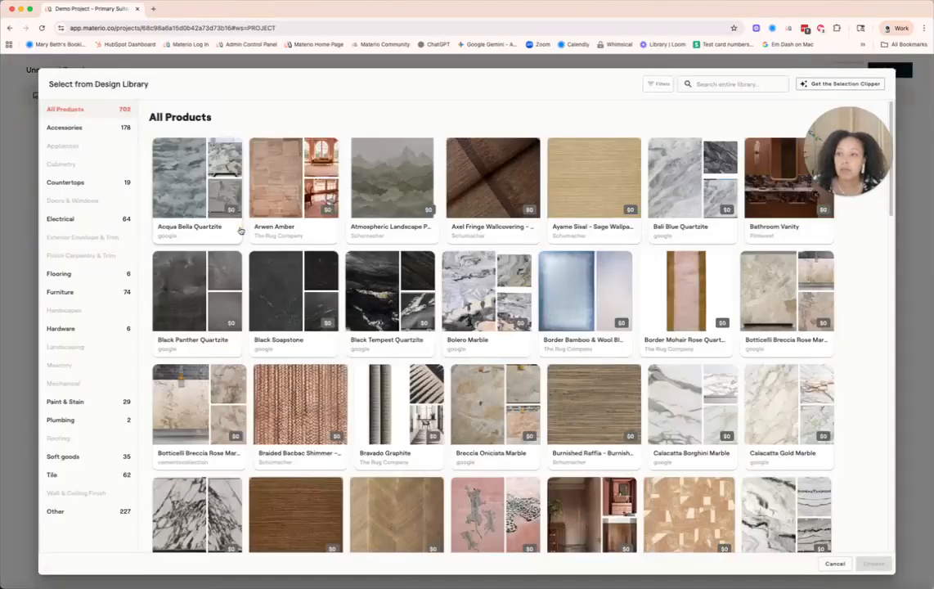
{"action": "left_click", "coordinate": [84, 295]}
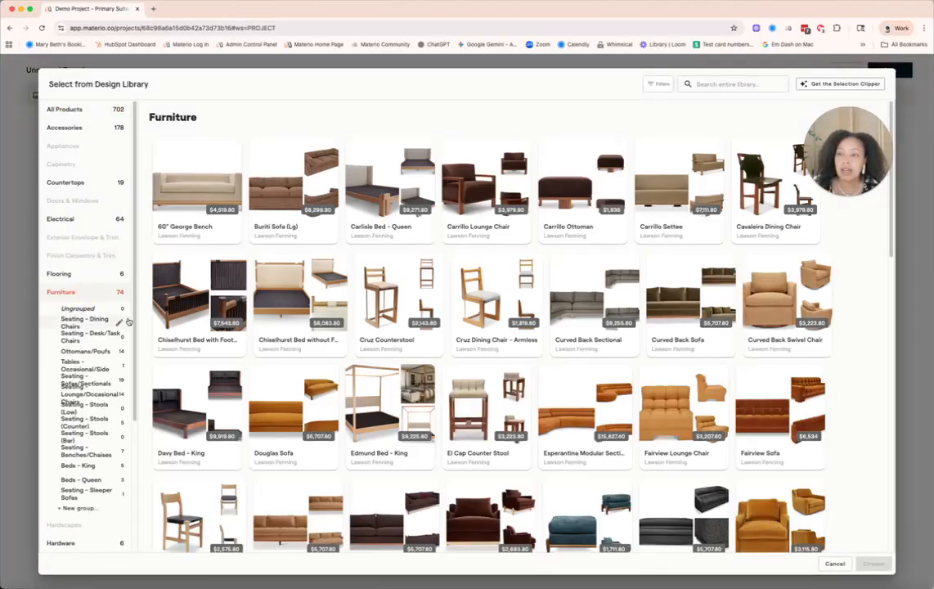
{"action": "left_click", "coordinate": [103, 469]}
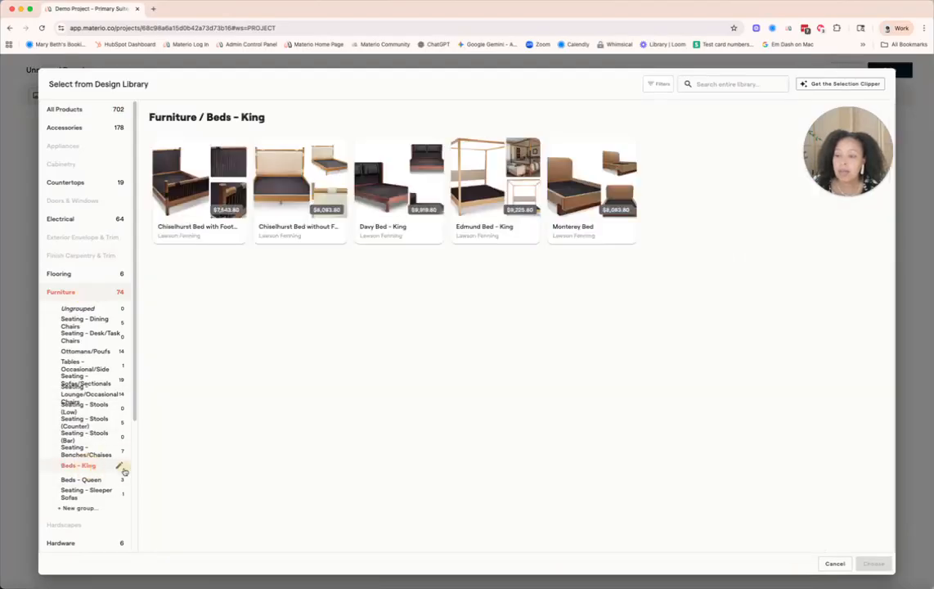
{"action": "left_click", "coordinate": [567, 198]}
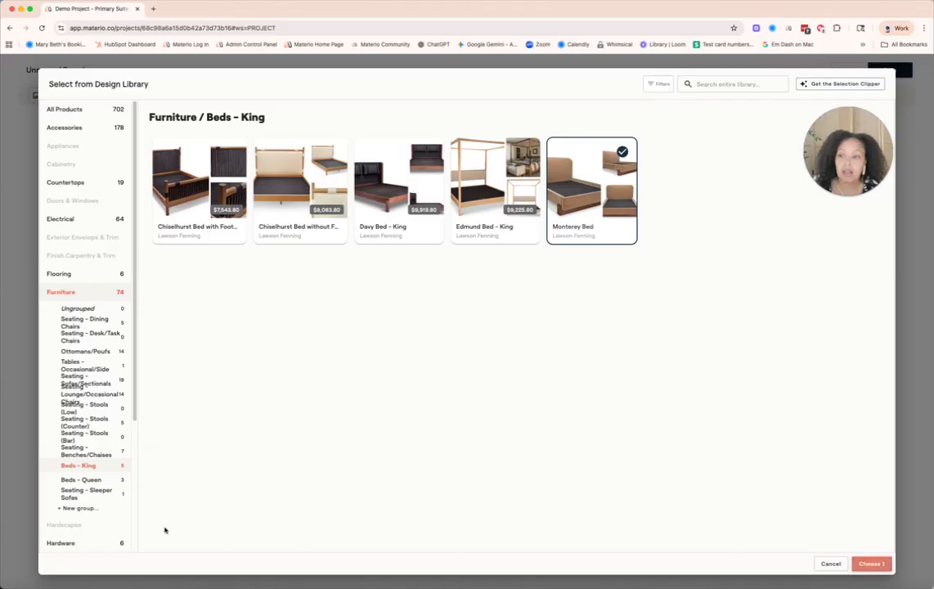
{"action": "left_click", "coordinate": [78, 480]}
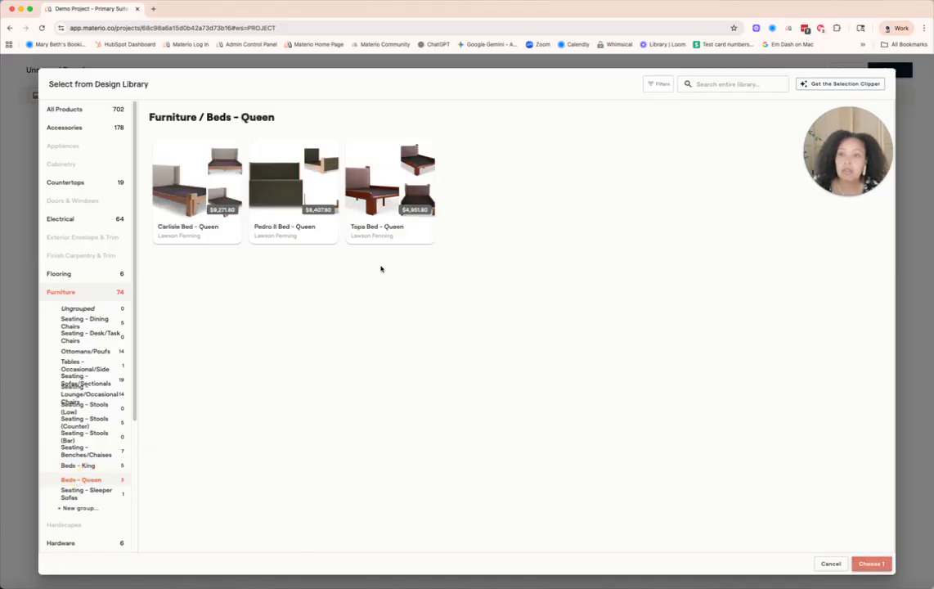
{"action": "left_click", "coordinate": [288, 184]}
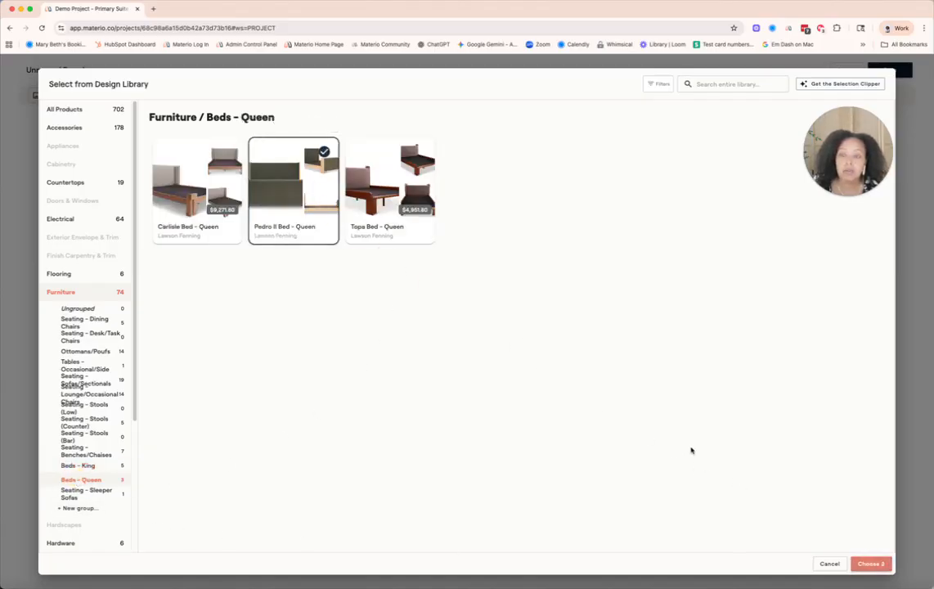
{"action": "left_click", "coordinate": [872, 564]}
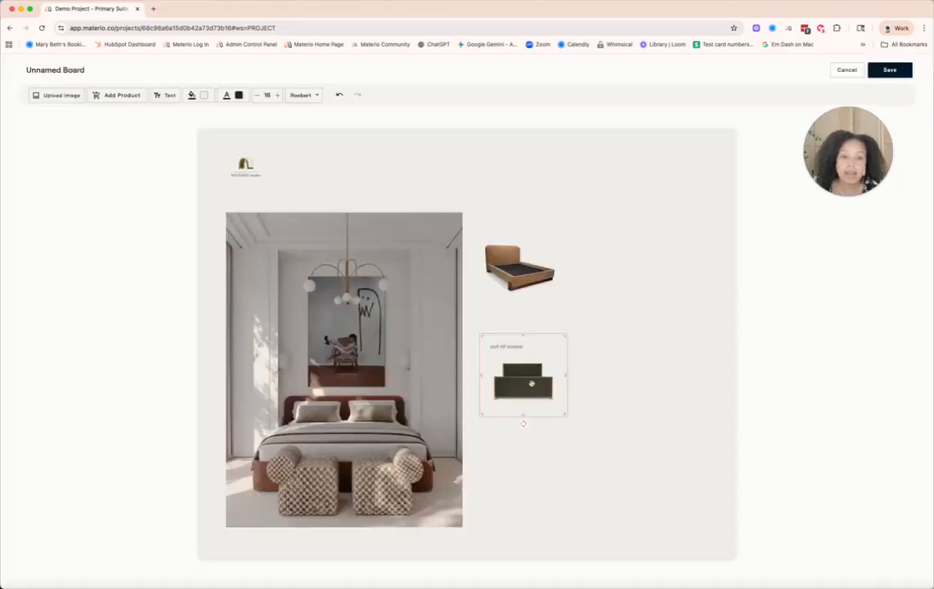
- Switch the Monterey Bed on the board to its brown front-view image
{"action": "left_click", "coordinate": [521, 274]}
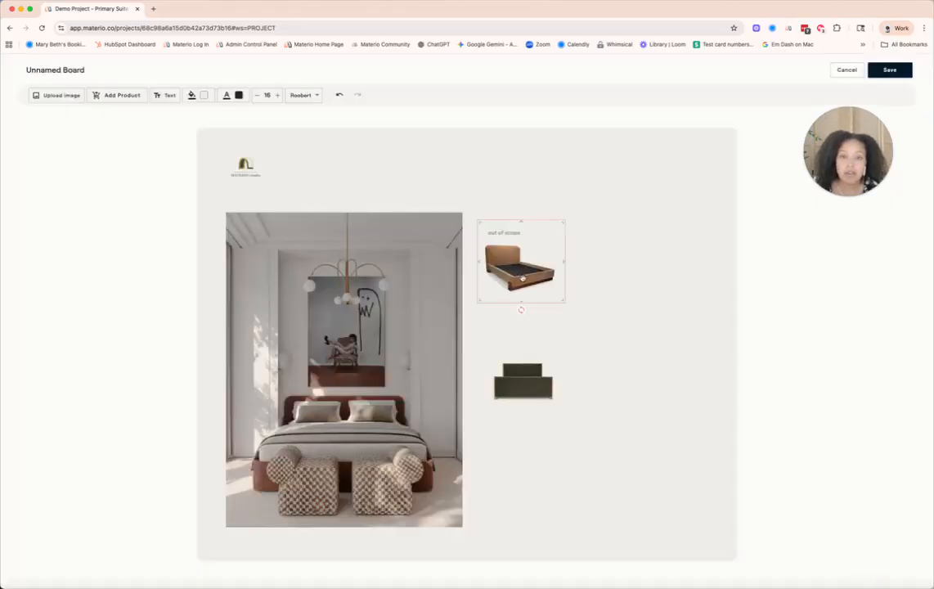
{"action": "left_click", "coordinate": [525, 279]}
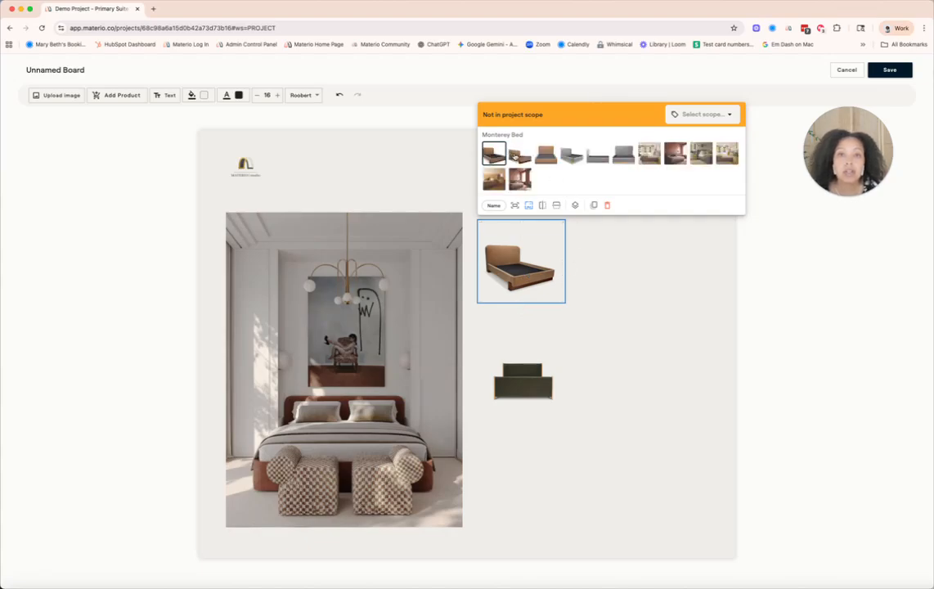
{"action": "left_click", "coordinate": [553, 159]}
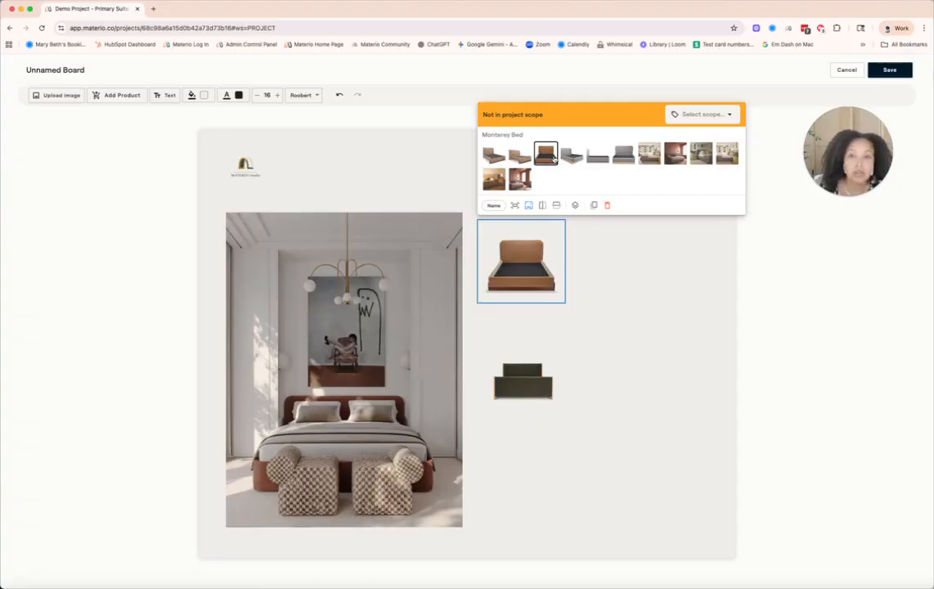
- Remove the green Pedro II Bed, then enlarge the Monterey Bed and place it in the board's lower-right corner
{"action": "left_click", "coordinate": [524, 380]}
{"action": "left_click", "coordinate": [608, 319]}
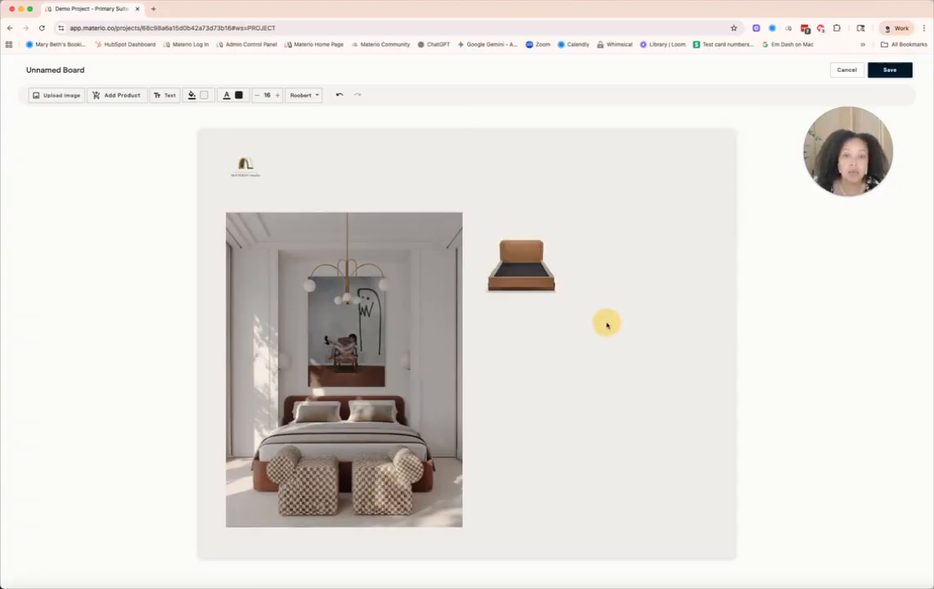
{"action": "left_click", "coordinate": [538, 267]}
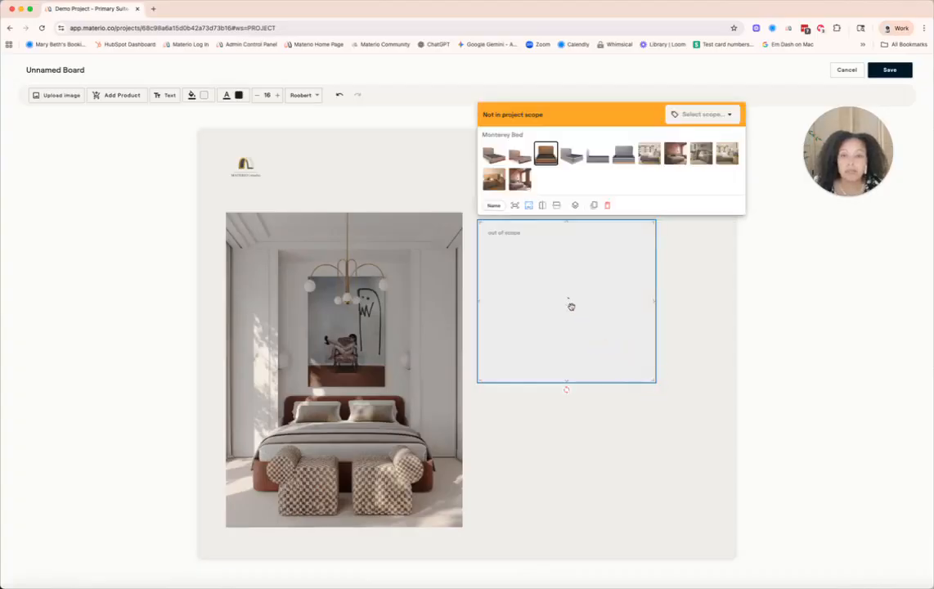
{"action": "left_click_drag", "start_coordinate": [558, 311], "coordinate": [664, 479]}
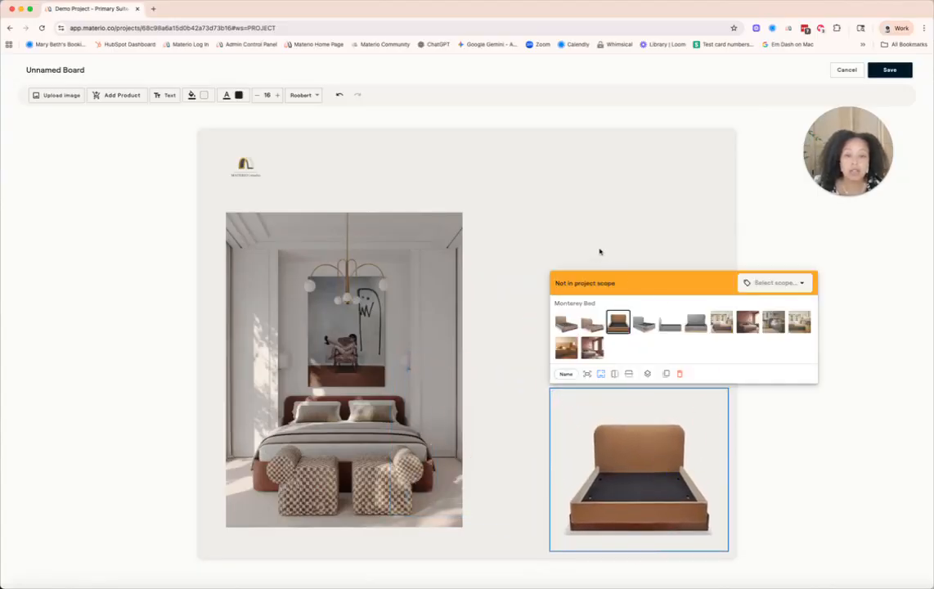
- Select Antique Linen Velvet (brown), Axis Velvet - Fawn and Elkhart - Brown from the Design Library's Other / Samples – Fabric group
{"action": "left_click", "coordinate": [118, 95]}
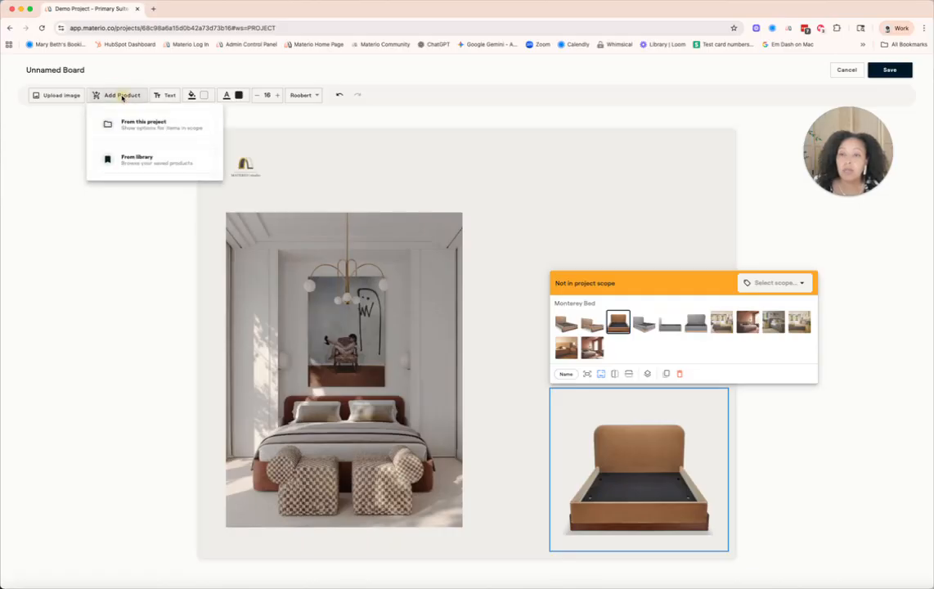
{"action": "left_click", "coordinate": [151, 162]}
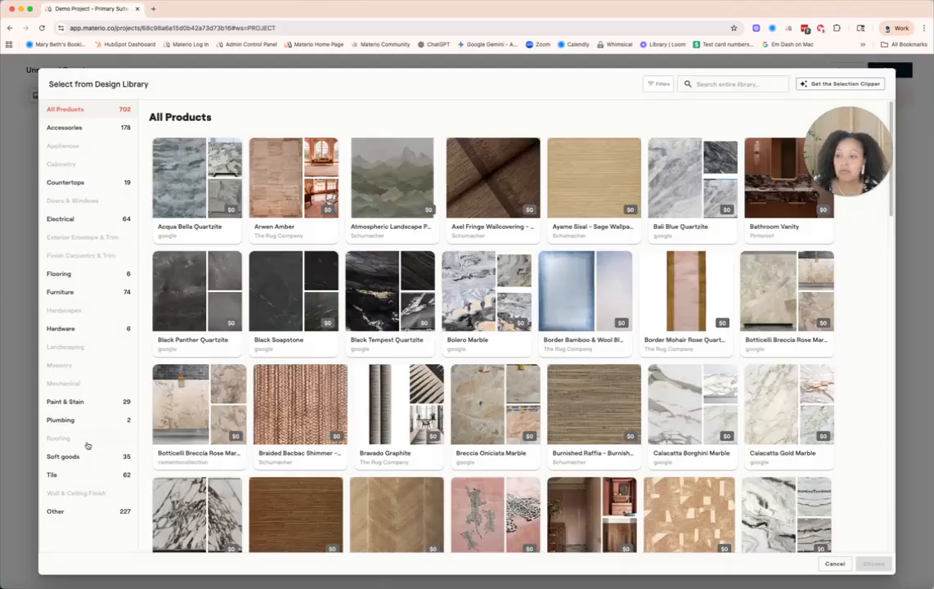
{"action": "left_click", "coordinate": [74, 514]}
{"action": "scroll", "coordinate": [94, 491], "scroll_direction": "down", "scroll_amount": 3}
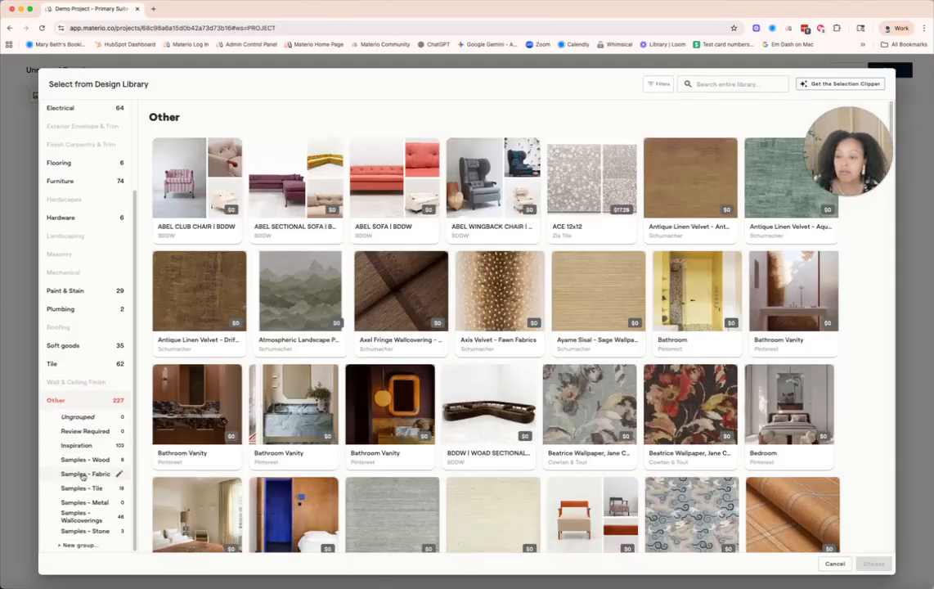
{"action": "left_click", "coordinate": [85, 474]}
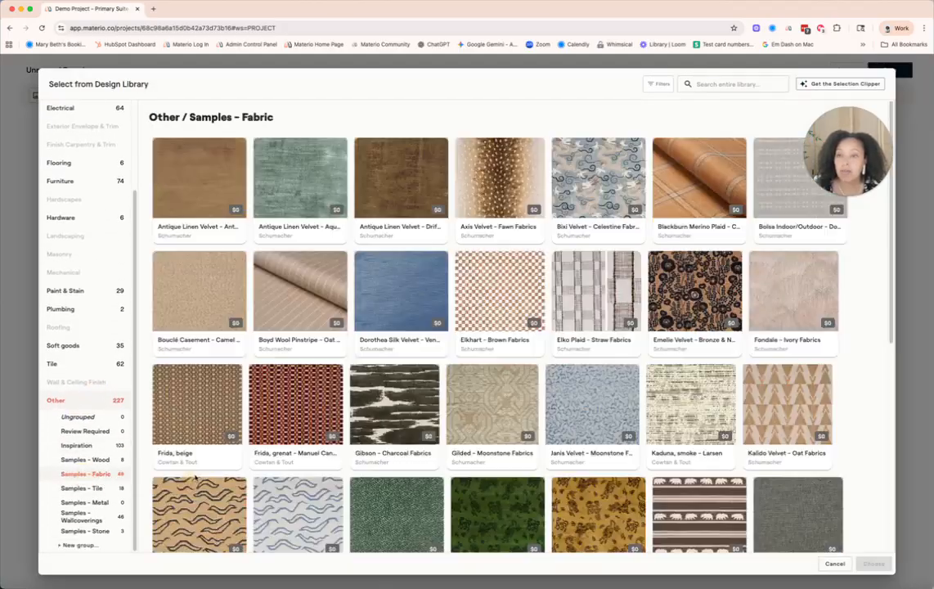
{"action": "left_click", "coordinate": [190, 181]}
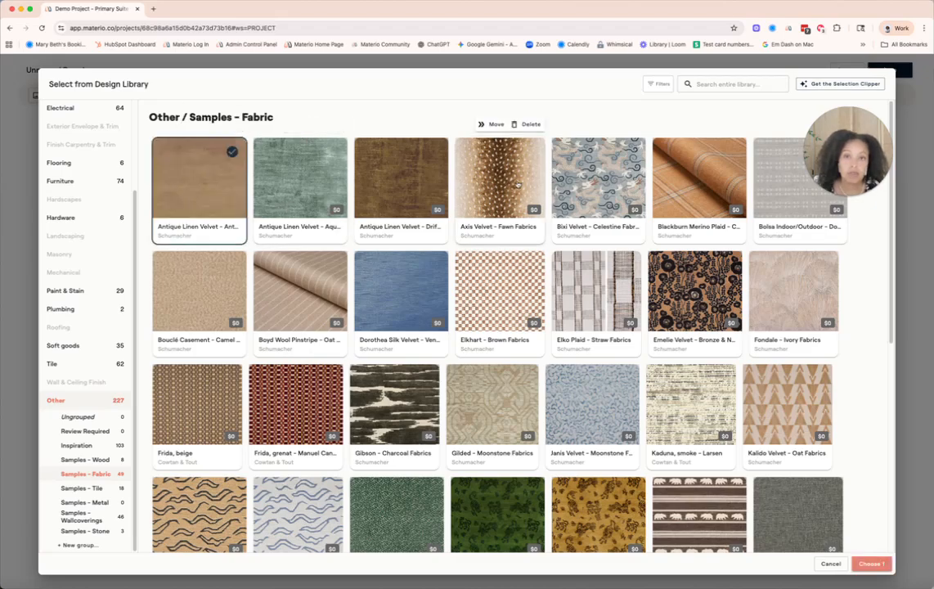
{"action": "left_click", "coordinate": [503, 180]}
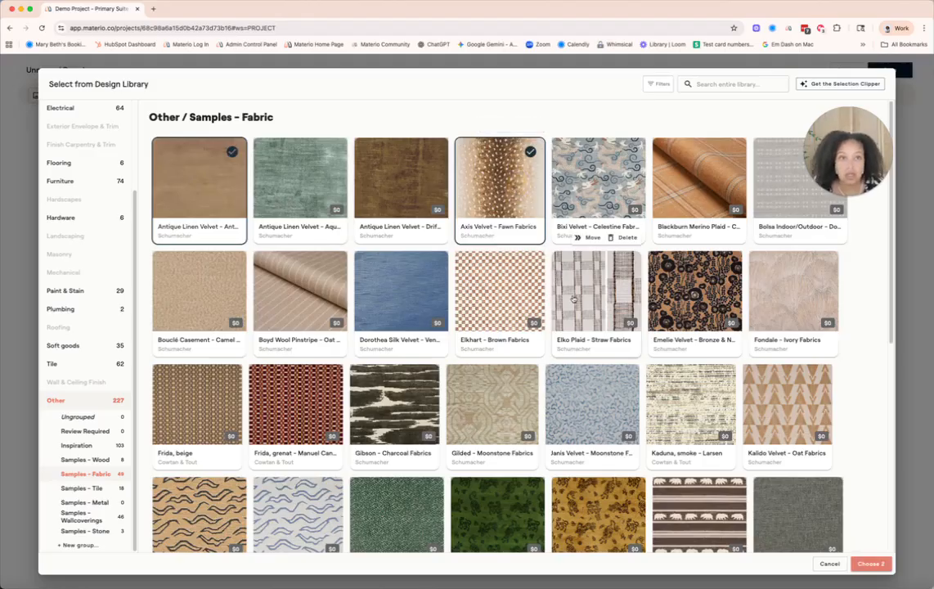
{"action": "scroll", "coordinate": [565, 320], "scroll_direction": "down", "scroll_amount": 1}
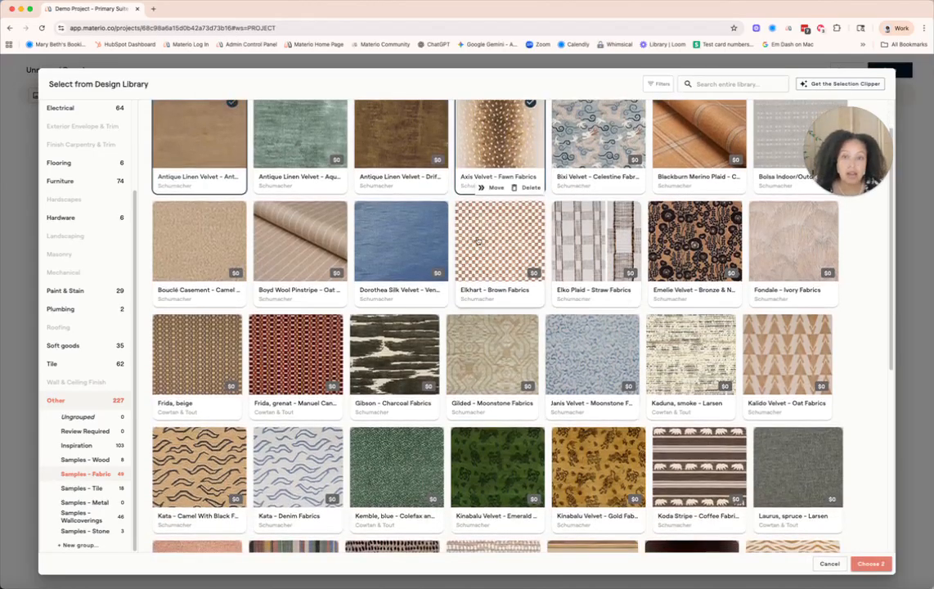
{"action": "left_click", "coordinate": [527, 302]}
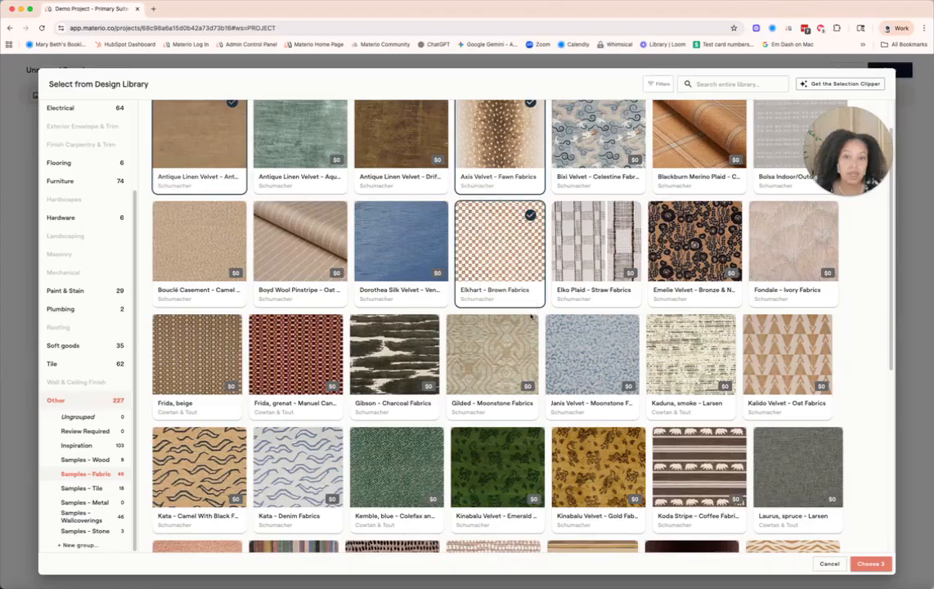
- Include Sabi Tiger Velvet - Camel and Tutsi - Neutral in the fabric selection and add all the chosen samples to the board
{"action": "scroll", "coordinate": [530, 315], "scroll_direction": "down", "scroll_amount": 3}
{"action": "scroll", "coordinate": [529, 324], "scroll_direction": "down", "scroll_amount": 3}
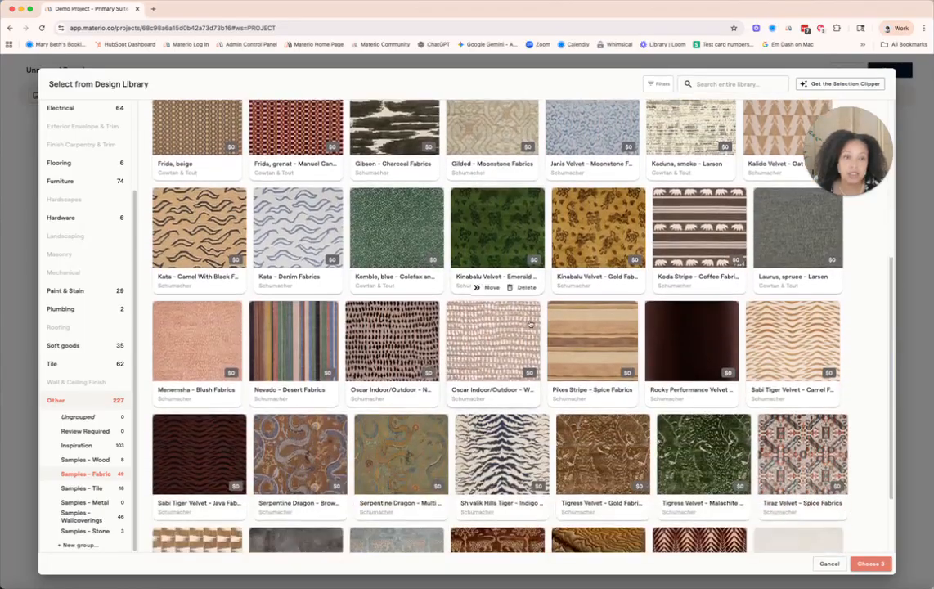
{"action": "left_click", "coordinate": [806, 362]}
{"action": "scroll", "coordinate": [586, 351], "scroll_direction": "down", "scroll_amount": 2}
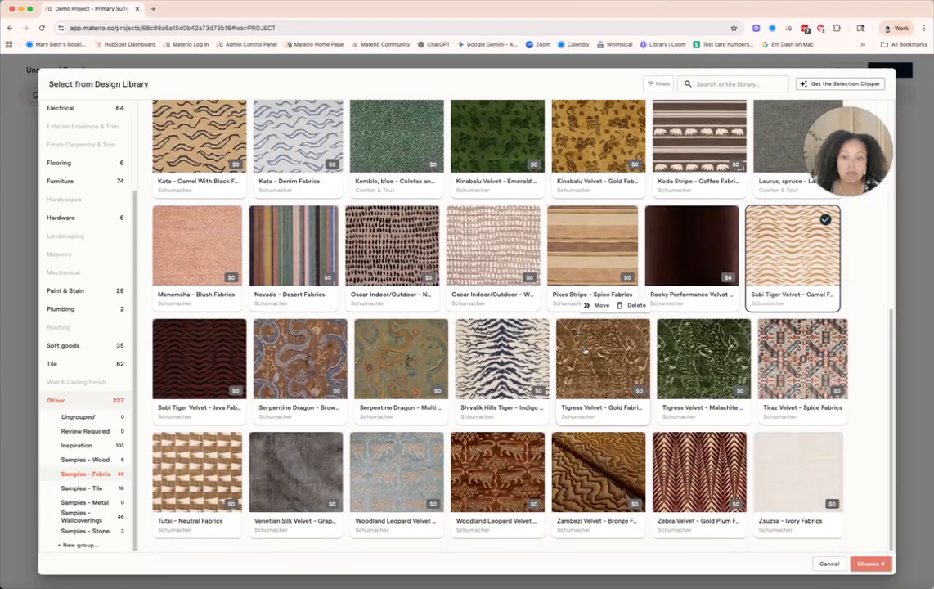
{"action": "left_click", "coordinate": [205, 470]}
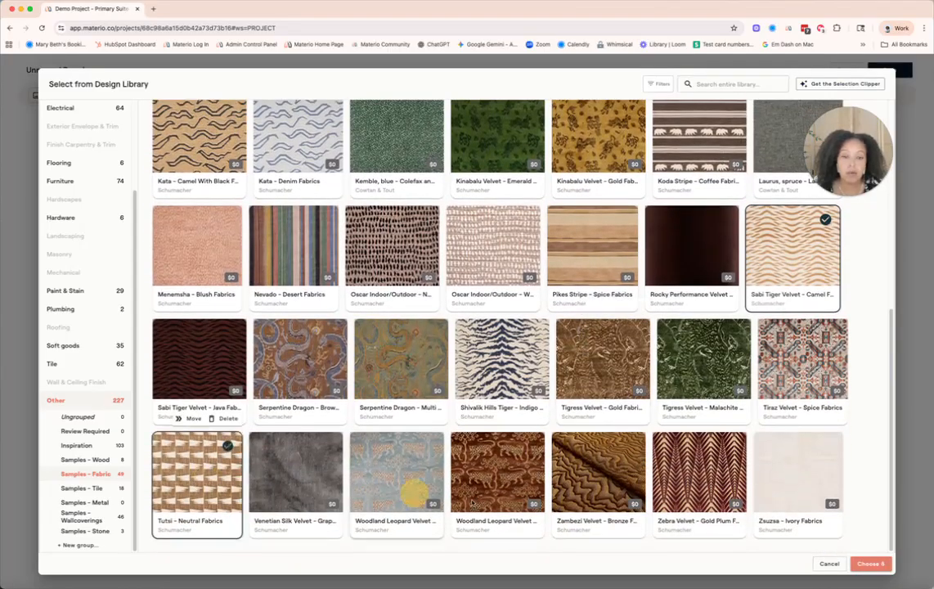
{"action": "left_click", "coordinate": [872, 563]}
- Spread out the overlapping fabric samples and remove the Tutsi - Neutral sample from the board
{"action": "left_click_drag", "start_coordinate": [556, 212], "coordinate": [556, 262]}
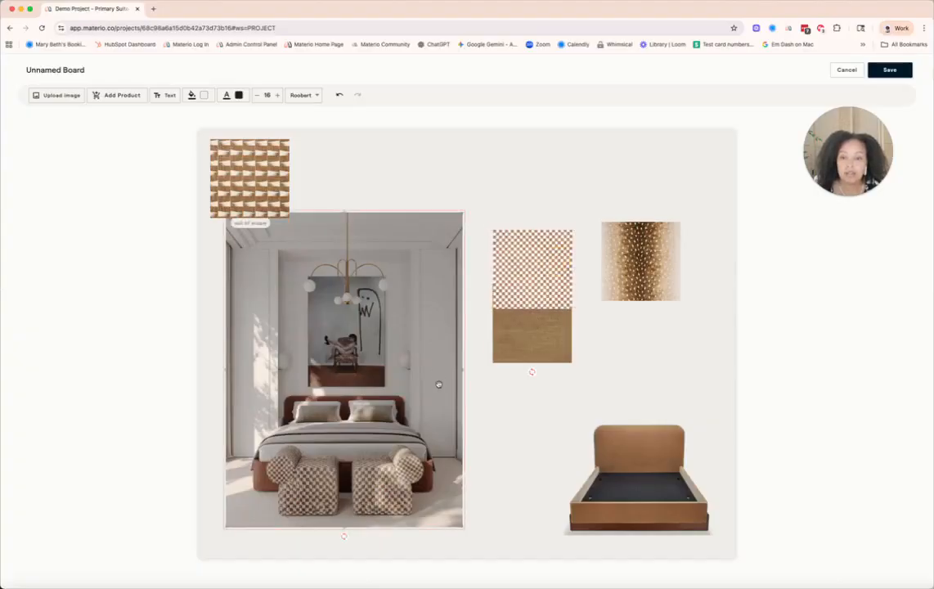
{"action": "mouse_move", "coordinate": [280, 182]}
{"action": "left_mouse_down"}
{"action": "mouse_move", "coordinate": [597, 292]}
{"action": "mouse_move", "coordinate": [686, 344]}
{"action": "left_mouse_up"}
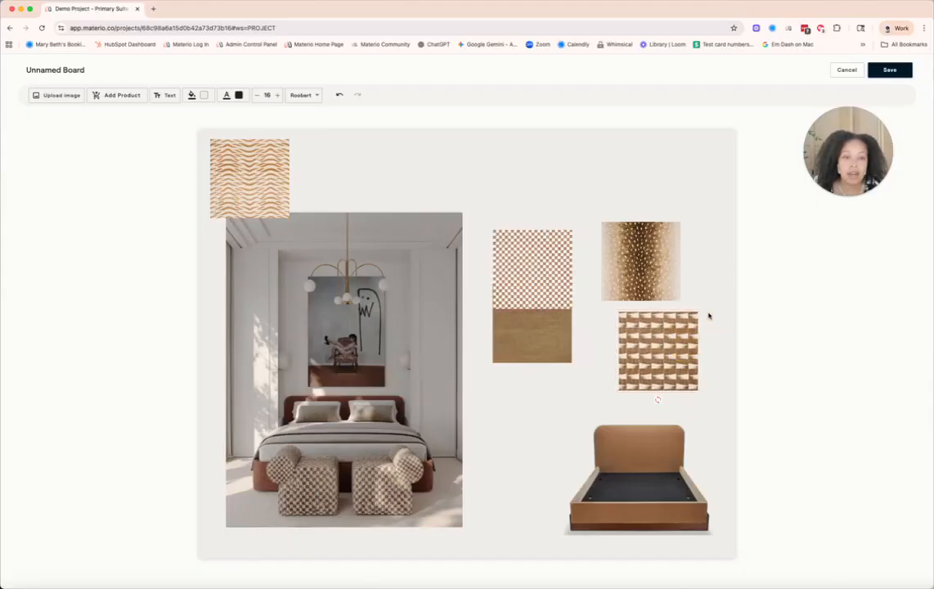
{"action": "left_click", "coordinate": [689, 340]}
{"action": "left_click", "coordinate": [744, 295]}
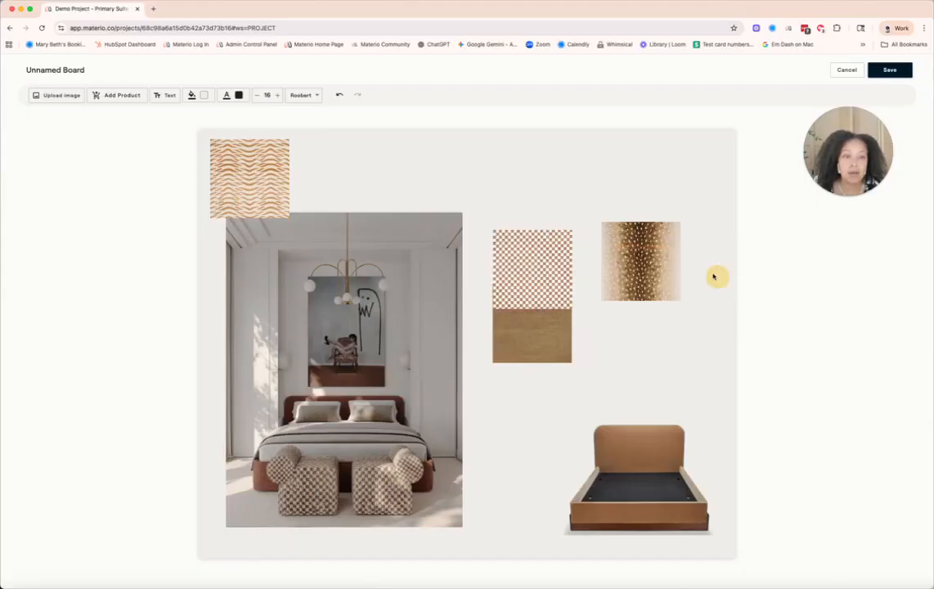
- Lower the Elkhart - Brown sample slightly and remove the Axis Velvet - Fawn sample from the board
{"action": "mouse_move", "coordinate": [655, 273]}
{"action": "left_mouse_down"}
{"action": "mouse_move", "coordinate": [654, 428]}
{"action": "mouse_move", "coordinate": [660, 259]}
{"action": "left_mouse_up"}
{"action": "mouse_move", "coordinate": [559, 267]}
{"action": "left_mouse_down"}
{"action": "mouse_move", "coordinate": [663, 293]}
{"action": "mouse_move", "coordinate": [556, 281]}
{"action": "left_mouse_up"}
{"action": "left_click", "coordinate": [655, 246]}
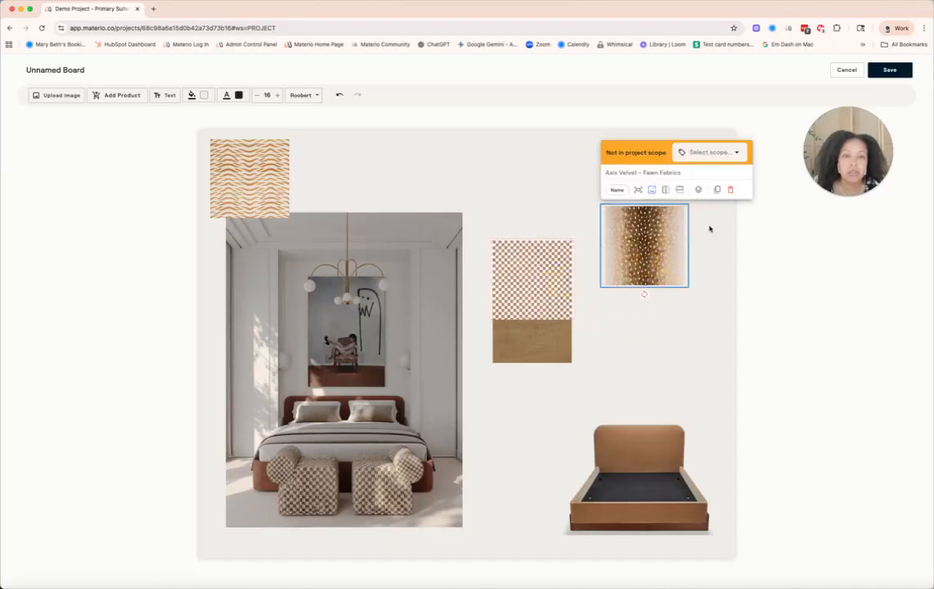
{"action": "left_click", "coordinate": [730, 191]}
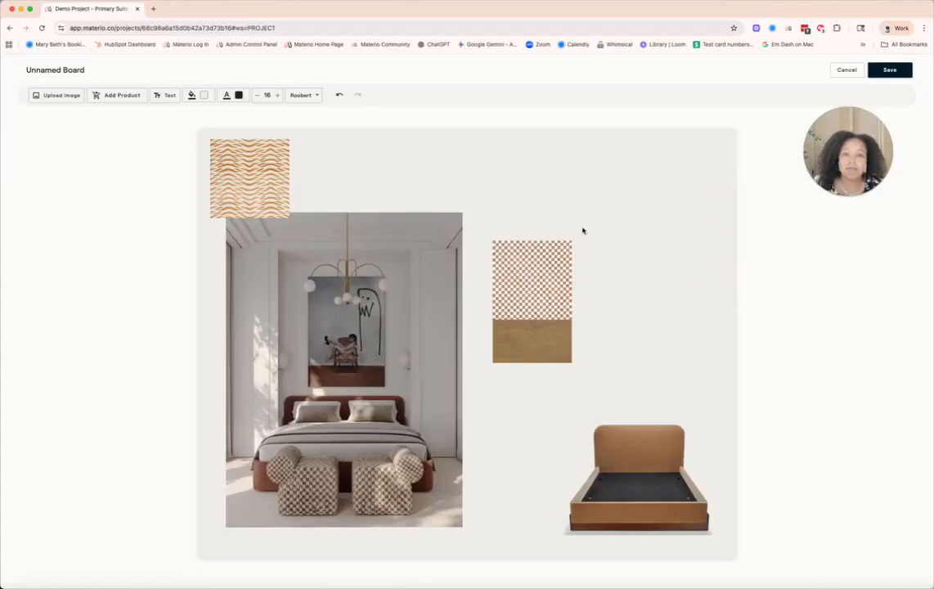
- Remove the Sabi Tiger Velvet - Camel sample and place the Elkhart - Brown sample directly below the plain brown velvet
{"action": "left_click", "coordinate": [213, 168]}
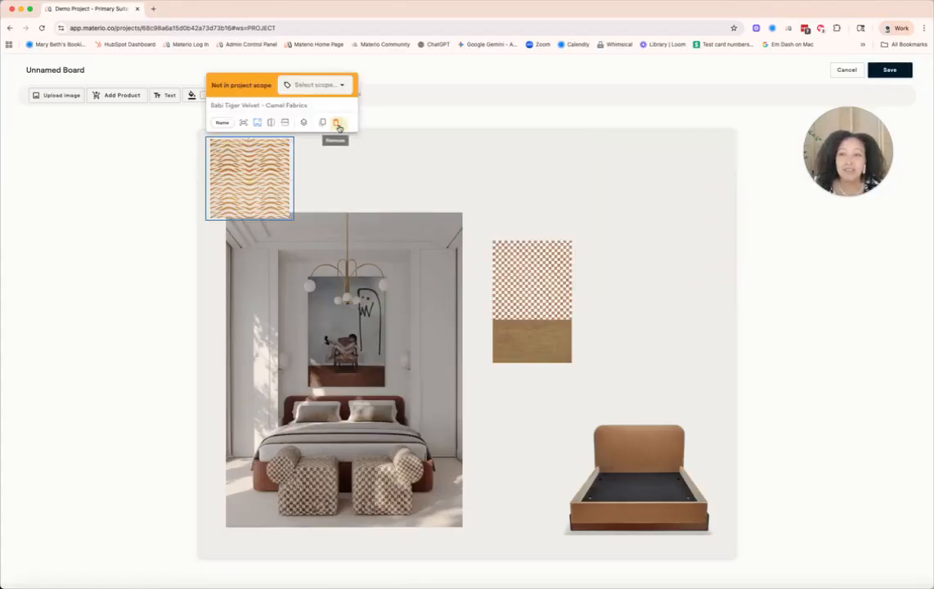
{"action": "left_click", "coordinate": [303, 116]}
{"action": "left_click_drag", "start_coordinate": [544, 260], "coordinate": [548, 399]}
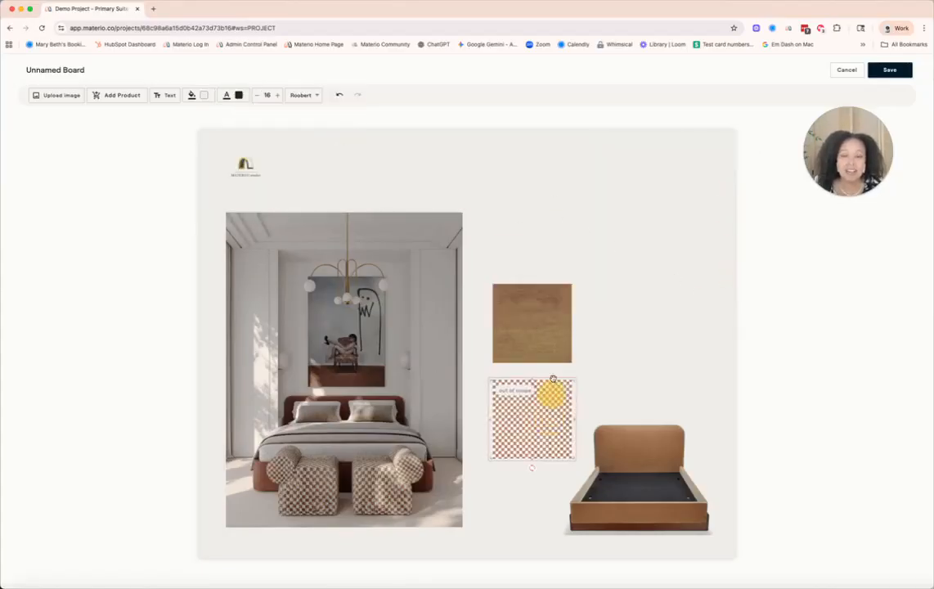
- Lower the plain brown velvet sample slightly so it sits just above the checkered Elkhart - Brown sample
{"action": "left_click", "coordinate": [554, 351]}
{"action": "left_click", "coordinate": [651, 347]}
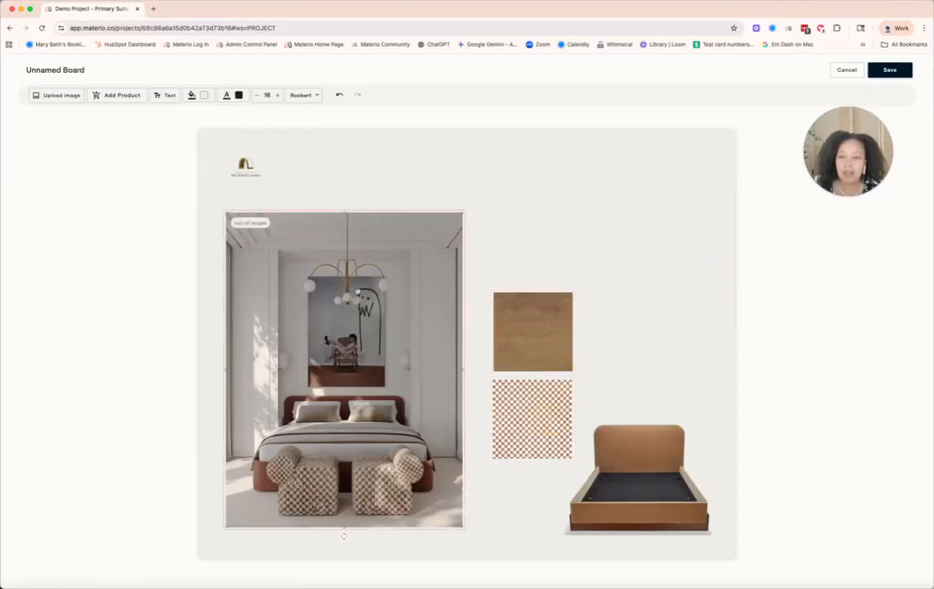
- From the design library's Accessories / Art group, select "Clair de Lune" and the beige painting with white dabs
{"action": "left_click", "coordinate": [104, 95]}
{"action": "left_click", "coordinate": [141, 159]}
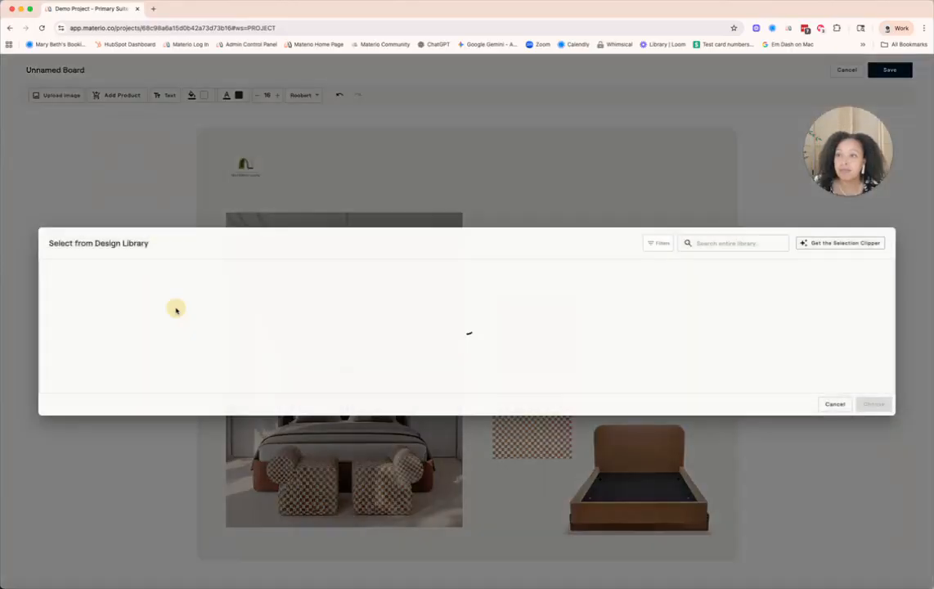
{"action": "left_click", "coordinate": [70, 127]}
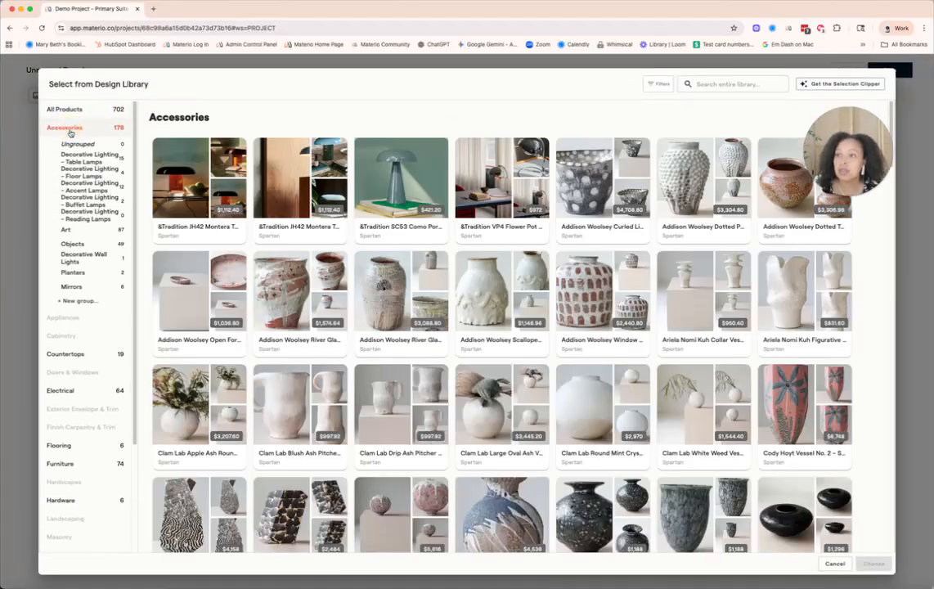
{"action": "left_click", "coordinate": [66, 230]}
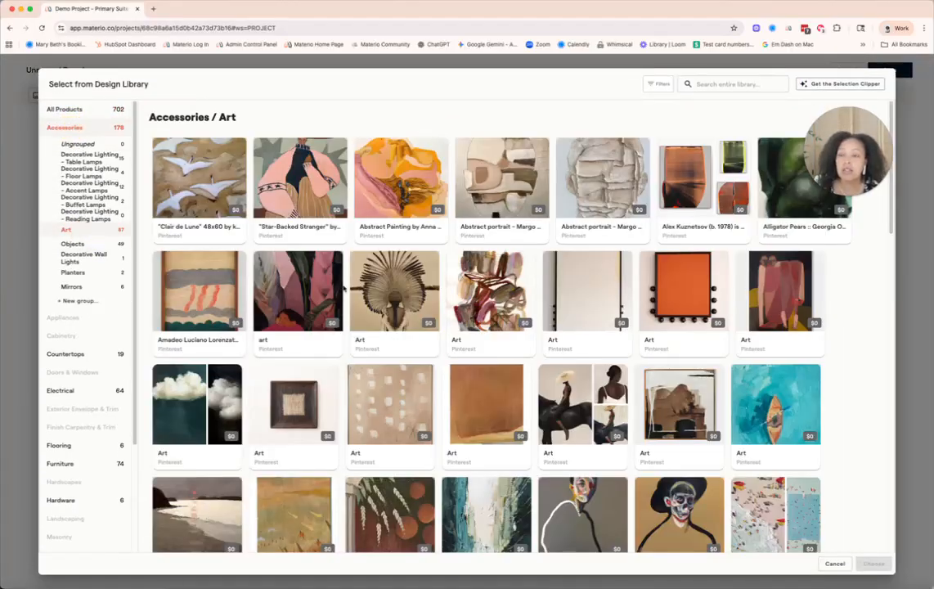
{"action": "left_click", "coordinate": [211, 194]}
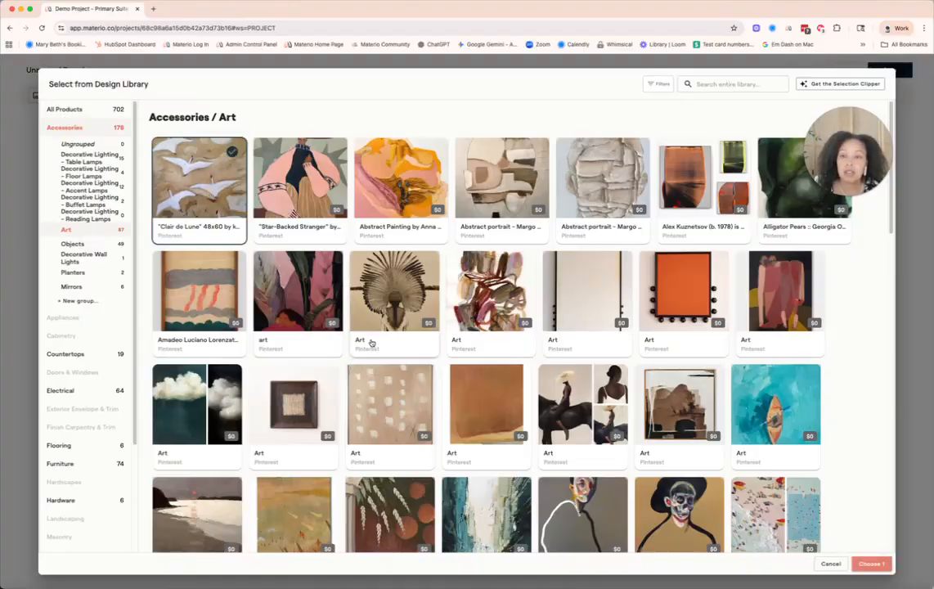
{"action": "scroll", "coordinate": [332, 305], "scroll_direction": "down", "scroll_amount": 3}
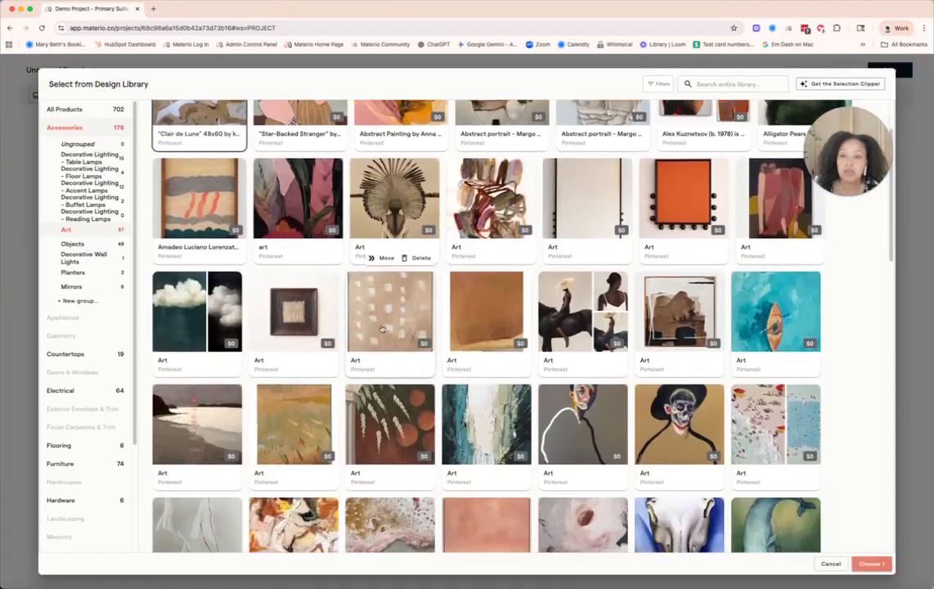
{"action": "left_click", "coordinate": [354, 296]}
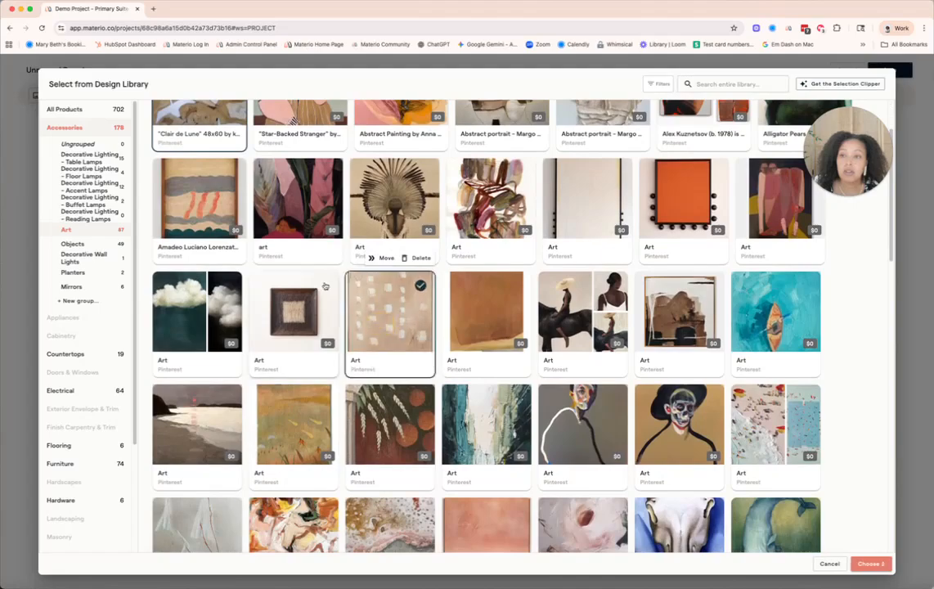
- Include the framed striped landscape, the brown abstract and Ochre and Grey Composition in the selection, and add all the chosen art to the board
{"action": "left_click", "coordinate": [197, 212]}
{"action": "scroll", "coordinate": [479, 194], "scroll_direction": "down", "scroll_amount": 3}
{"action": "left_click", "coordinate": [480, 193]}
{"action": "scroll", "coordinate": [417, 344], "scroll_direction": "down", "scroll_amount": 5}
{"action": "scroll", "coordinate": [419, 347], "scroll_direction": "down", "scroll_amount": 8}
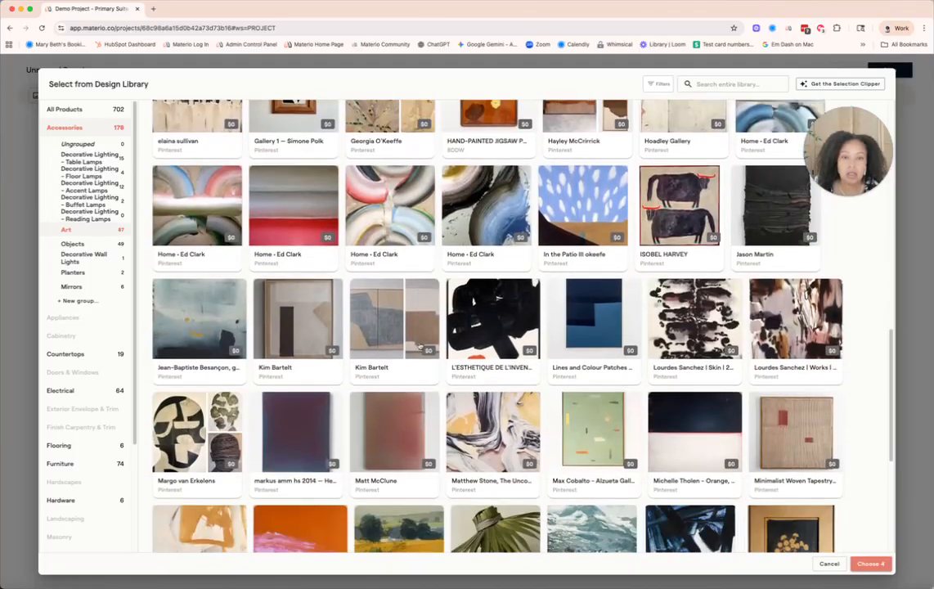
{"action": "scroll", "coordinate": [419, 347], "scroll_direction": "down", "scroll_amount": 7}
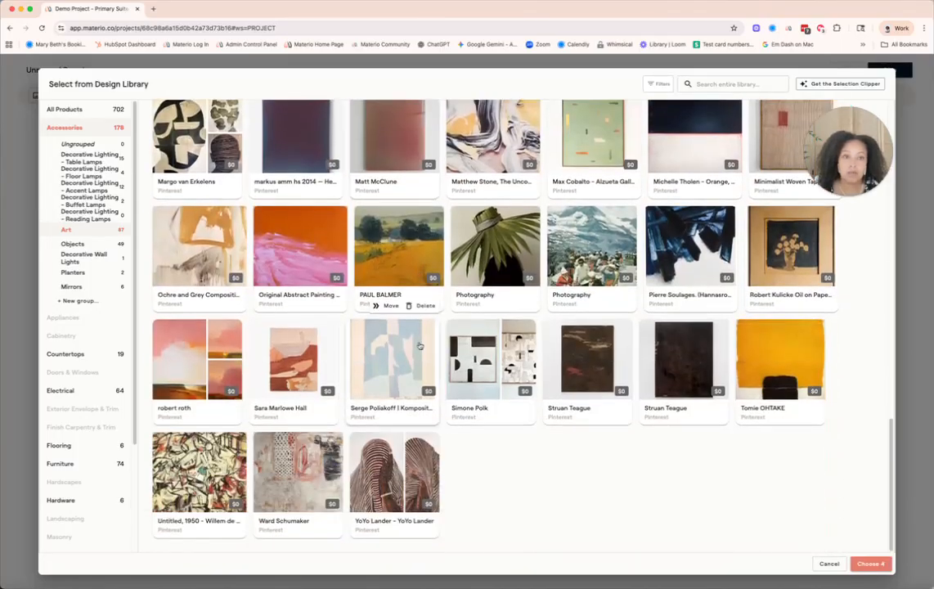
{"action": "left_click", "coordinate": [210, 238]}
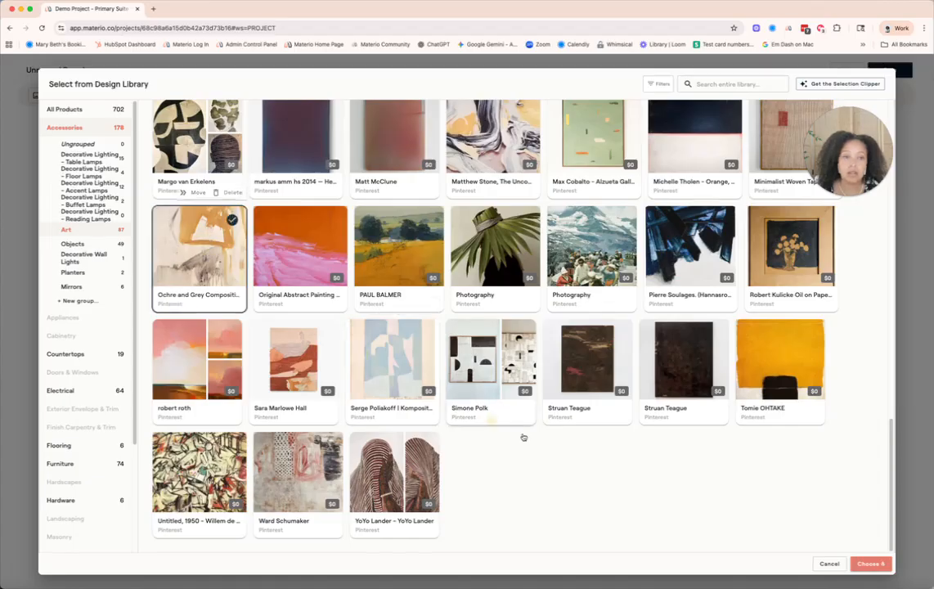
{"action": "left_click", "coordinate": [871, 564]}
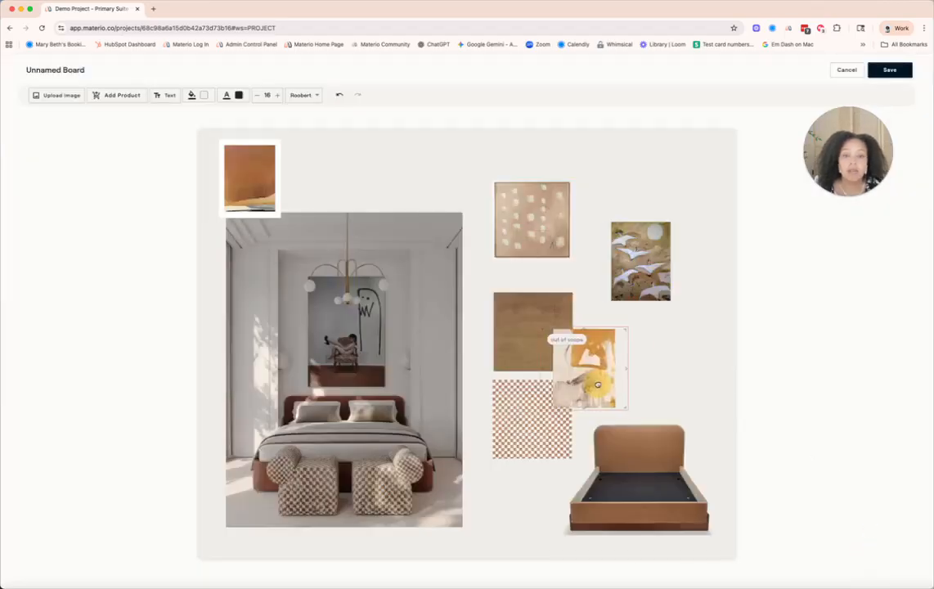
- Spread the artworks out on the board and remove Ochre and Grey Composition
{"action": "left_click_drag", "start_coordinate": [670, 298], "coordinate": [667, 314]}
{"action": "left_click_drag", "start_coordinate": [543, 221], "coordinate": [550, 234]}
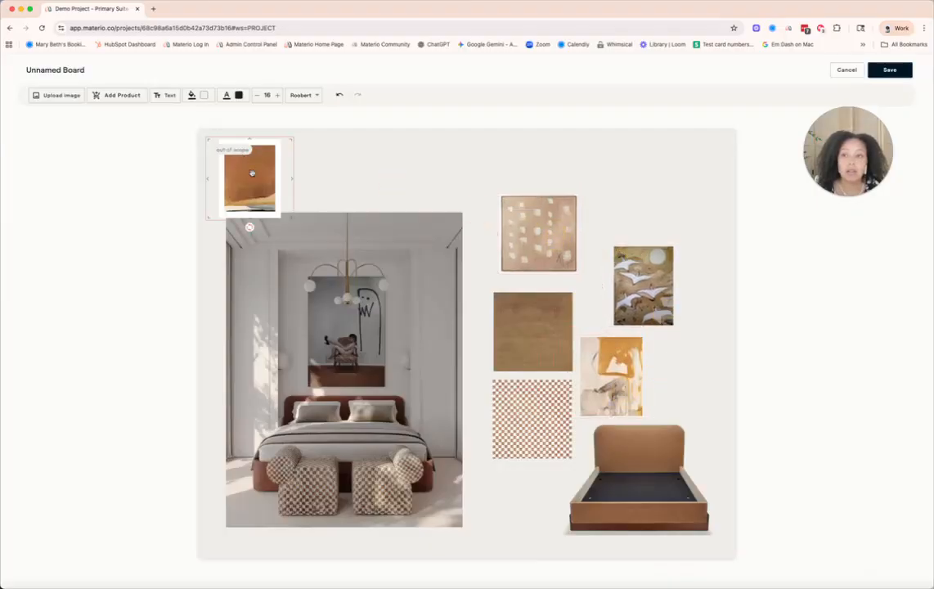
{"action": "left_click_drag", "start_coordinate": [250, 176], "coordinate": [692, 198]}
{"action": "left_click_drag", "start_coordinate": [608, 387], "coordinate": [675, 382]}
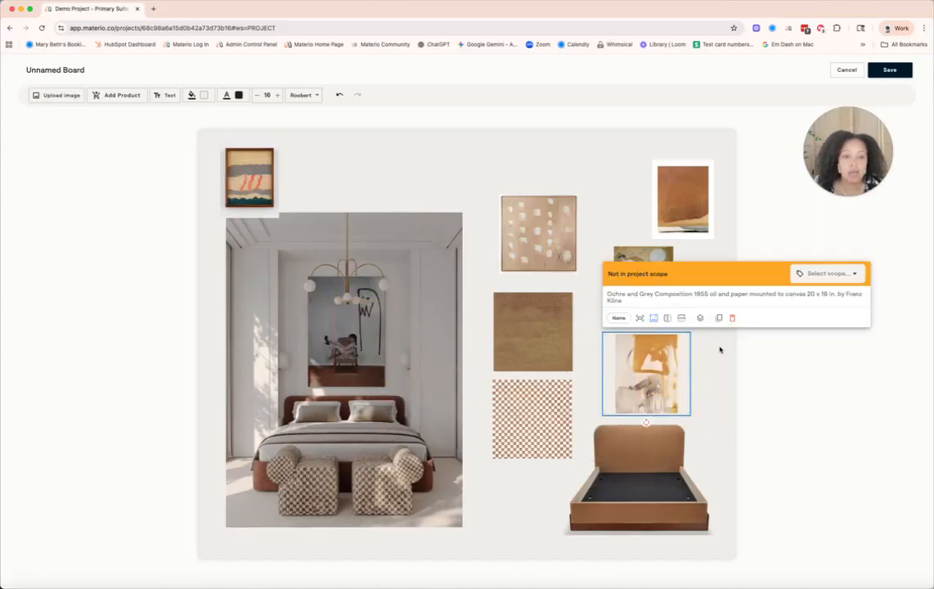
{"action": "left_click", "coordinate": [735, 318]}
- Place the beige painting with white dabs directly above the bed frame
{"action": "left_click_drag", "start_coordinate": [538, 224], "coordinate": [638, 362]}
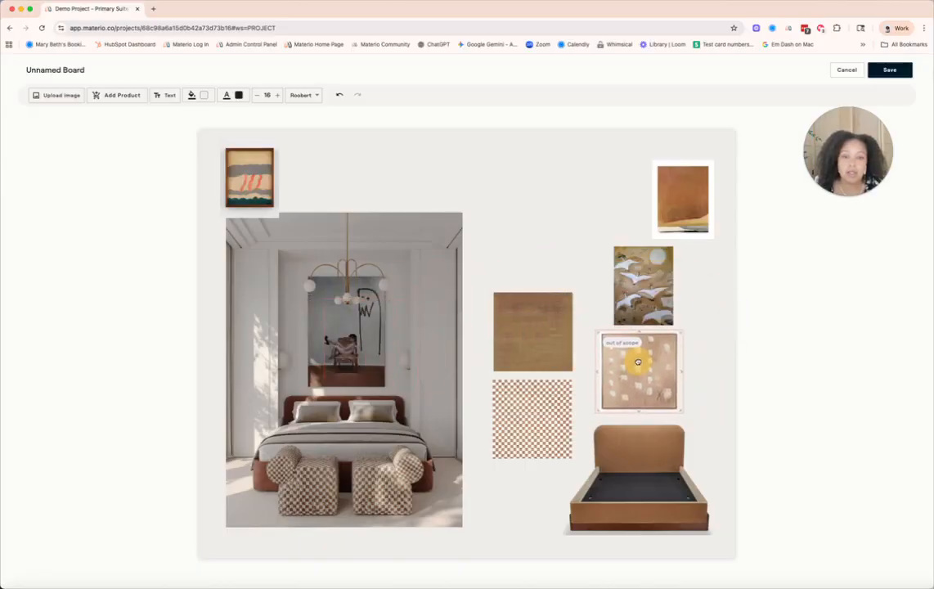
{"action": "left_click", "coordinate": [676, 396]}
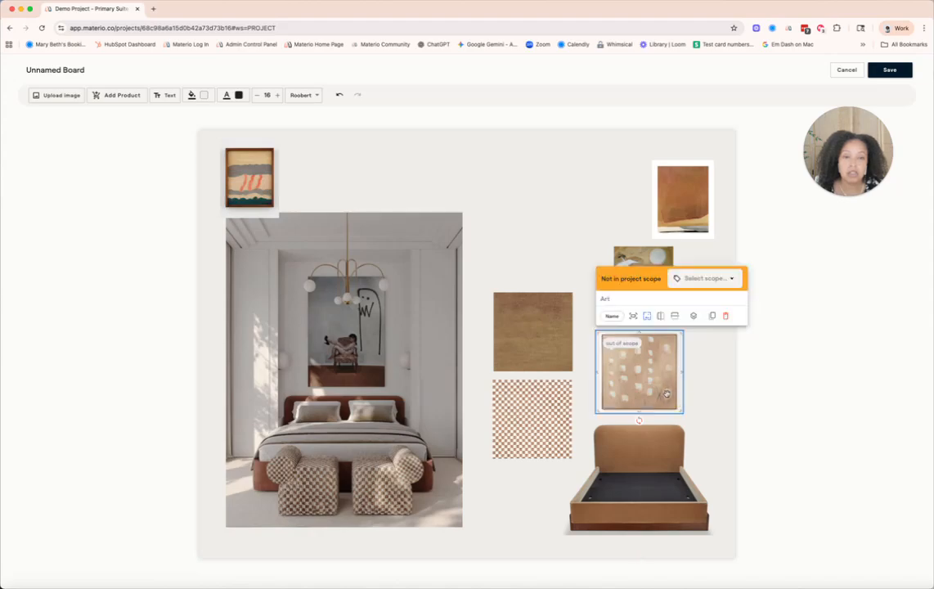
{"action": "left_click_drag", "start_coordinate": [666, 395], "coordinate": [672, 396]}
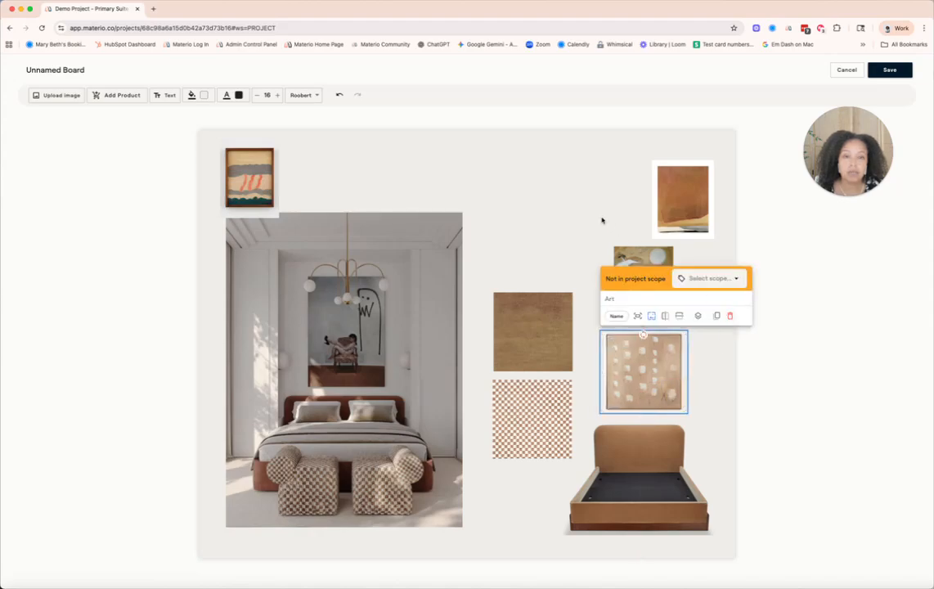
- Remove the brown abstract and the "Clair de Lune" artwork from the board
{"action": "left_click_drag", "start_coordinate": [705, 209], "coordinate": [559, 261]}
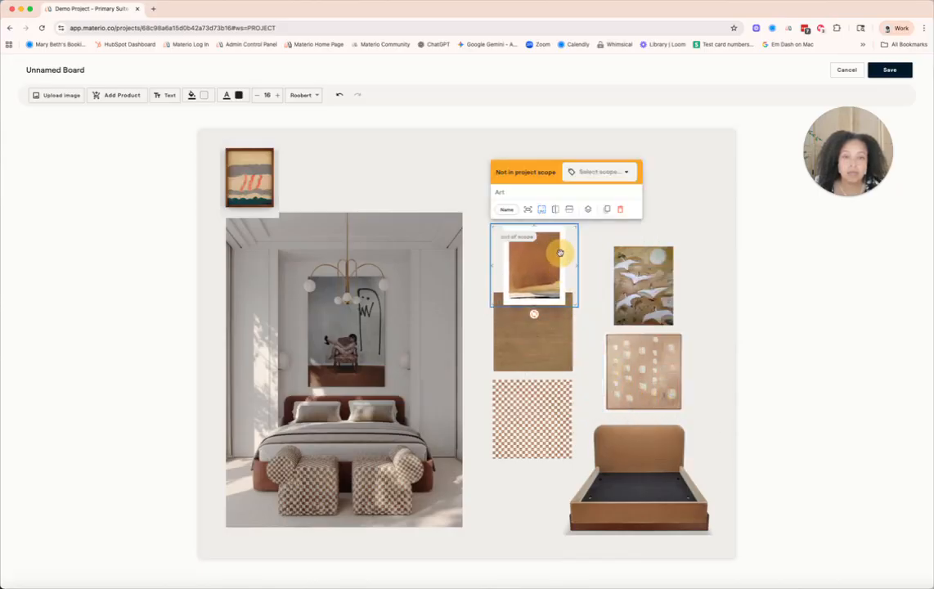
{"action": "left_click", "coordinate": [621, 210]}
{"action": "left_click_drag", "start_coordinate": [667, 307], "coordinate": [622, 257]}
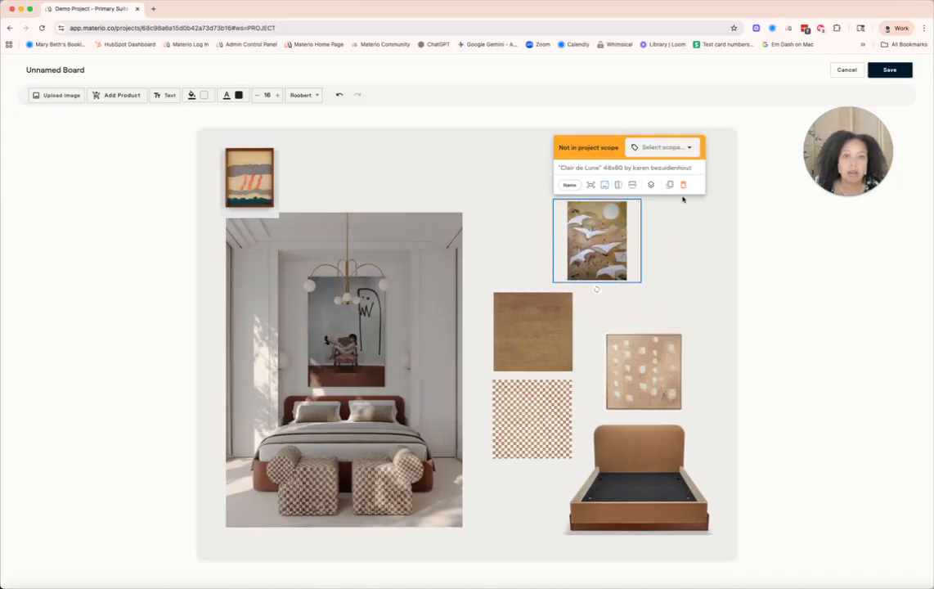
{"action": "left_click", "coordinate": [686, 187]}
- Place the beige painting with white dabs directly above the brown velvet and remove the framed striped landscape covering the logo
{"action": "left_click_drag", "start_coordinate": [650, 386], "coordinate": [540, 256]}
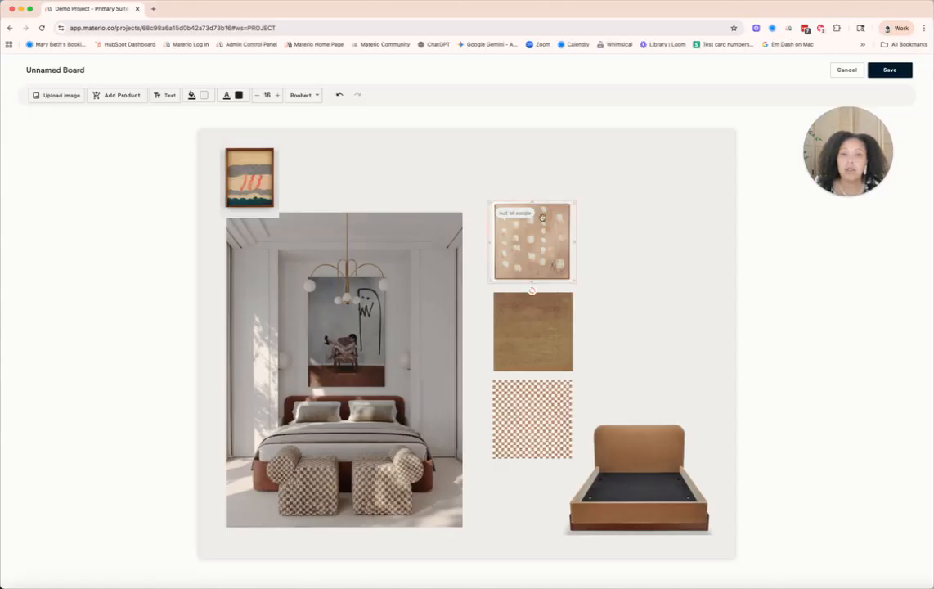
{"action": "left_click", "coordinate": [267, 184]}
{"action": "left_click", "coordinate": [336, 122]}
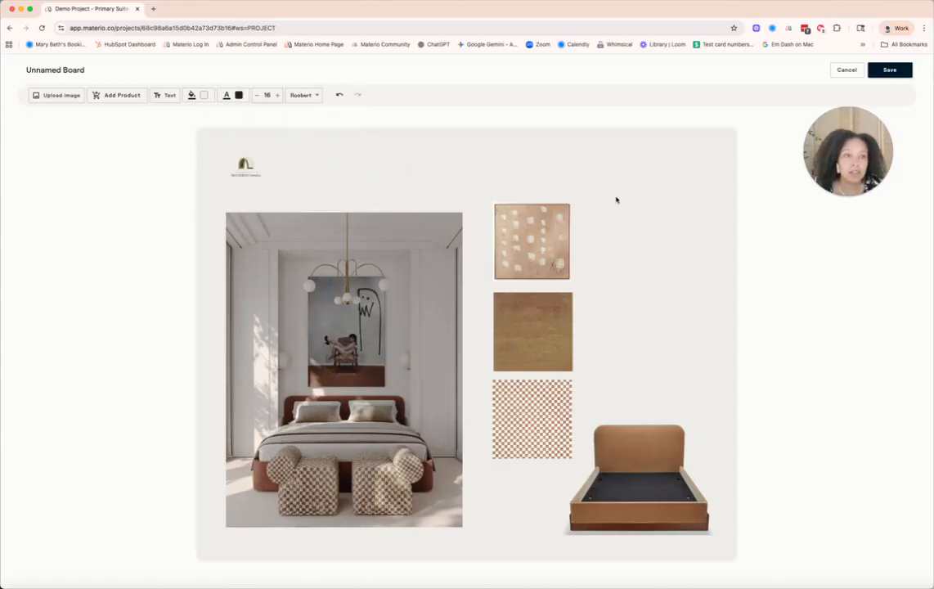
{"action": "left_click", "coordinate": [559, 217]}
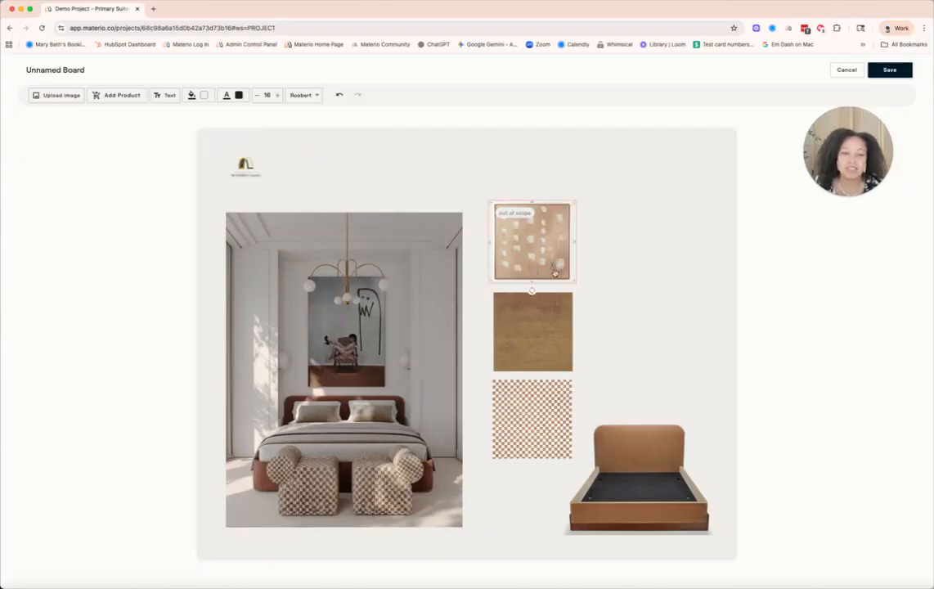
{"action": "left_click", "coordinate": [629, 407]}
{"action": "left_click", "coordinate": [664, 388]}
{"action": "left_click", "coordinate": [354, 464]}
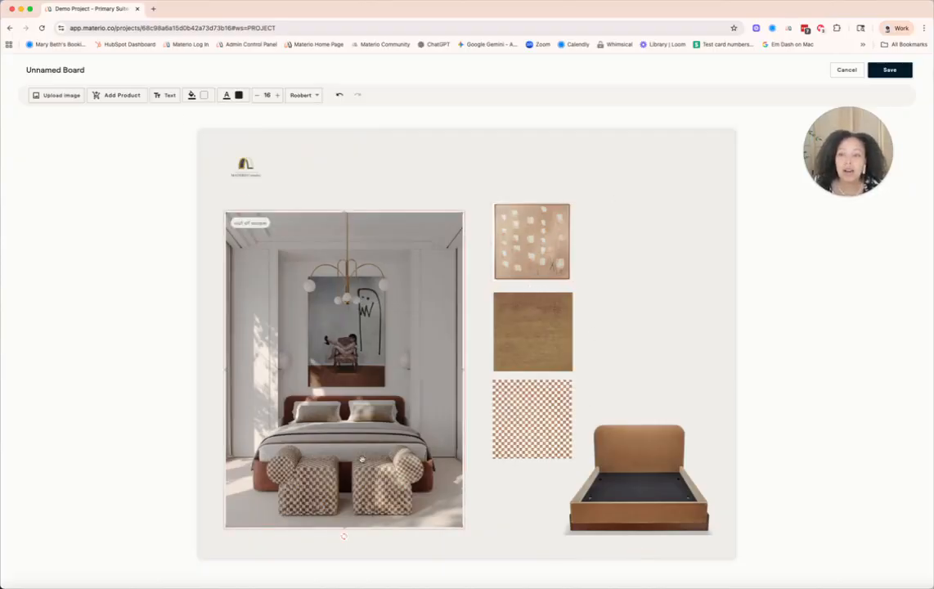
- Add the Aperture 4 30" chandelier from the design library's Electrical category to the board
{"action": "left_click", "coordinate": [124, 112]}
{"action": "left_click", "coordinate": [127, 100]}
{"action": "left_click", "coordinate": [126, 148]}
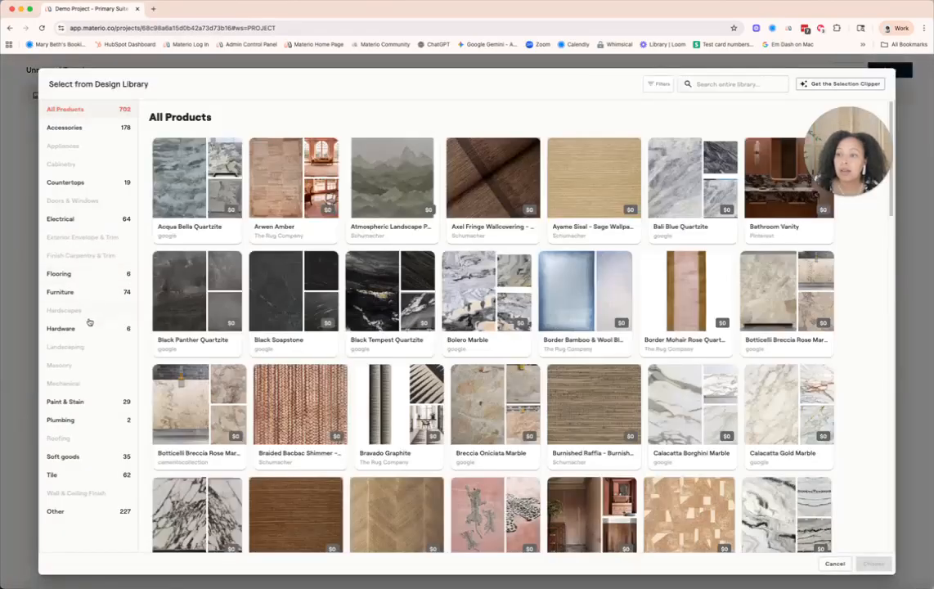
{"action": "left_click", "coordinate": [82, 221]}
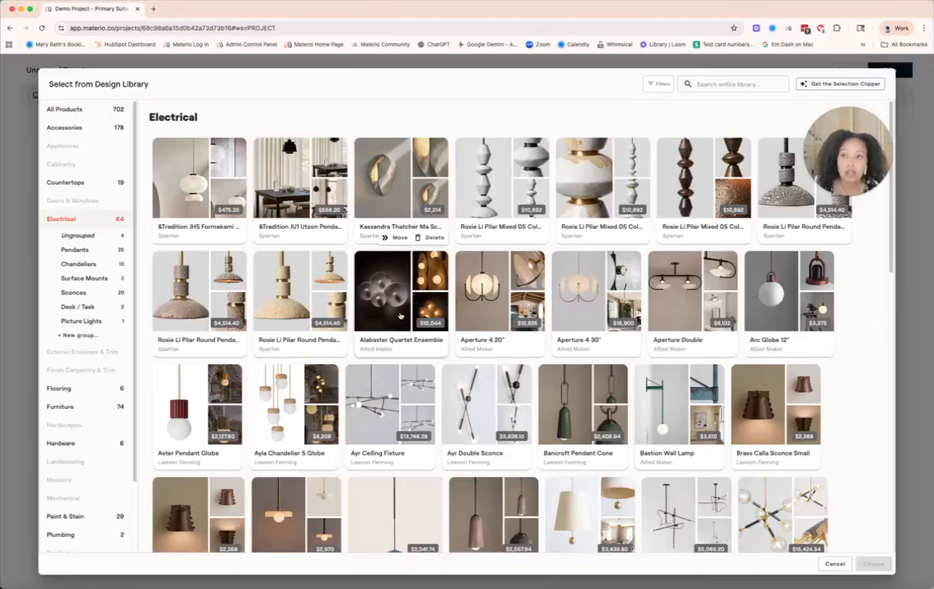
{"action": "scroll", "coordinate": [400, 316], "scroll_direction": "down", "scroll_amount": 10}
{"action": "scroll", "coordinate": [418, 357], "scroll_direction": "up", "scroll_amount": 15}
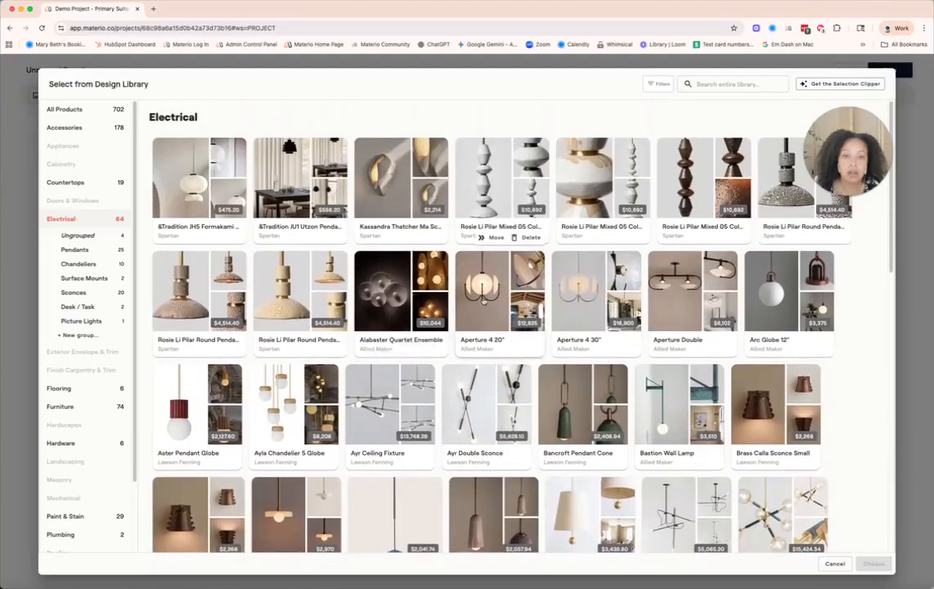
{"action": "left_click", "coordinate": [582, 295]}
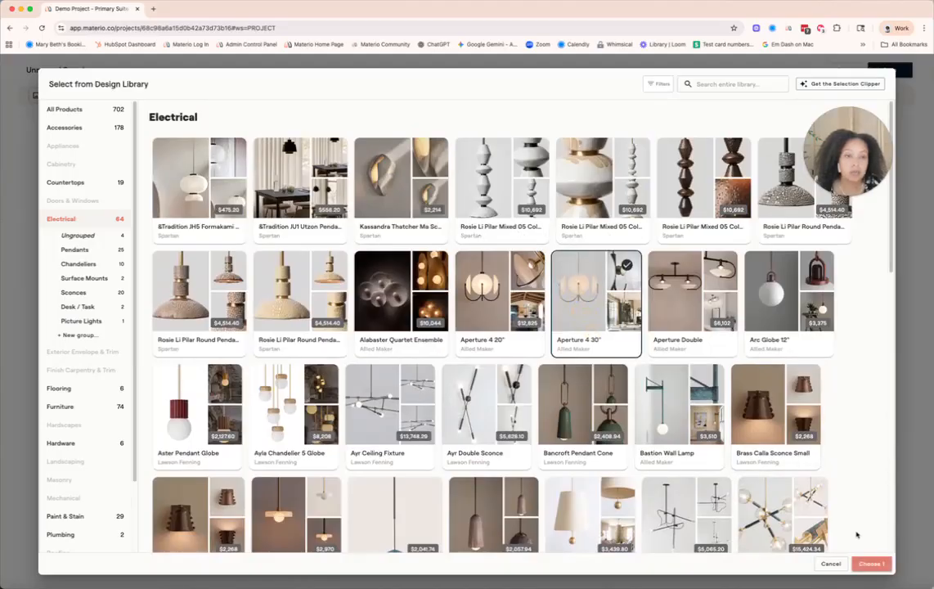
{"action": "left_click", "coordinate": [867, 566]}
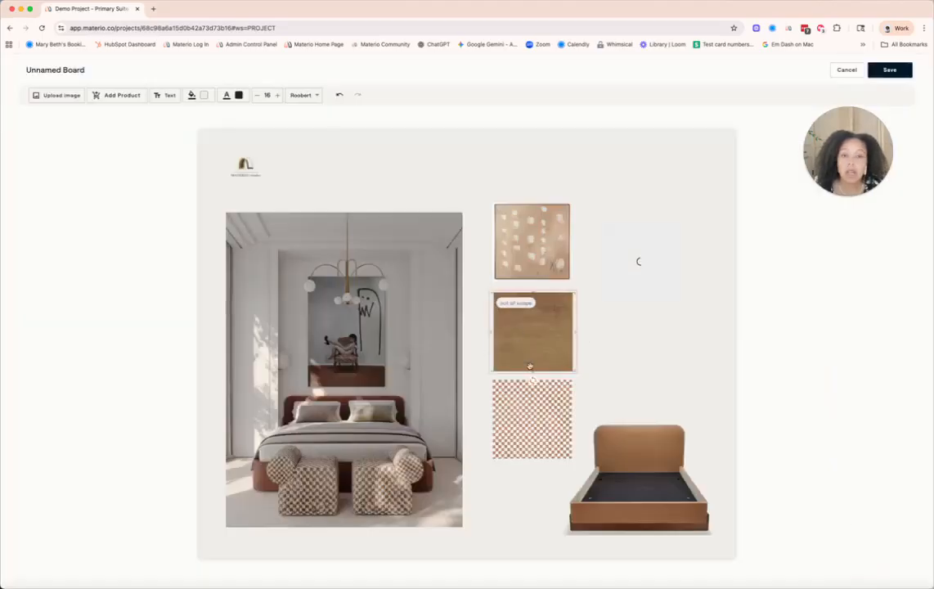
- Try the two alternate product images for the Aperture 4 30" chandelier and switch back to the first image
{"action": "left_click", "coordinate": [653, 278]}
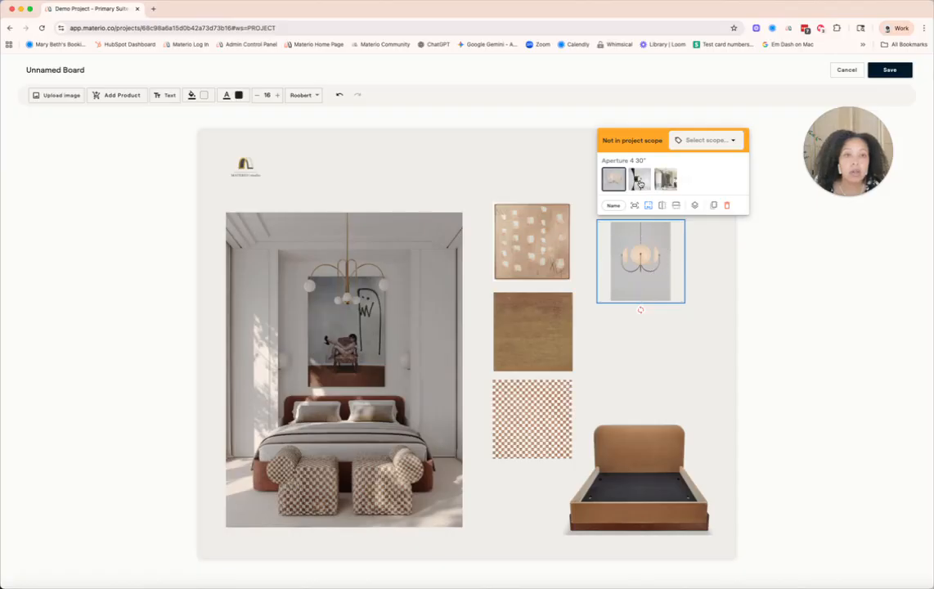
{"action": "left_click", "coordinate": [640, 178]}
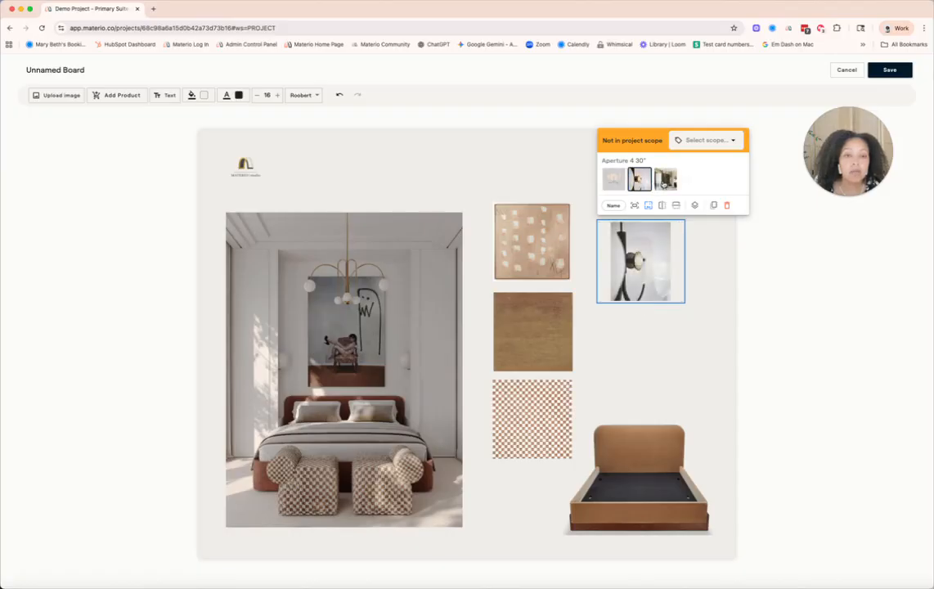
{"action": "left_click", "coordinate": [665, 180]}
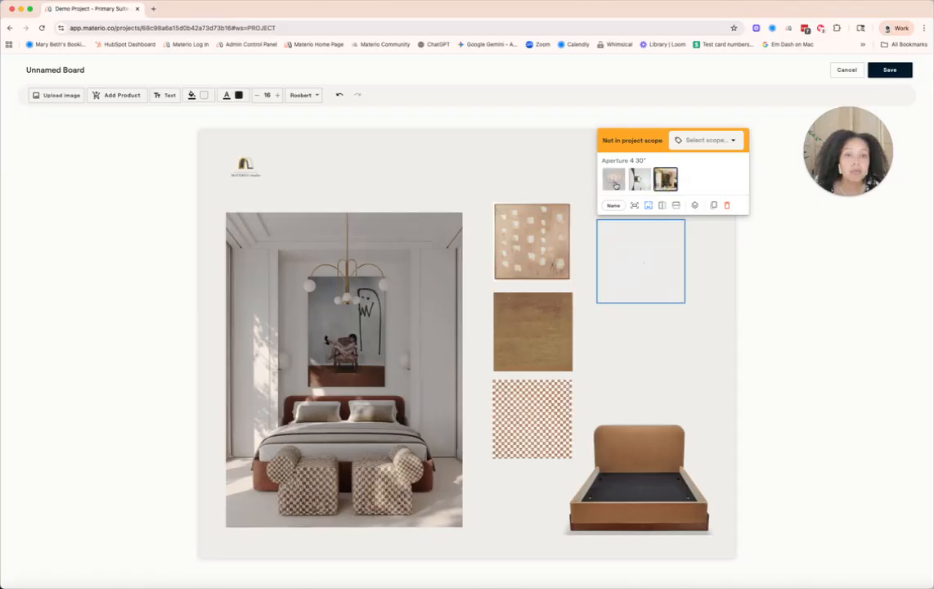
{"action": "left_click", "coordinate": [614, 181]}
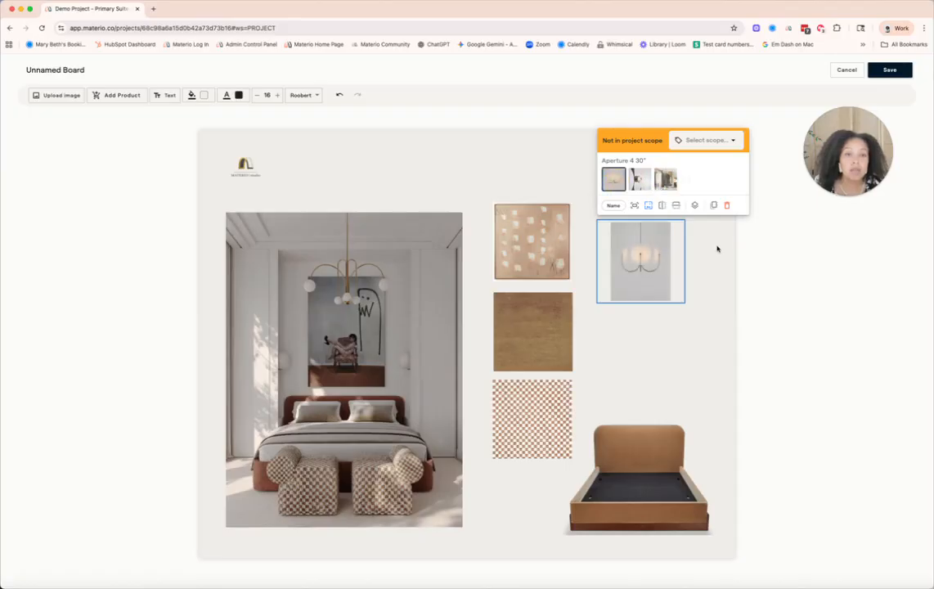
- Raise the Aperture 4 30" chandelier level with the beige painting, and try its image without the background before restoring it
{"action": "left_click_drag", "start_coordinate": [642, 282], "coordinate": [654, 222]}
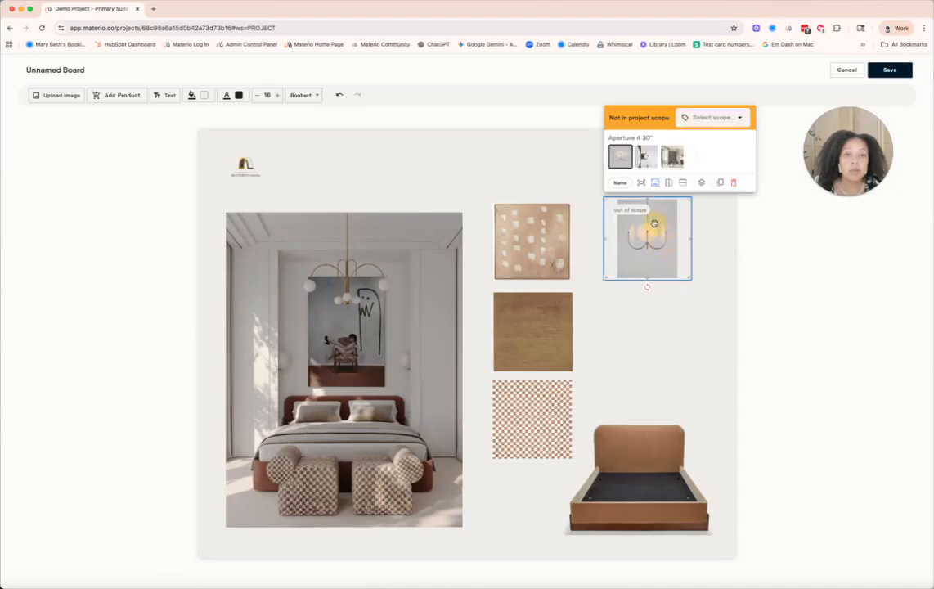
{"action": "left_click", "coordinate": [655, 182]}
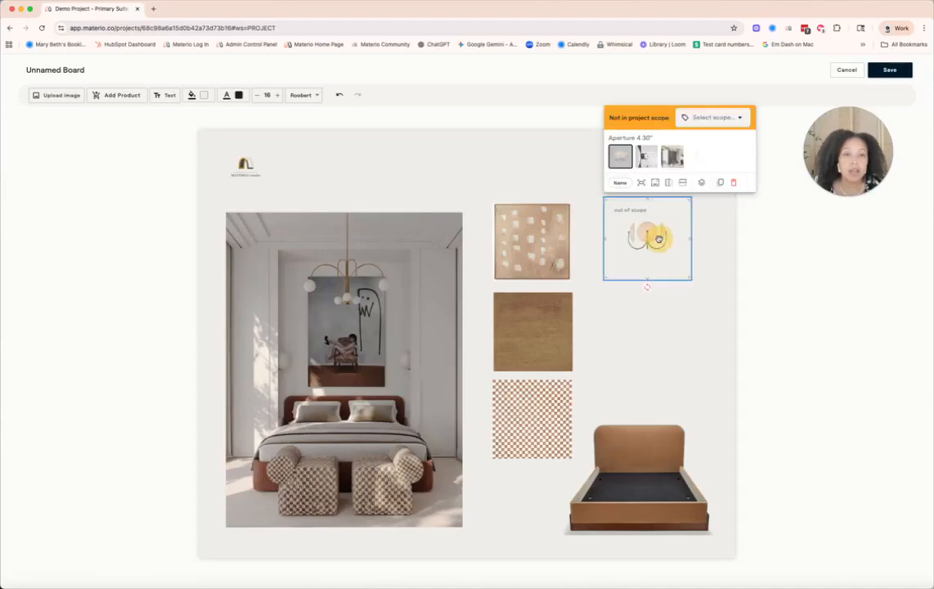
{"action": "left_click", "coordinate": [655, 182]}
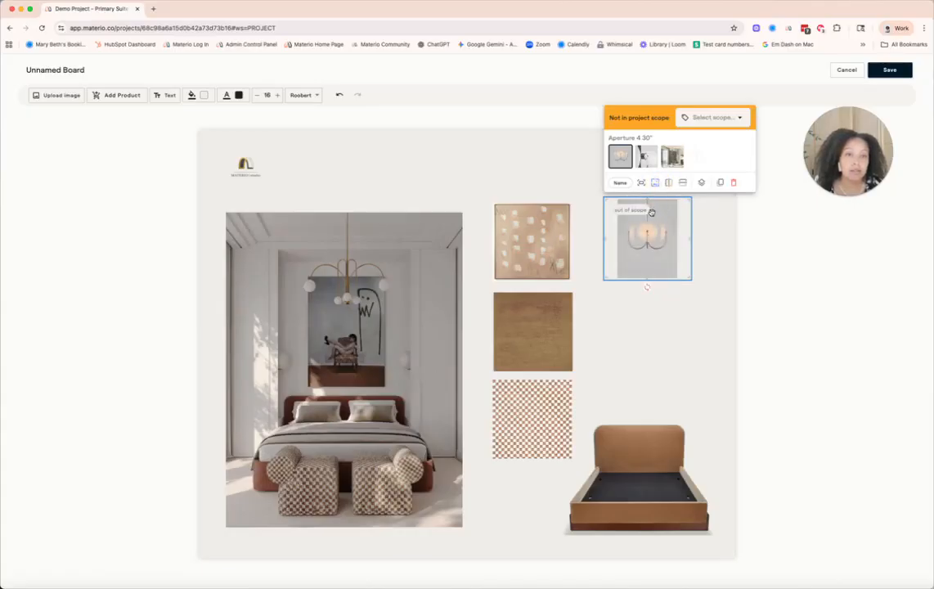
{"action": "left_click", "coordinate": [706, 262]}
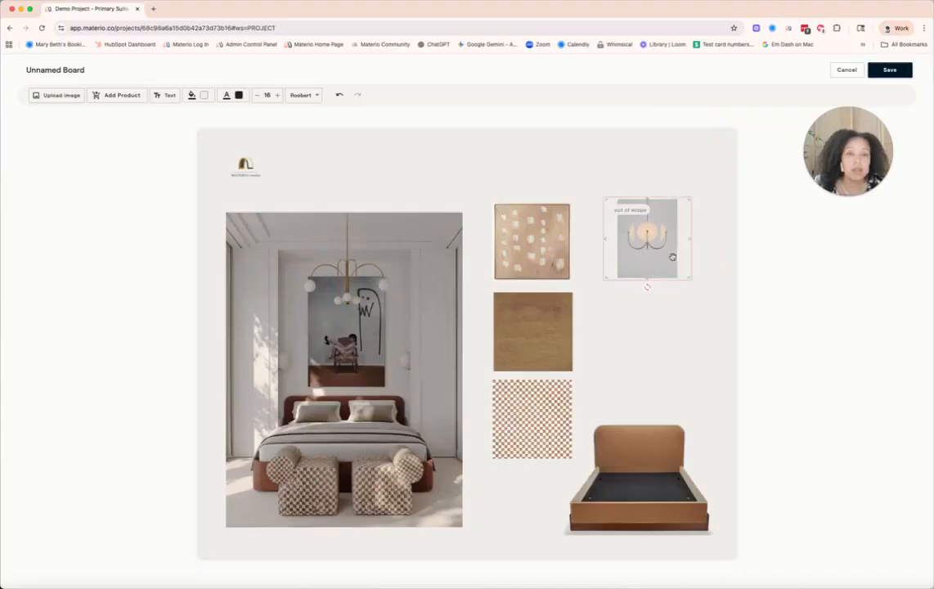
- Open the source choices for adding another product to the board
{"action": "left_click", "coordinate": [115, 97]}
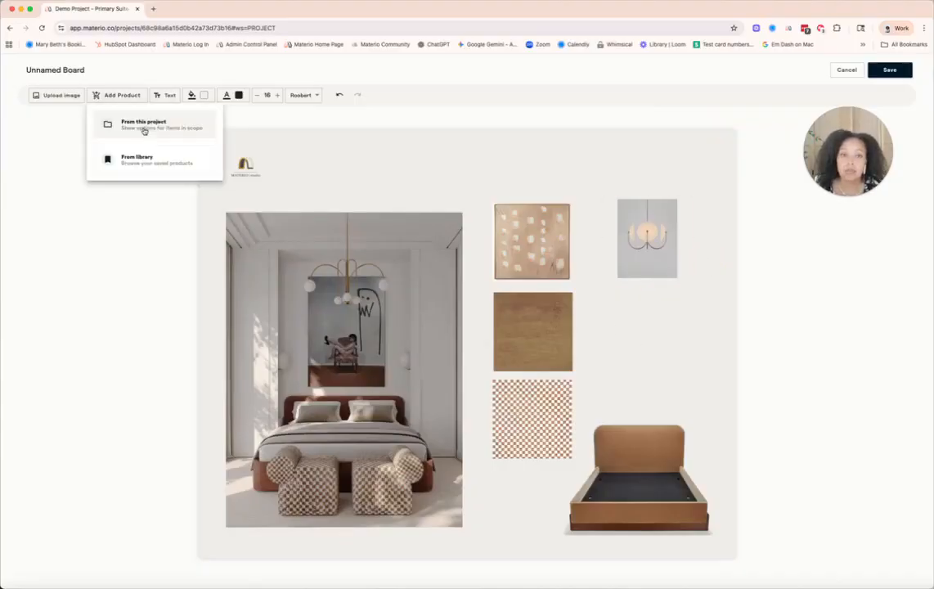
- Add the Brass Calla Sconce Small, Tor Down Wall and Tera Sconce - Raku from the library's Electrical / Sconces group to the board
{"action": "left_click", "coordinate": [133, 156]}
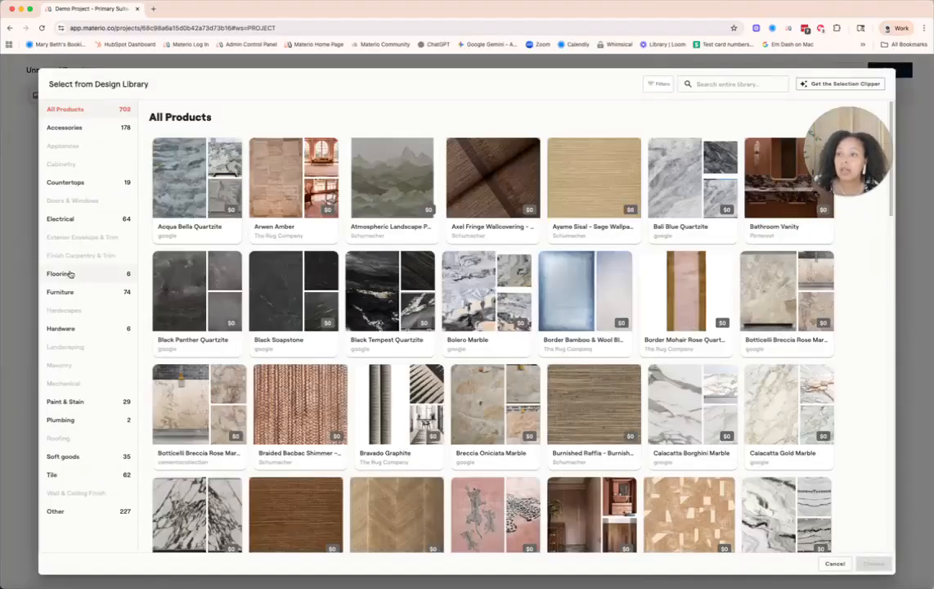
{"action": "left_click", "coordinate": [60, 219]}
{"action": "left_click", "coordinate": [73, 292]}
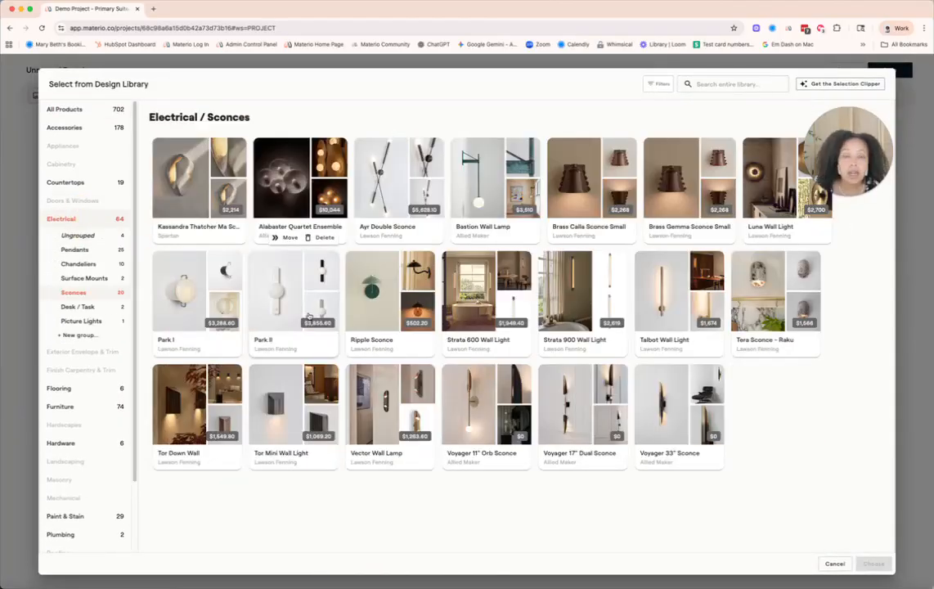
{"action": "left_click", "coordinate": [588, 178]}
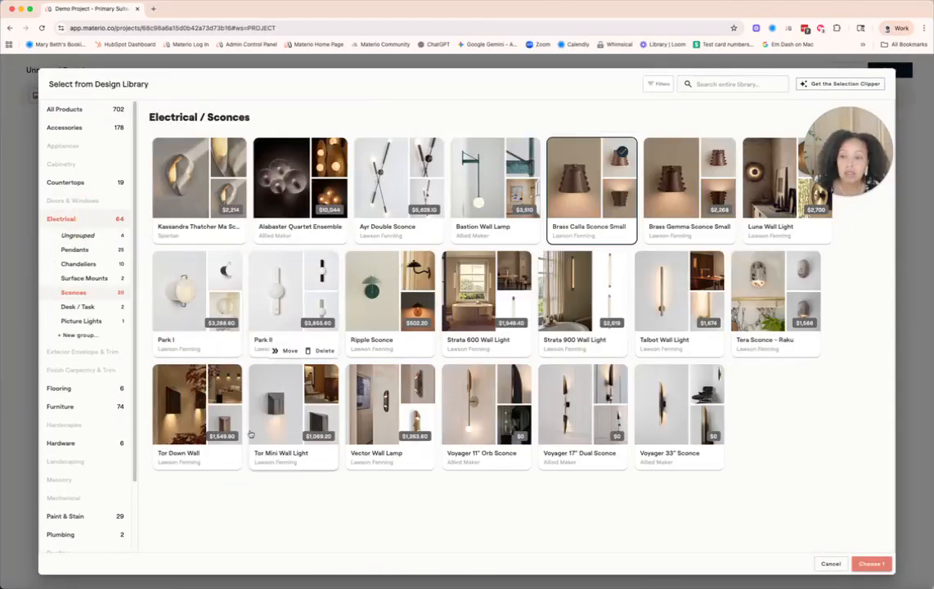
{"action": "left_click", "coordinate": [192, 415]}
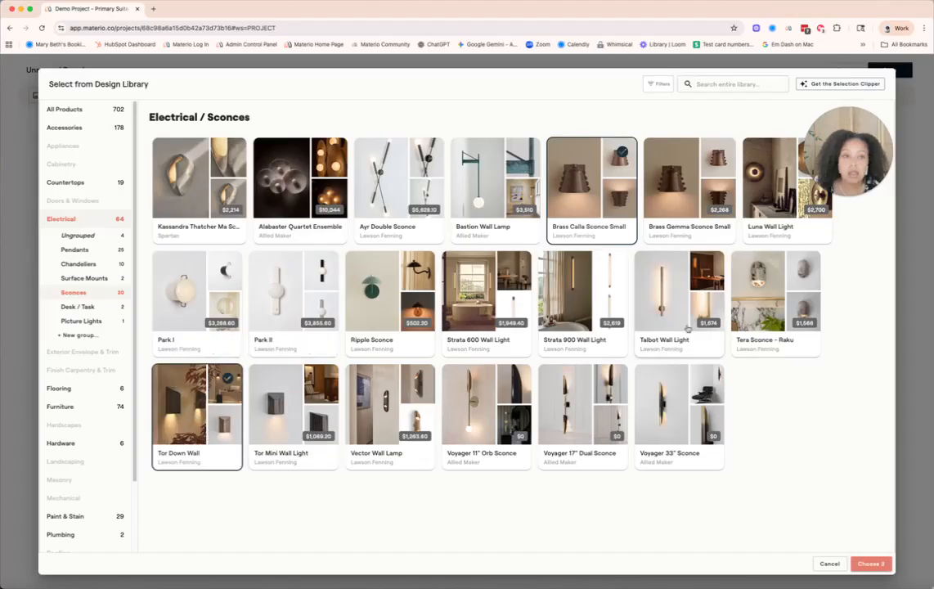
{"action": "left_click", "coordinate": [776, 294]}
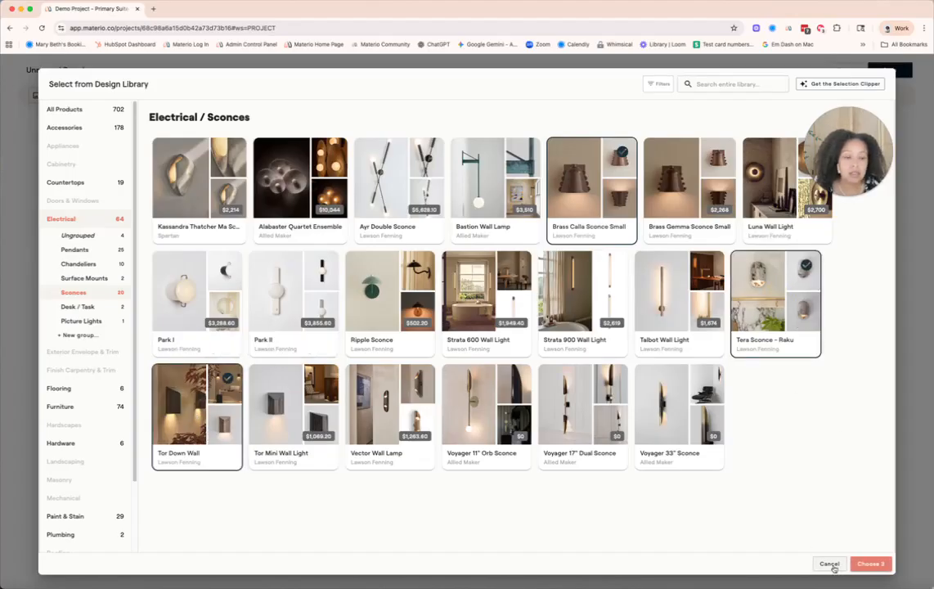
{"action": "left_click", "coordinate": [870, 563]}
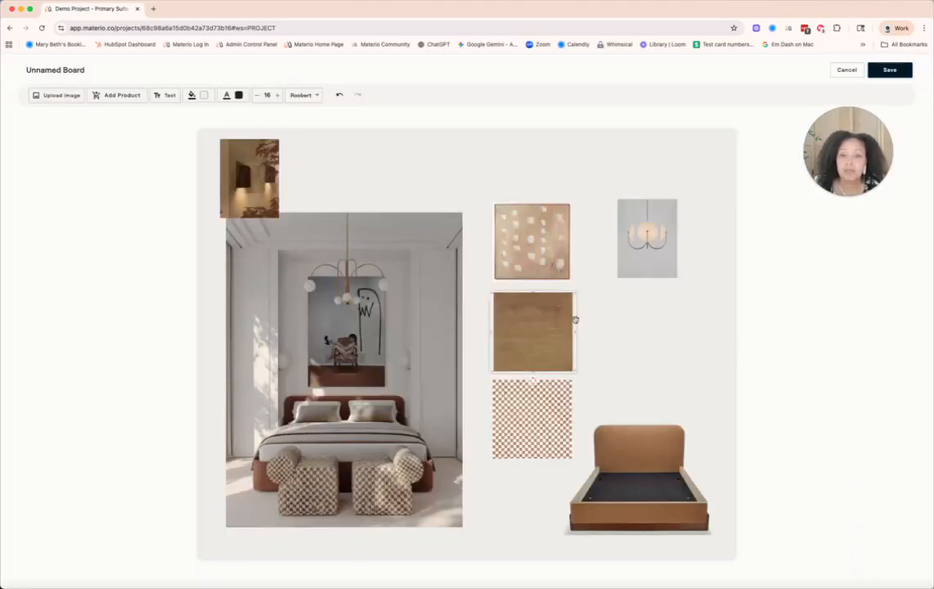
- Spread the three added sconce images over the empty area between the chandelier and the bed
{"action": "left_click_drag", "start_coordinate": [277, 177], "coordinate": [623, 321]}
{"action": "left_click_drag", "start_coordinate": [273, 184], "coordinate": [755, 384]}
{"action": "left_click", "coordinate": [619, 321]}
{"action": "left_click_drag", "start_coordinate": [638, 333], "coordinate": [625, 330]}
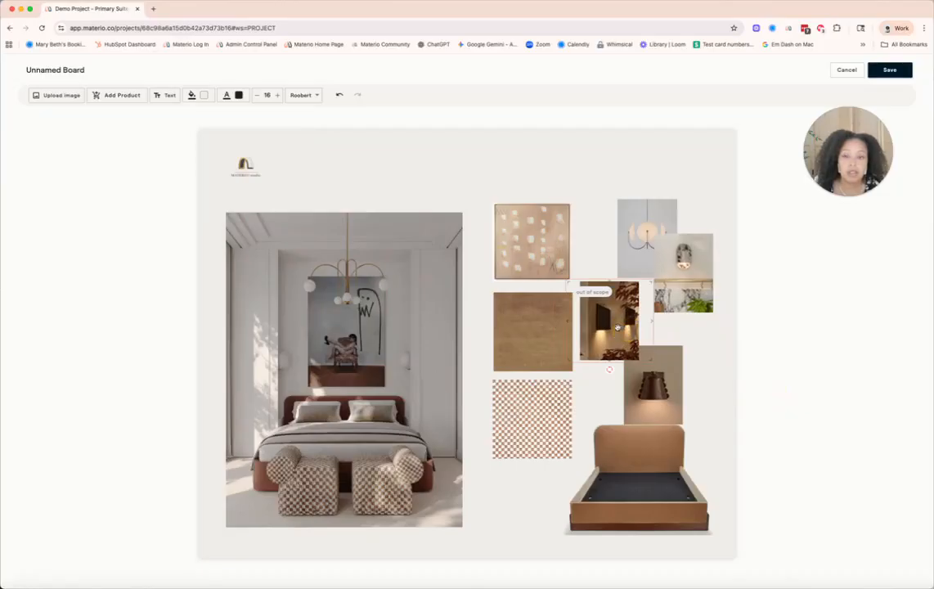
- Delete the Tor Down Wall and Tera Sconce - Raku images from the board
{"action": "left_click", "coordinate": [617, 327]}
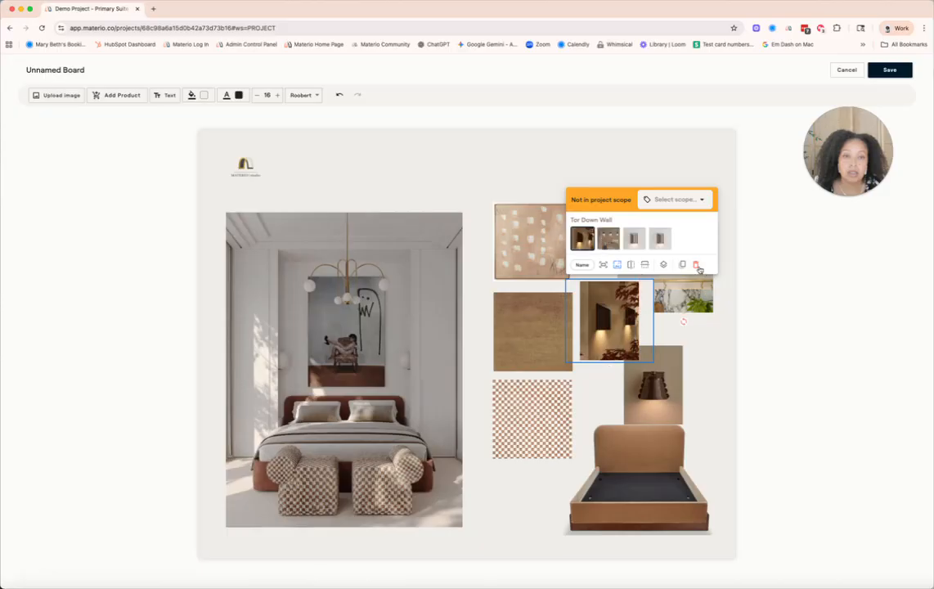
{"action": "left_click", "coordinate": [696, 265]}
{"action": "left_click_drag", "start_coordinate": [626, 233], "coordinate": [714, 262]}
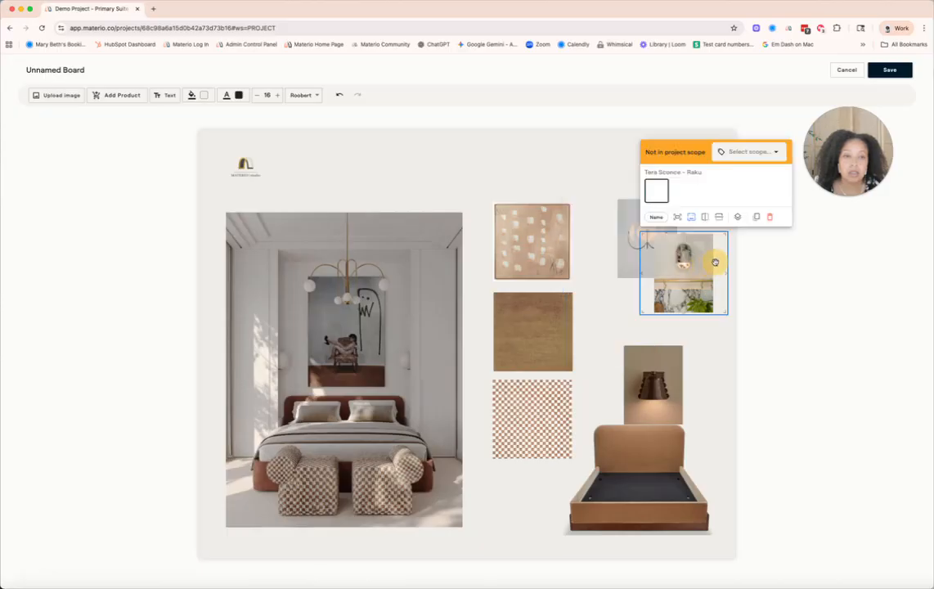
{"action": "left_click", "coordinate": [770, 219]}
- Place the Brass Calla Sconce Small beside the wood swatch and switch it to the image without a background
{"action": "left_click_drag", "start_coordinate": [653, 400], "coordinate": [614, 337]}
{"action": "left_click", "coordinate": [672, 298]}
{"action": "left_click", "coordinate": [690, 319]}
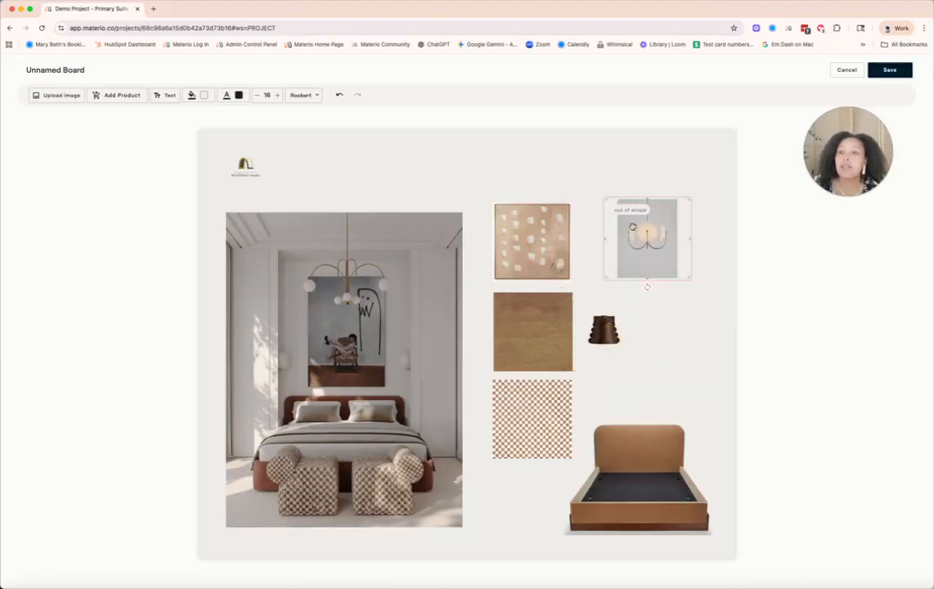
- Start adding a product from the library and show the Soft goods group Textiles - Rugs
{"action": "left_click", "coordinate": [112, 96]}
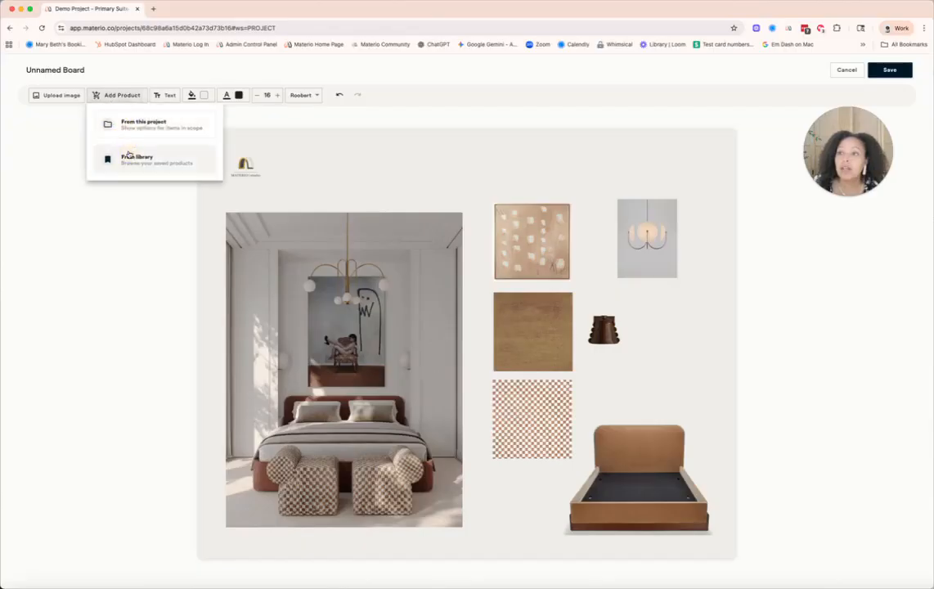
{"action": "left_click", "coordinate": [133, 161]}
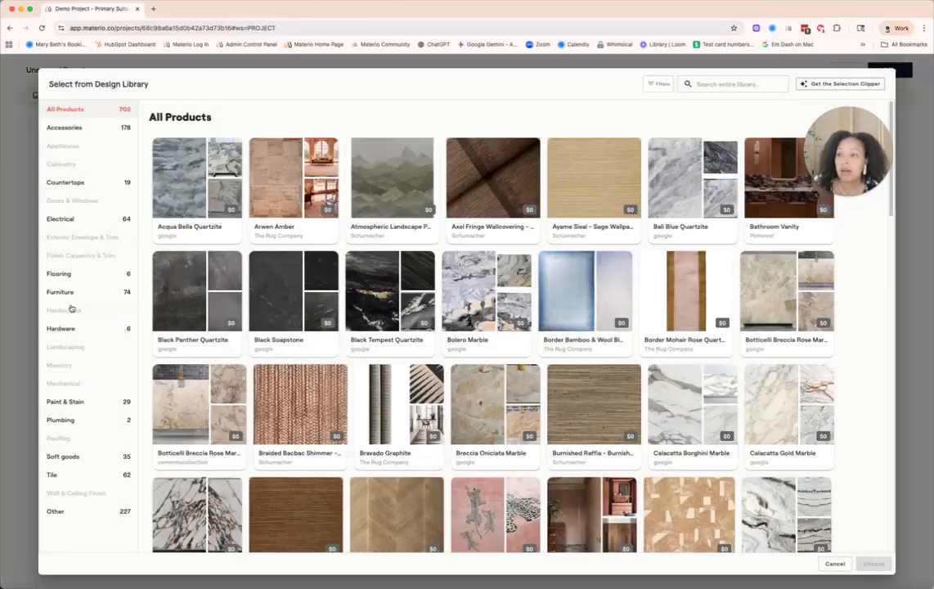
{"action": "left_click", "coordinate": [70, 455]}
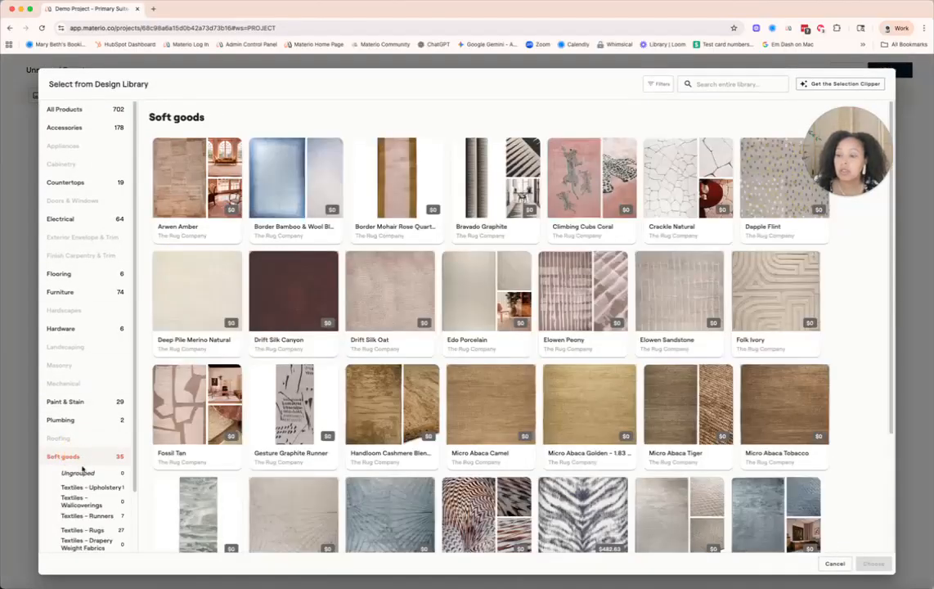
{"action": "scroll", "coordinate": [96, 481], "scroll_direction": "down", "scroll_amount": 2}
{"action": "left_click", "coordinate": [84, 463]}
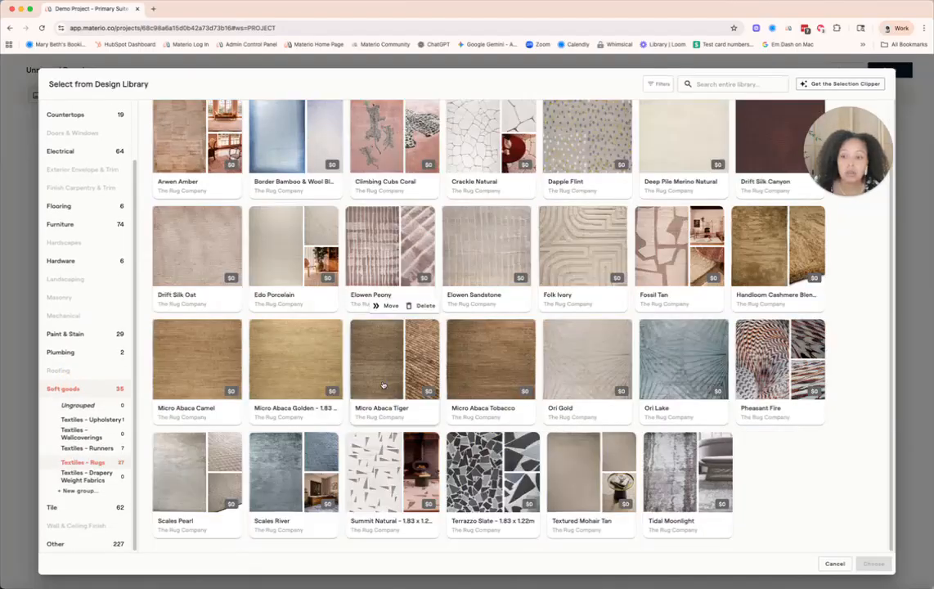
{"action": "scroll", "coordinate": [383, 385], "scroll_direction": "up", "scroll_amount": 2}
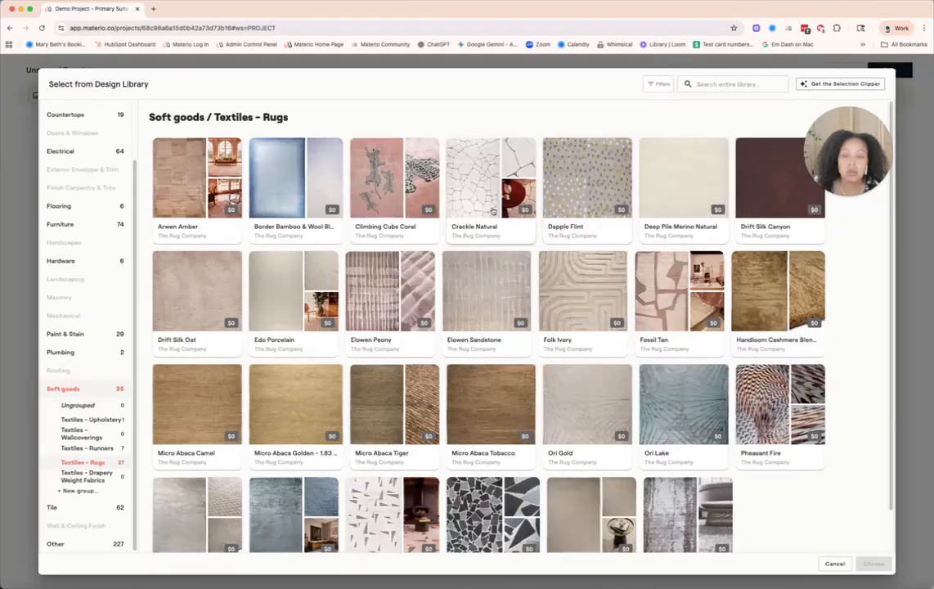
- Add the Crackle Natural, Elowen Sandstone, Ori Gold, Scales Pearl and Arwen Amber rugs to the board
{"action": "left_click", "coordinate": [465, 197]}
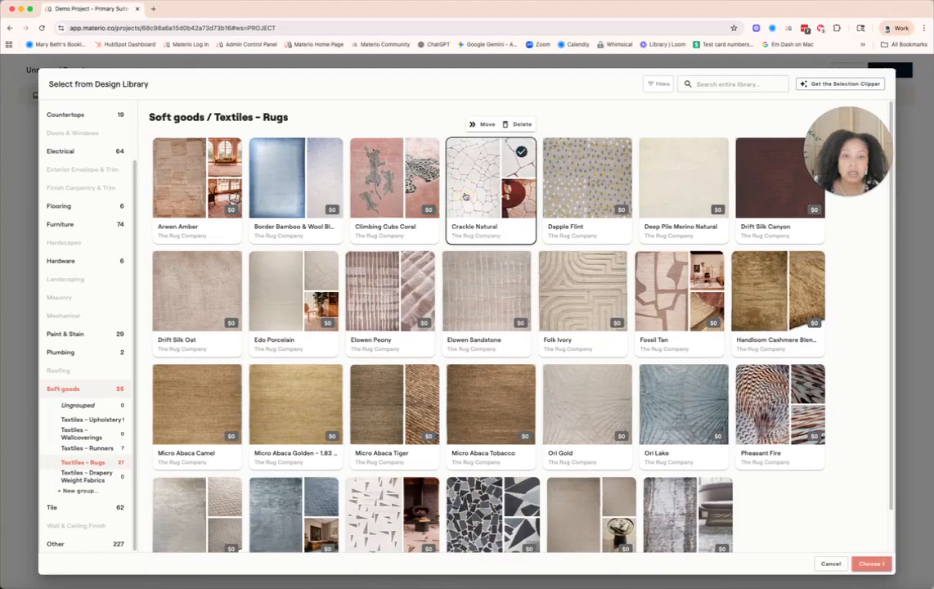
{"action": "left_click", "coordinate": [471, 306]}
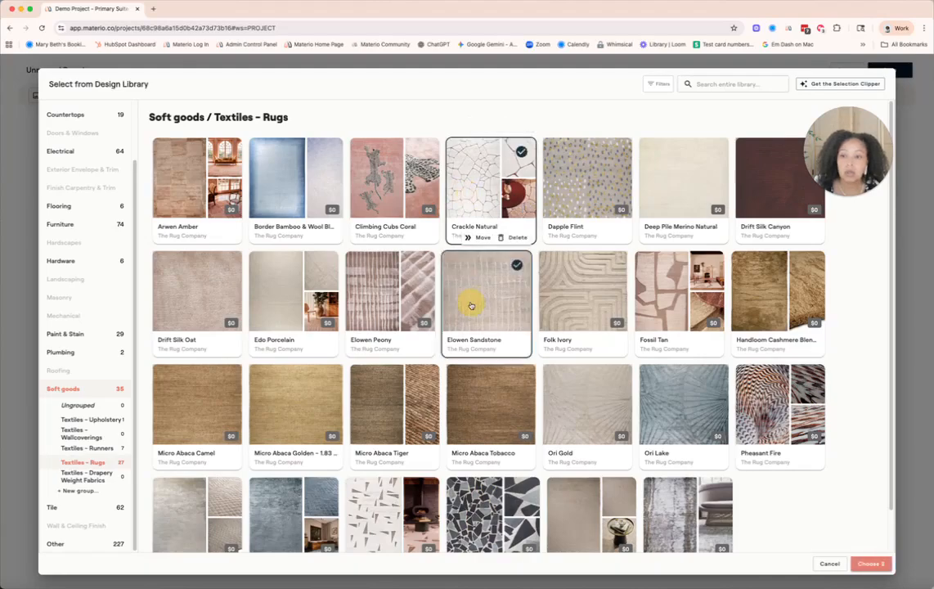
{"action": "left_click", "coordinate": [546, 384]}
{"action": "scroll", "coordinate": [474, 377], "scroll_direction": "down", "scroll_amount": 2}
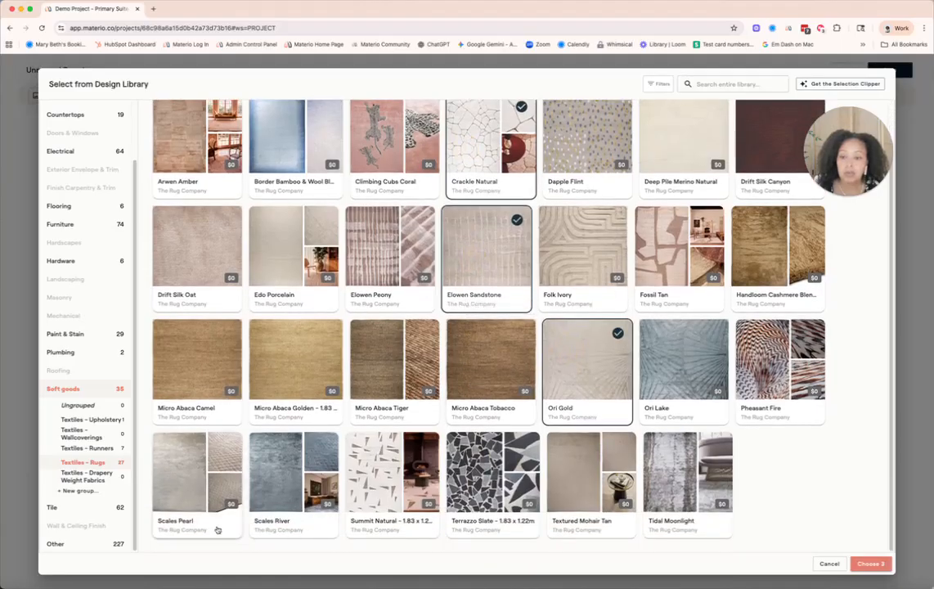
{"action": "left_click", "coordinate": [172, 442]}
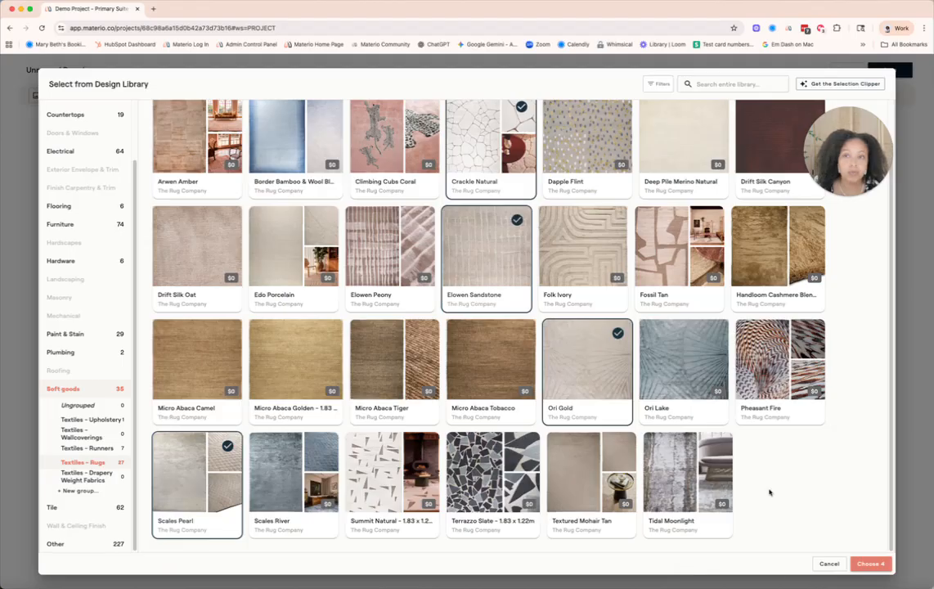
{"action": "left_click", "coordinate": [196, 140]}
{"action": "left_click", "coordinate": [864, 564]}
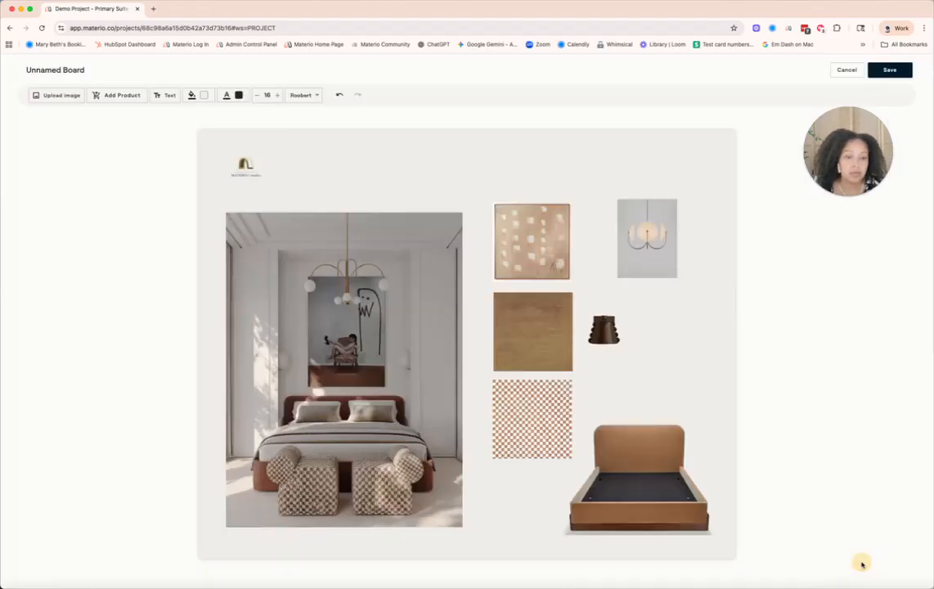
- Try the Arwen Amber rug next to the bed and checkered swatch, and delete it from the board
{"action": "left_click_drag", "start_coordinate": [273, 184], "coordinate": [562, 463]}
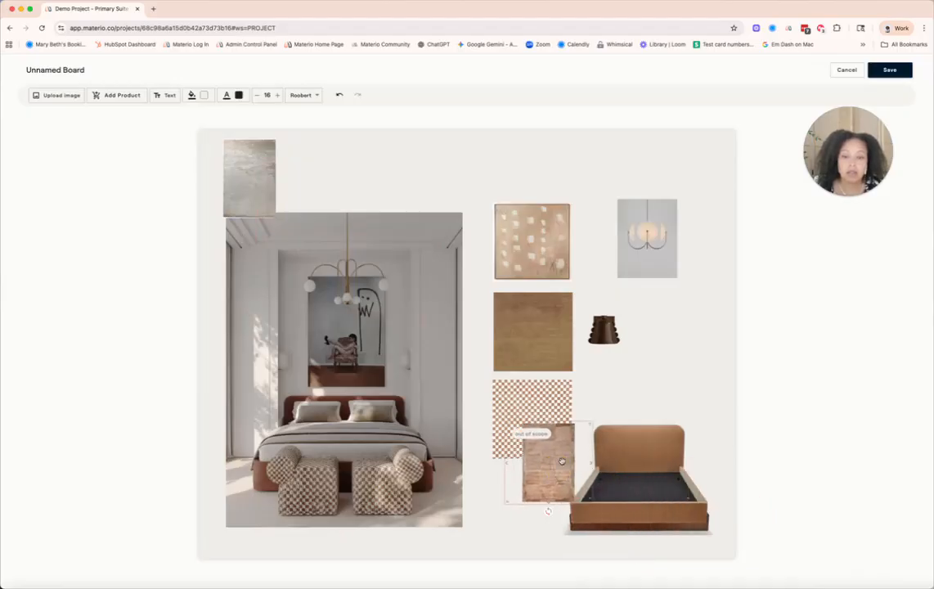
{"action": "left_click", "coordinate": [562, 463]}
{"action": "left_click", "coordinate": [634, 407]}
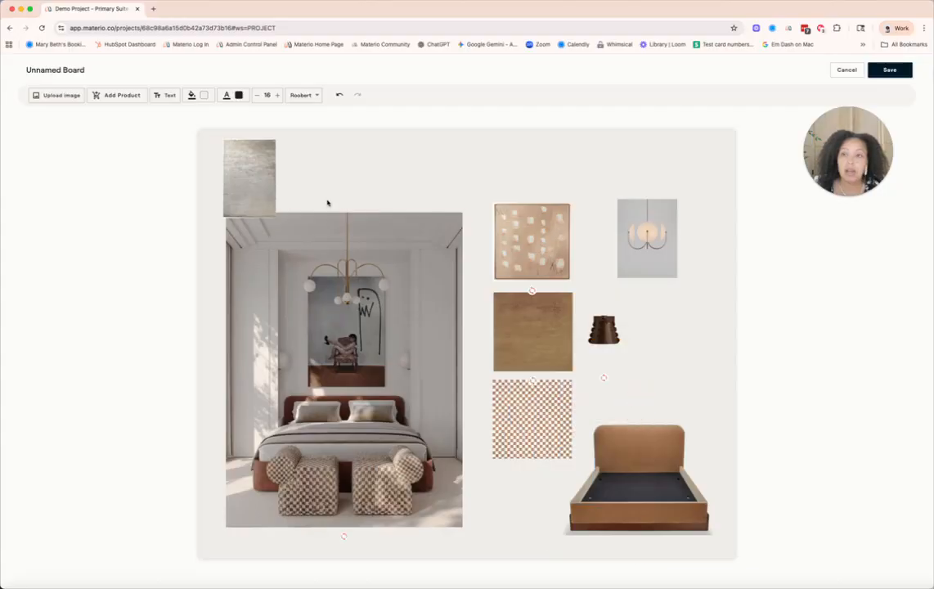
- Place the Scales Pearl rug below the checkered swatch and the Ori Gold rug beside the sconce, and delete Scales Pearl
{"action": "left_click_drag", "start_coordinate": [259, 189], "coordinate": [518, 501]}
{"action": "left_click_drag", "start_coordinate": [273, 188], "coordinate": [672, 367]}
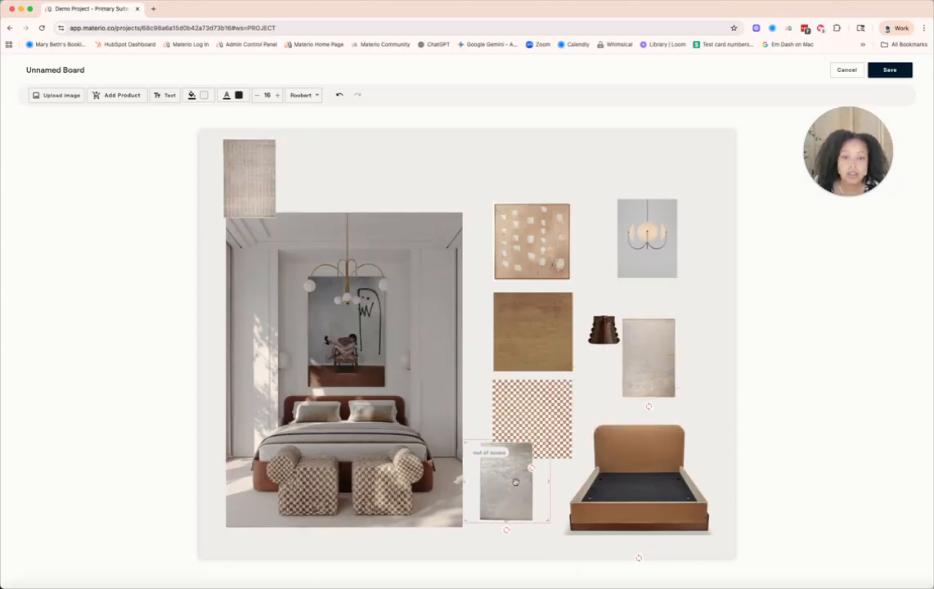
{"action": "left_click", "coordinate": [523, 490]}
{"action": "left_click", "coordinate": [592, 424]}
- Place the Elowen Sandstone rug below the checkered swatch and the Crackle Natural rug above the bed
{"action": "left_click", "coordinate": [216, 175]}
{"action": "left_click_drag", "start_coordinate": [216, 174], "coordinate": [516, 488]}
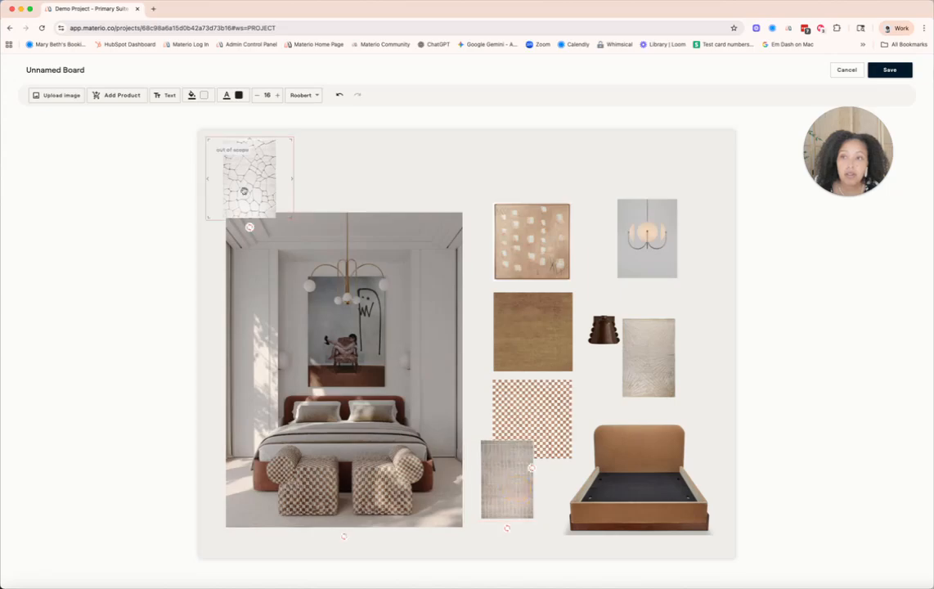
{"action": "left_click_drag", "start_coordinate": [246, 187], "coordinate": [703, 351]}
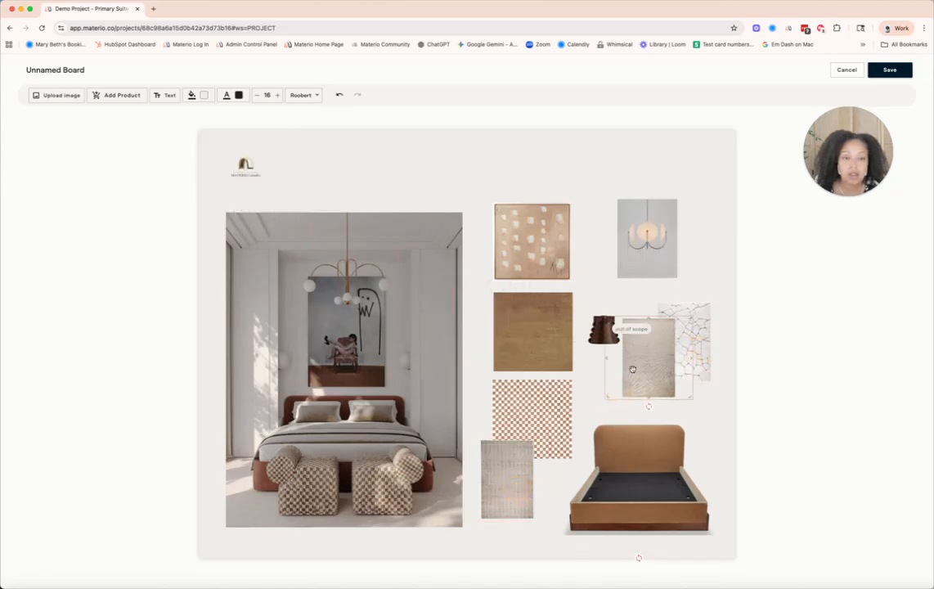
- Delete the Ori Gold and Elowen Sandstone rugs and move the Crackle Natural rug right beside the brass sconce
{"action": "left_click_drag", "start_coordinate": [633, 369], "coordinate": [586, 401]}
{"action": "left_click", "coordinate": [605, 400]}
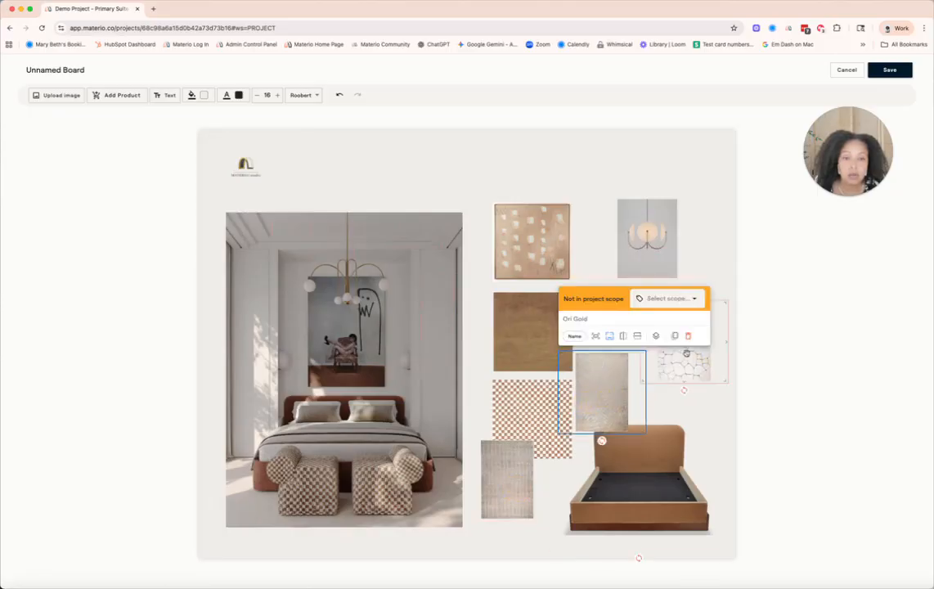
{"action": "left_click", "coordinate": [690, 337]}
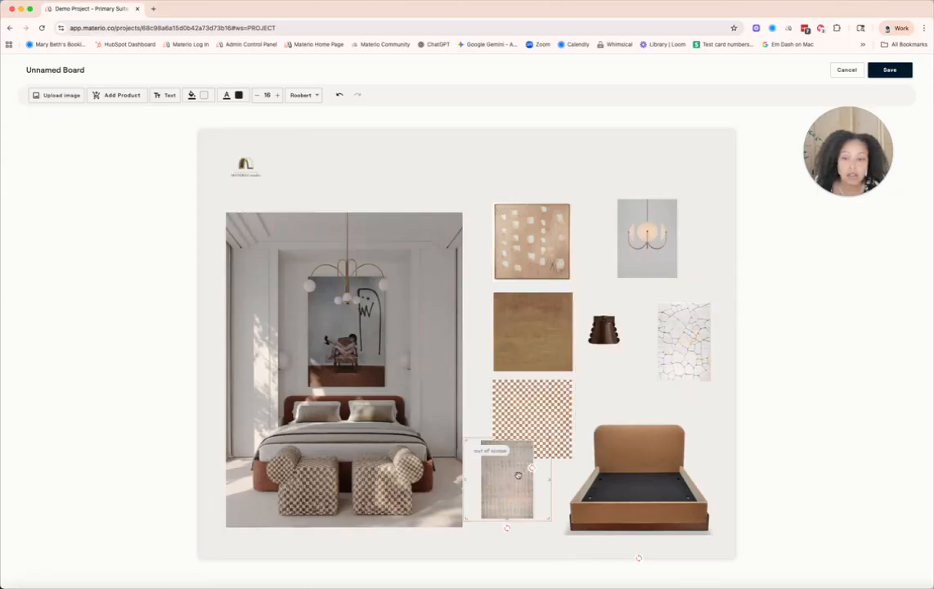
{"action": "left_click", "coordinate": [516, 493]}
{"action": "left_click", "coordinate": [595, 423]}
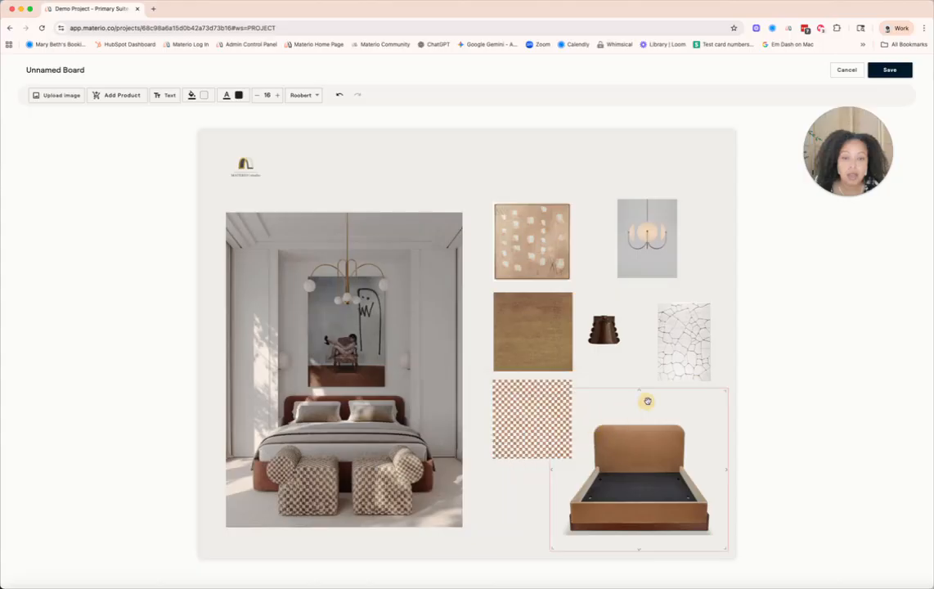
{"action": "left_click_drag", "start_coordinate": [691, 345], "coordinate": [648, 346]}
{"action": "left_click", "coordinate": [694, 307]}
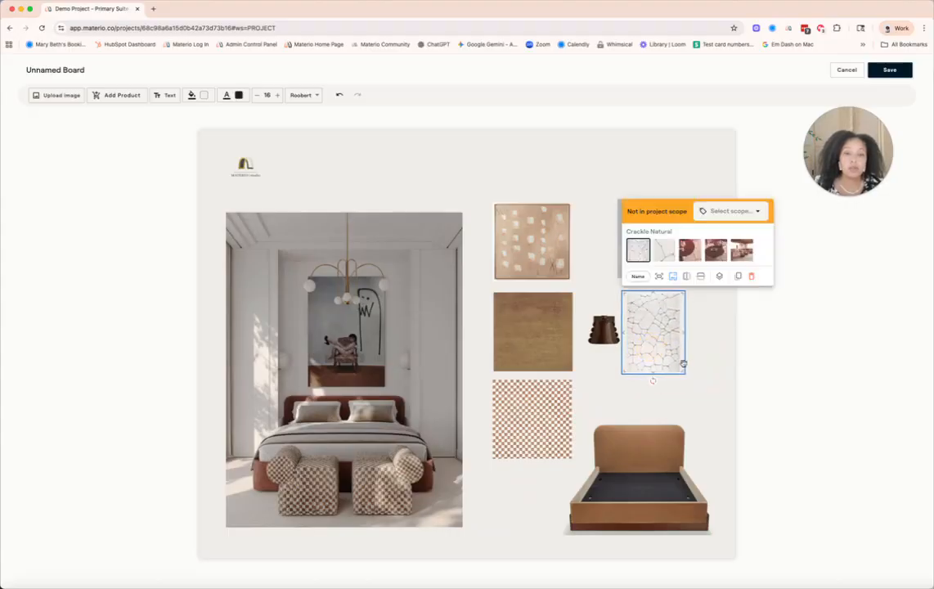
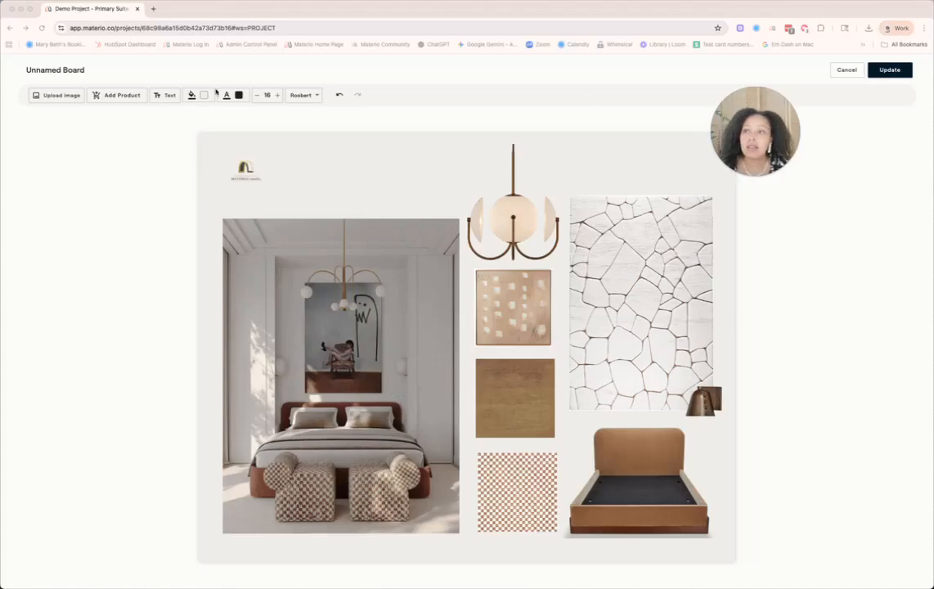
- Rename the board Bedroom Moodboard and save the updated board
{"action": "left_click", "coordinate": [81, 70]}
{"action": "key", "text": "ctrl+a"}
{"action": "type", "text": "Bedro"}
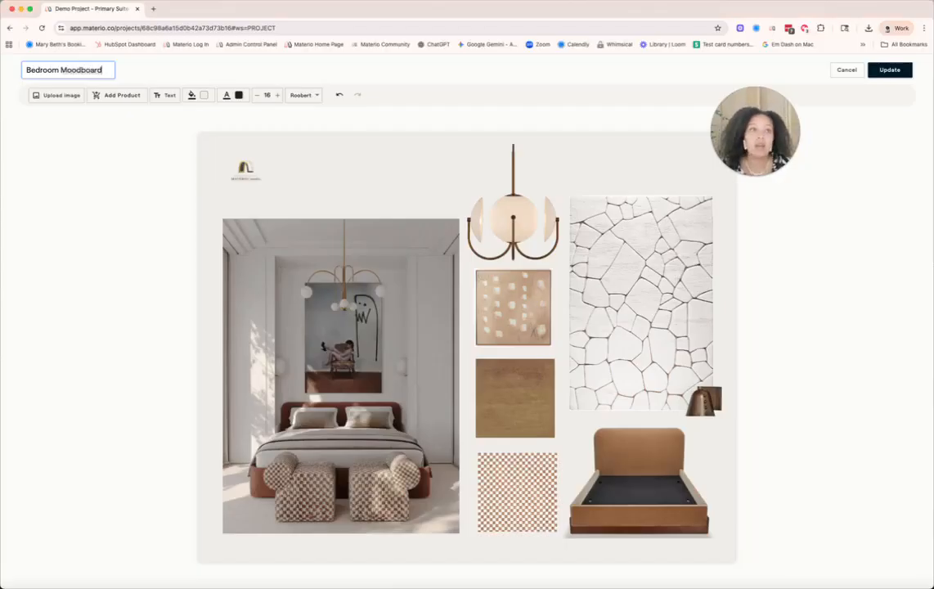
{"action": "left_click", "coordinate": [895, 71]}
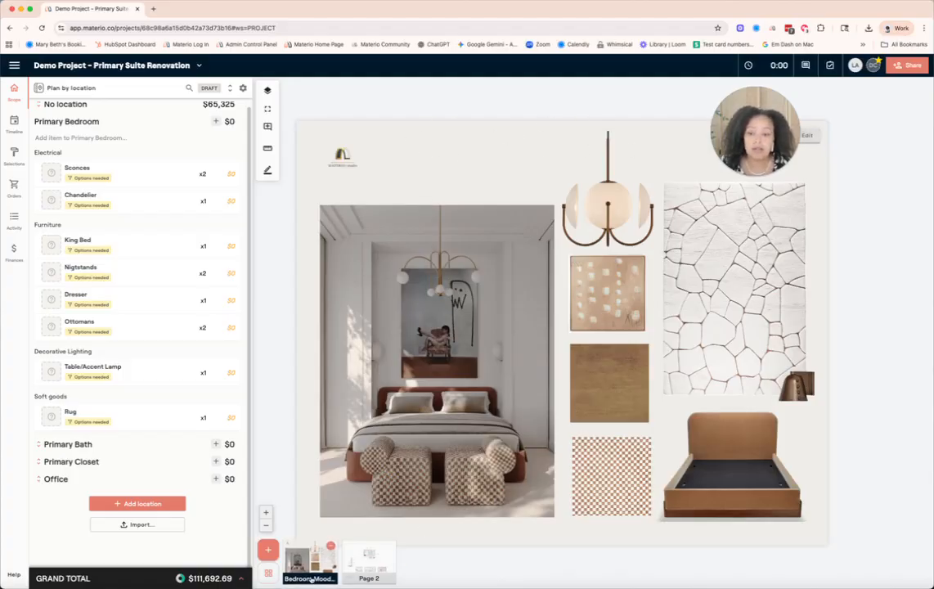
- Duplicate the Bedroom Moodboard page in the project
{"action": "mouse_move", "coordinate": [302, 548]}
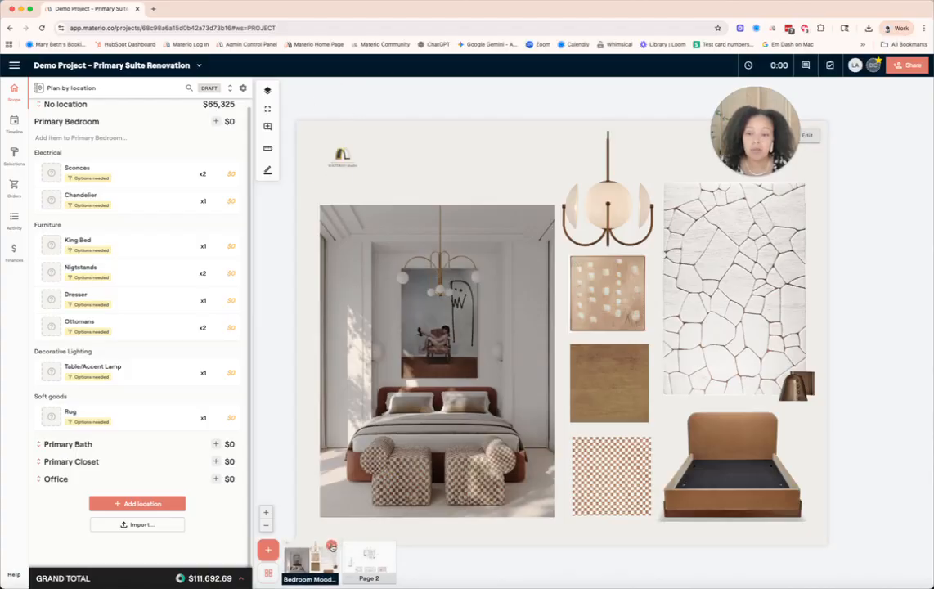
{"action": "left_click", "coordinate": [331, 546]}
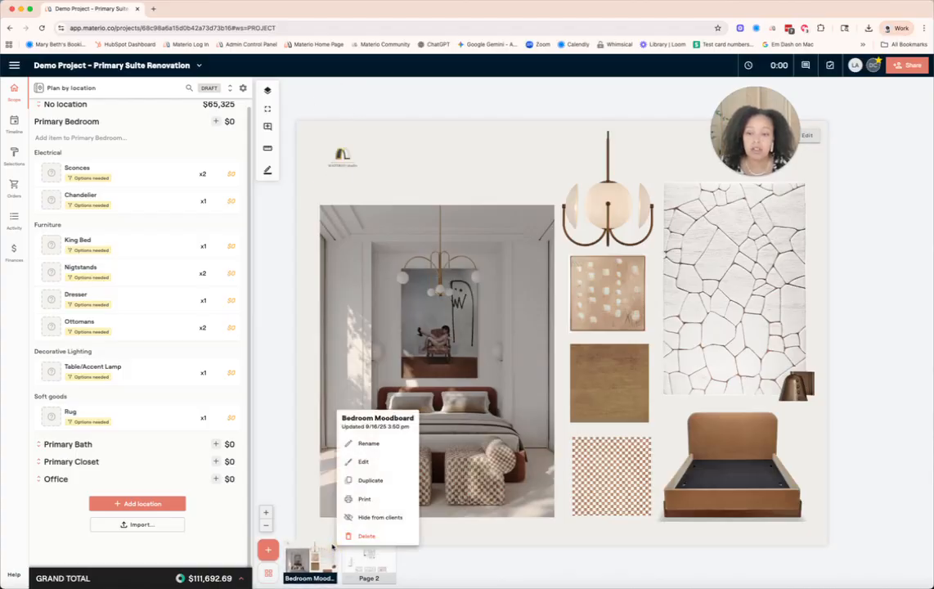
{"action": "left_click", "coordinate": [369, 480]}
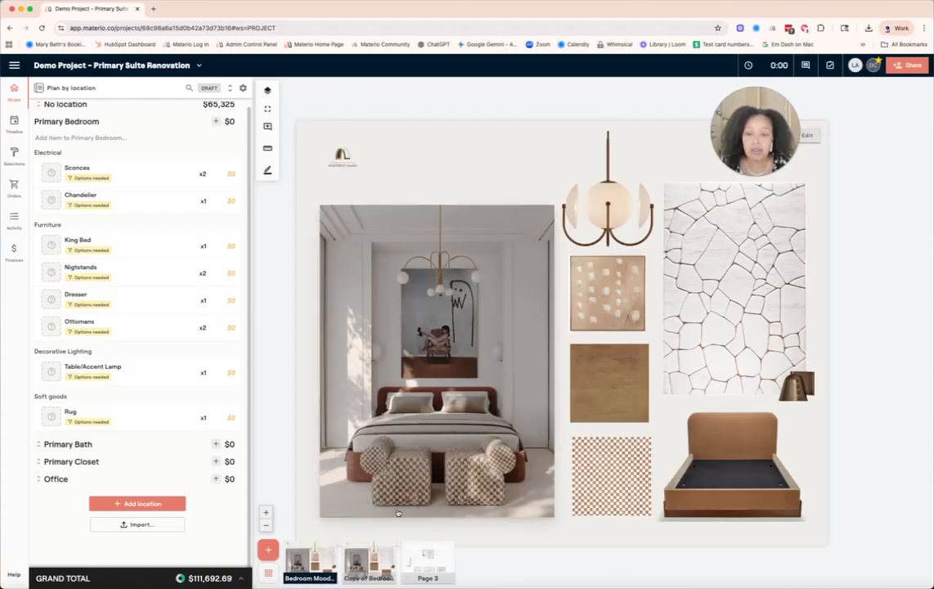
- Open the copied Bedroom Moodboard for editing and replace its large bedroom render with a newly uploaded bedroom image
{"action": "left_click", "coordinate": [371, 570]}
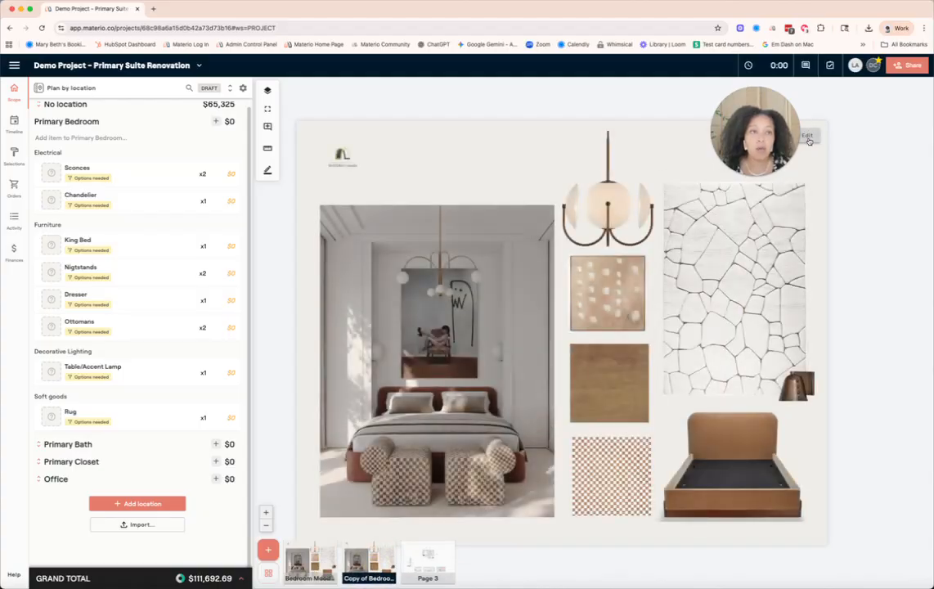
{"action": "left_click", "coordinate": [808, 135]}
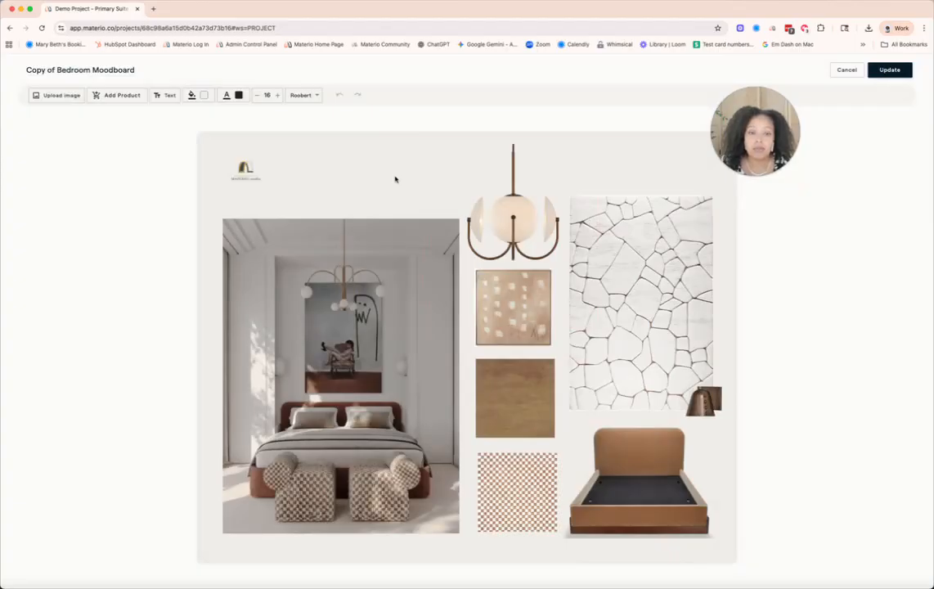
{"action": "left_click", "coordinate": [386, 227]}
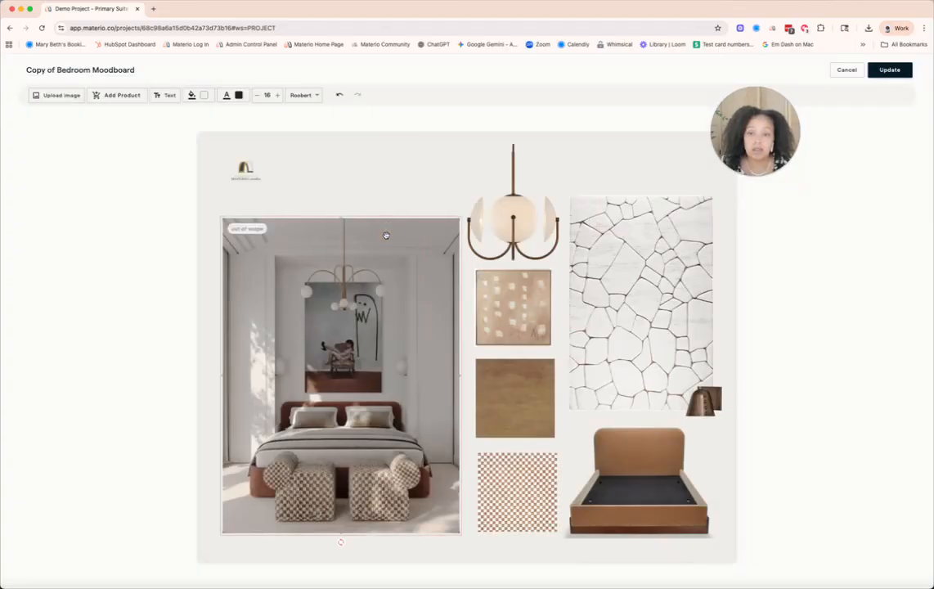
{"action": "left_click", "coordinate": [350, 202]}
{"action": "left_click", "coordinate": [63, 95]}
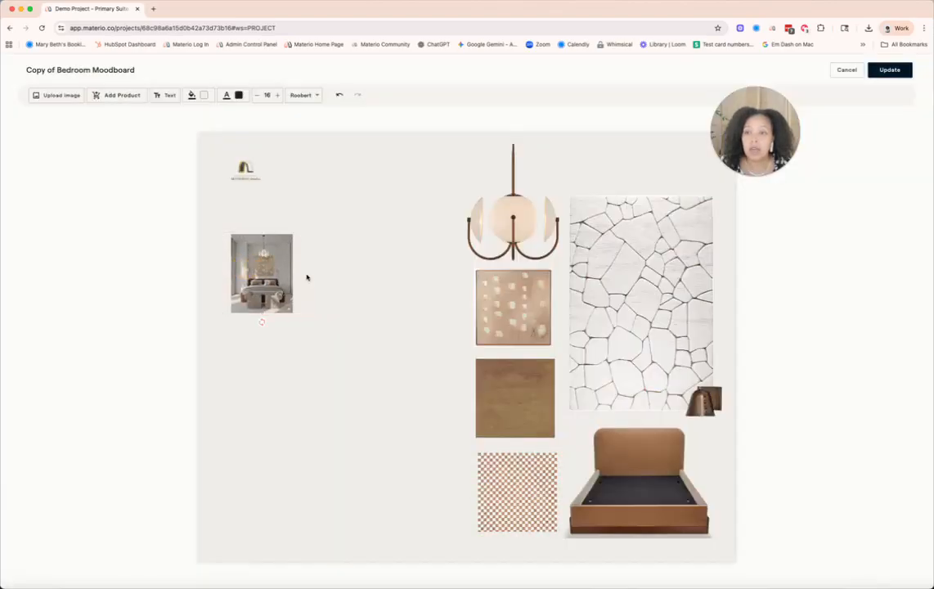
- Set the uploaded bedroom image to fill its entire box and enlarge it to cover the empty area below the logo
{"action": "left_click_drag", "start_coordinate": [304, 272], "coordinate": [281, 269]}
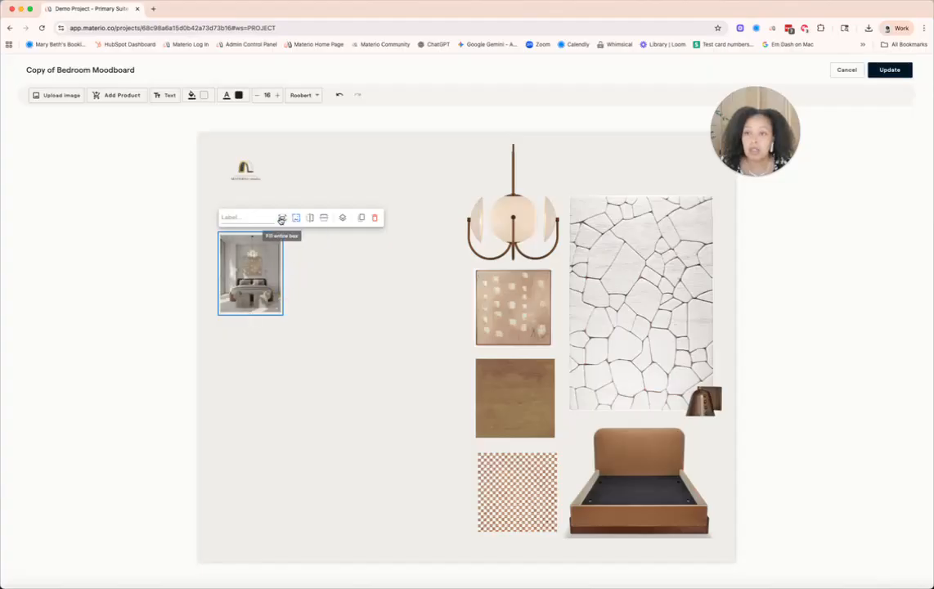
{"action": "left_click", "coordinate": [282, 219]}
{"action": "left_click_drag", "start_coordinate": [281, 313], "coordinate": [454, 545]}
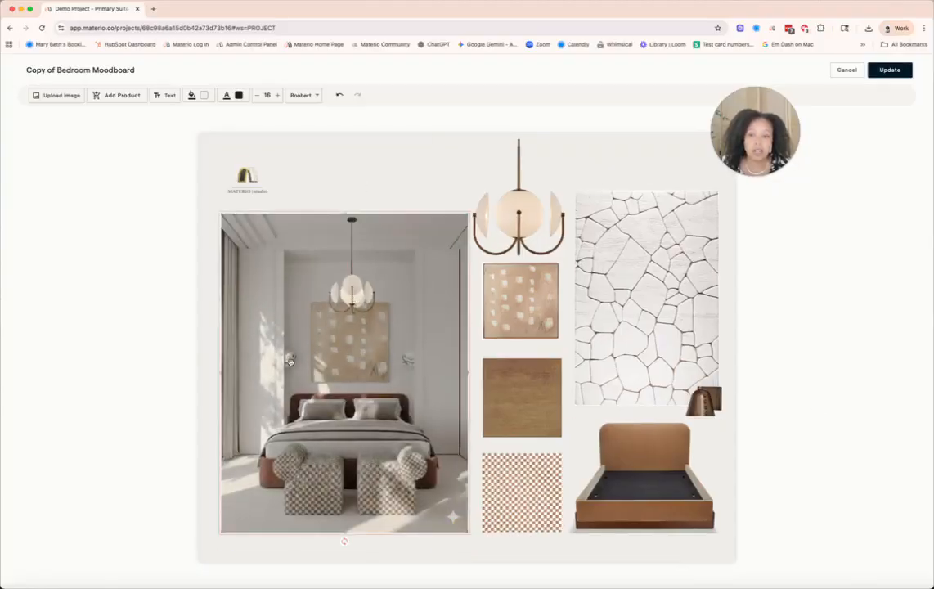
- Nudge the brass sconce slightly down at the lower corner of the stone-patterned rug
{"action": "left_click", "coordinate": [699, 410]}
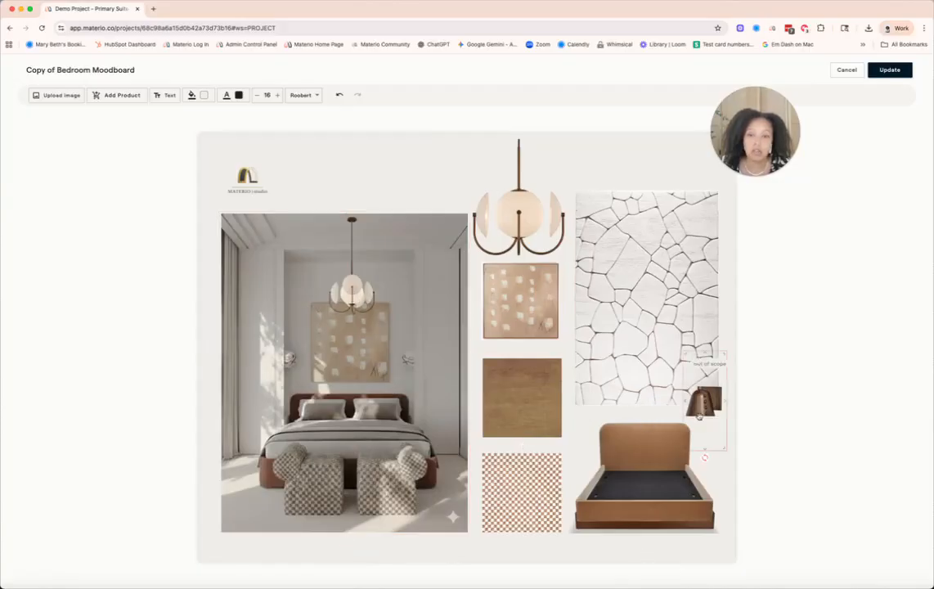
{"action": "left_click", "coordinate": [302, 362]}
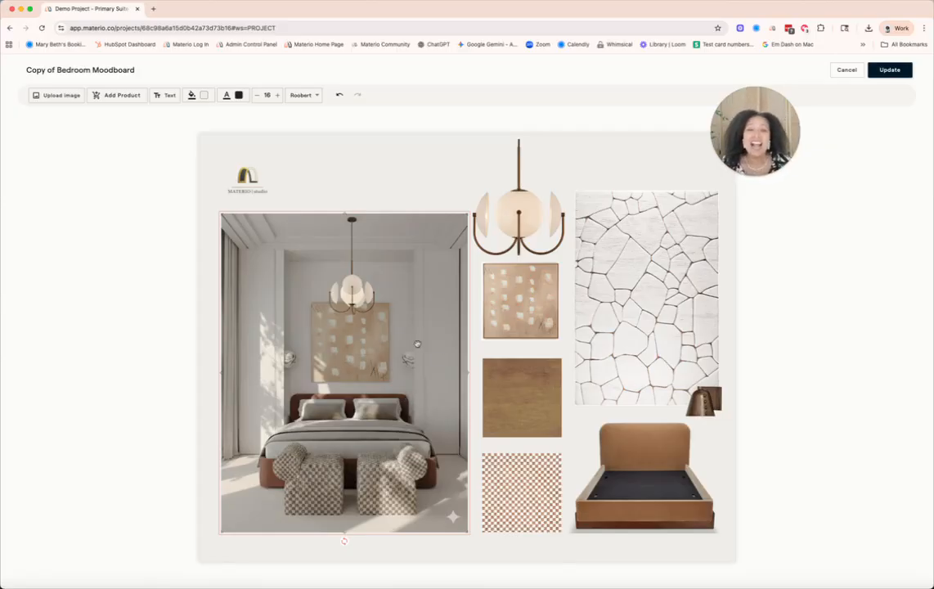
{"action": "left_click", "coordinate": [513, 380]}
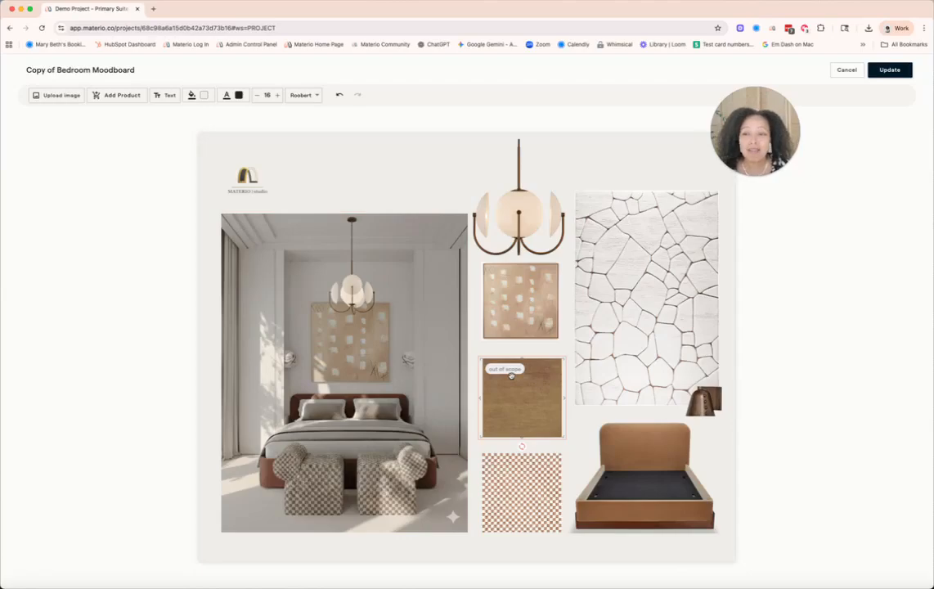
{"action": "left_click", "coordinate": [612, 295]}
{"action": "left_click", "coordinate": [705, 402]}
{"action": "left_click_drag", "start_coordinate": [705, 402], "coordinate": [705, 407]}
{"action": "left_click", "coordinate": [827, 495]}
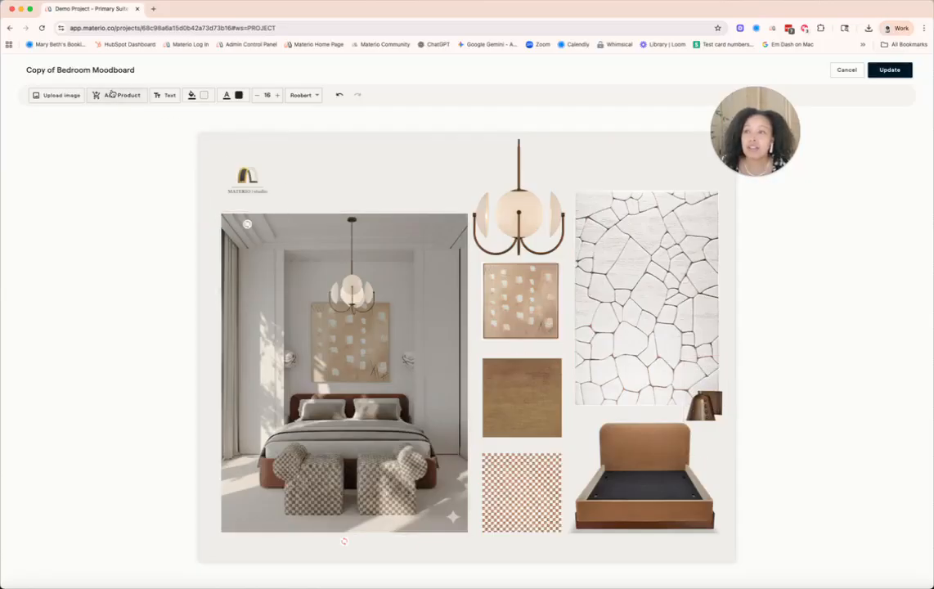
- Add the Alabaster Hemisphere 7.5" from the Design Library and place it between the logo and the chandelier
{"action": "left_click", "coordinate": [112, 95]}
{"action": "left_click", "coordinate": [138, 152]}
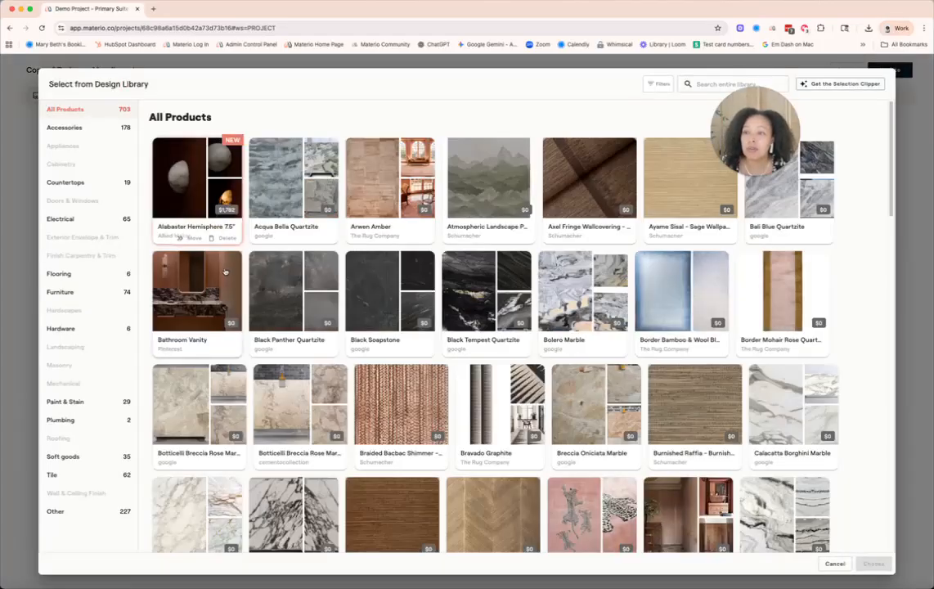
{"action": "left_click", "coordinate": [226, 152]}
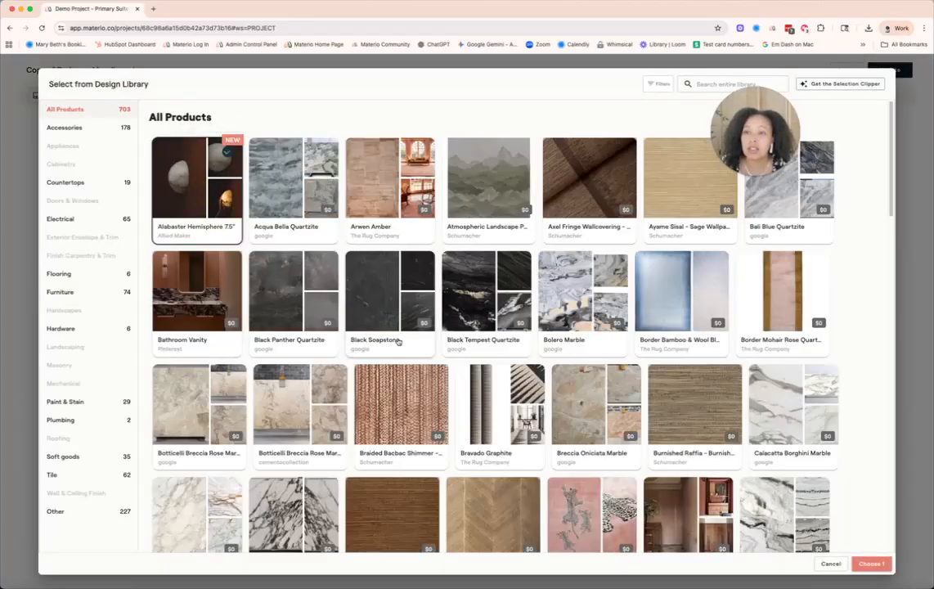
{"action": "left_click", "coordinate": [870, 565]}
{"action": "left_click_drag", "start_coordinate": [246, 219], "coordinate": [424, 206]}
- Try the alternative photos of the Alabaster Hemisphere, choose the last one and remove its background
{"action": "left_click", "coordinate": [437, 202]}
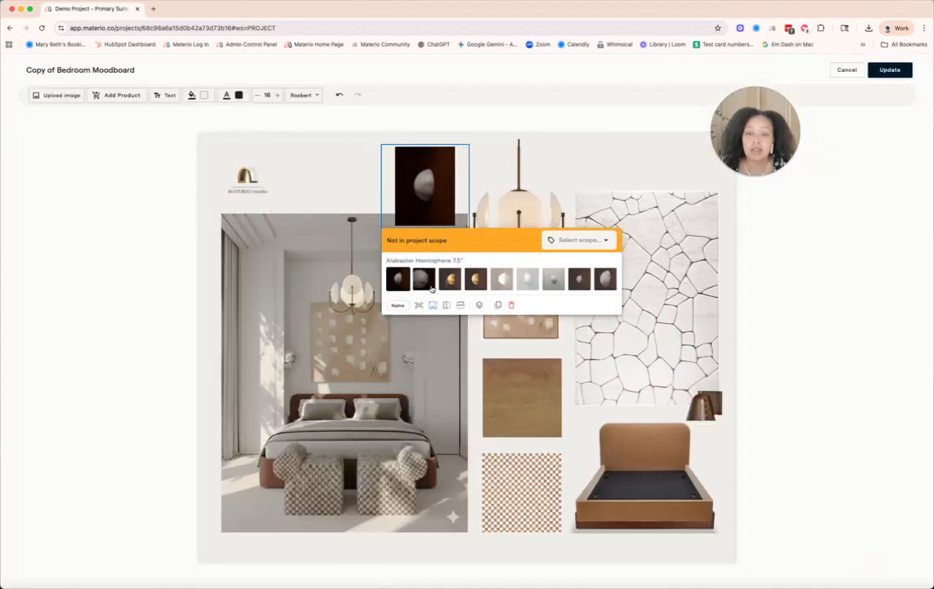
{"action": "left_click", "coordinate": [426, 283]}
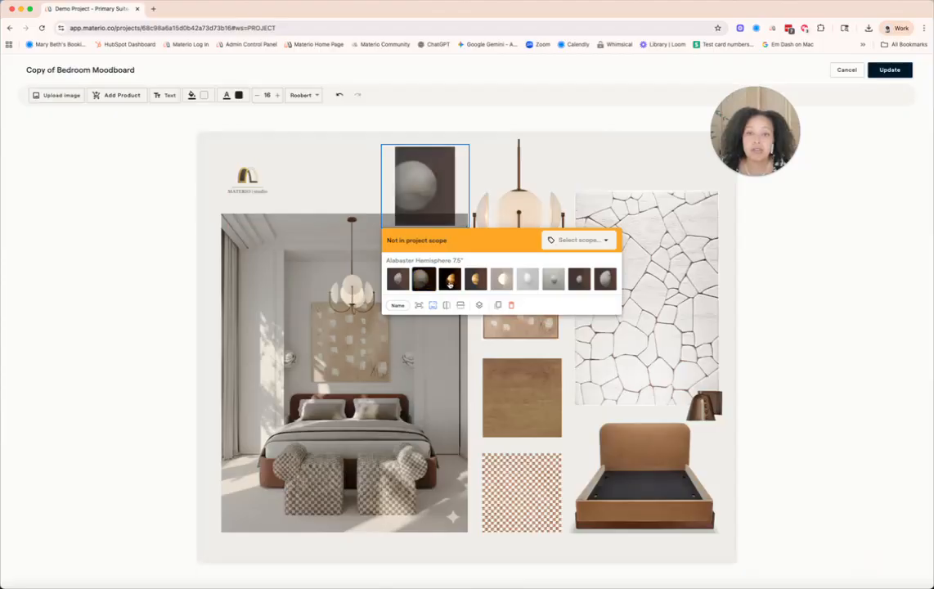
{"action": "left_click", "coordinate": [450, 281]}
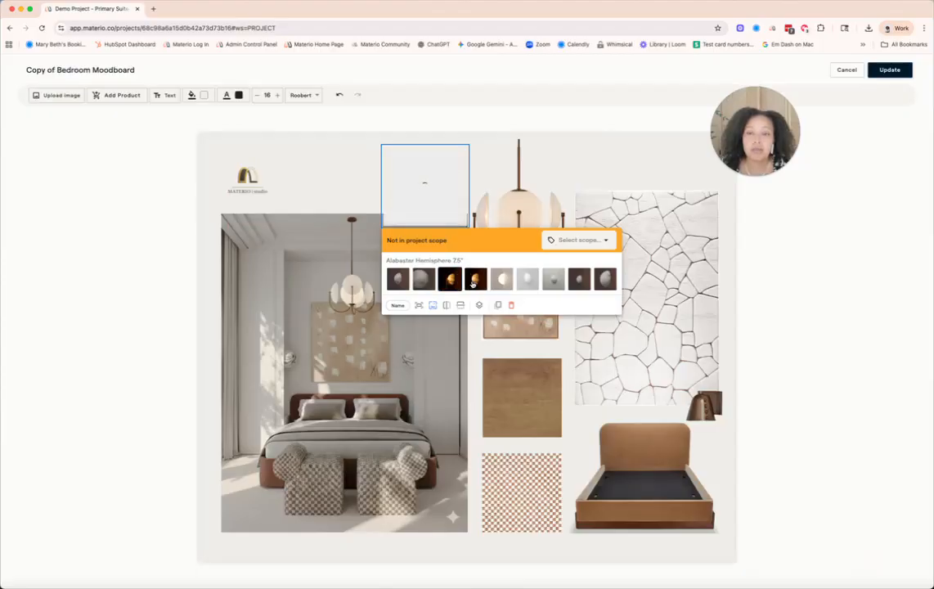
{"action": "left_click", "coordinate": [474, 281]}
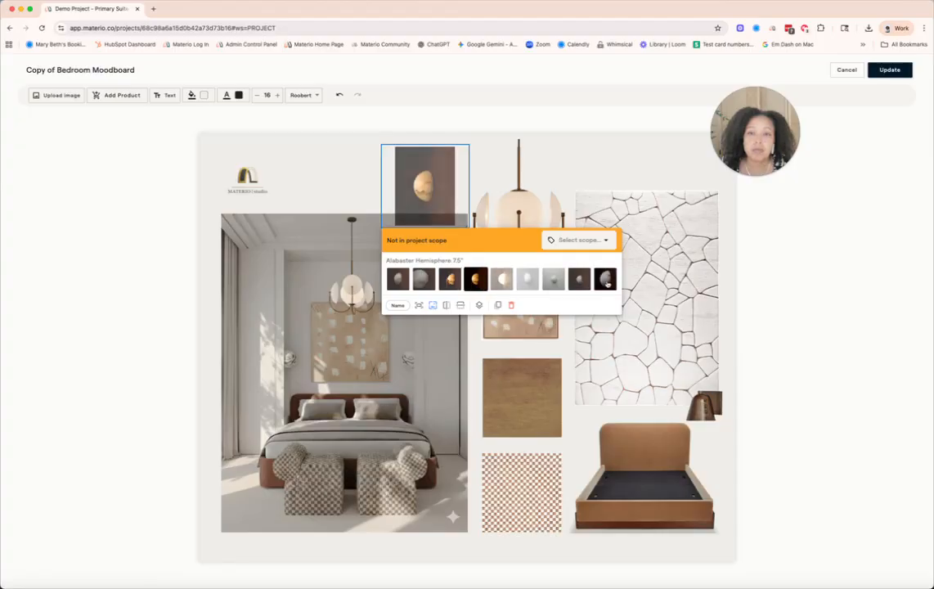
{"action": "left_click", "coordinate": [605, 281]}
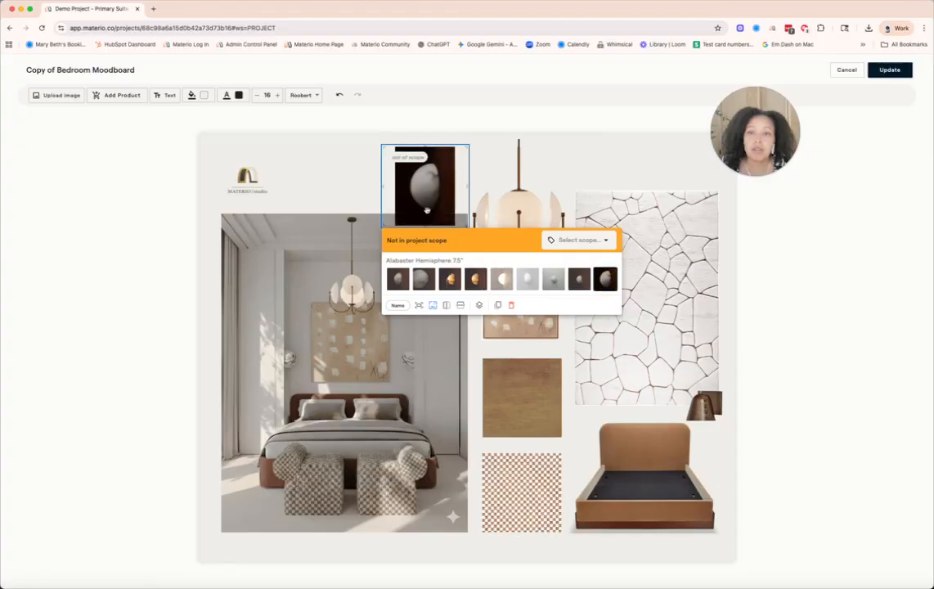
{"action": "left_click", "coordinate": [434, 307]}
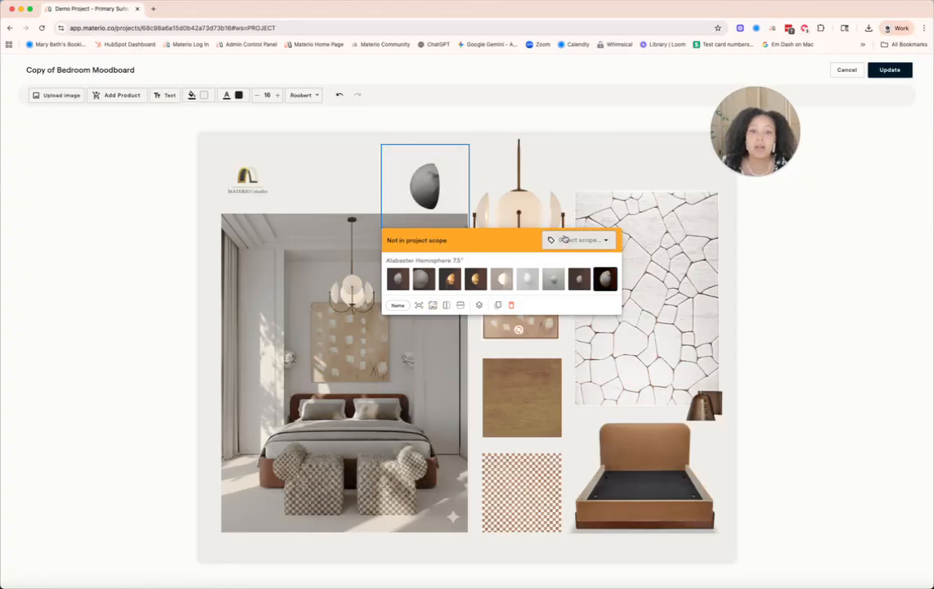
- Set the Alabaster Hemisphere image to fill its entire box and position it over the rug just above the brass sconce
{"action": "left_click", "coordinate": [294, 131]}
{"action": "left_click_drag", "start_coordinate": [425, 186], "coordinate": [687, 413]}
{"action": "left_click", "coordinate": [700, 405]}
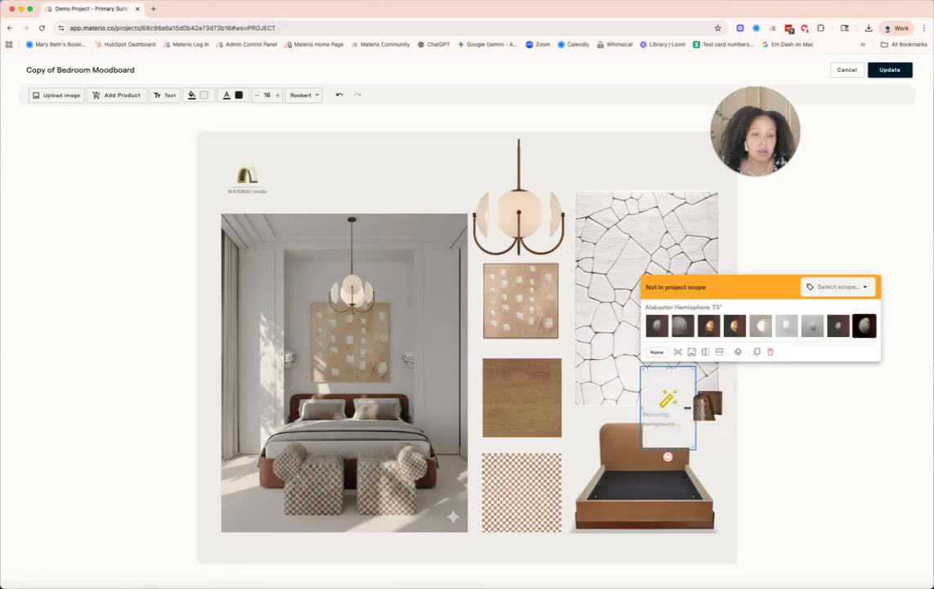
{"action": "left_click_drag", "start_coordinate": [696, 407], "coordinate": [714, 405]}
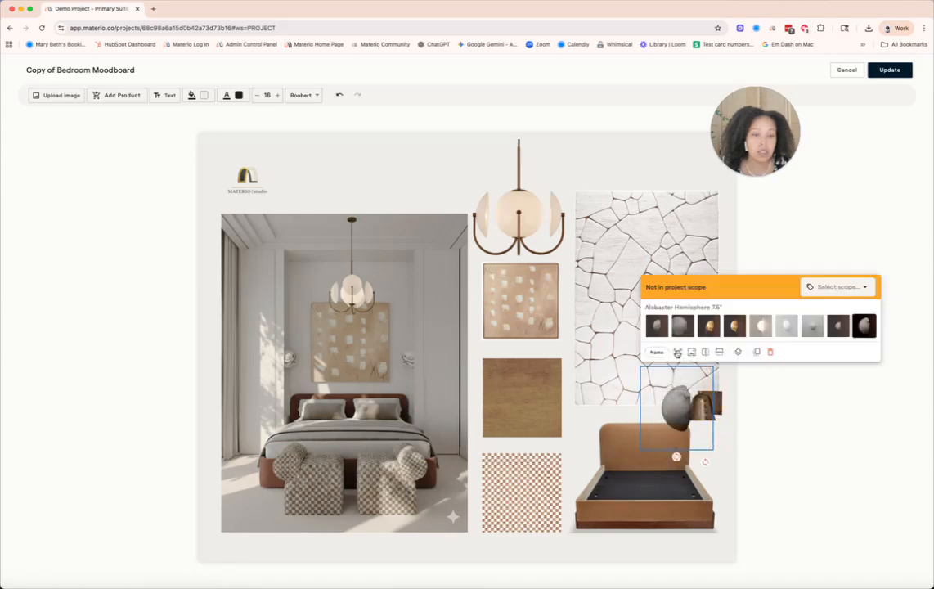
{"action": "left_click", "coordinate": [677, 353]}
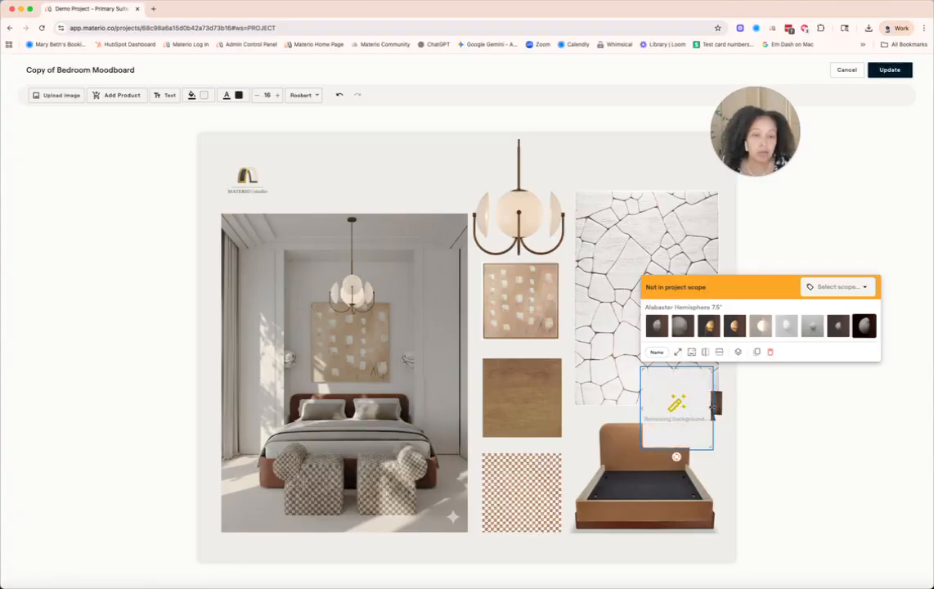
{"action": "left_click_drag", "start_coordinate": [712, 406], "coordinate": [697, 370]}
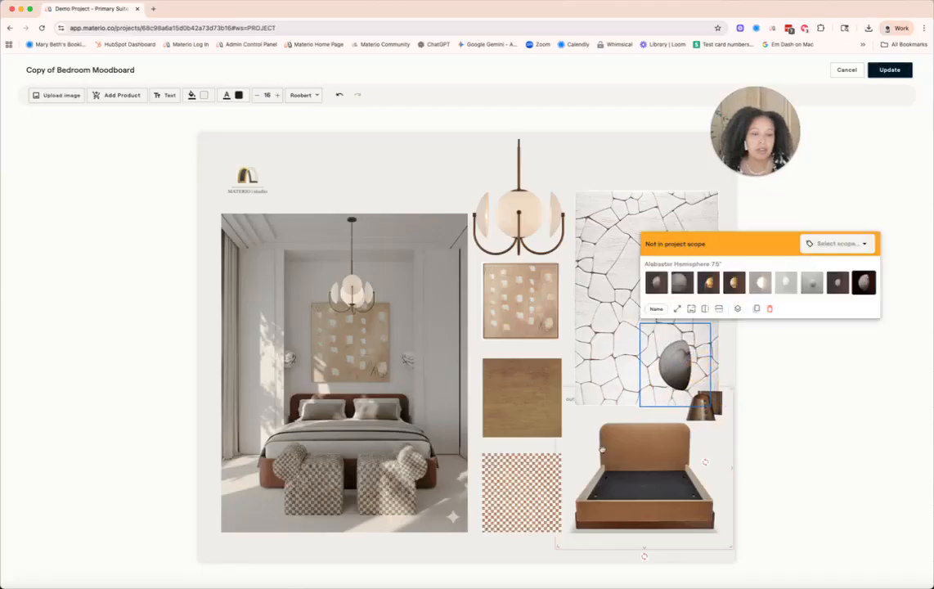
- Move the Alabaster Hemisphere beside the chandelier and delete it from the board
{"action": "left_click", "coordinate": [581, 443]}
{"action": "left_click", "coordinate": [367, 169]}
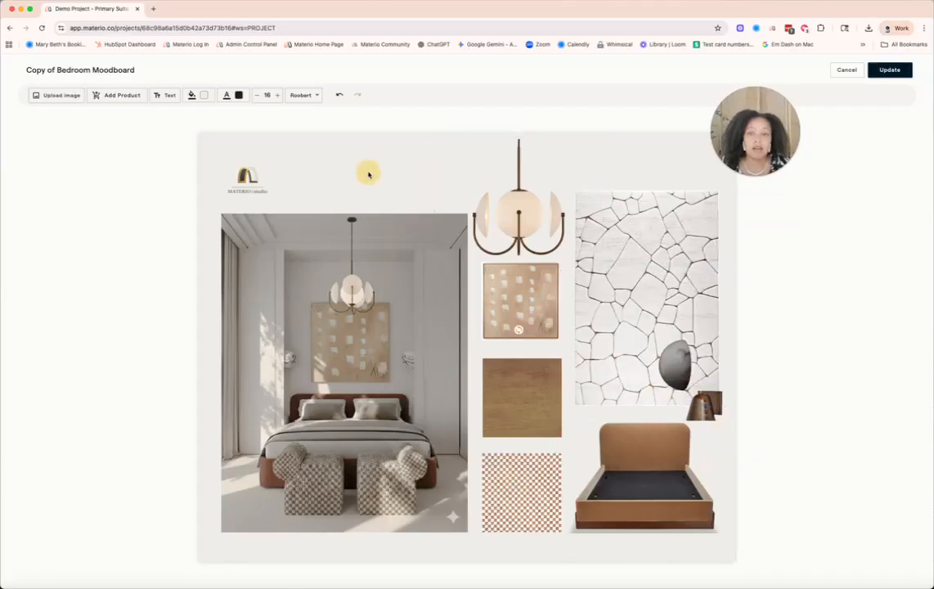
{"action": "left_click_drag", "start_coordinate": [687, 357], "coordinate": [593, 174]}
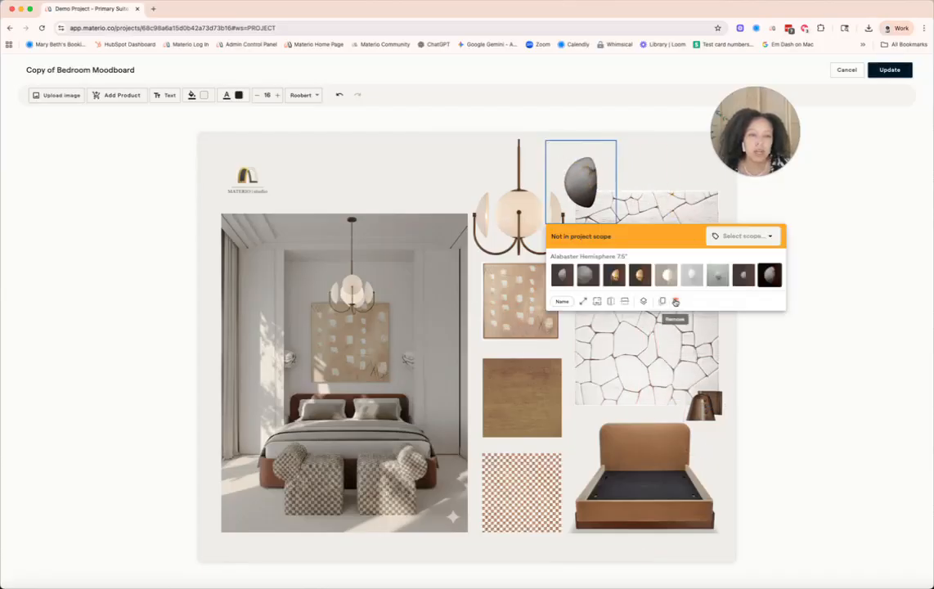
{"action": "left_click", "coordinate": [676, 299]}
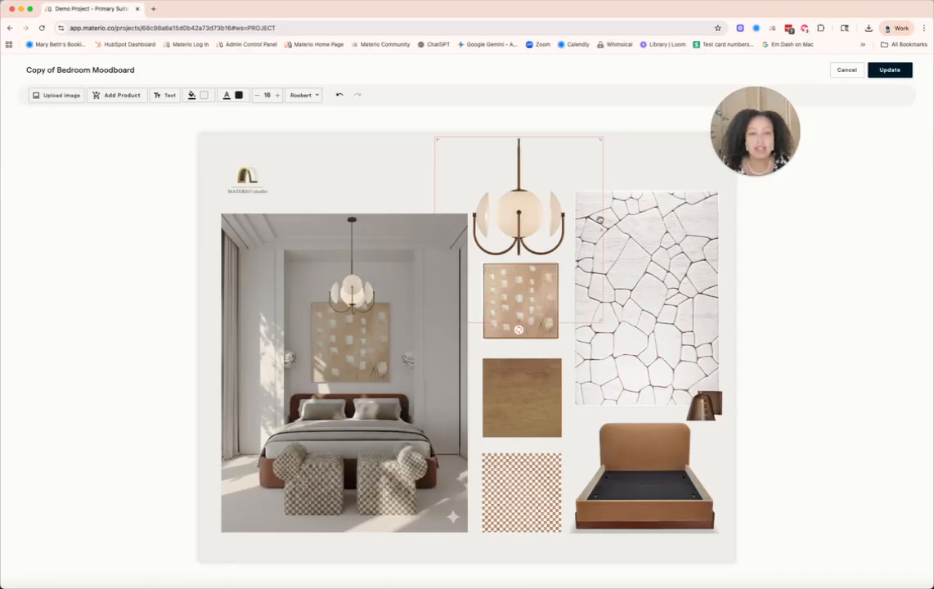
- Rename the copied board so its name starts with Bedroom Moodboard, and save the update
{"action": "left_click", "coordinate": [307, 348]}
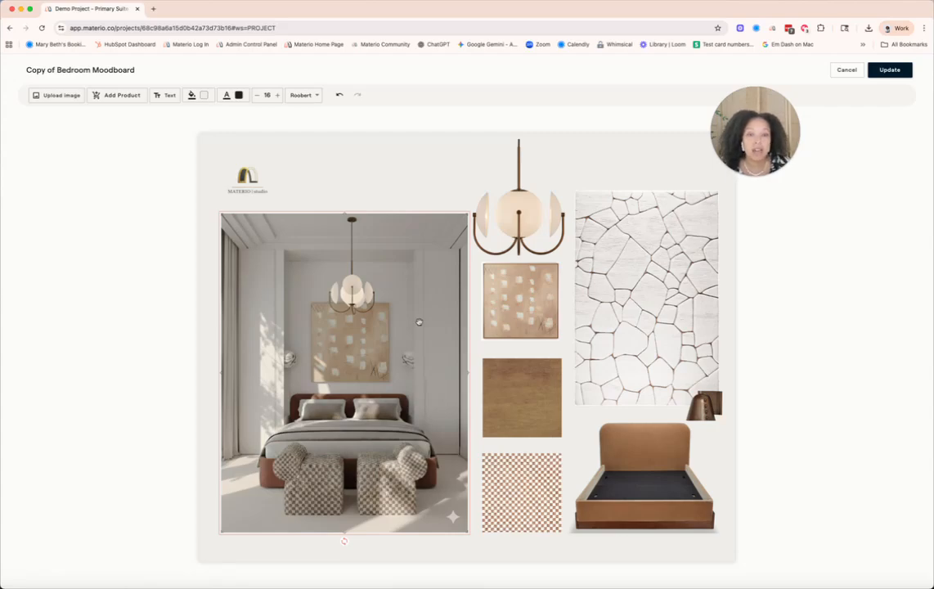
{"action": "left_click", "coordinate": [127, 70]}
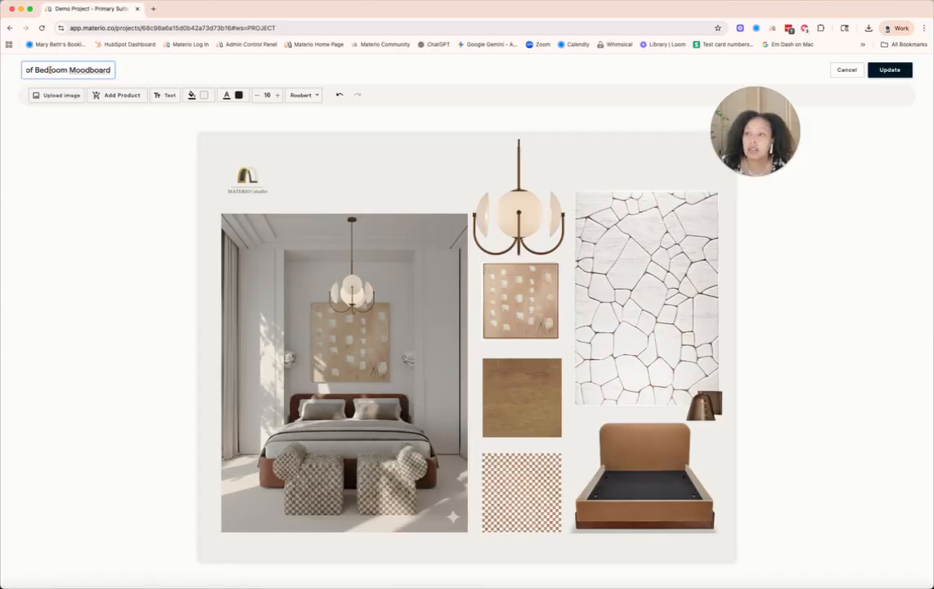
{"action": "key", "text": "ctrl+a"}
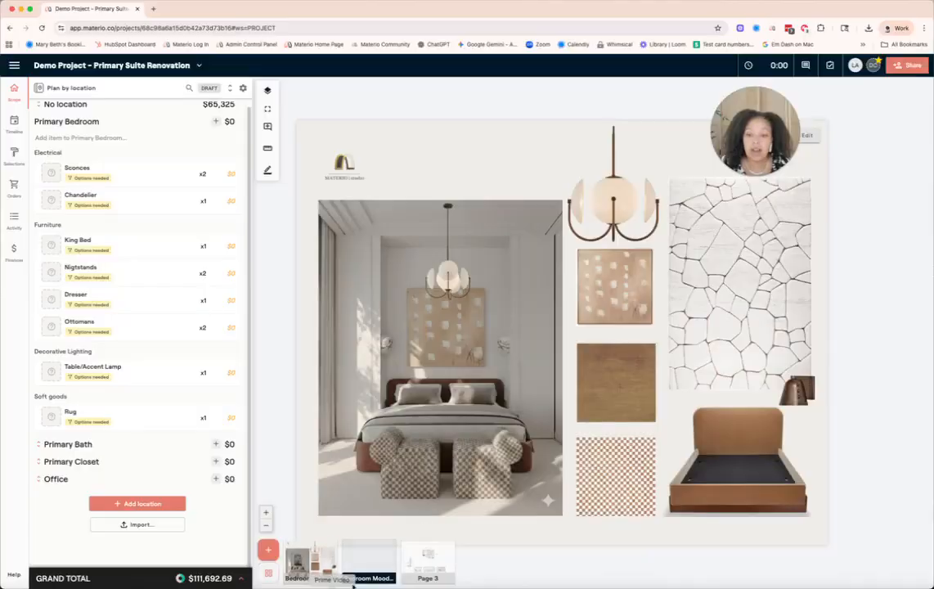
- Create a new board and enlarge the studio logo in its upper-left corner
{"action": "left_click", "coordinate": [267, 549]}
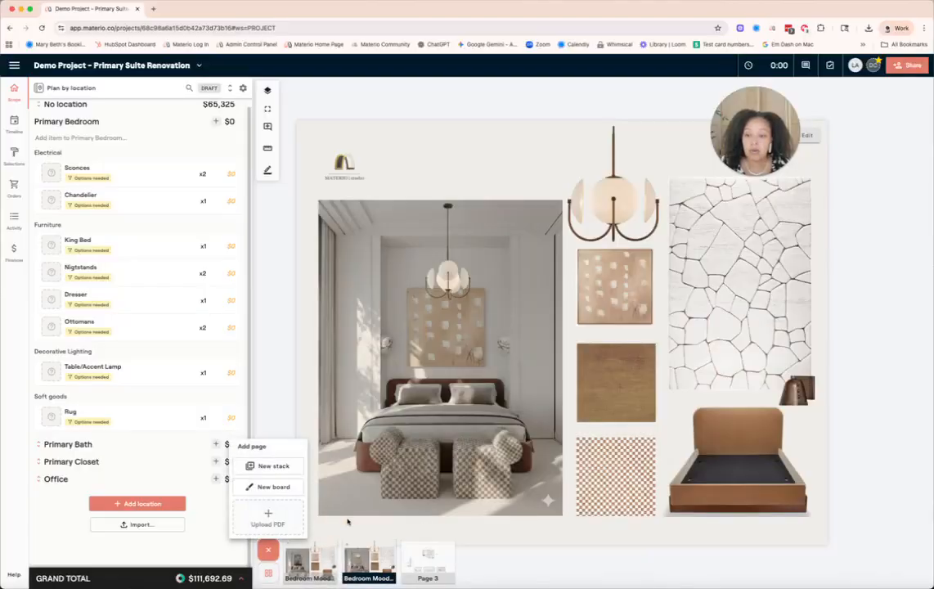
{"action": "left_click", "coordinate": [288, 487]}
{"action": "left_click", "coordinate": [256, 163]}
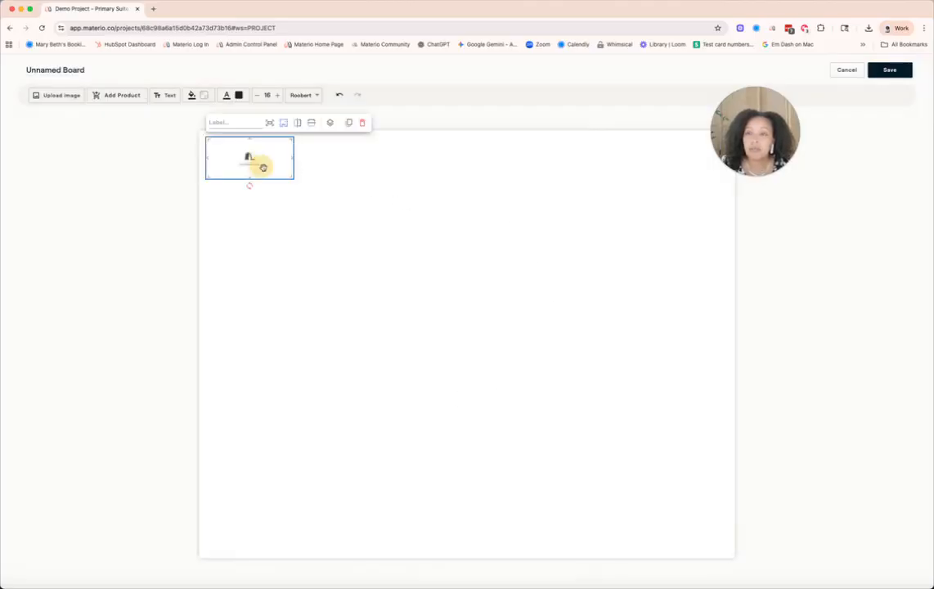
{"action": "left_click_drag", "start_coordinate": [293, 180], "coordinate": [299, 207]}
{"action": "left_click", "coordinate": [364, 206]}
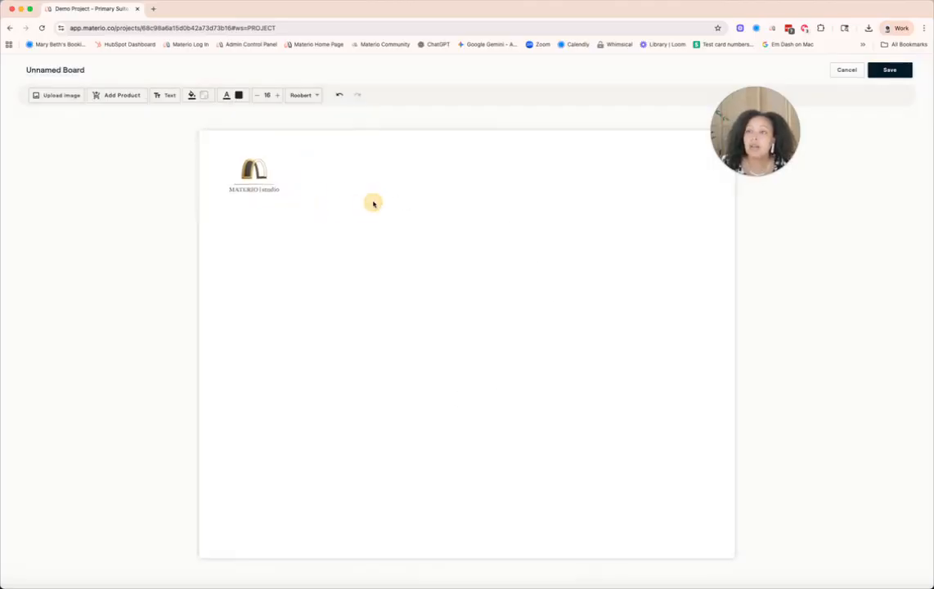
- Add the Bathroom Vanity product from the Design Library and place it in the right half of the new board
{"action": "left_click", "coordinate": [122, 95]}
{"action": "left_click", "coordinate": [138, 164]}
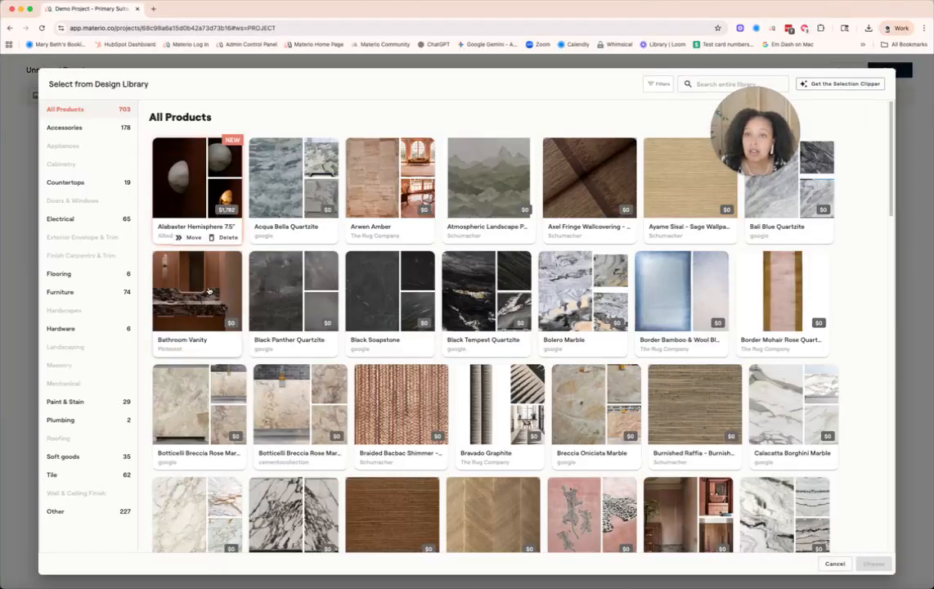
{"action": "left_click", "coordinate": [208, 290]}
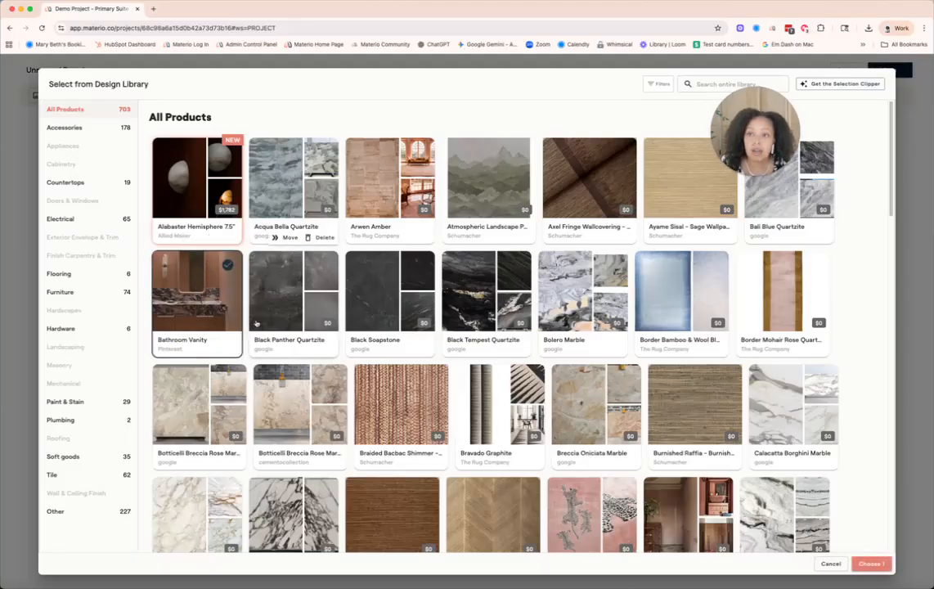
{"action": "left_click", "coordinate": [869, 564]}
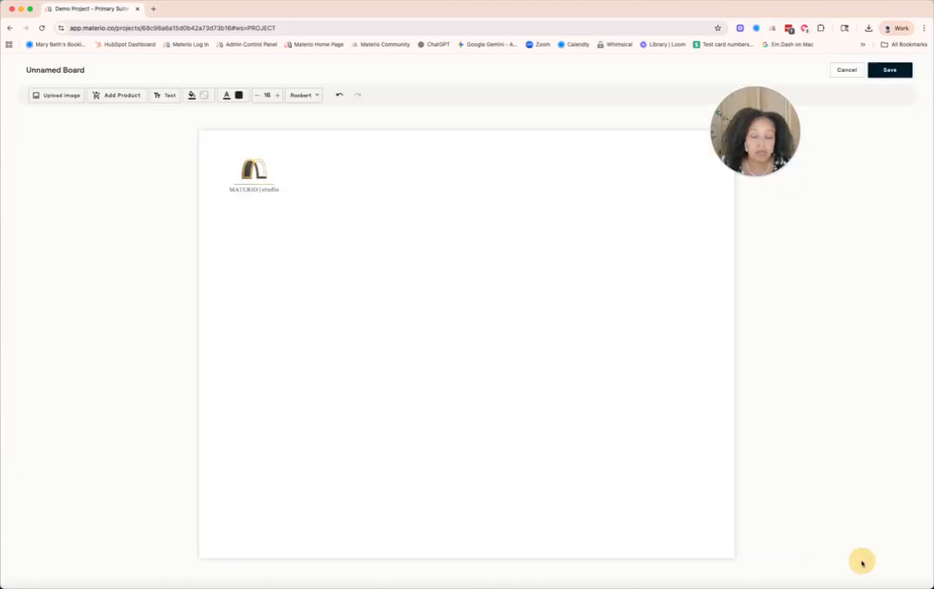
{"action": "left_click_drag", "start_coordinate": [226, 283], "coordinate": [595, 319]}
{"action": "left_click", "coordinate": [387, 396]}
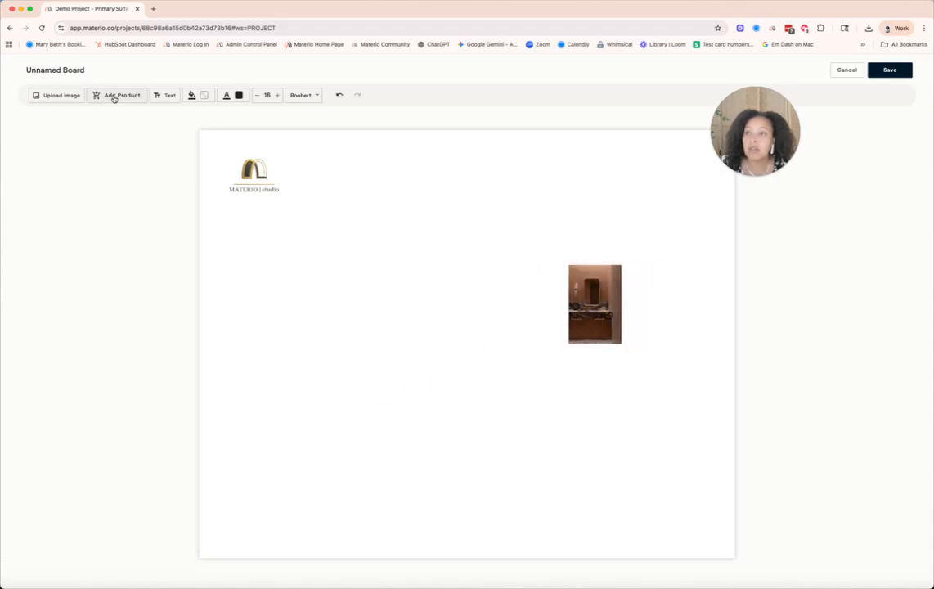
- Upload the bedroom render with the arched chandelier to the board and enlarge it to fill the left half below the logo
{"action": "left_click", "coordinate": [63, 96]}
{"action": "left_click", "coordinate": [465, 270]}
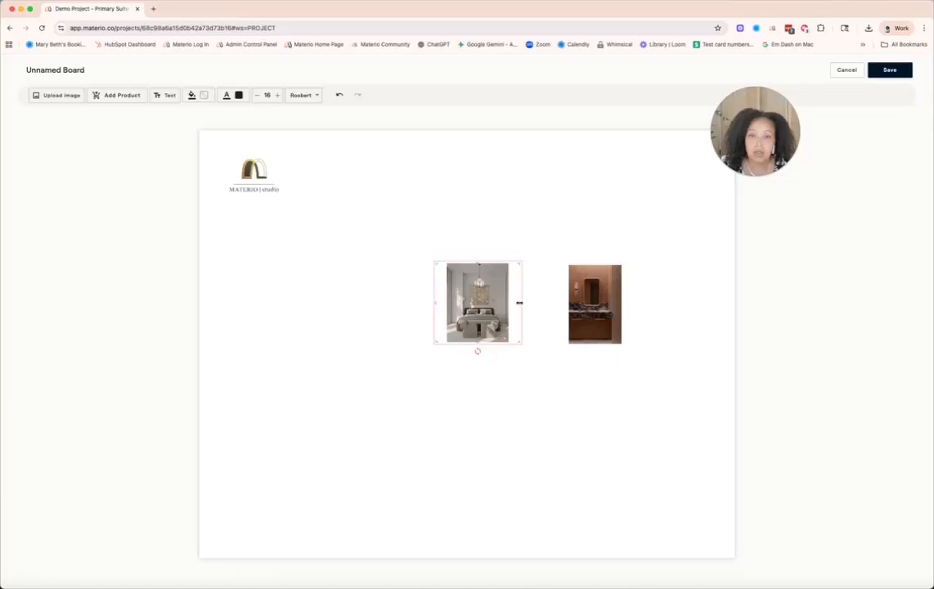
{"action": "left_click_drag", "start_coordinate": [520, 303], "coordinate": [498, 301]}
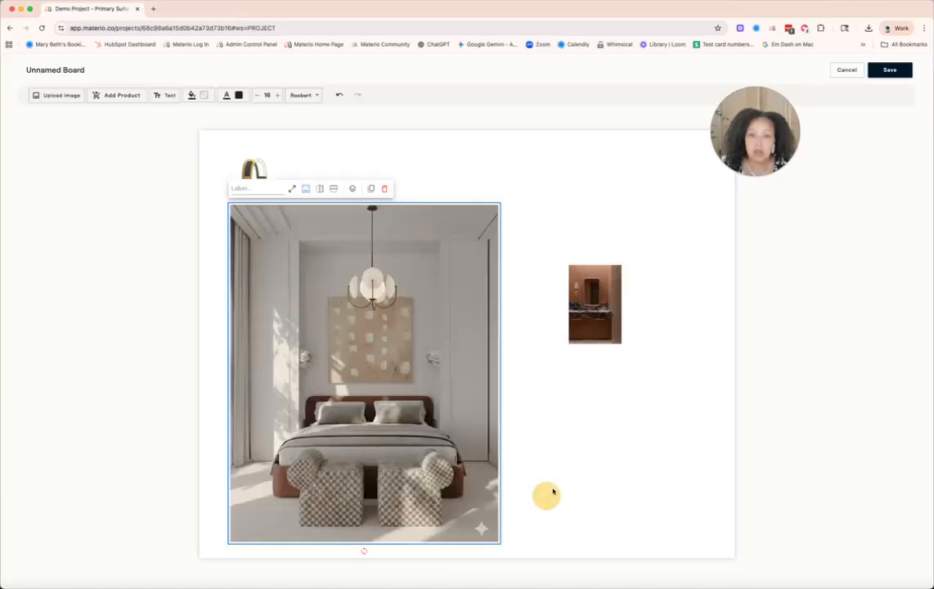
- Move the Bathroom Vanity image closer to the bedroom render and enlarge it to about the render's height
{"action": "left_click_drag", "start_coordinate": [637, 303], "coordinate": [607, 305]}
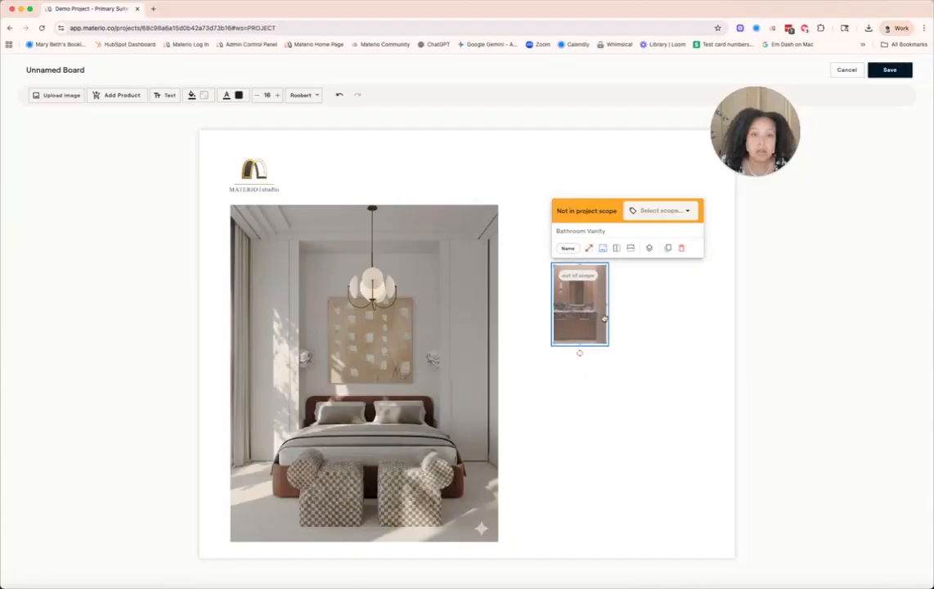
{"action": "left_click_drag", "start_coordinate": [609, 346], "coordinate": [758, 536]}
{"action": "left_click", "coordinate": [376, 158]}
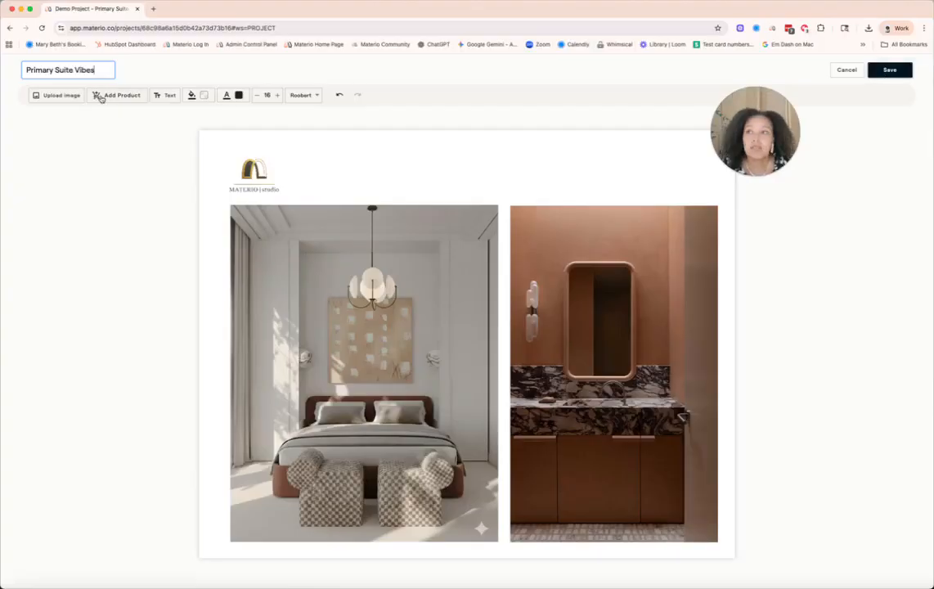
- Name the board Primary Suite Moodboard and save it
{"action": "left_click", "coordinate": [80, 71]}
{"action": "left_click_drag", "start_coordinate": [77, 71], "coordinate": [119, 73]}
{"action": "type", "text": "Moodboard"}
{"action": "left_click", "coordinate": [891, 71]}
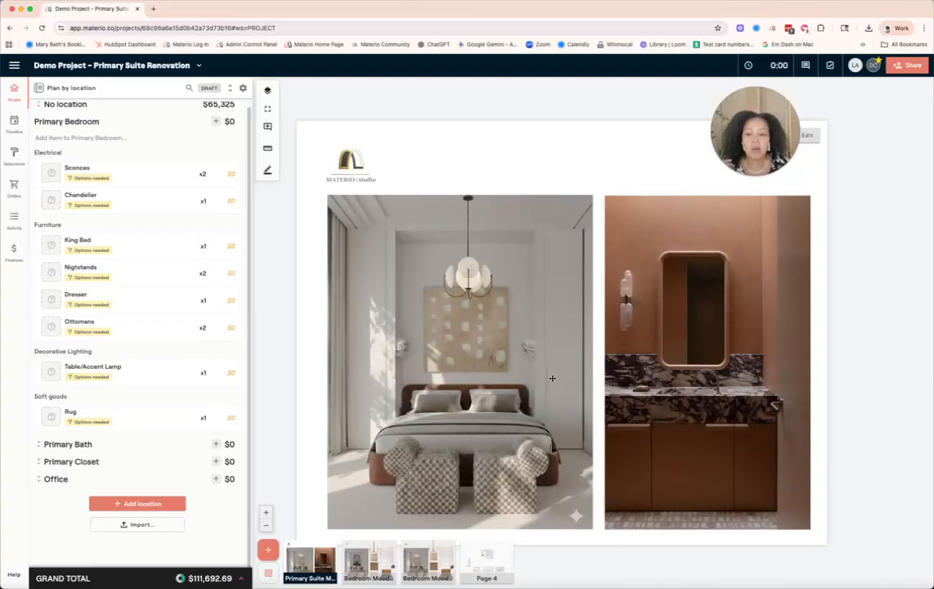
- Combine the Primary Suite Moodboard and the two Bedroom Moodboard pages into one stack
{"action": "left_click", "coordinate": [374, 561]}
{"action": "left_click", "coordinate": [429, 561]}
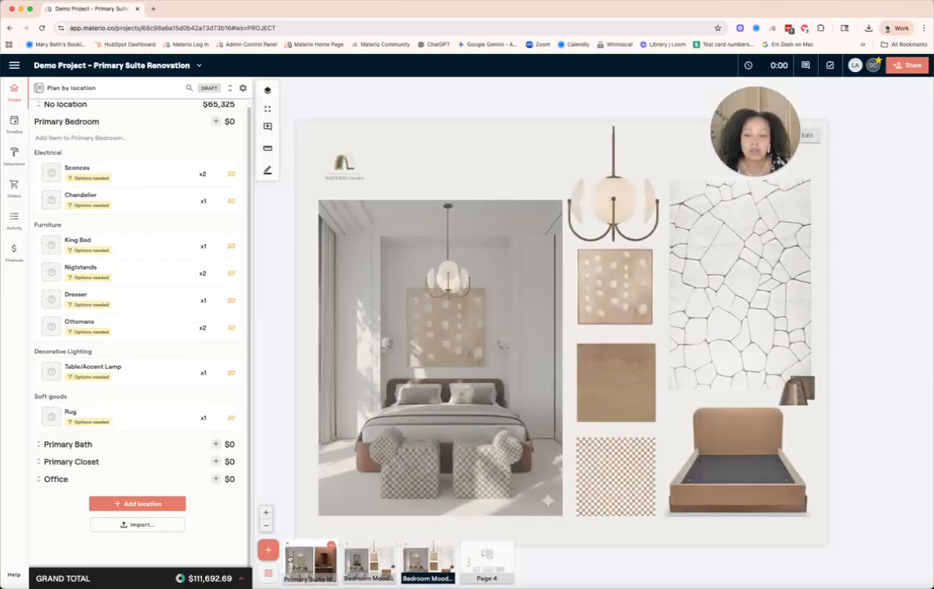
{"action": "left_click_drag", "start_coordinate": [362, 570], "coordinate": [330, 566]}
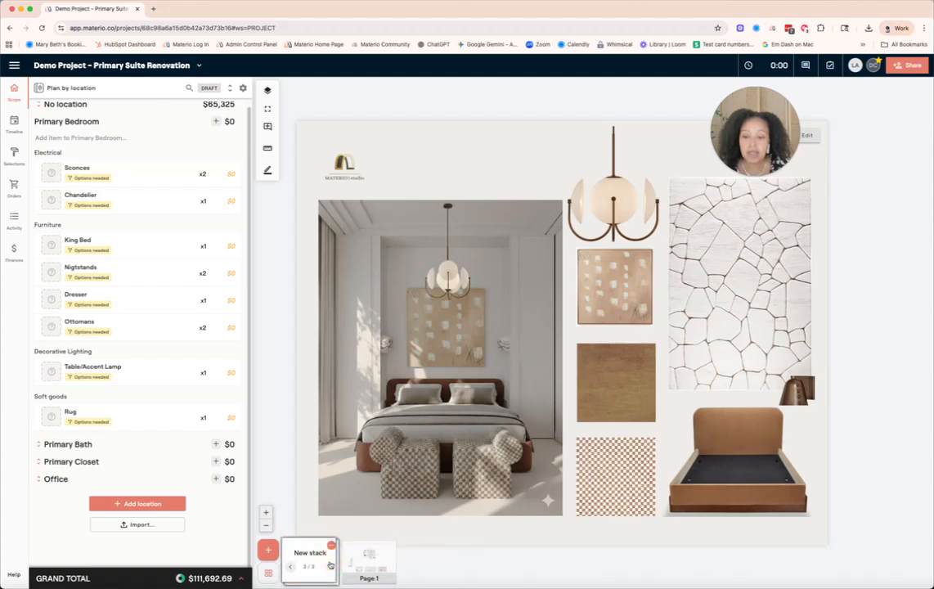
- Rename the new stack Moodboards
{"action": "right_click", "coordinate": [330, 565]}
{"action": "left_click", "coordinate": [384, 486]}
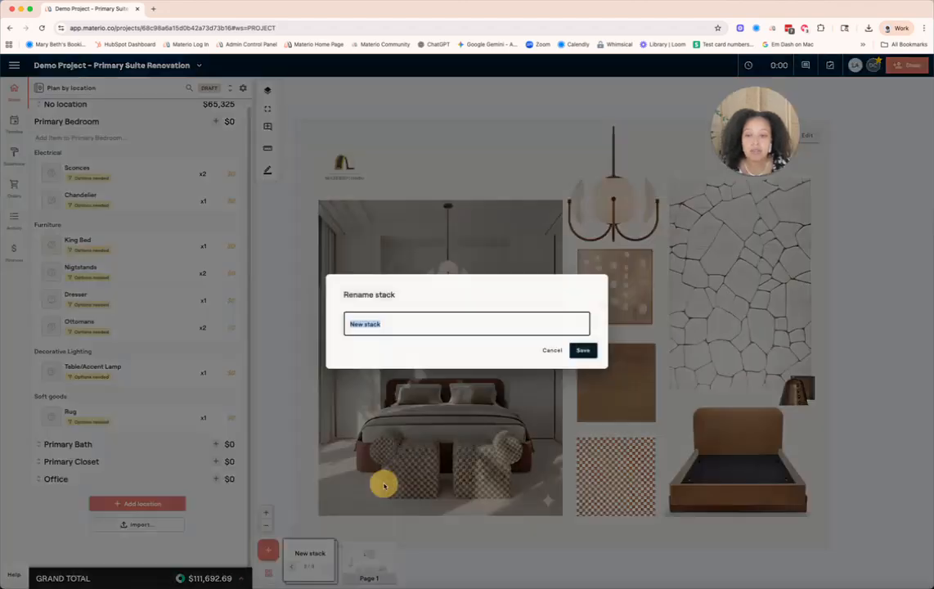
{"action": "type", "text": "Moodboards"}
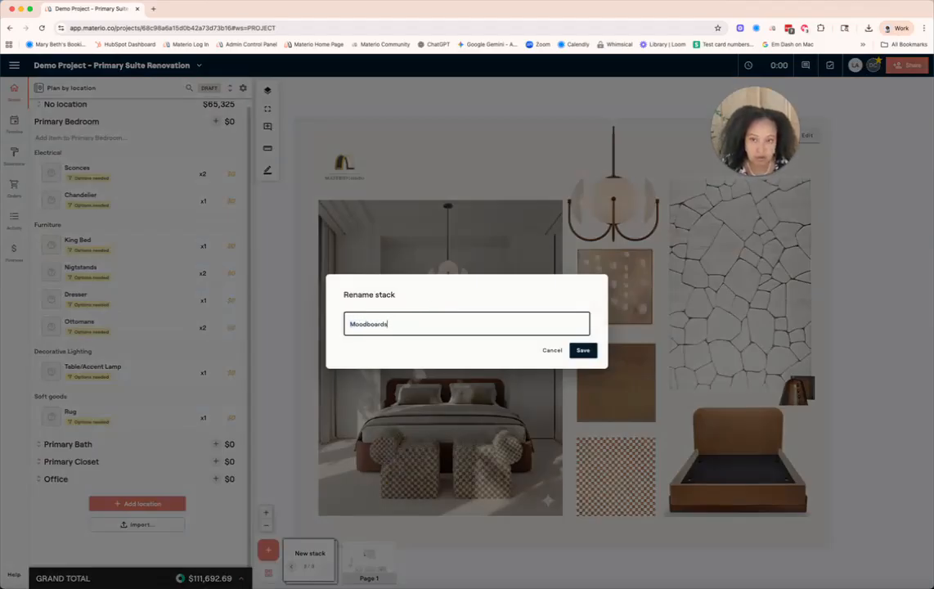
{"action": "left_click", "coordinate": [592, 351]}
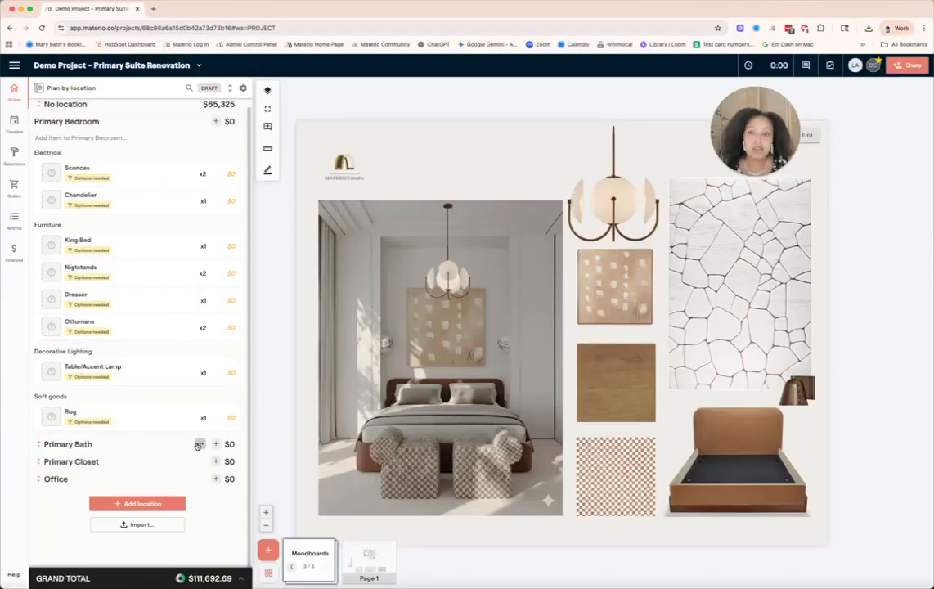
- View the contents of the Moodboards stack and page back through its boards to the Primary Suite Moodboard
{"action": "left_click", "coordinate": [307, 544]}
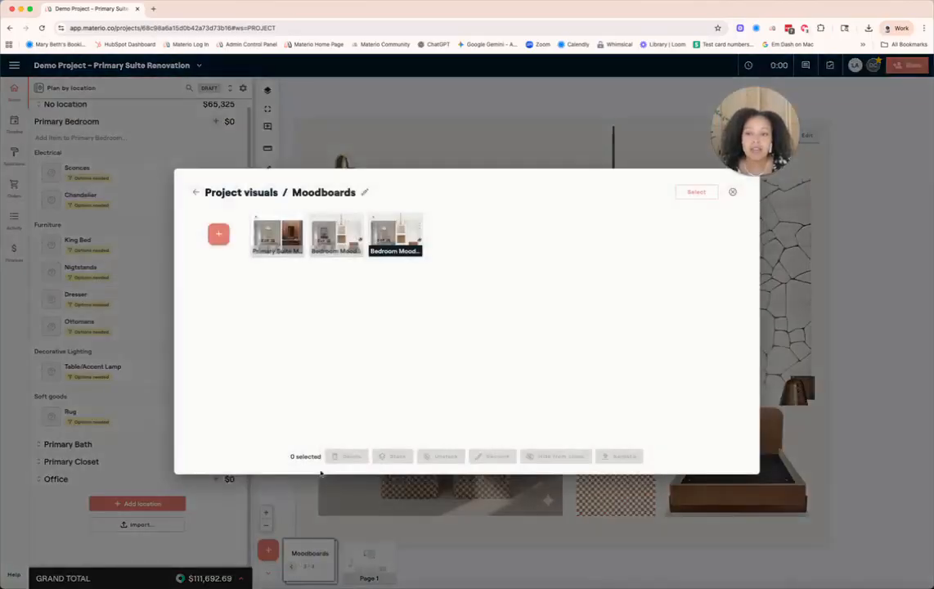
{"action": "left_click", "coordinate": [735, 191]}
{"action": "left_click", "coordinate": [735, 191]}
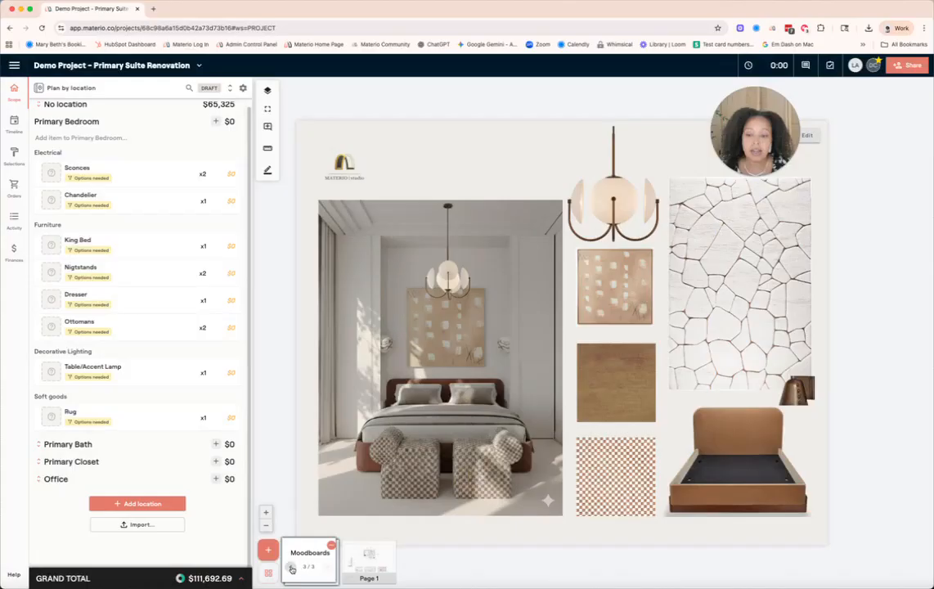
{"action": "left_click", "coordinate": [291, 567]}
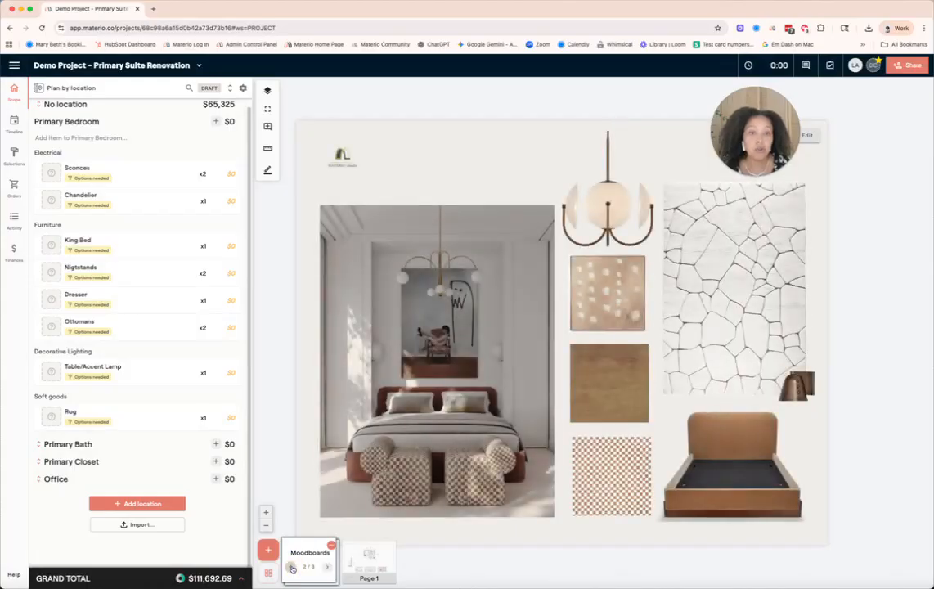
{"action": "left_click", "coordinate": [292, 567]}
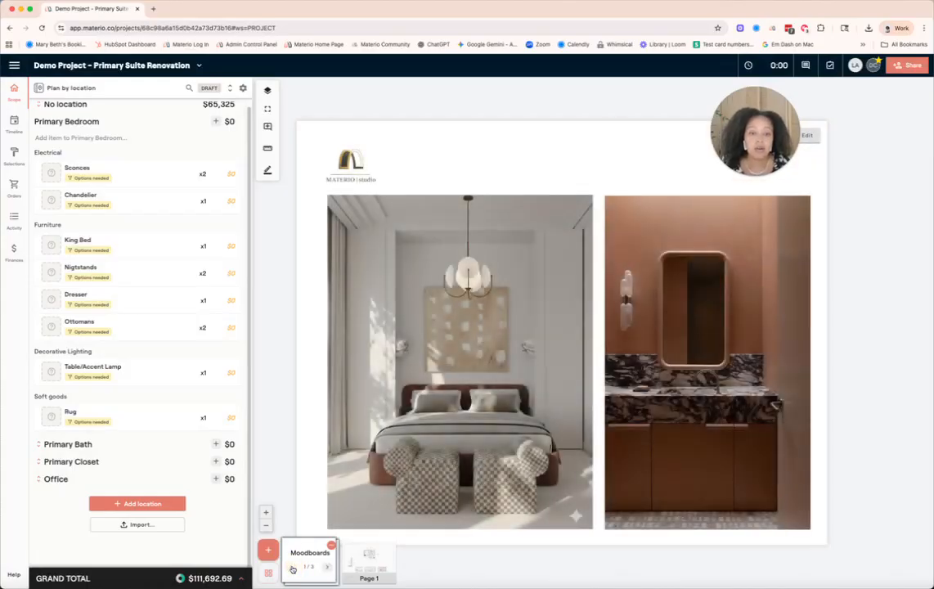
{"action": "left_click", "coordinate": [293, 568]}
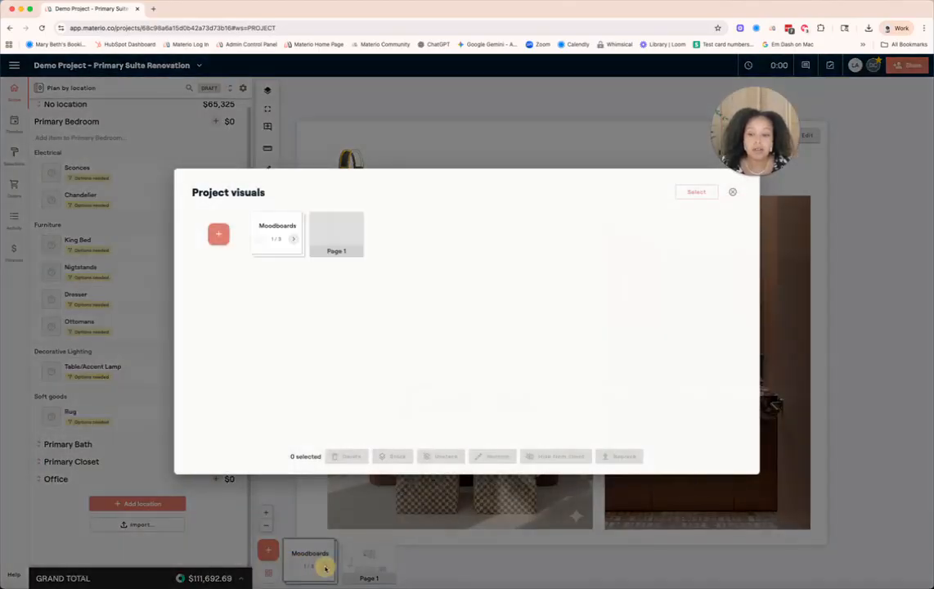
- Enlarge the vanity image slightly on the Primary Suite Moodboard and update the board
{"action": "left_click", "coordinate": [326, 569]}
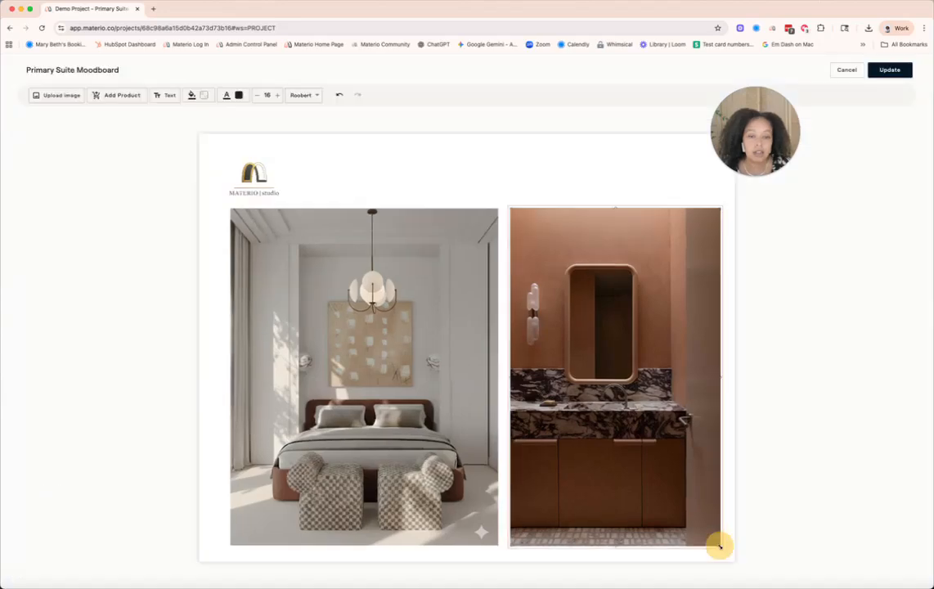
{"action": "left_click", "coordinate": [720, 543]}
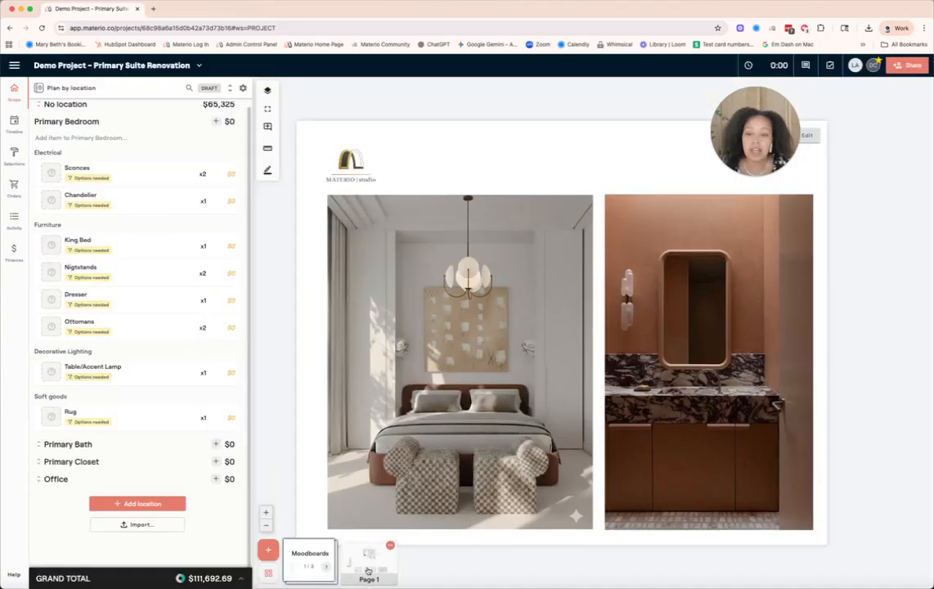
- Show the Page 1 floor plan and add Brass Gemma Sconce Small, Tor Mini Wall Light and Alabaster Hemisphere 7.5" as options for the bedroom Sconces
{"action": "left_click", "coordinate": [372, 570]}
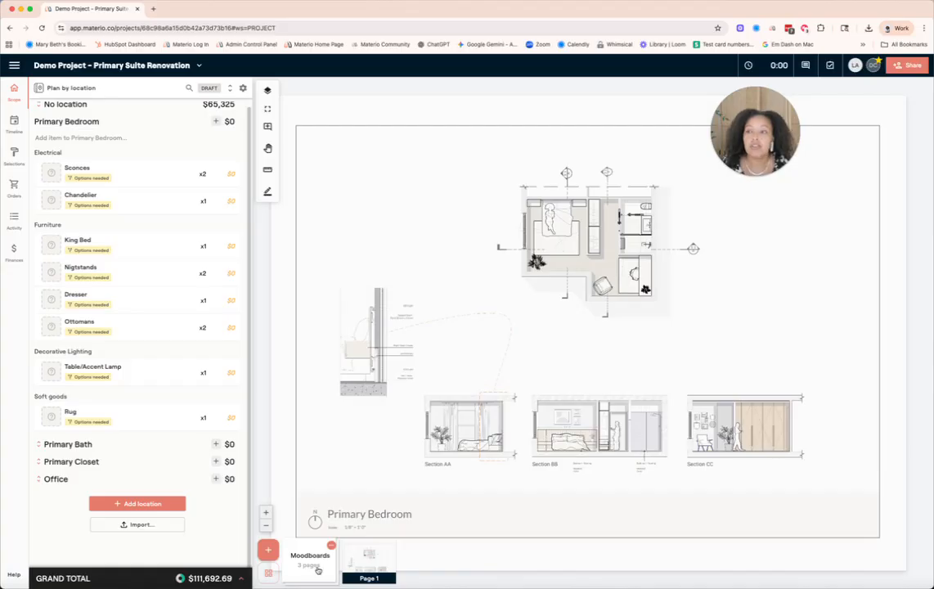
{"action": "left_click", "coordinate": [78, 168]}
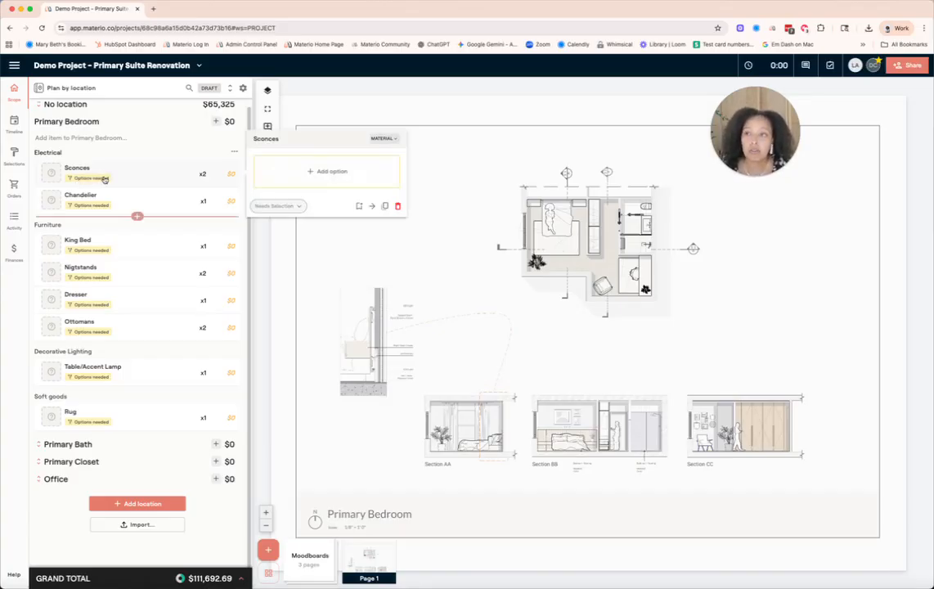
{"action": "left_click", "coordinate": [104, 179]}
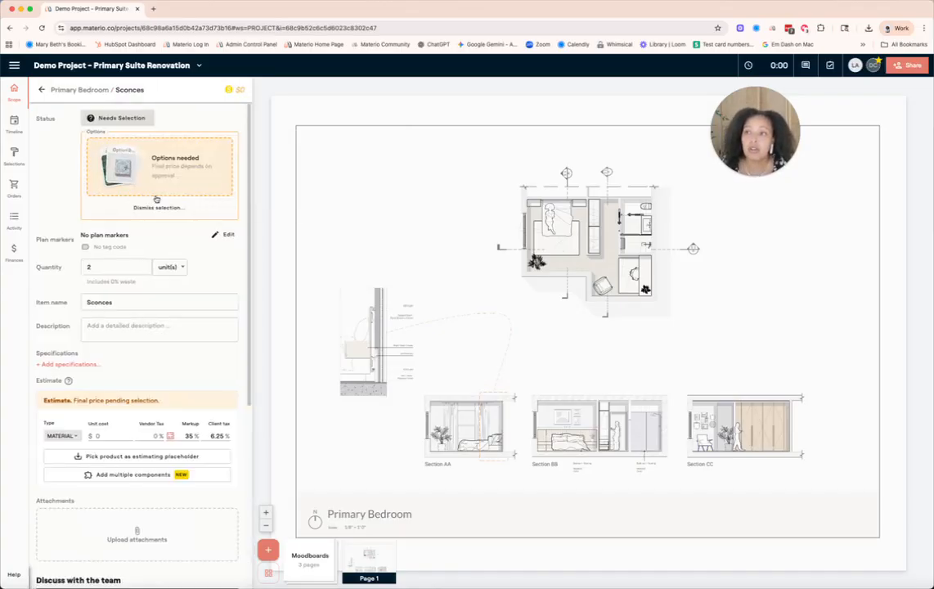
{"action": "left_click", "coordinate": [192, 175]}
{"action": "left_click", "coordinate": [235, 264]}
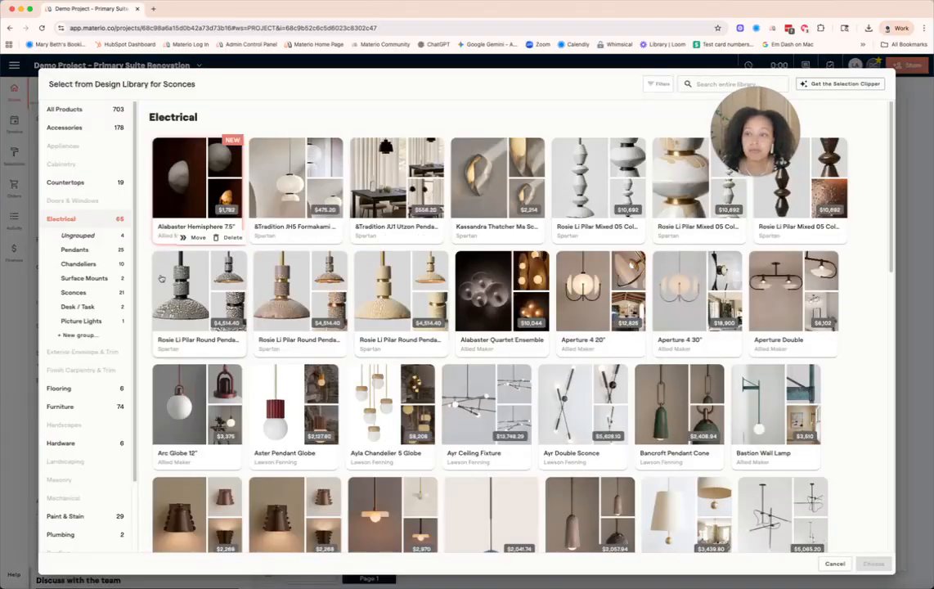
{"action": "left_click", "coordinate": [74, 292]}
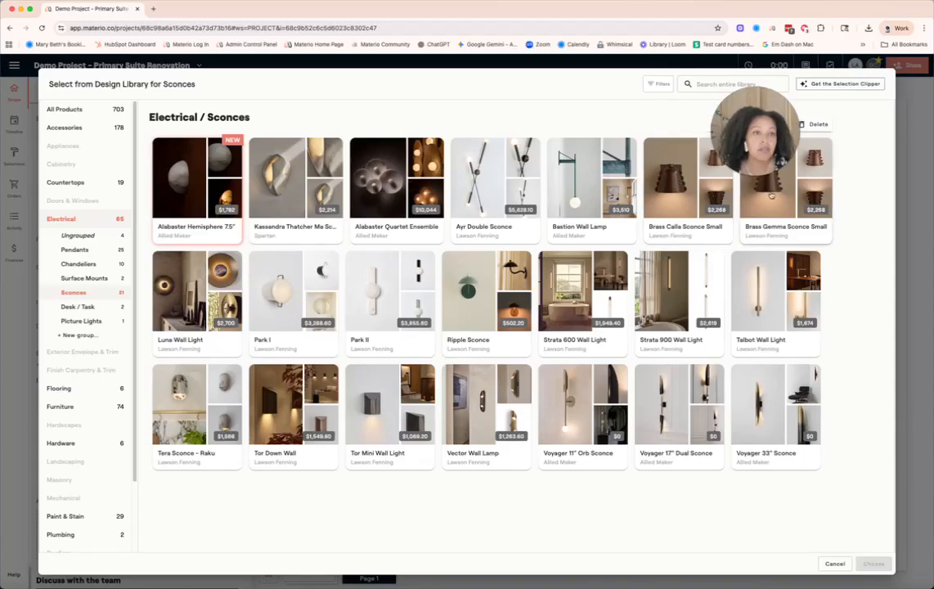
{"action": "left_click", "coordinate": [770, 237]}
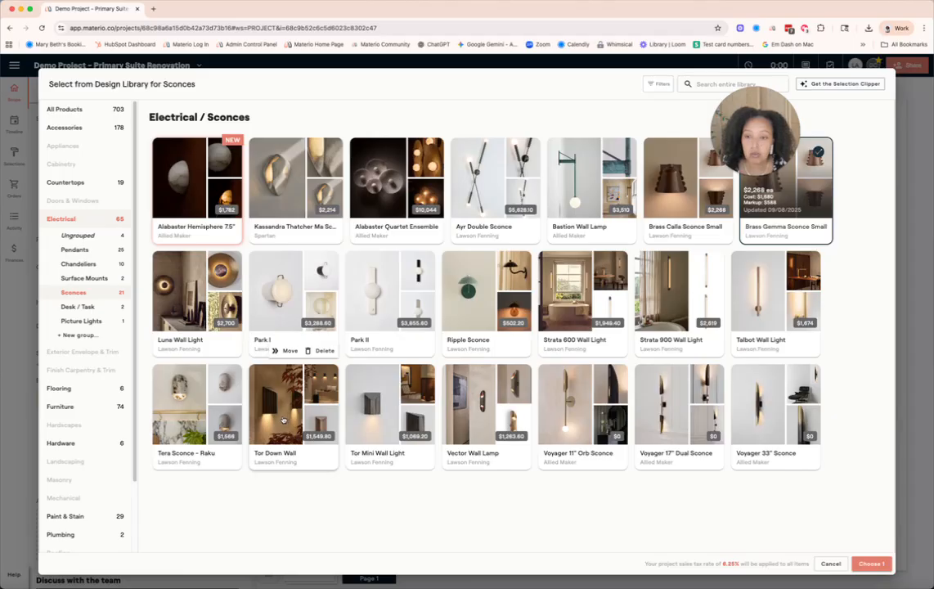
{"action": "left_click", "coordinate": [384, 389]}
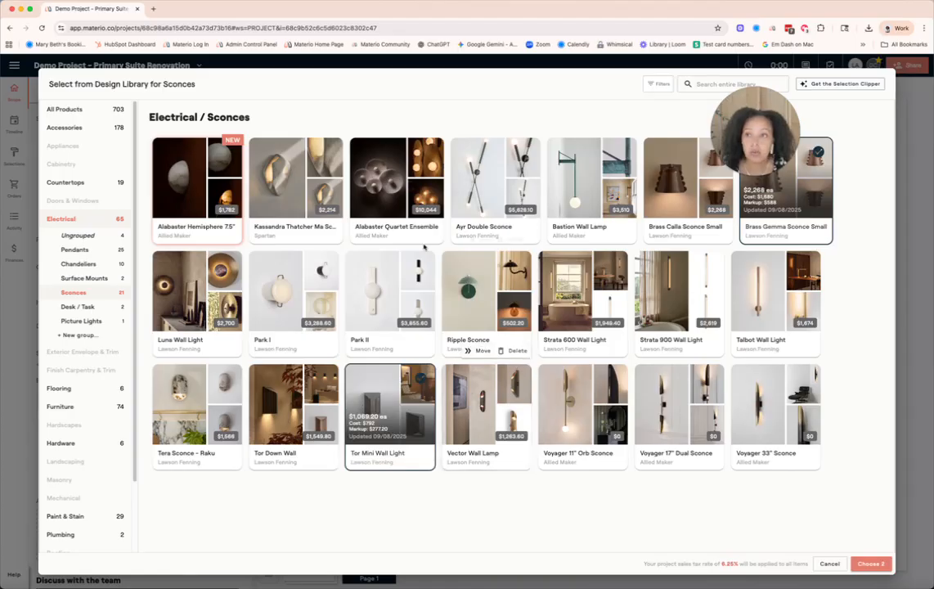
{"action": "left_click", "coordinate": [196, 168]}
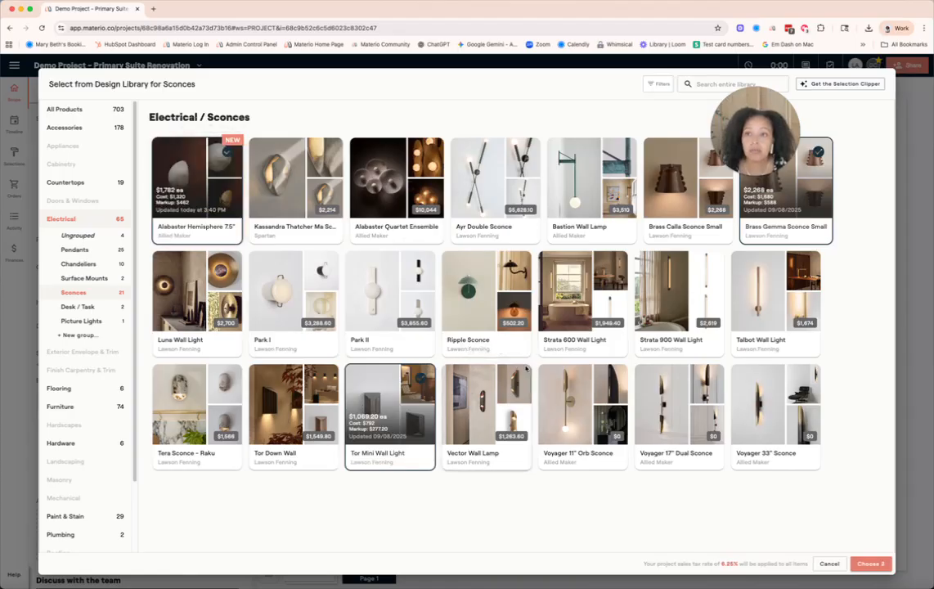
{"action": "left_click", "coordinate": [870, 564]}
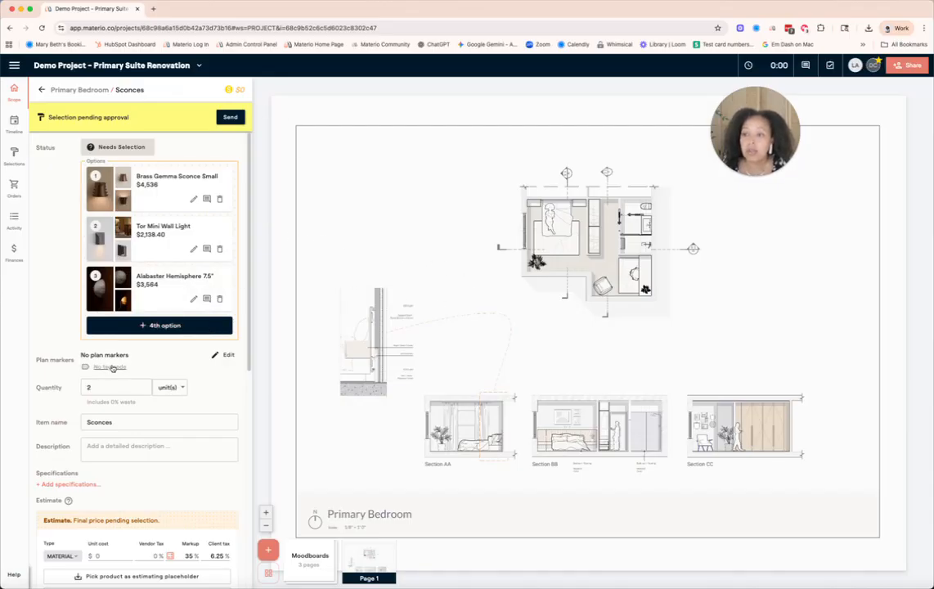
- Mark the Sconces with two point markers on either side of the bed in the floor plan, save them and return to the scope list
{"action": "left_click", "coordinate": [217, 355]}
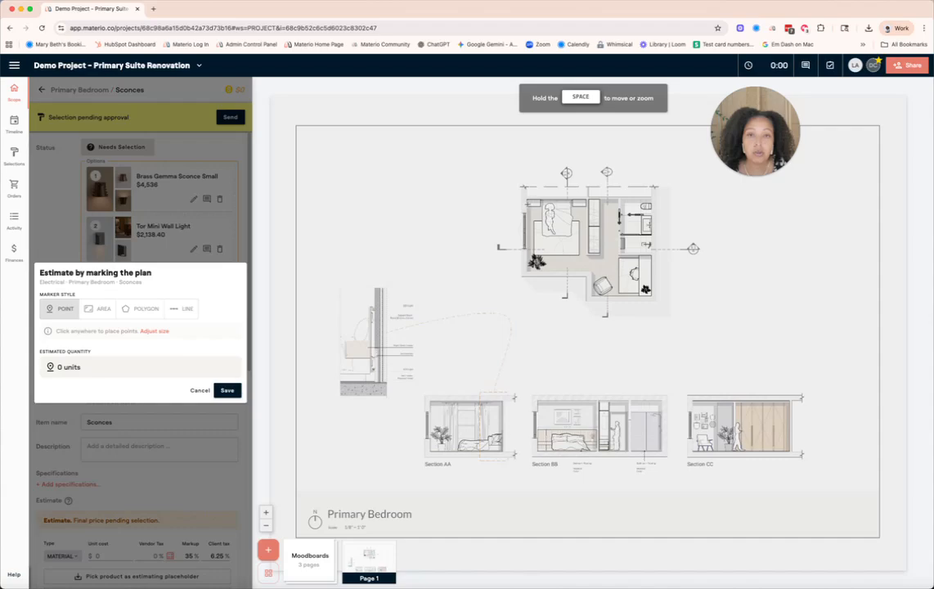
{"action": "left_click", "coordinate": [527, 204]}
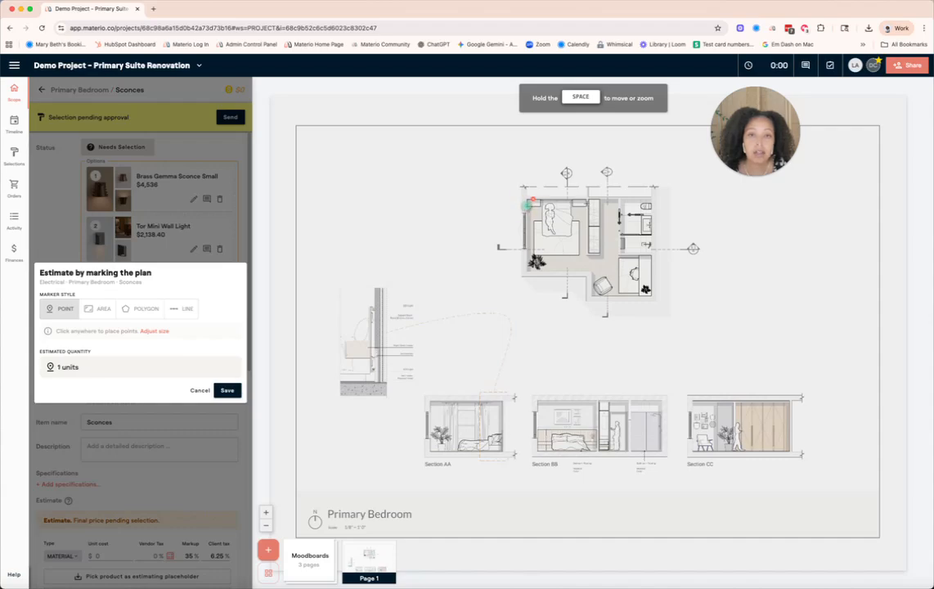
{"action": "left_click", "coordinate": [586, 203]}
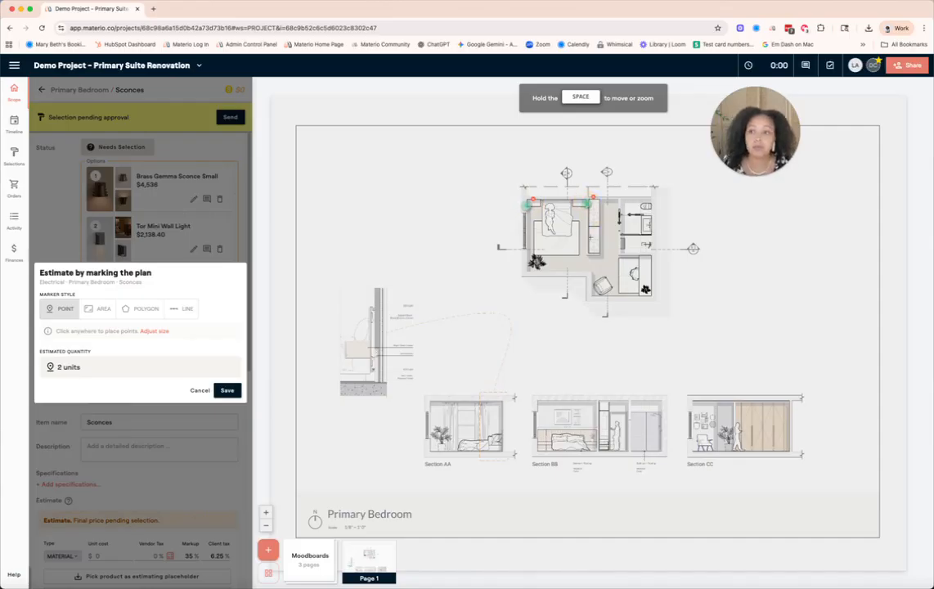
{"action": "left_click", "coordinate": [226, 391]}
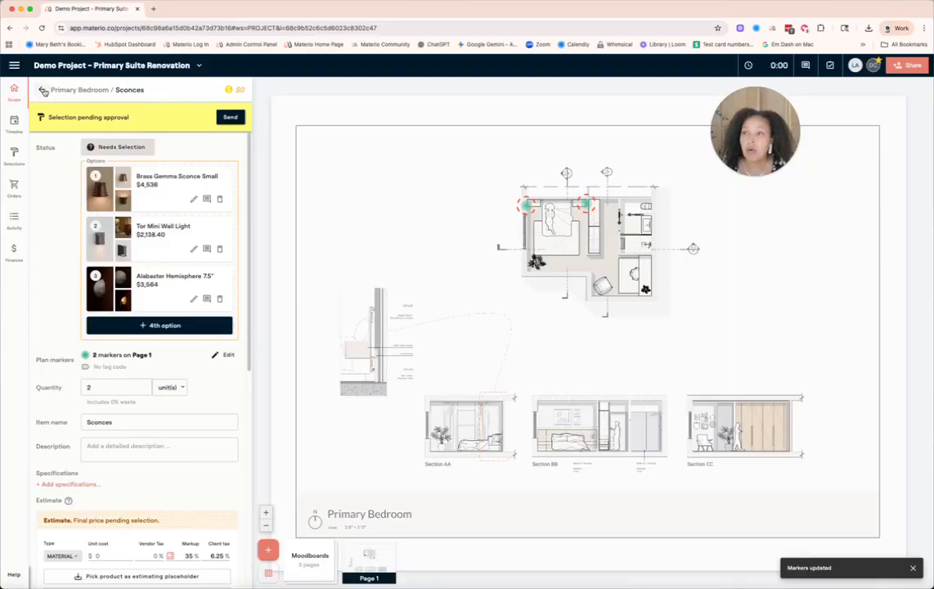
{"action": "left_click", "coordinate": [44, 91]}
- Pick Alabaster Hemisphere 7.5" as the estimating placeholder for the bedroom Sconces, save the change and return to the scope list
{"action": "mouse_move", "coordinate": [121, 171]}
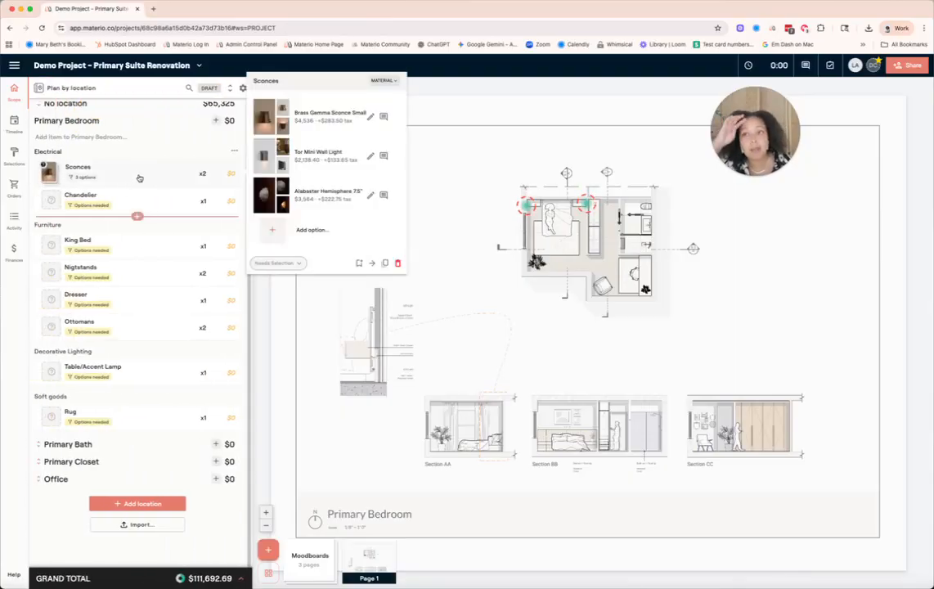
{"action": "left_click", "coordinate": [139, 177]}
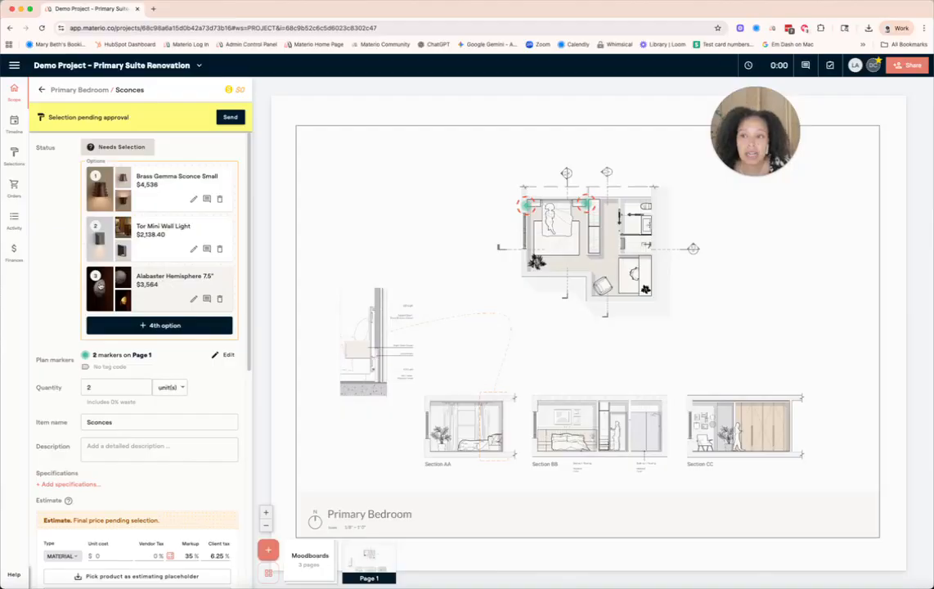
{"action": "left_click", "coordinate": [151, 451]}
{"action": "scroll", "coordinate": [147, 458], "scroll_direction": "down", "scroll_amount": 3}
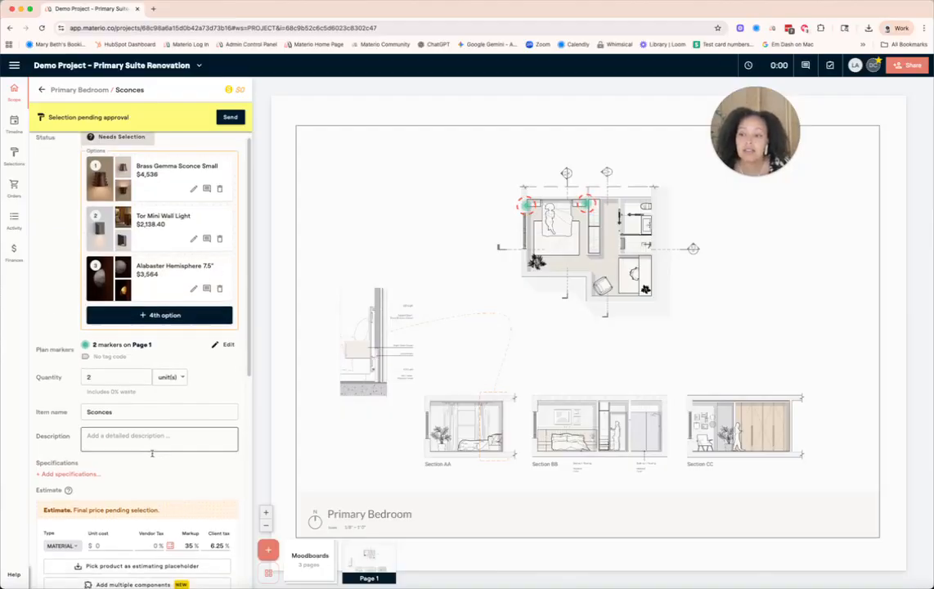
{"action": "scroll", "coordinate": [140, 473], "scroll_direction": "down", "scroll_amount": 1}
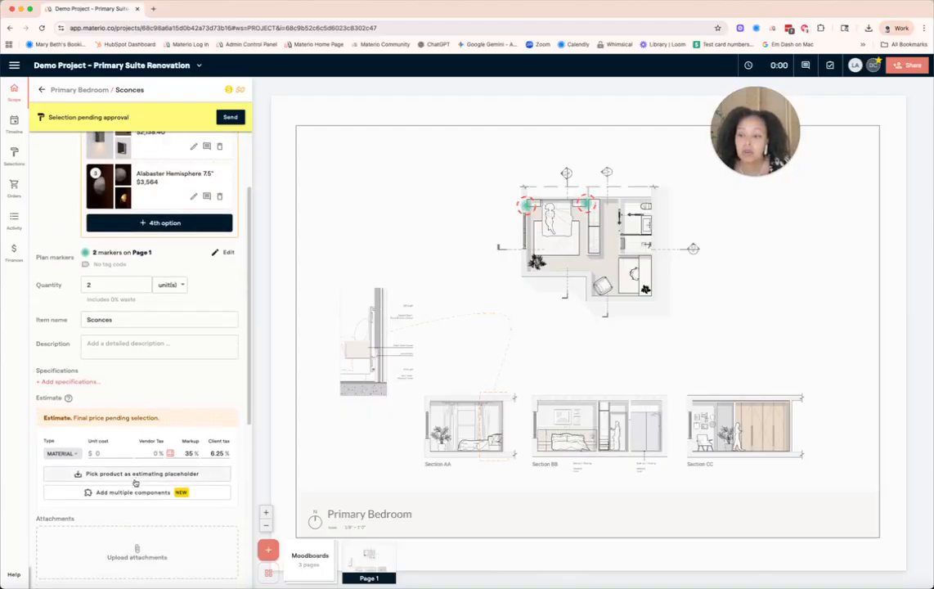
{"action": "left_click", "coordinate": [139, 474]}
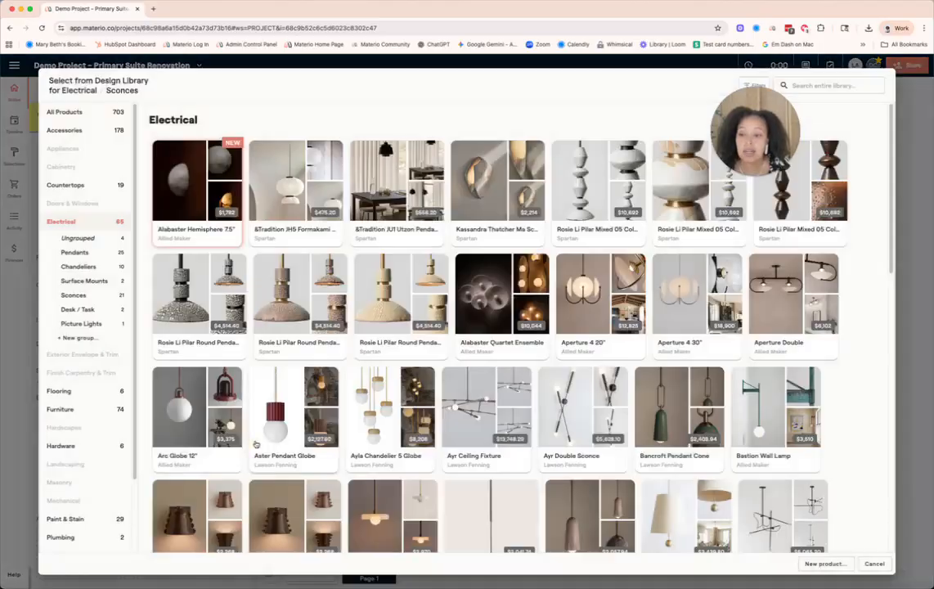
{"action": "left_click", "coordinate": [198, 184]}
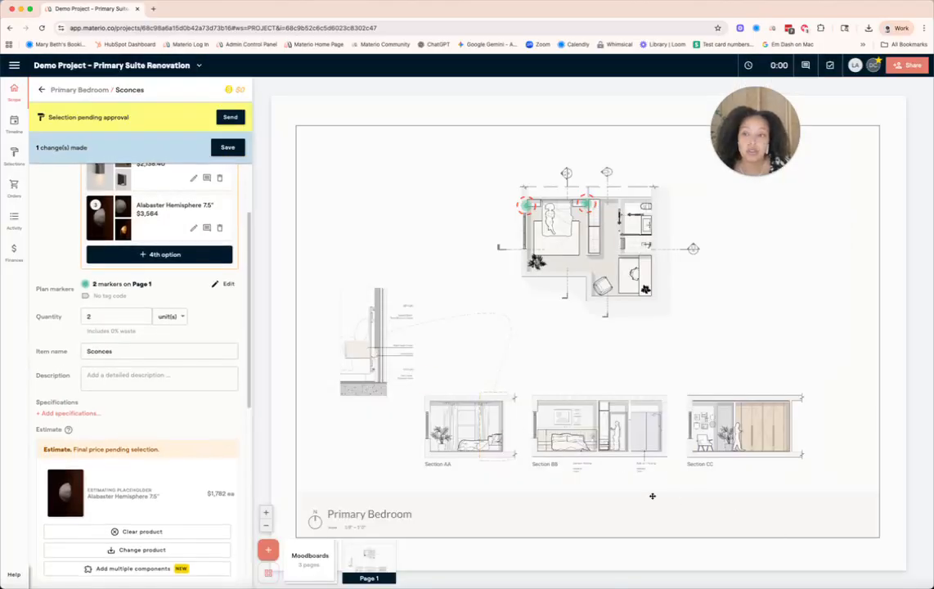
{"action": "left_click", "coordinate": [228, 148]}
{"action": "left_click", "coordinate": [44, 92]}
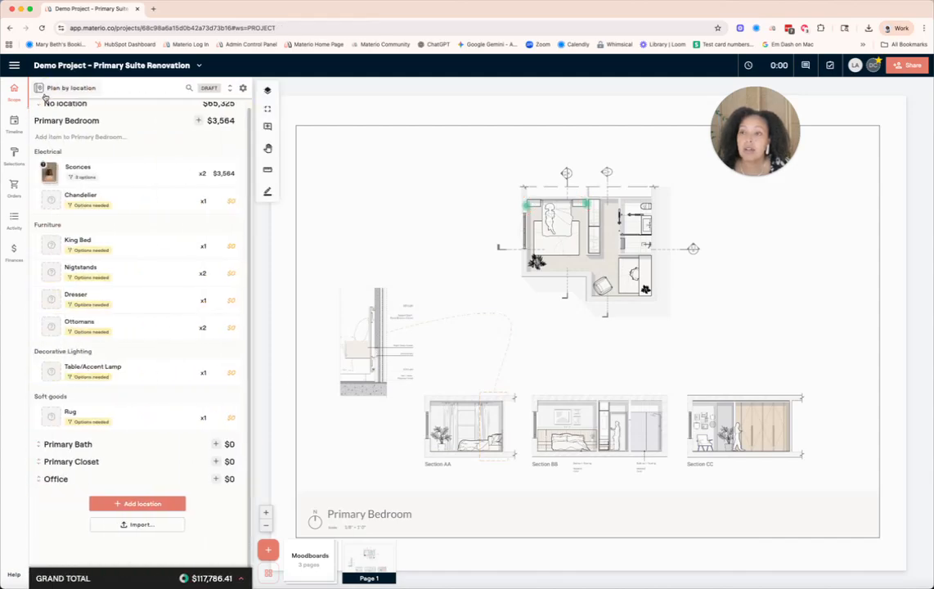
- Reopen the Sconces item and compare the prices and specifications of its three product options side by side
{"action": "mouse_move", "coordinate": [102, 175]}
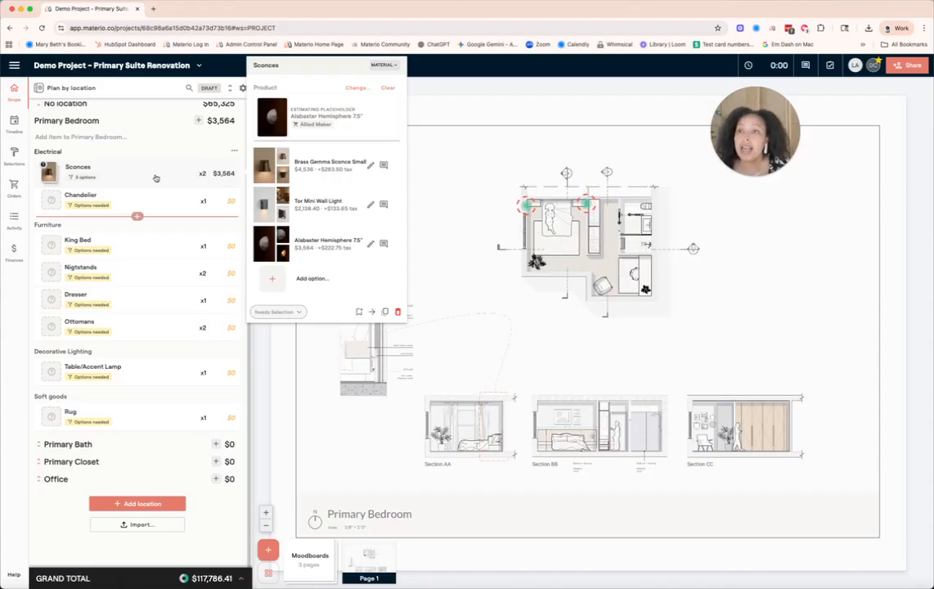
{"action": "left_click", "coordinate": [166, 93]}
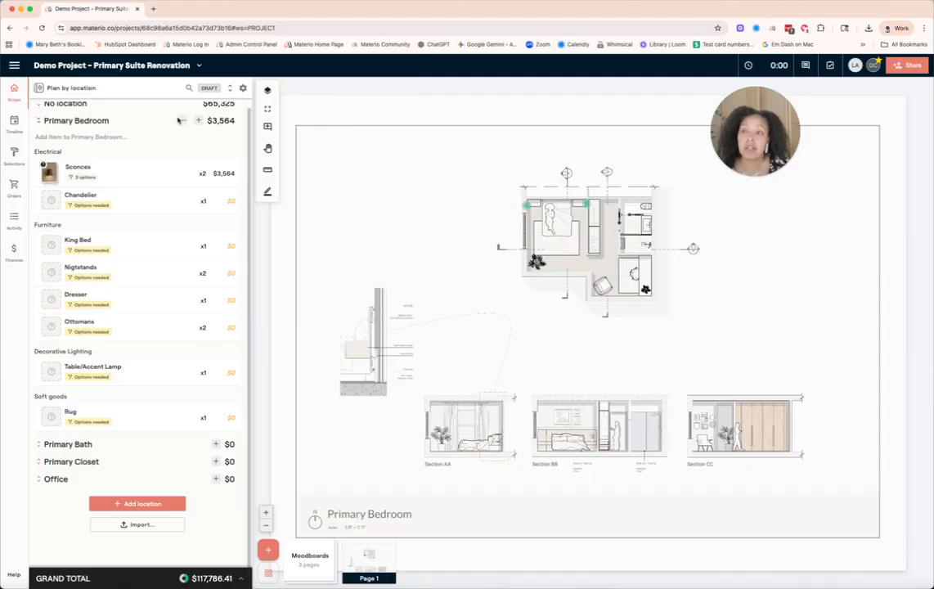
{"action": "left_click", "coordinate": [236, 173]}
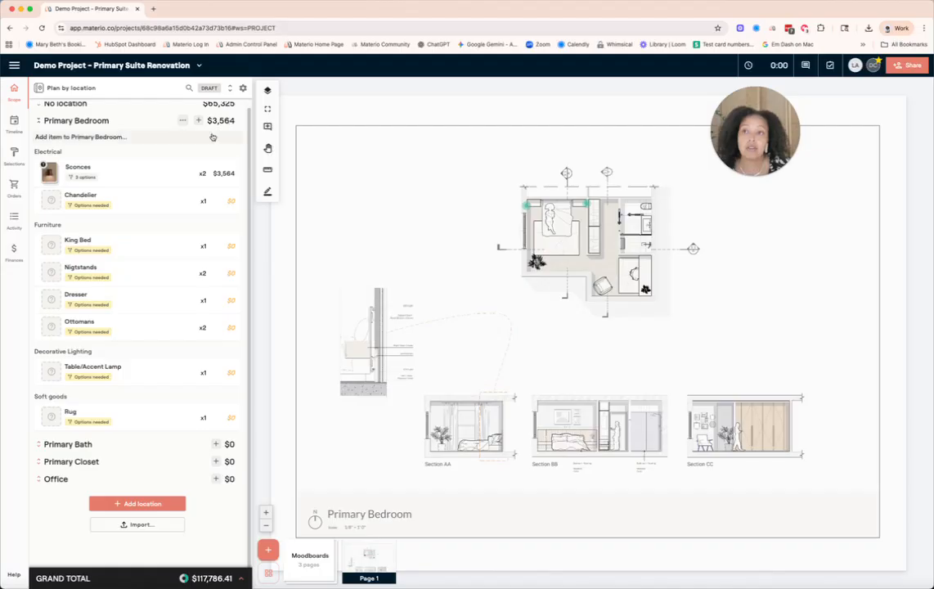
{"action": "left_click", "coordinate": [143, 174]}
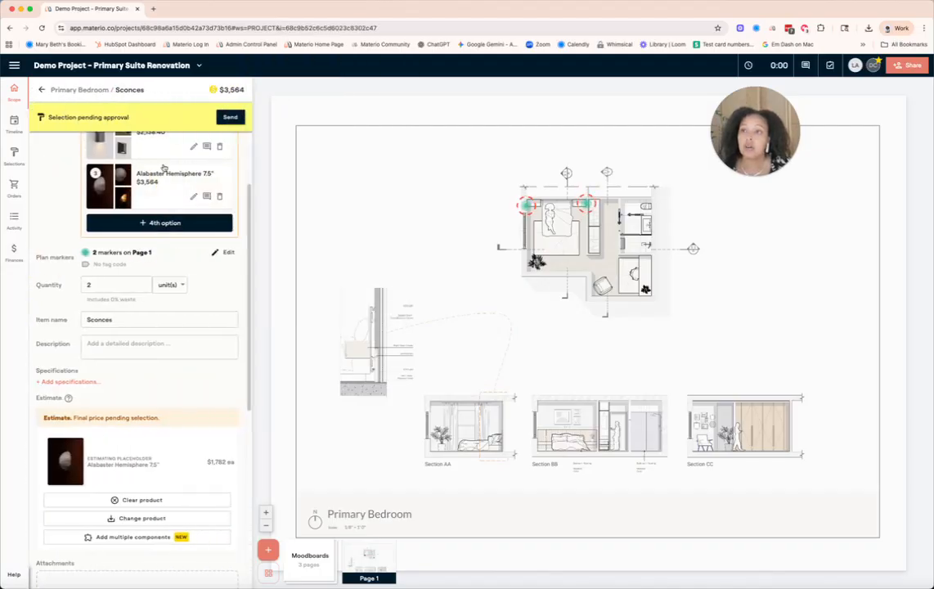
{"action": "scroll", "coordinate": [193, 214], "scroll_direction": "up", "scroll_amount": 2}
{"action": "left_click", "coordinate": [178, 213]}
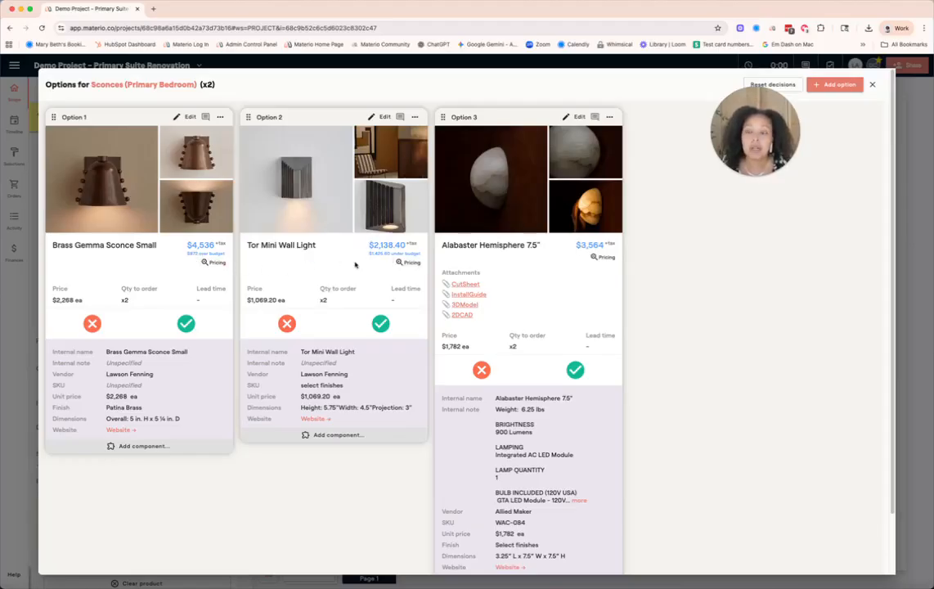
{"action": "left_click", "coordinate": [873, 85]}
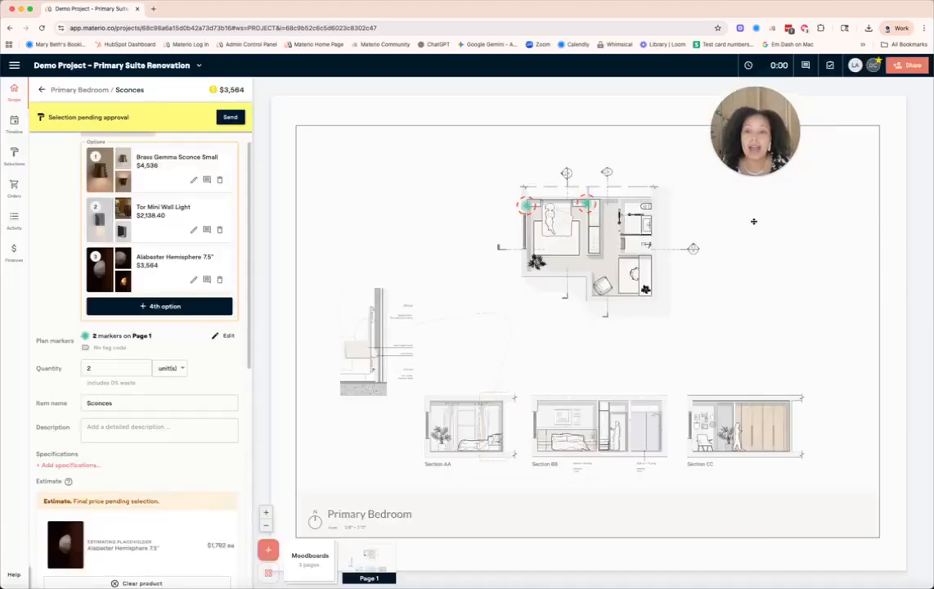
- Add Aperture 4 30", Lodge Chandelier II and Strata Circular 1200 Pendant from the design library as options for the Chandelier
{"action": "mouse_move", "coordinate": [133, 198]}
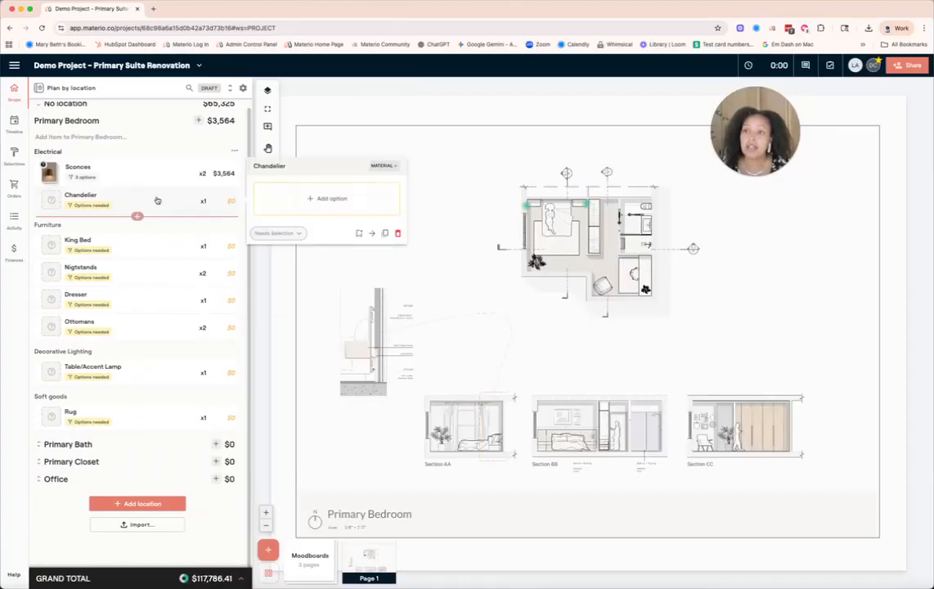
{"action": "left_click", "coordinate": [158, 201]}
{"action": "left_click", "coordinate": [163, 170]}
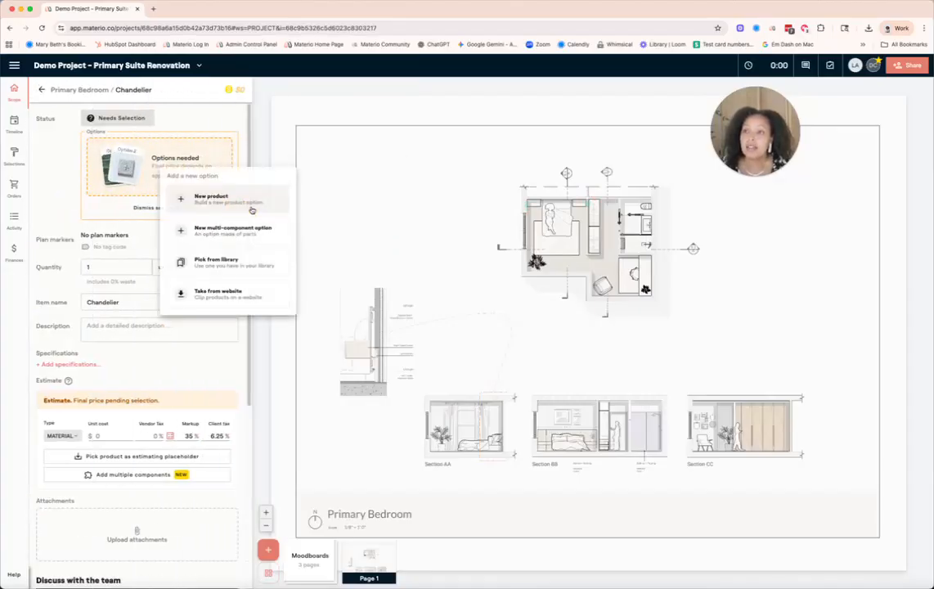
{"action": "left_click", "coordinate": [251, 269]}
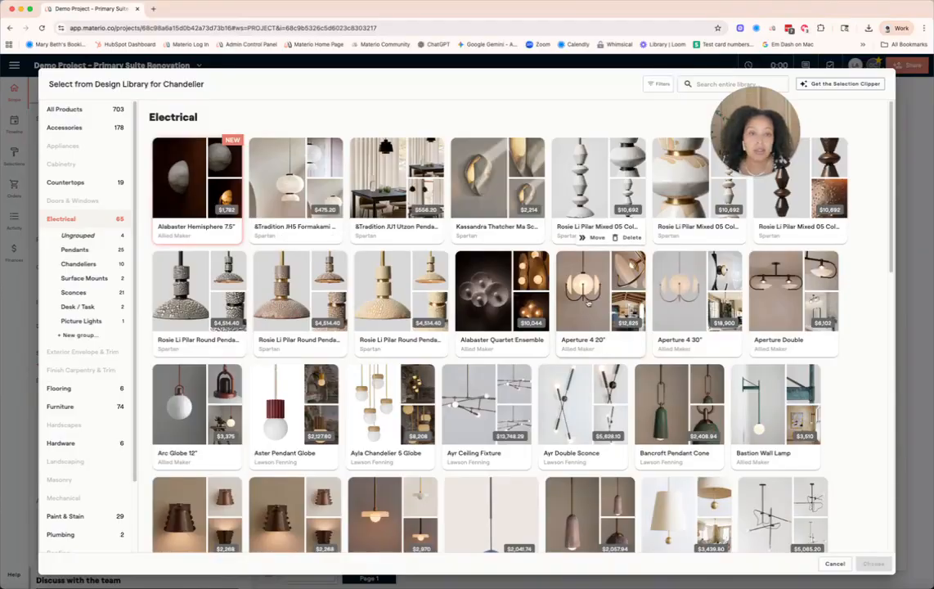
{"action": "left_click", "coordinate": [664, 301]}
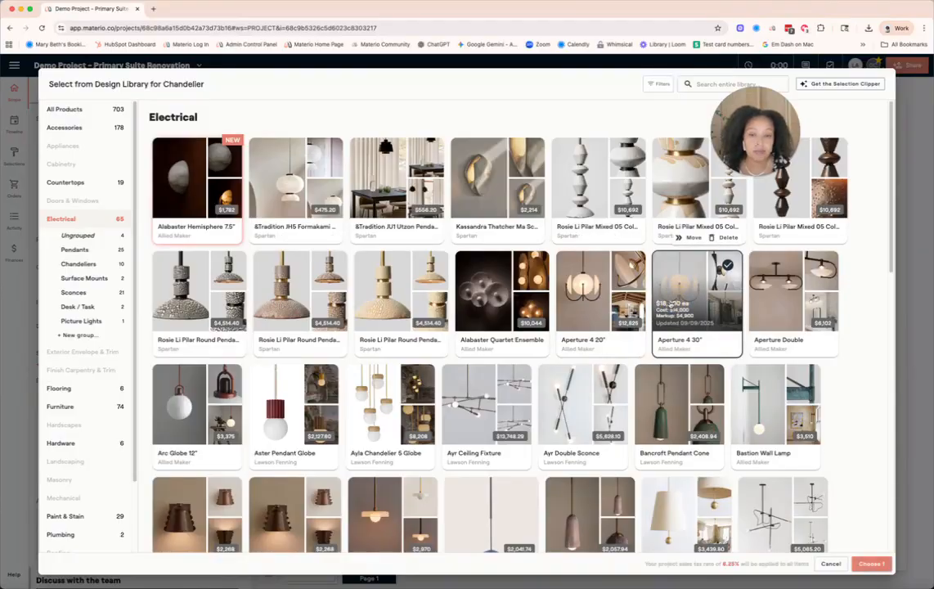
{"action": "scroll", "coordinate": [540, 368], "scroll_direction": "down", "scroll_amount": 3}
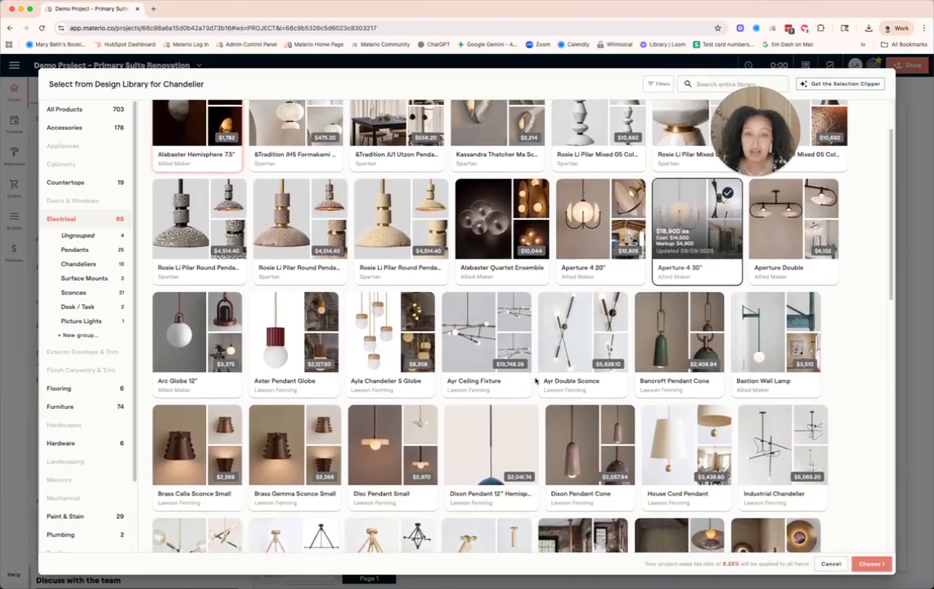
{"action": "scroll", "coordinate": [536, 382], "scroll_direction": "down", "scroll_amount": 3}
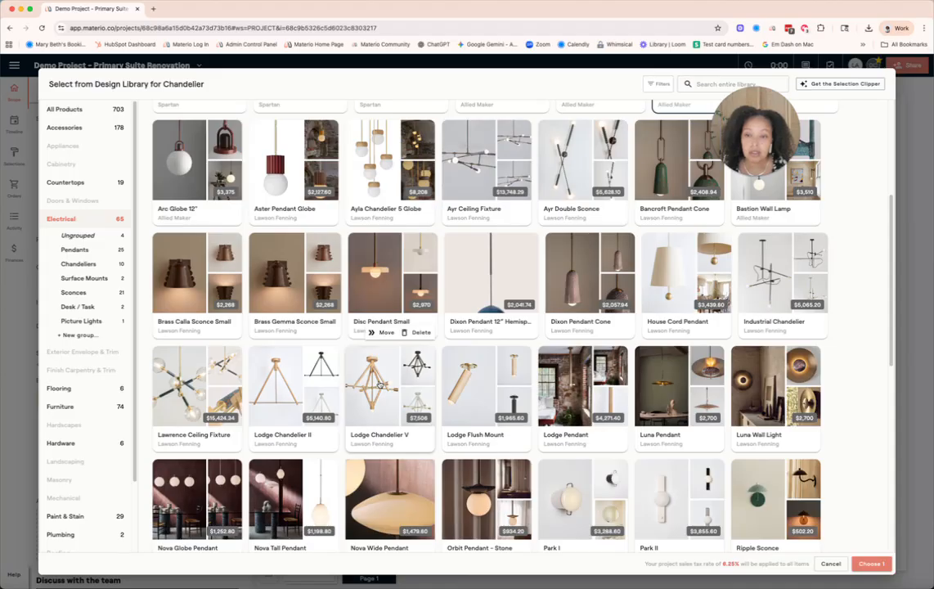
{"action": "left_click", "coordinate": [283, 385]}
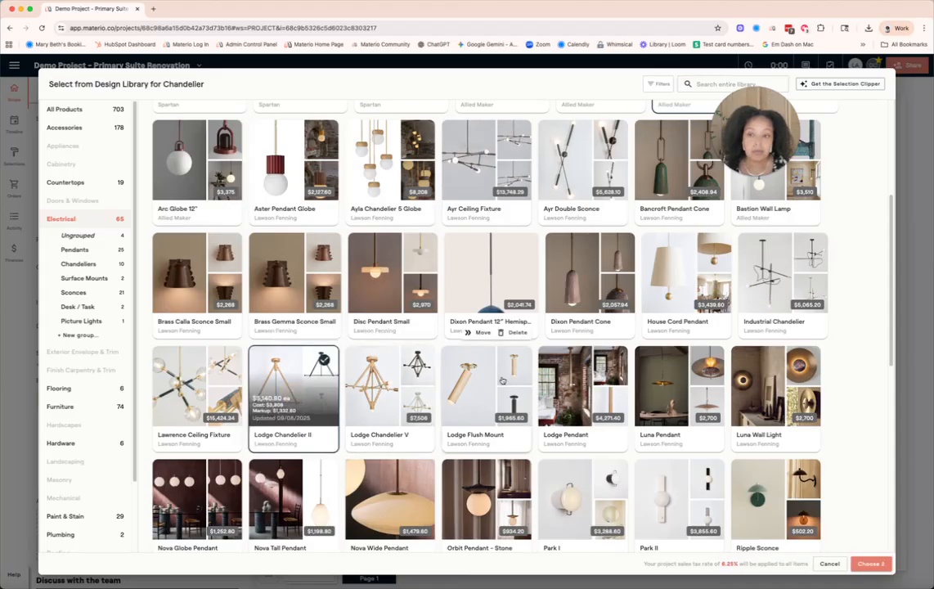
{"action": "scroll", "coordinate": [503, 381], "scroll_direction": "down", "scroll_amount": 5}
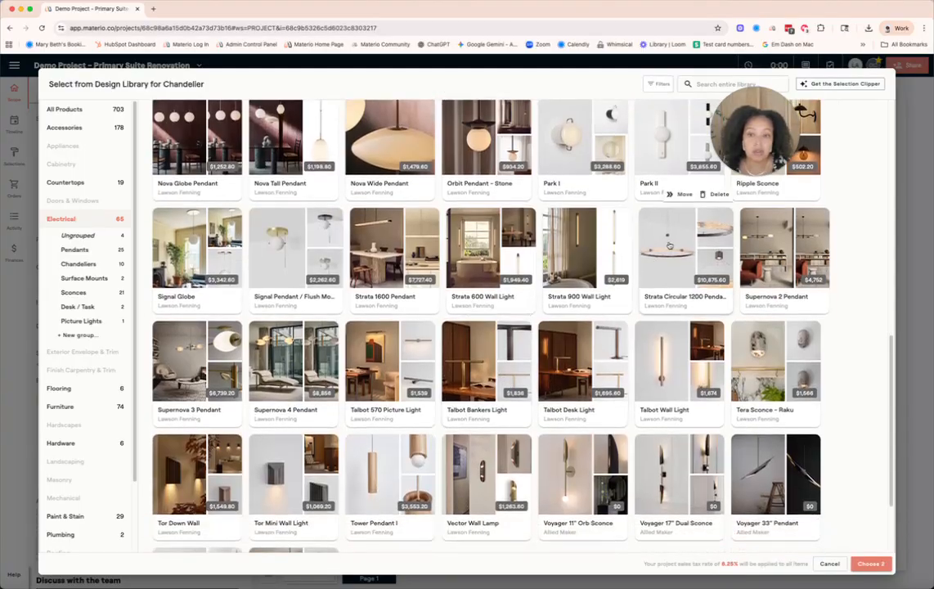
{"action": "left_click", "coordinate": [670, 245]}
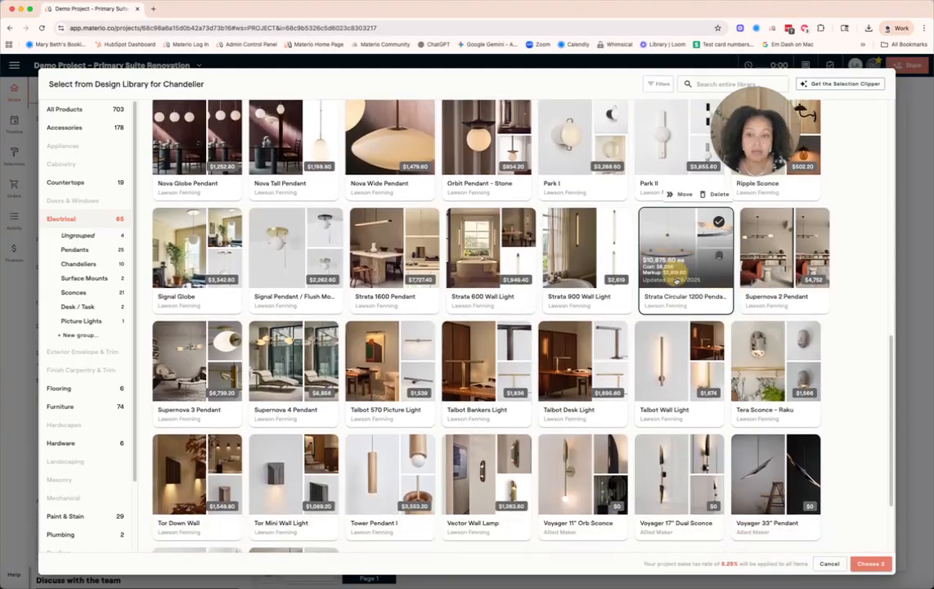
{"action": "left_click", "coordinate": [871, 564]}
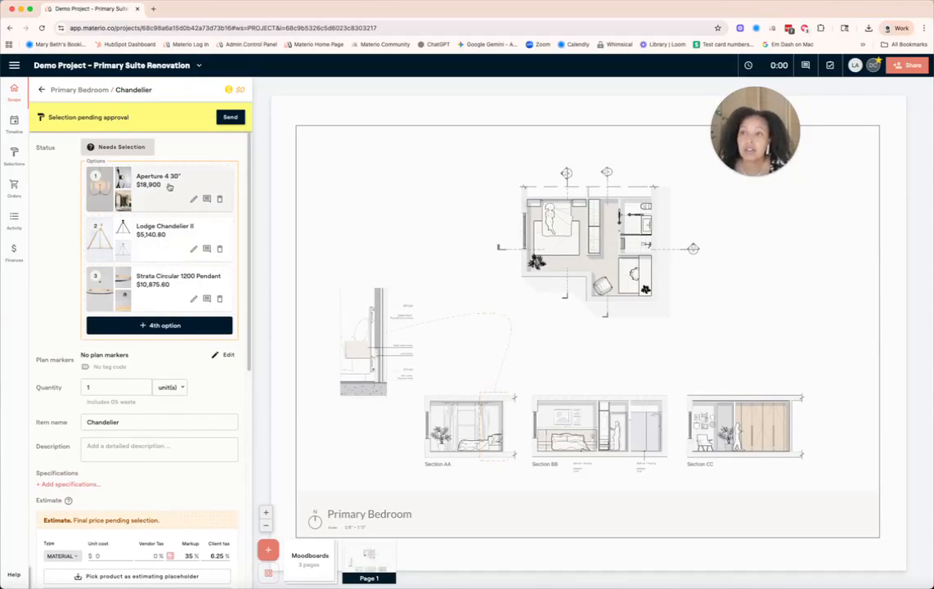
- Pick Aperture 4 30" as the estimating placeholder for the Chandelier, save it and return to the scope list
{"action": "scroll", "coordinate": [150, 340], "scroll_direction": "down", "scroll_amount": 4}
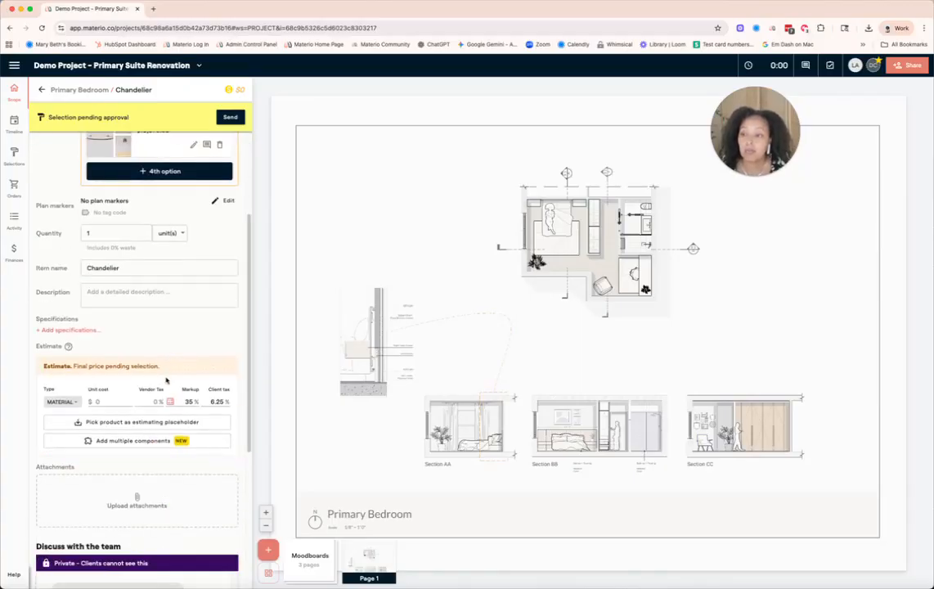
{"action": "scroll", "coordinate": [148, 426], "scroll_direction": "up", "scroll_amount": 1}
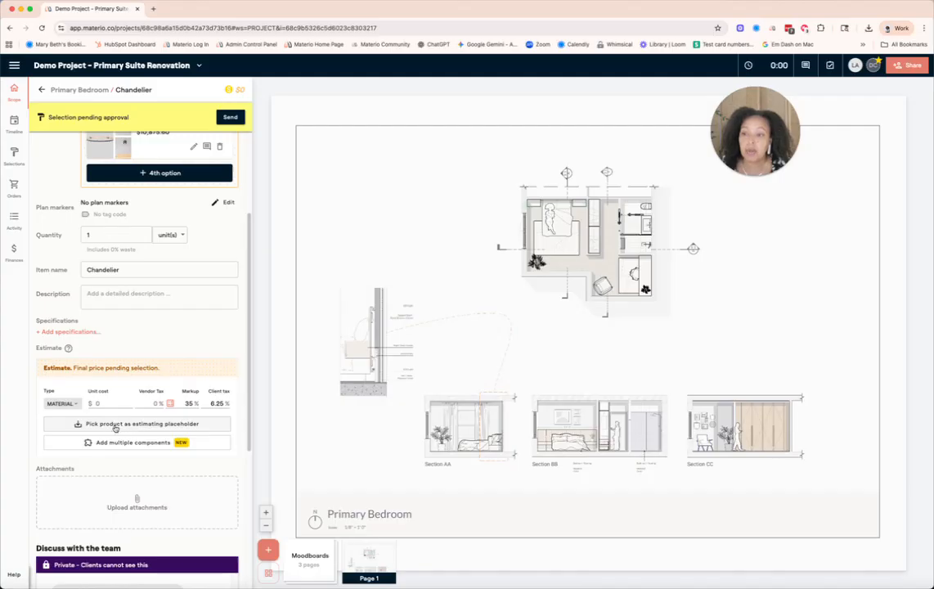
{"action": "left_click", "coordinate": [141, 424]}
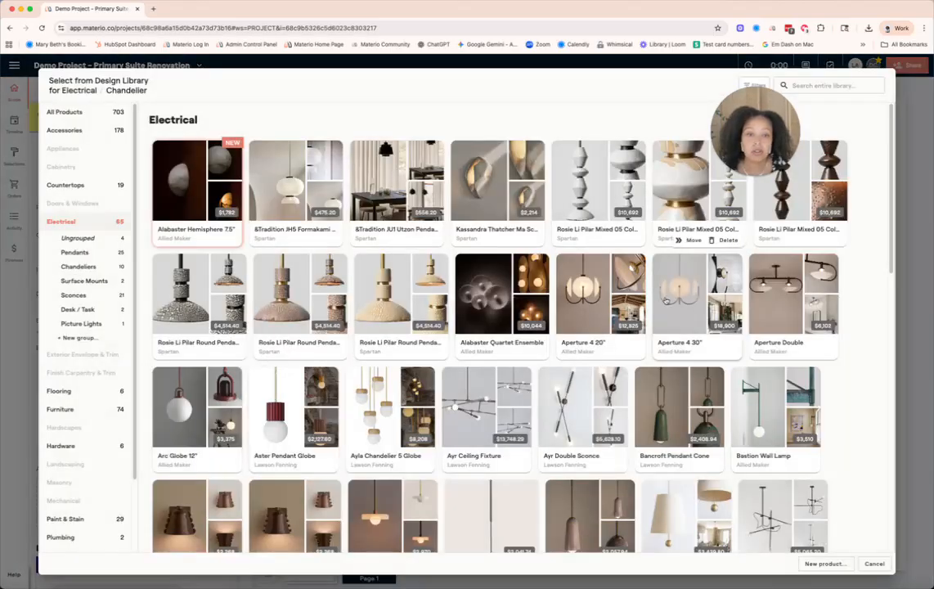
{"action": "left_click", "coordinate": [665, 299]}
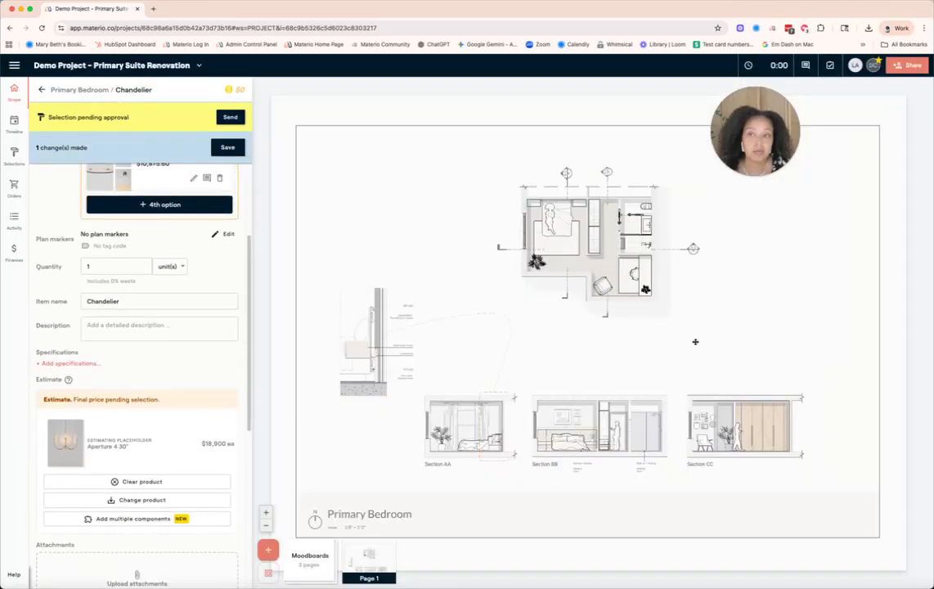
{"action": "left_click", "coordinate": [42, 89]}
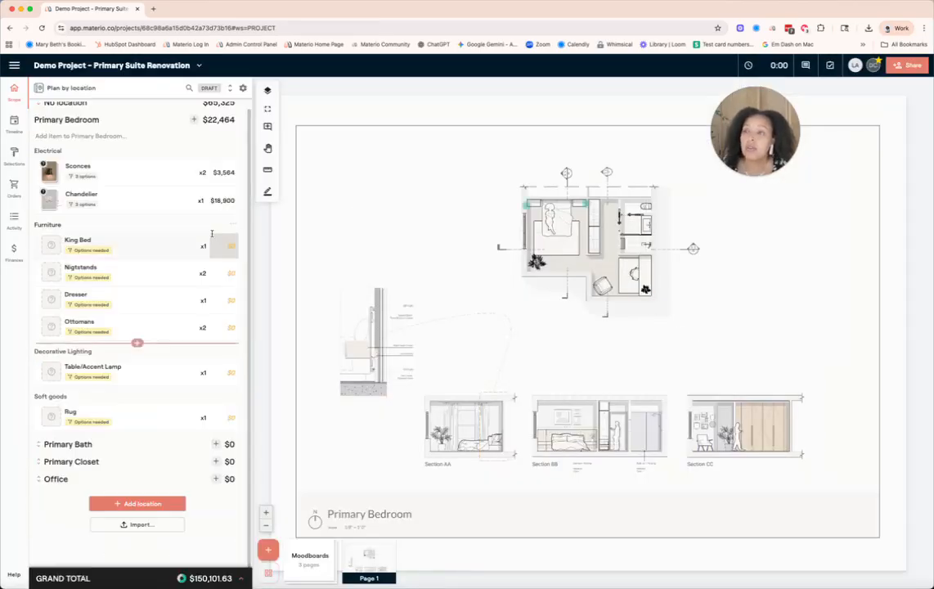
- Mark the Chandelier with one point marker over the bed in the floor plan, save it and return to the scope list
{"action": "mouse_move", "coordinate": [165, 205]}
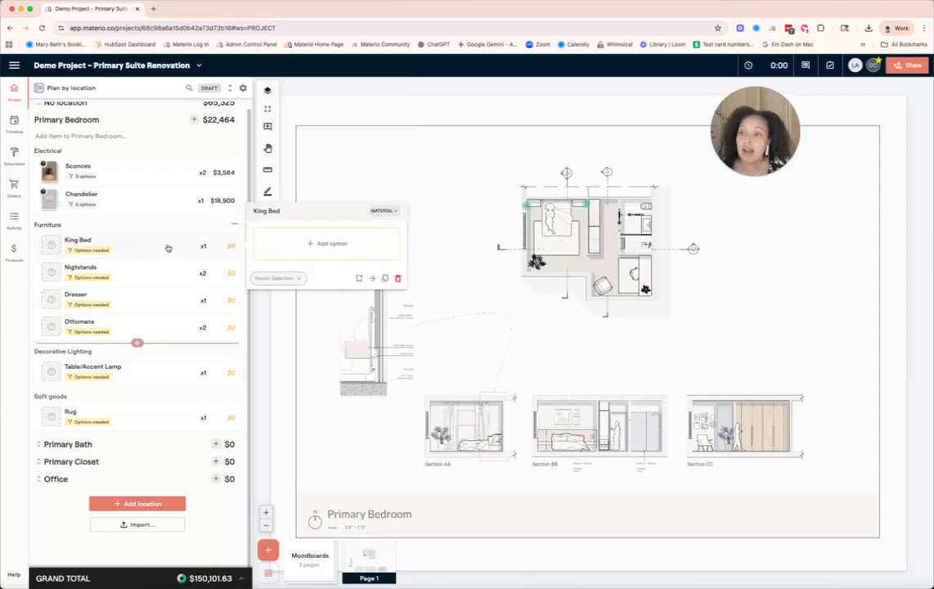
{"action": "mouse_move", "coordinate": [174, 388]}
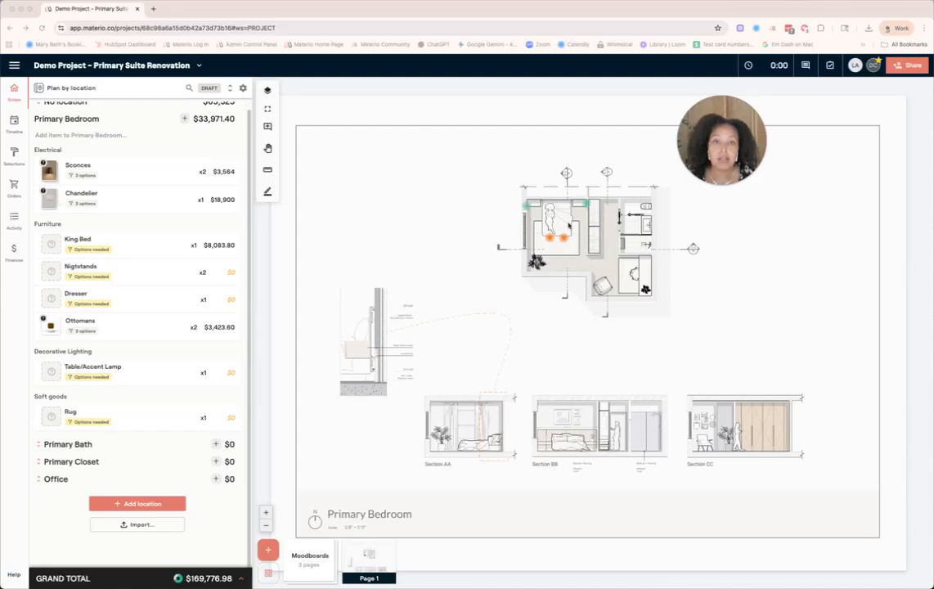
{"action": "left_click", "coordinate": [112, 201]}
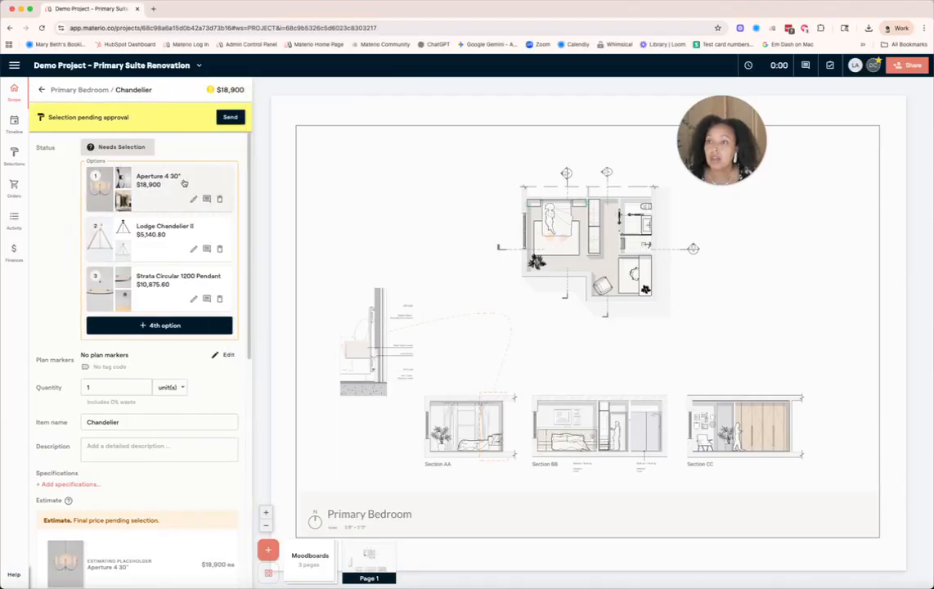
{"action": "left_click", "coordinate": [219, 355]}
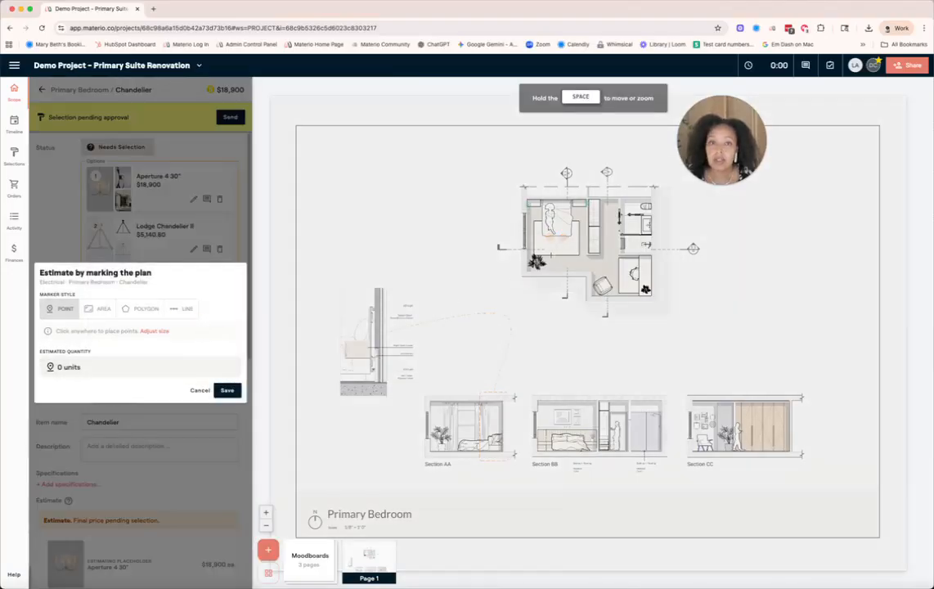
{"action": "left_click", "coordinate": [556, 220]}
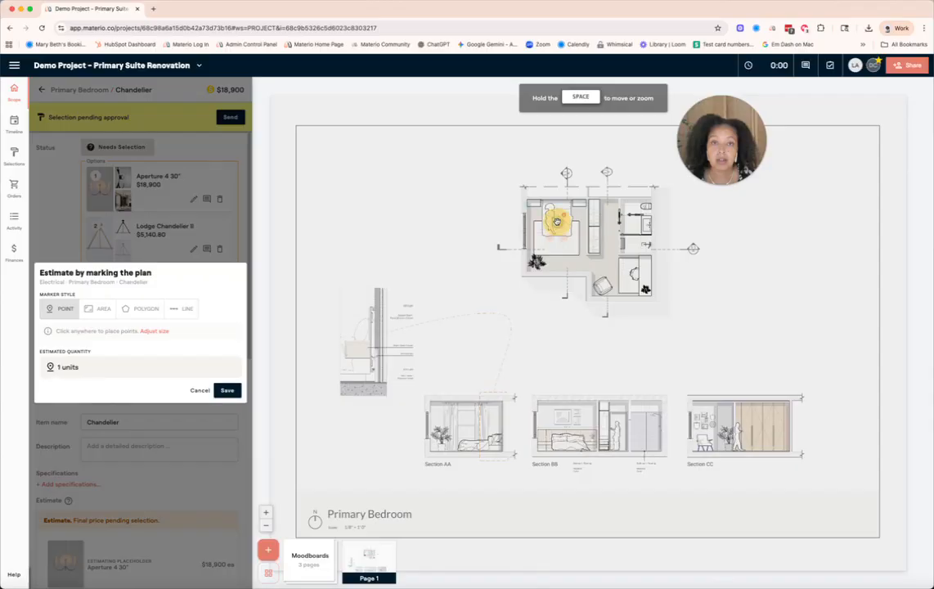
{"action": "left_click", "coordinate": [226, 391]}
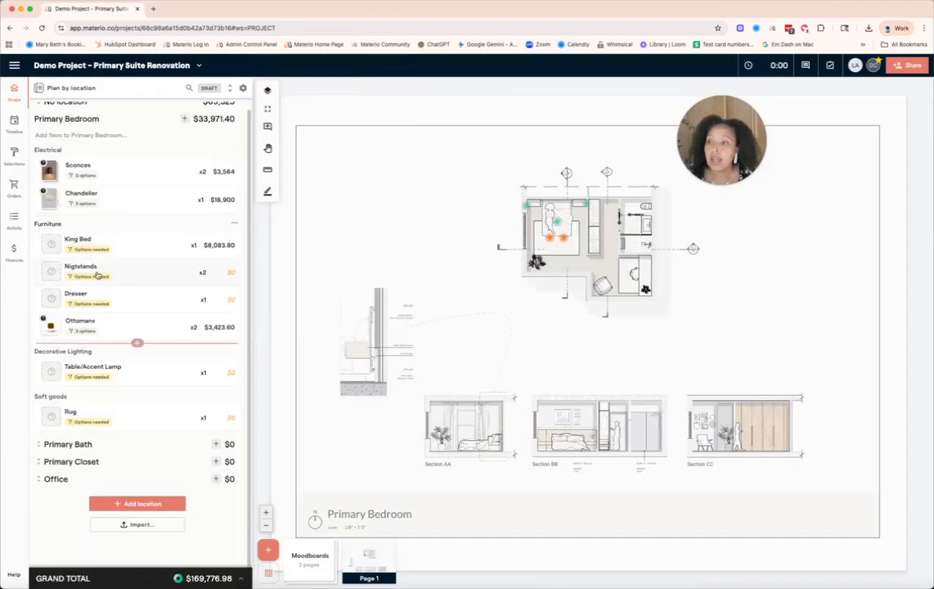
{"action": "mouse_move", "coordinate": [120, 299]}
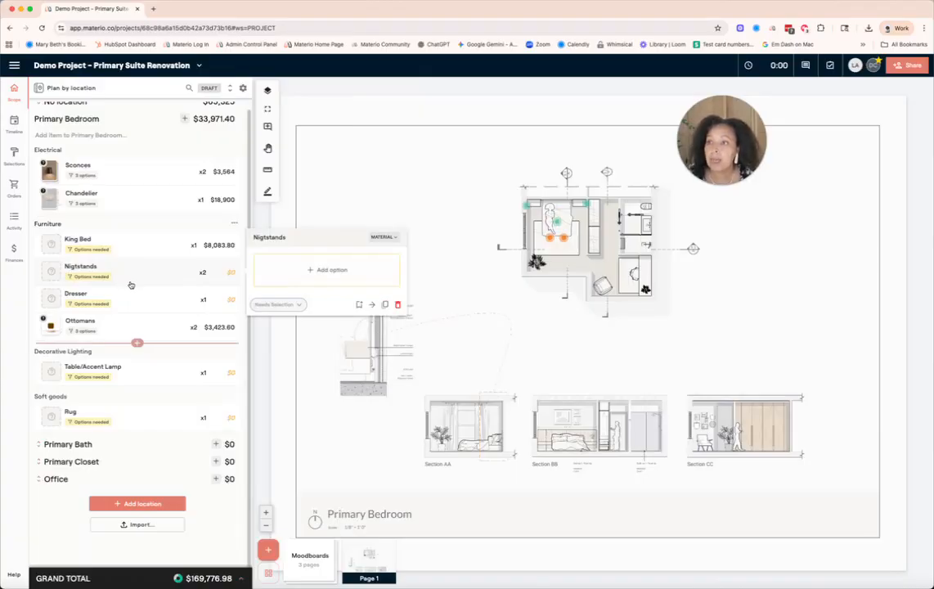
- Start an area marker for the Rug and set the plan scale to 7 ft 6 in across the bed's width, for this page only
{"action": "left_click", "coordinate": [119, 412]}
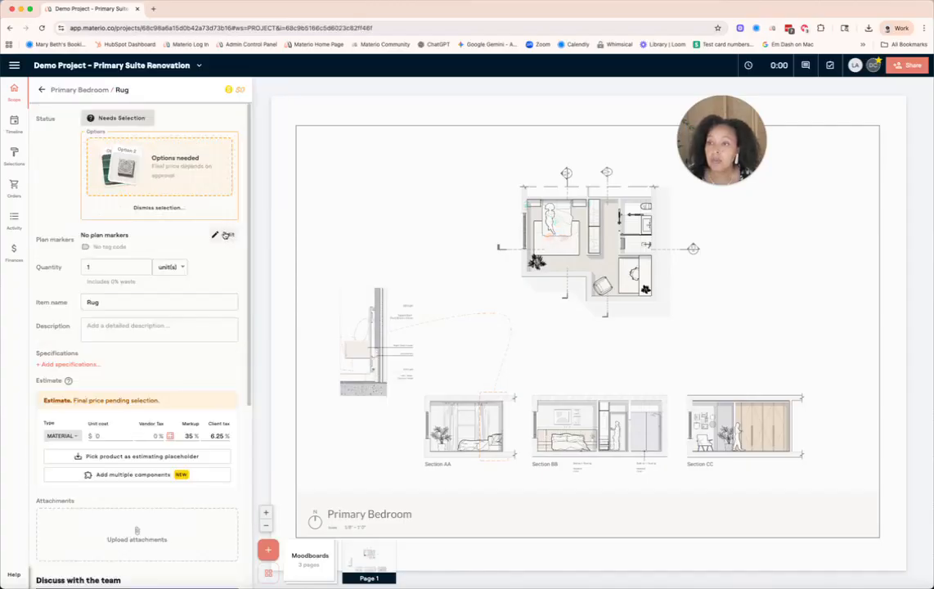
{"action": "left_click", "coordinate": [225, 235]}
{"action": "left_click", "coordinate": [98, 307]}
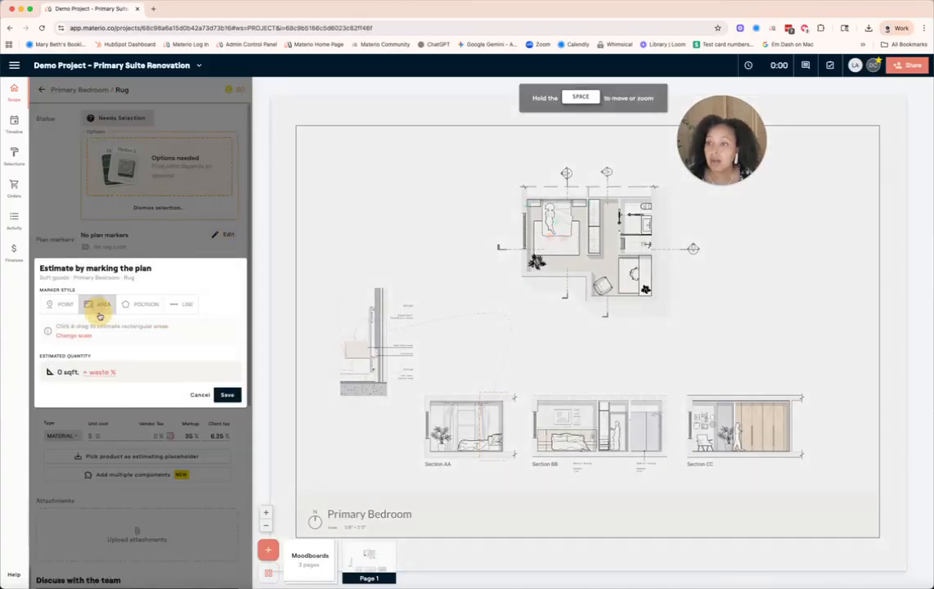
{"action": "left_click", "coordinate": [75, 335]}
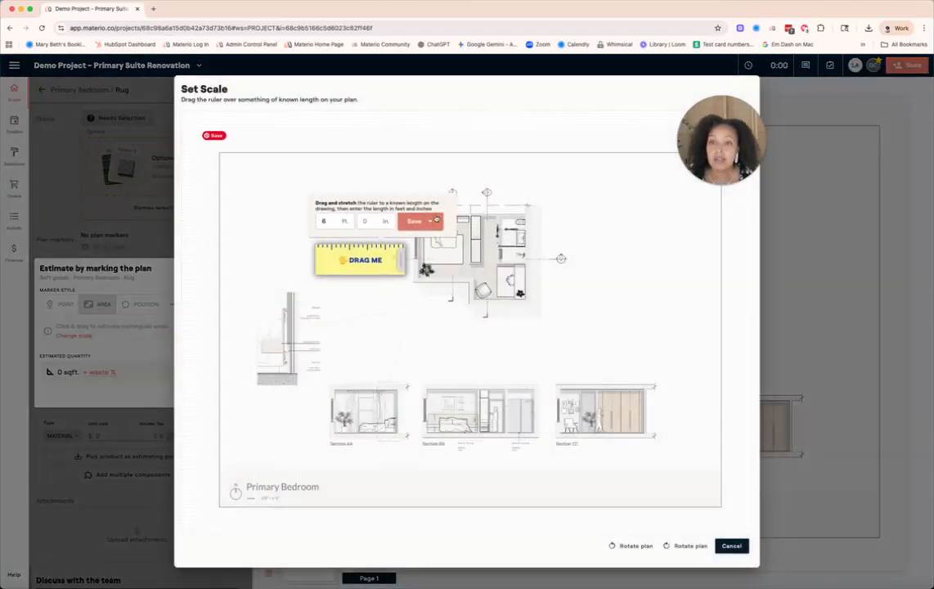
{"action": "left_click", "coordinate": [392, 221]}
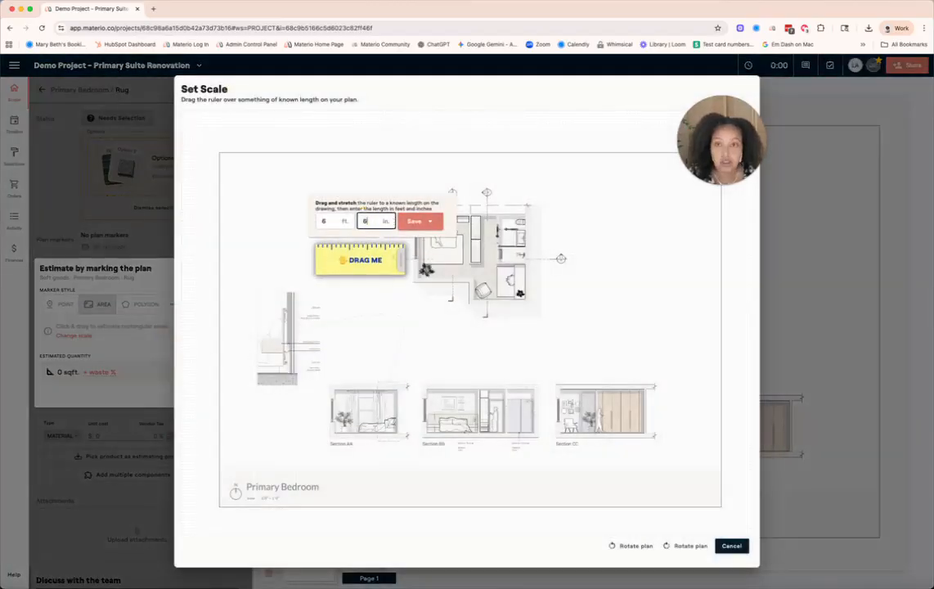
{"action": "left_click_drag", "start_coordinate": [357, 267], "coordinate": [394, 183]}
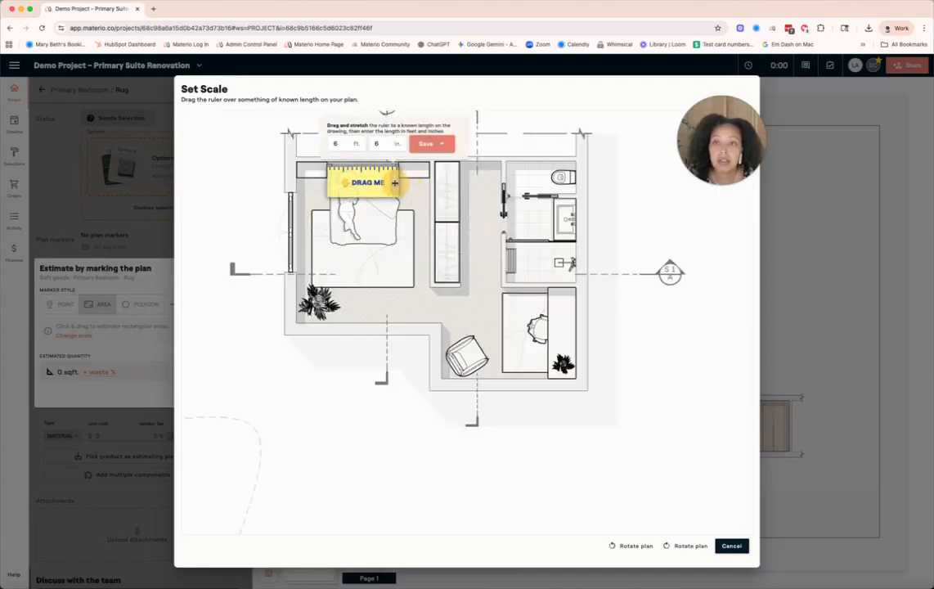
{"action": "left_click", "coordinate": [341, 143]}
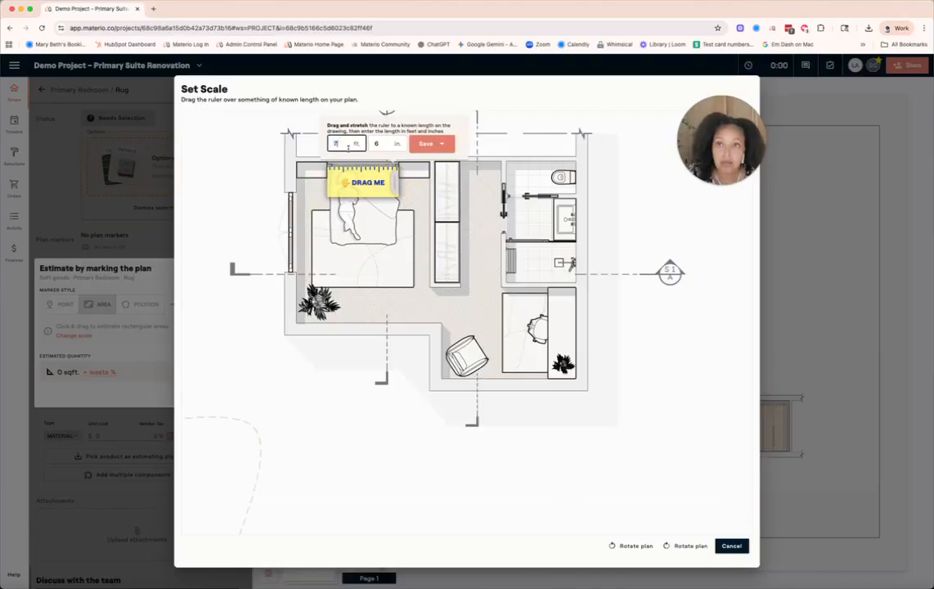
{"action": "type", "text": "7"}
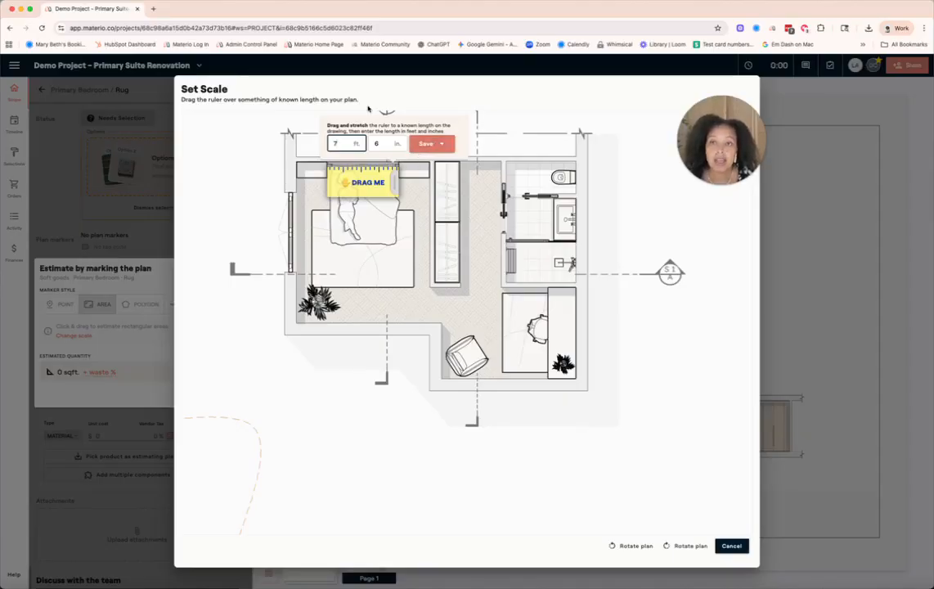
{"action": "left_click", "coordinate": [423, 143]}
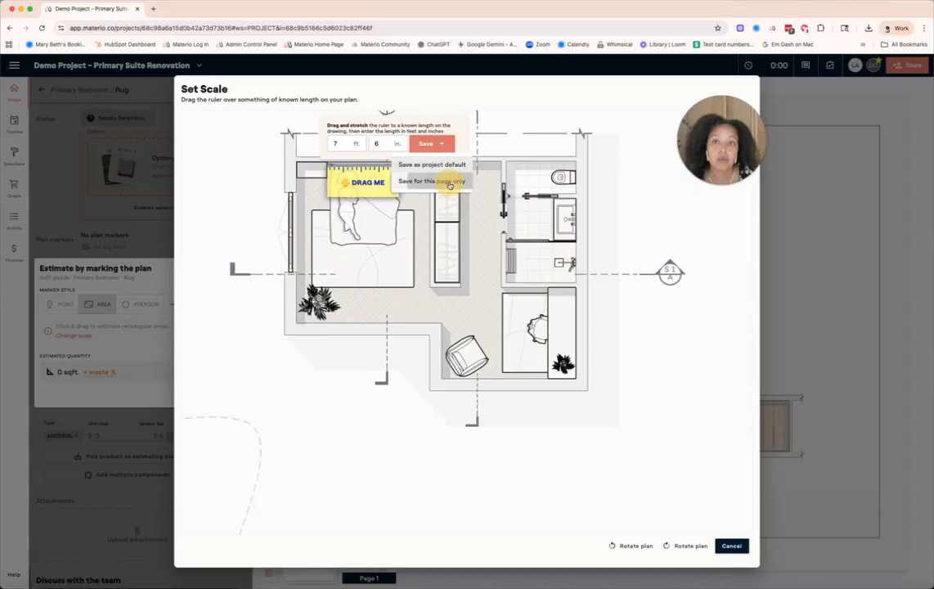
{"action": "left_click", "coordinate": [450, 183]}
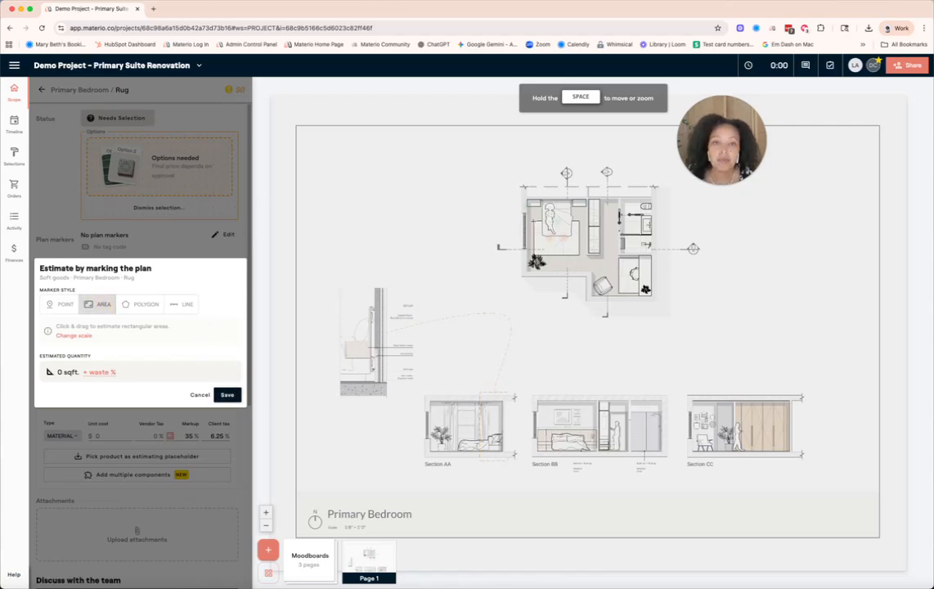
- Mark the Rug's rectangular area of about 90 sq ft on the bedroom floor plan and save it without updating the item's quantity
{"action": "mouse_move", "coordinate": [533, 220]}
{"action": "left_mouse_down"}
{"action": "mouse_move", "coordinate": [558, 251]}
{"action": "mouse_move", "coordinate": [580, 255]}
{"action": "left_mouse_up"}
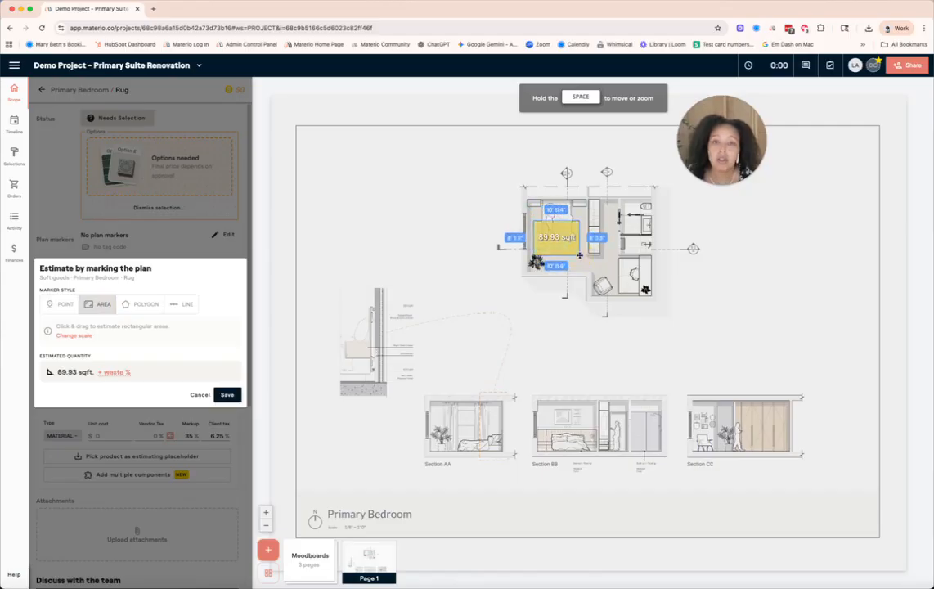
{"action": "left_click", "coordinate": [227, 395]}
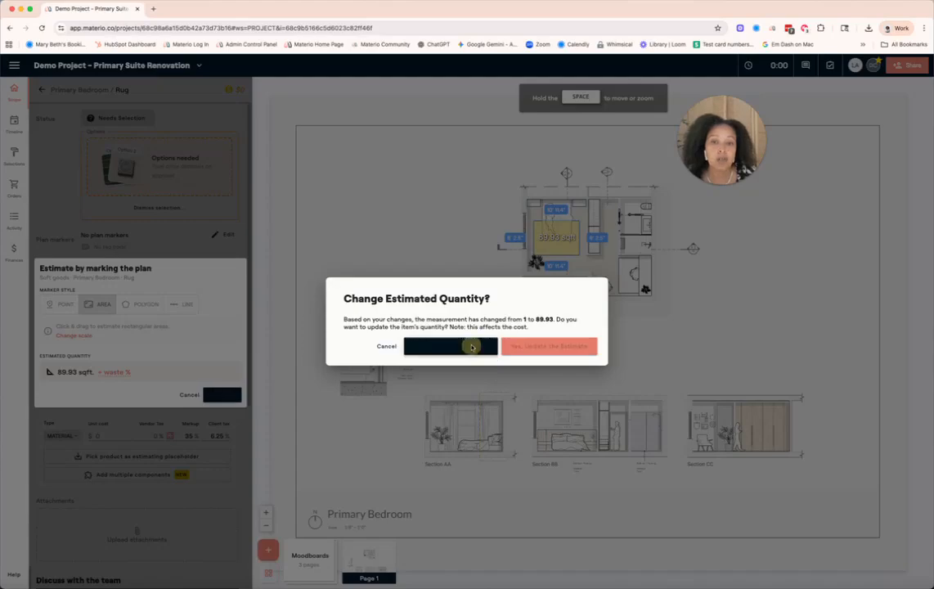
{"action": "left_click", "coordinate": [491, 353]}
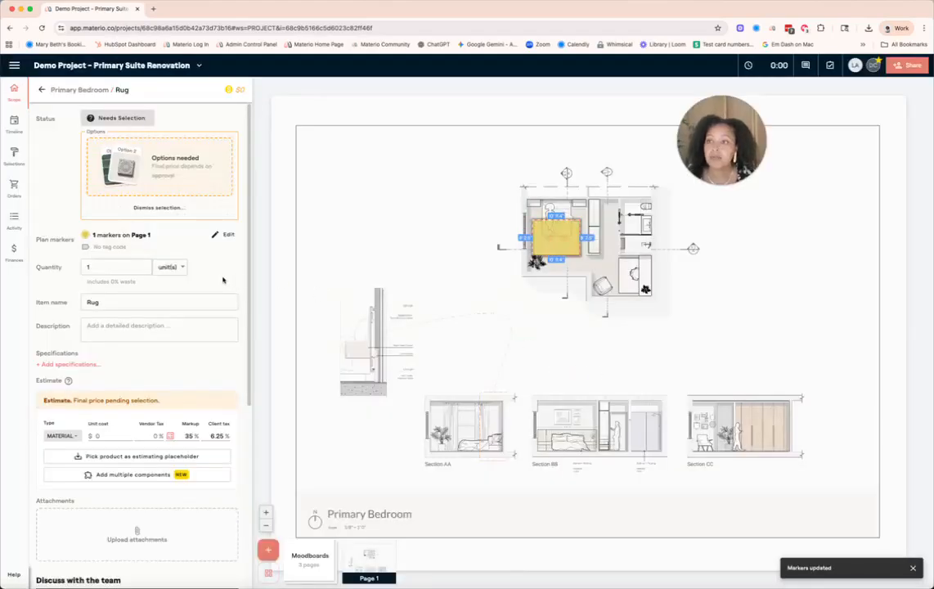
- Add Crackle Natural, Scales Pearl, Ori Gold and Fossil Tan from the design library as options for the Rug
{"action": "left_click", "coordinate": [140, 158]}
{"action": "left_click", "coordinate": [233, 264]}
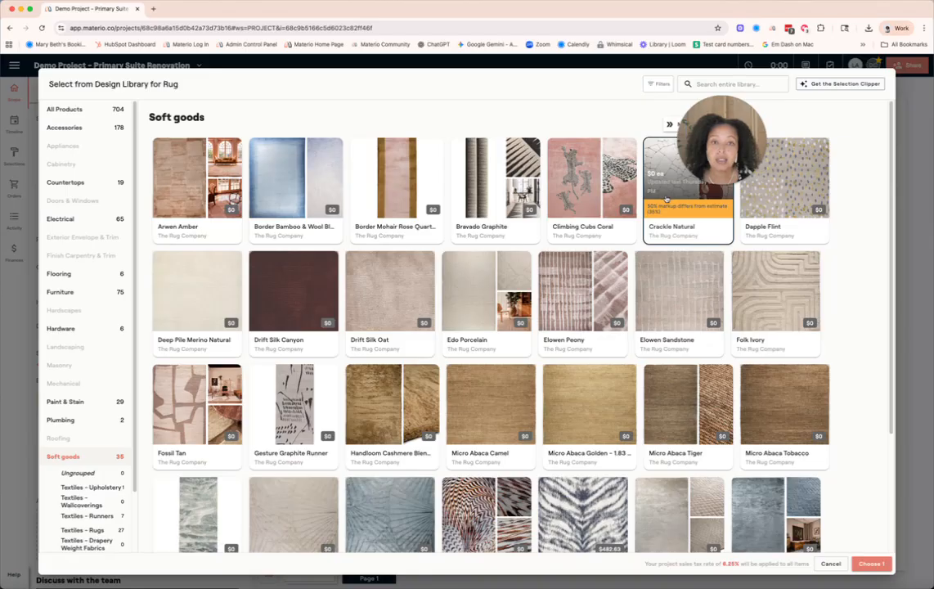
{"action": "scroll", "coordinate": [418, 348], "scroll_direction": "down", "scroll_amount": 4}
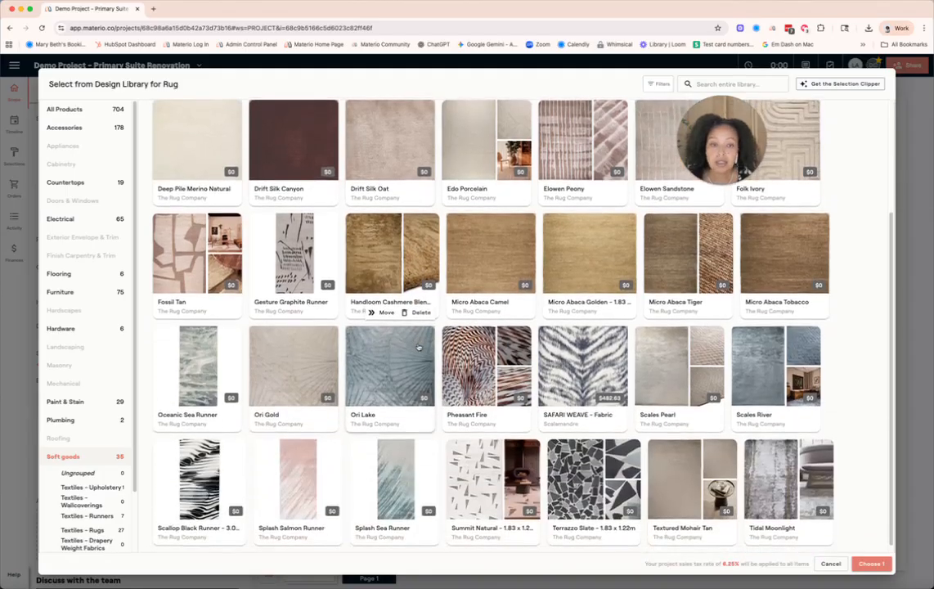
{"action": "left_click", "coordinate": [679, 364]}
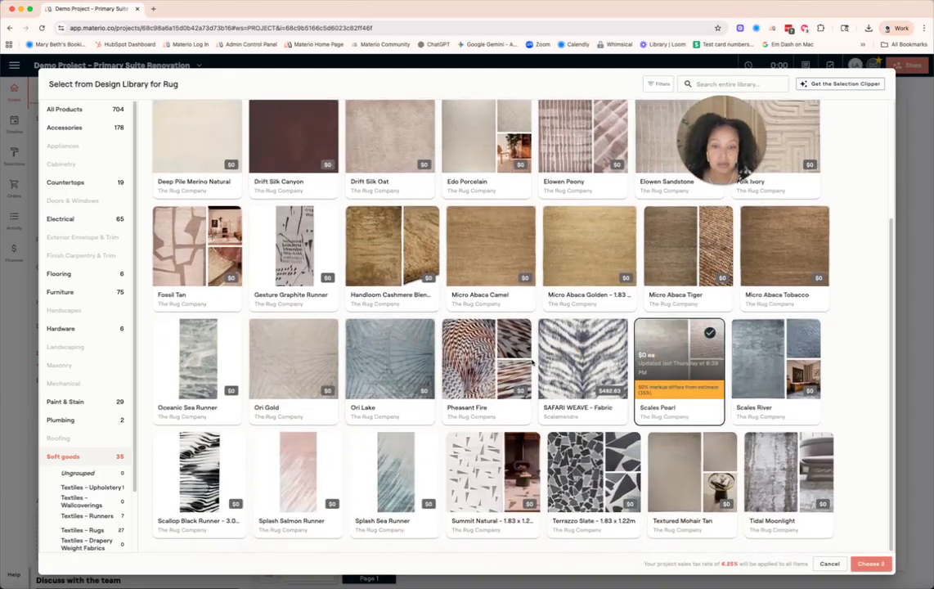
{"action": "scroll", "coordinate": [358, 314], "scroll_direction": "up", "scroll_amount": 3}
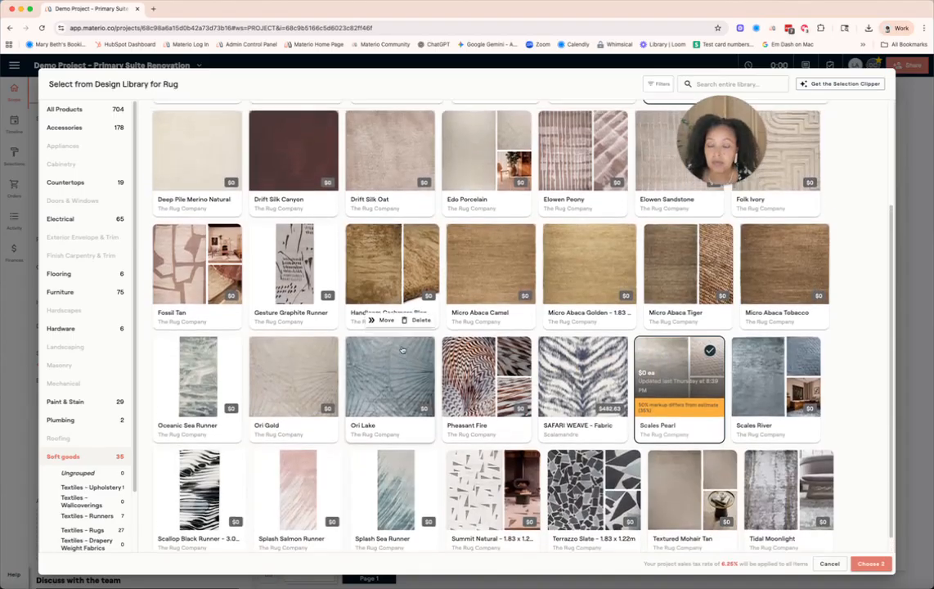
{"action": "left_click", "coordinate": [280, 452]}
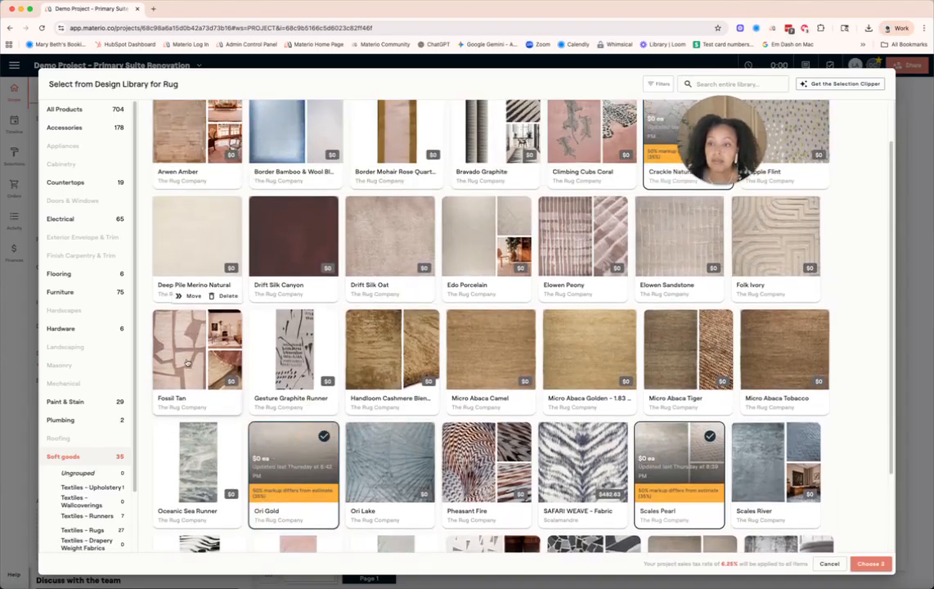
{"action": "left_click", "coordinate": [187, 362]}
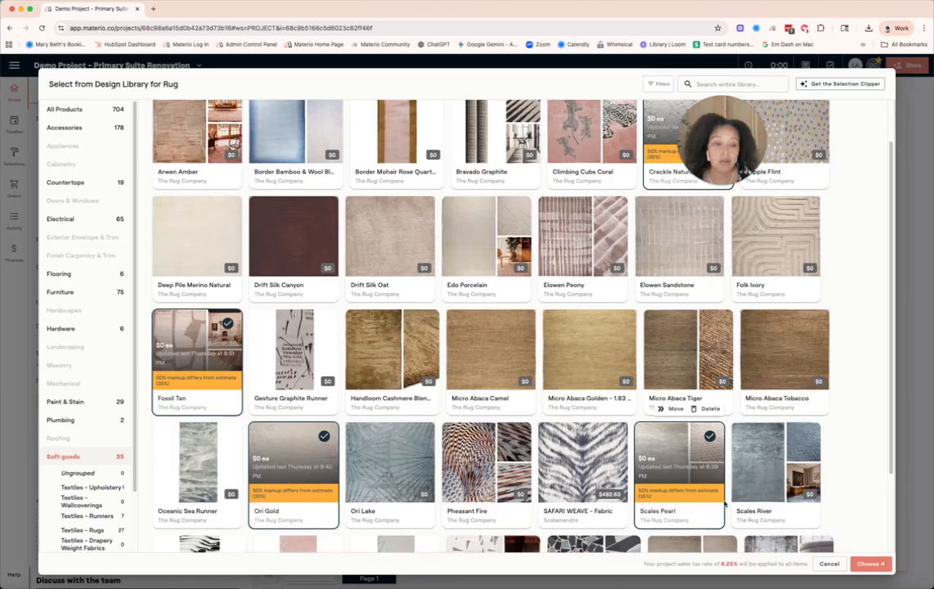
{"action": "left_click", "coordinate": [869, 564]}
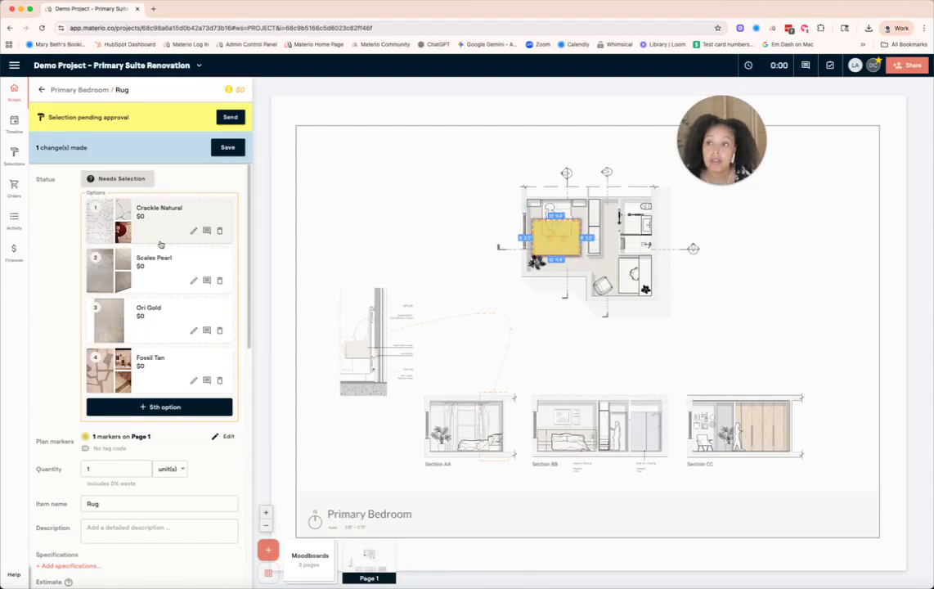
- Delete all four product options from the Rug and confirm each removal
{"action": "left_click", "coordinate": [218, 230]}
{"action": "left_click", "coordinate": [538, 345]}
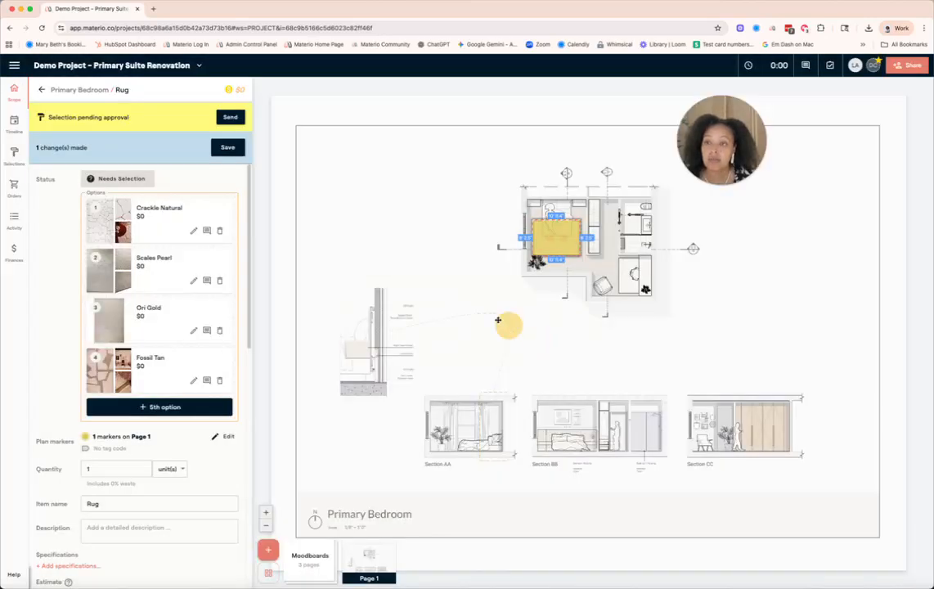
{"action": "left_click", "coordinate": [218, 229]}
{"action": "left_click", "coordinate": [545, 350]}
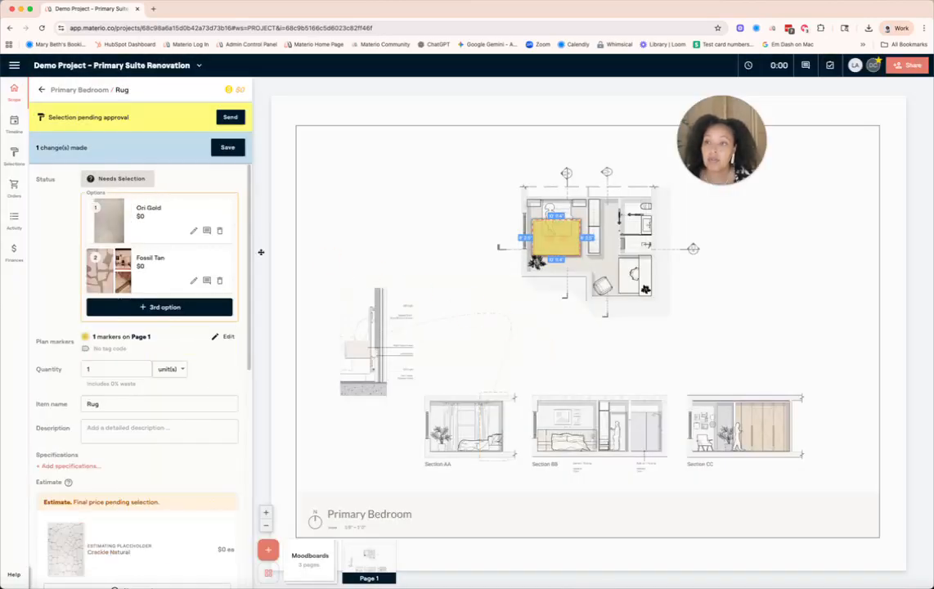
{"action": "left_click", "coordinate": [218, 230]}
{"action": "left_click", "coordinate": [547, 351]}
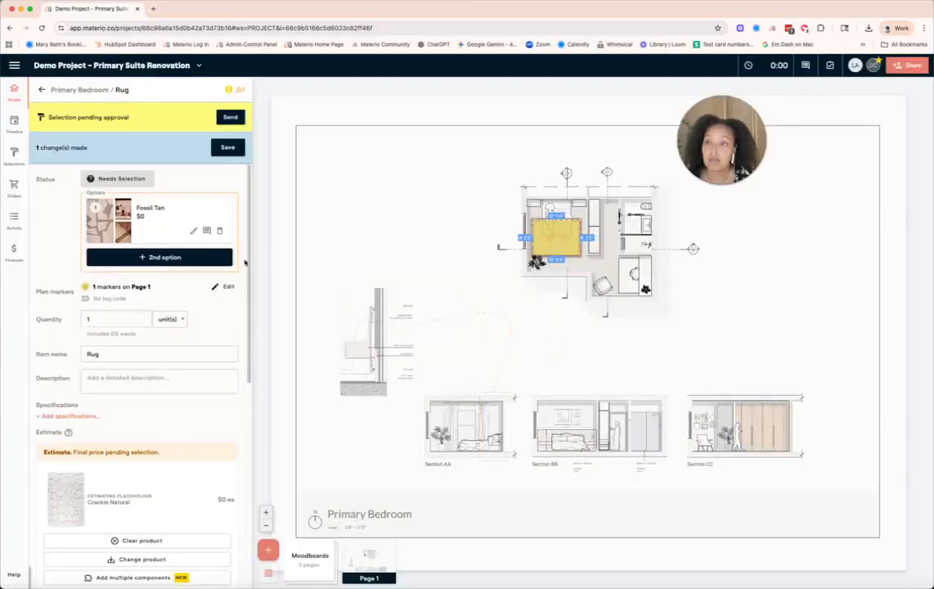
{"action": "left_click", "coordinate": [219, 230]}
{"action": "left_click", "coordinate": [547, 351]}
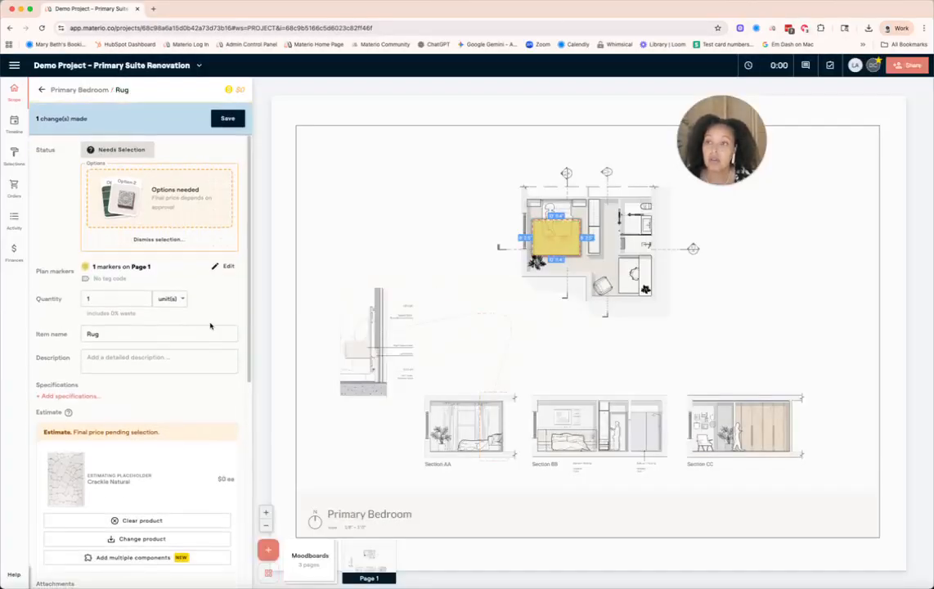
- Set the Rug's estimated unit cost to $13,000, save it and return to the scope list
{"action": "scroll", "coordinate": [175, 382], "scroll_direction": "down", "scroll_amount": 1}
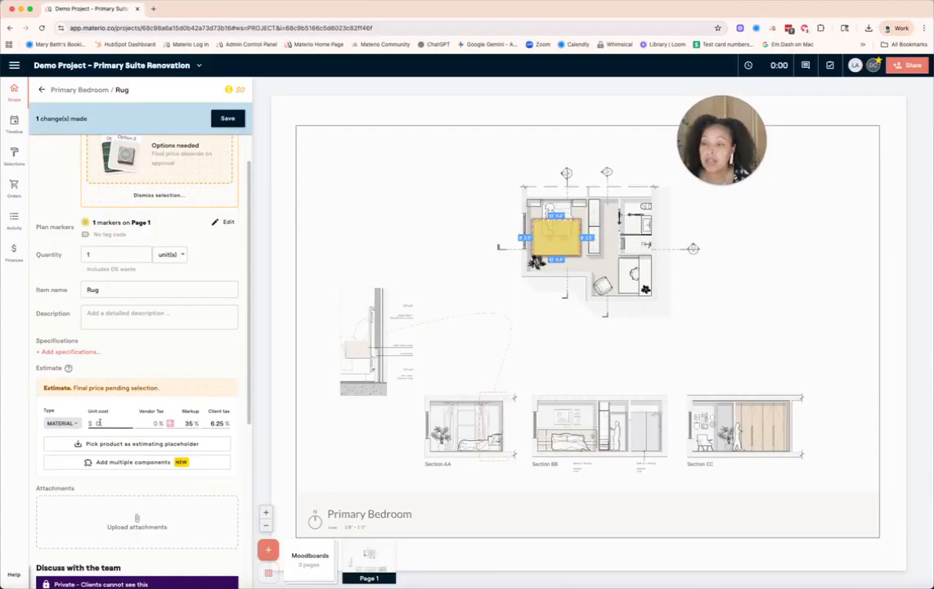
{"action": "left_click", "coordinate": [99, 423]}
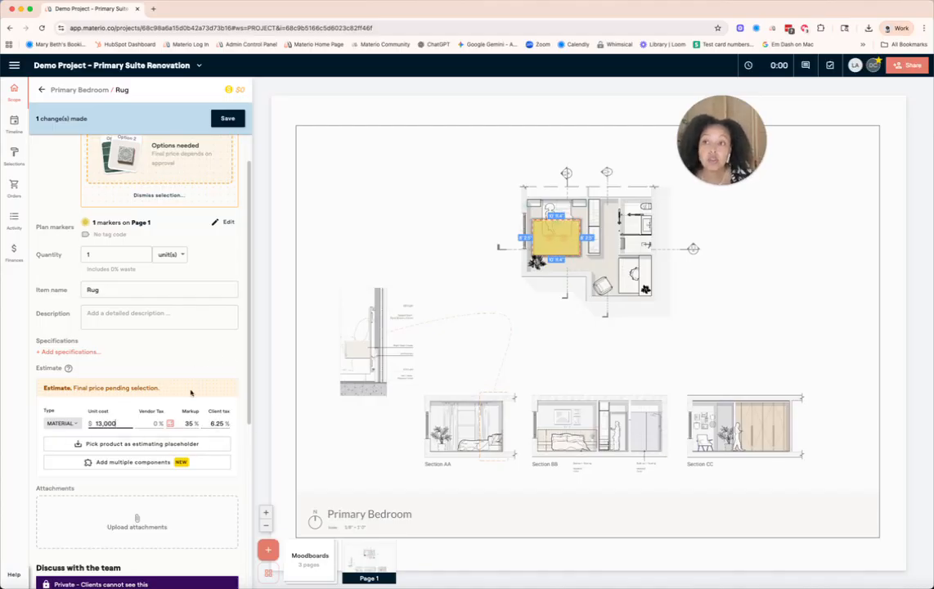
{"action": "left_click", "coordinate": [229, 119]}
{"action": "left_click", "coordinate": [42, 89]}
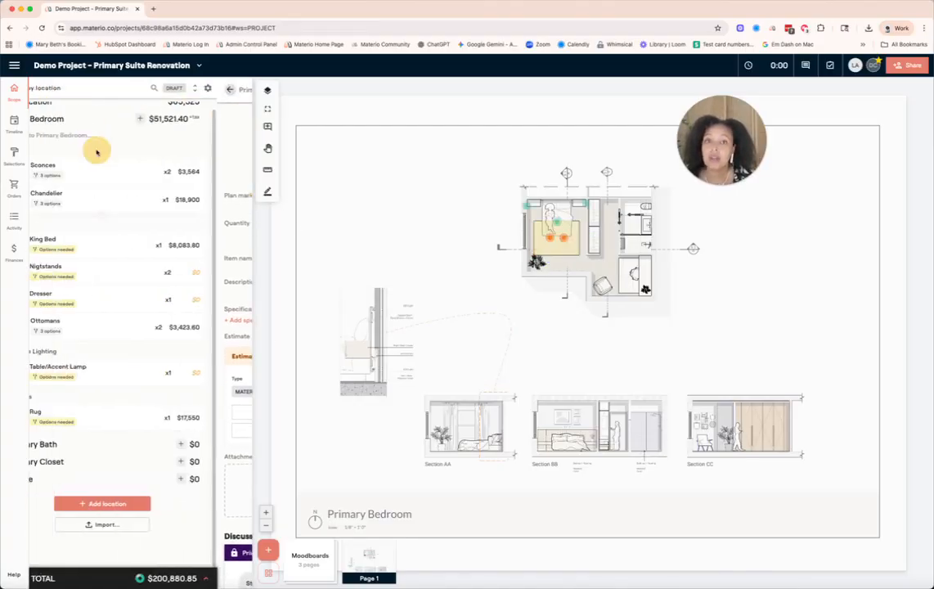
{"action": "mouse_move", "coordinate": [574, 256]}
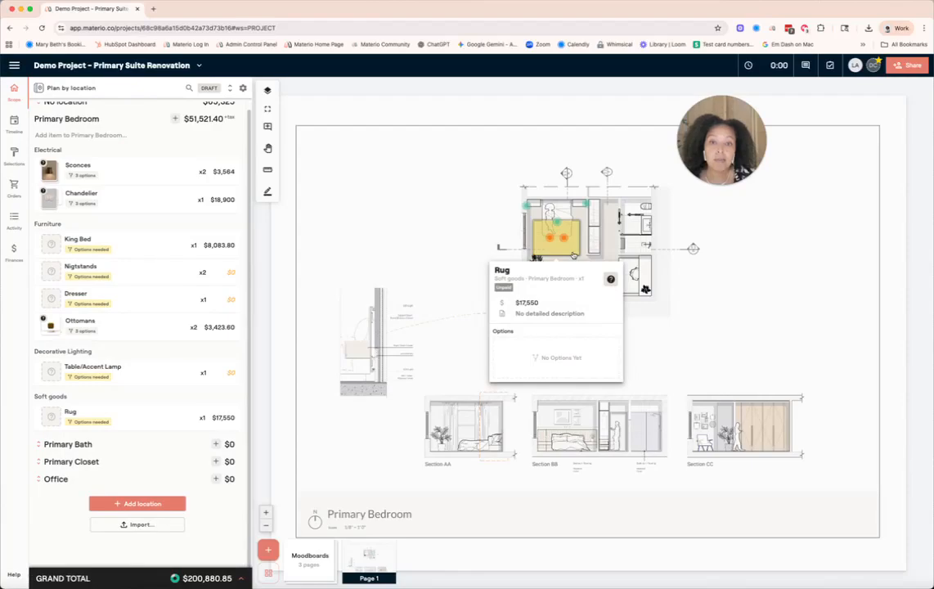
{"action": "left_click", "coordinate": [164, 323]}
{"action": "left_click", "coordinate": [154, 411]}
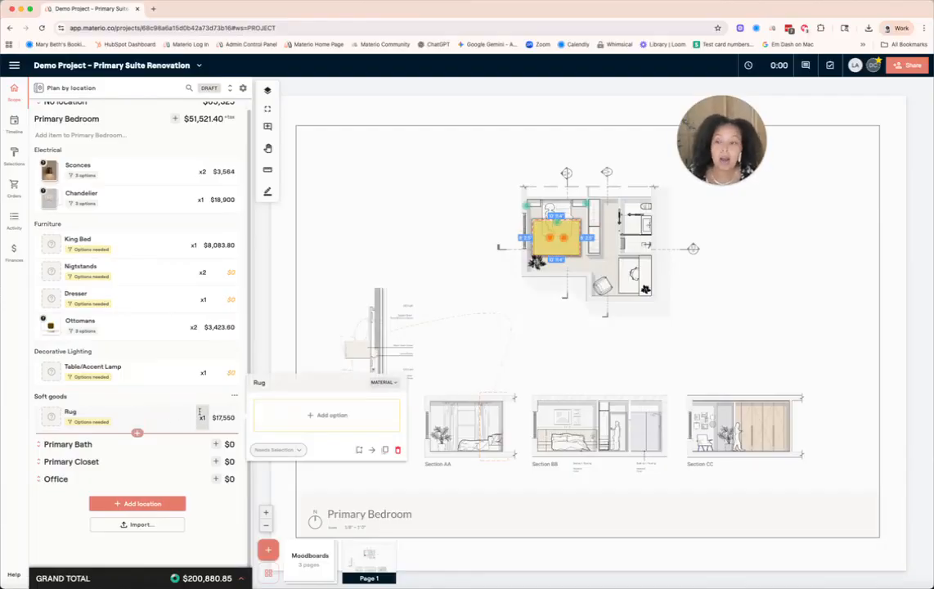
{"action": "left_click", "coordinate": [157, 373]}
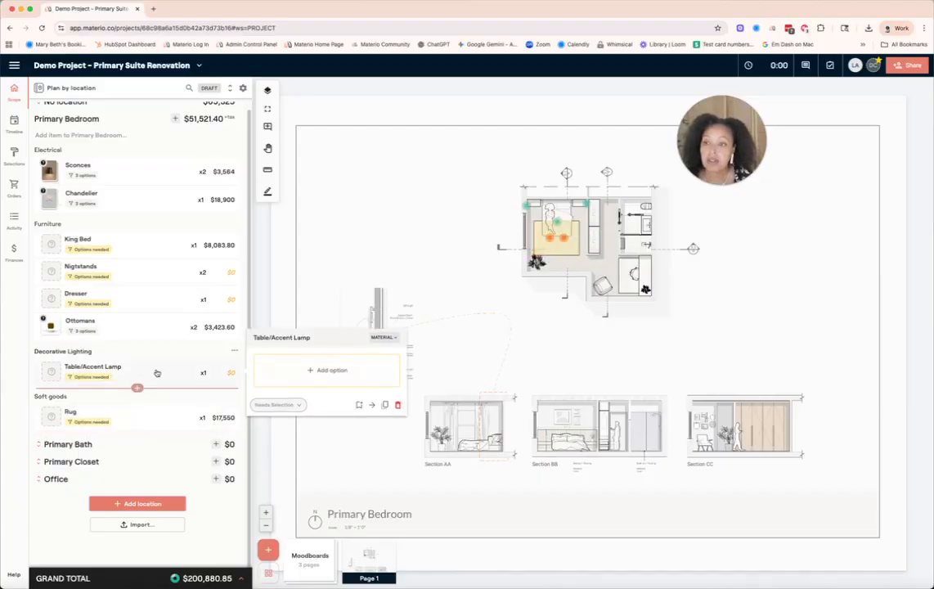
- Add Platform Chest from the design library as an option for the Dresser
{"action": "left_click", "coordinate": [156, 308]}
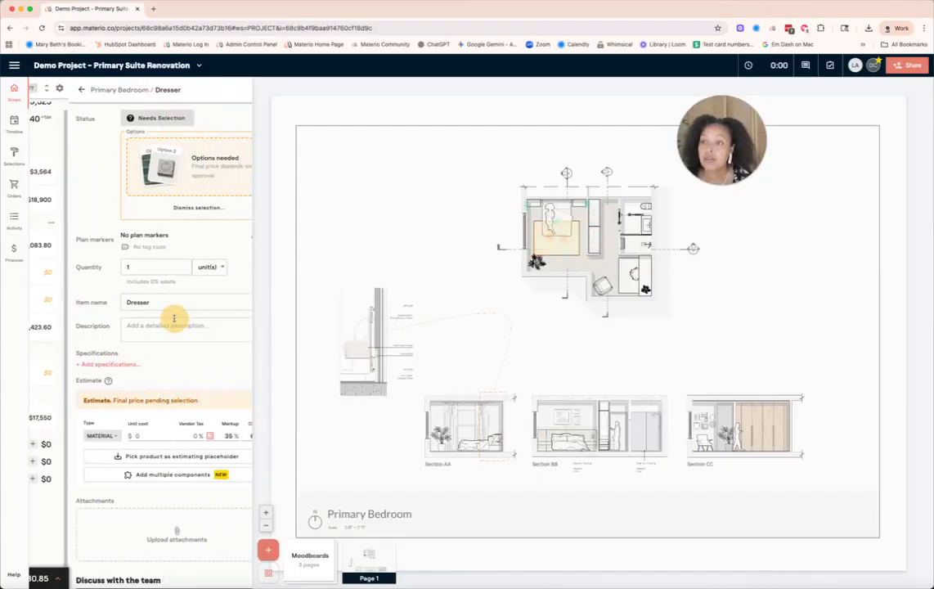
{"action": "left_click", "coordinate": [194, 175]}
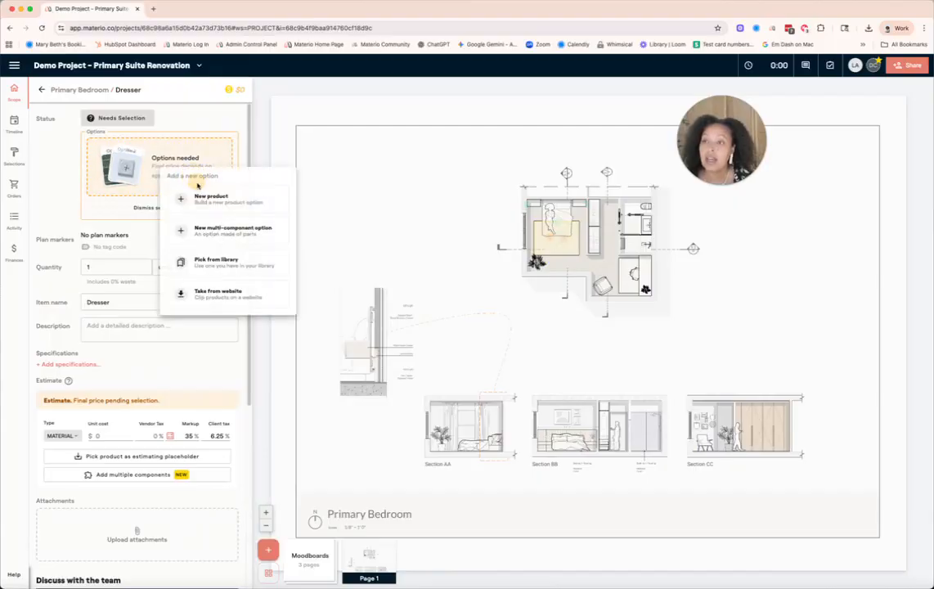
{"action": "left_click", "coordinate": [234, 263]}
{"action": "left_click", "coordinate": [196, 180]}
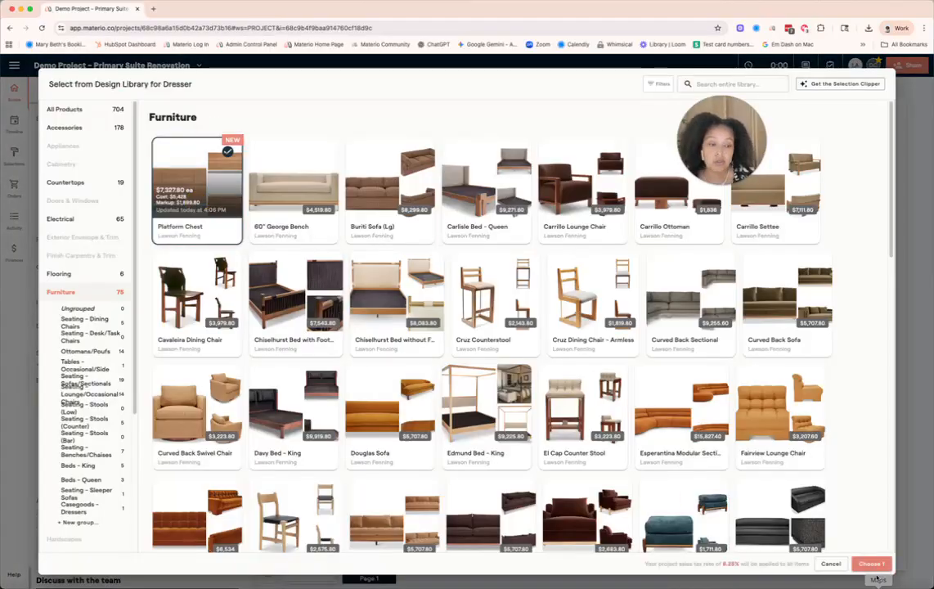
{"action": "left_click", "coordinate": [871, 564]}
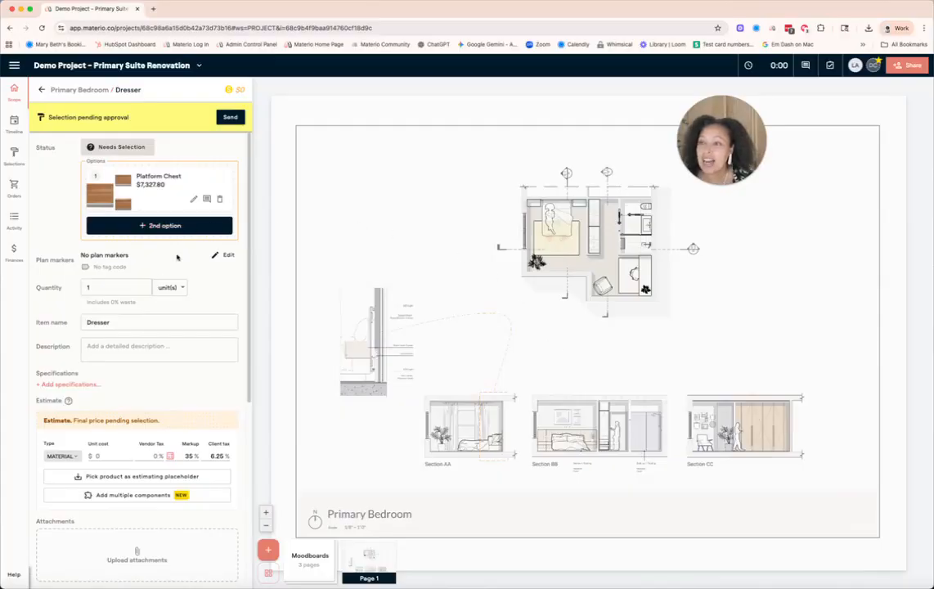
- Mark the Dresser on the floor plan with an area marker of about 7' by 1'7" below the rug, save it and return to the scope list
{"action": "left_click", "coordinate": [223, 255]}
{"action": "left_click", "coordinate": [103, 310]}
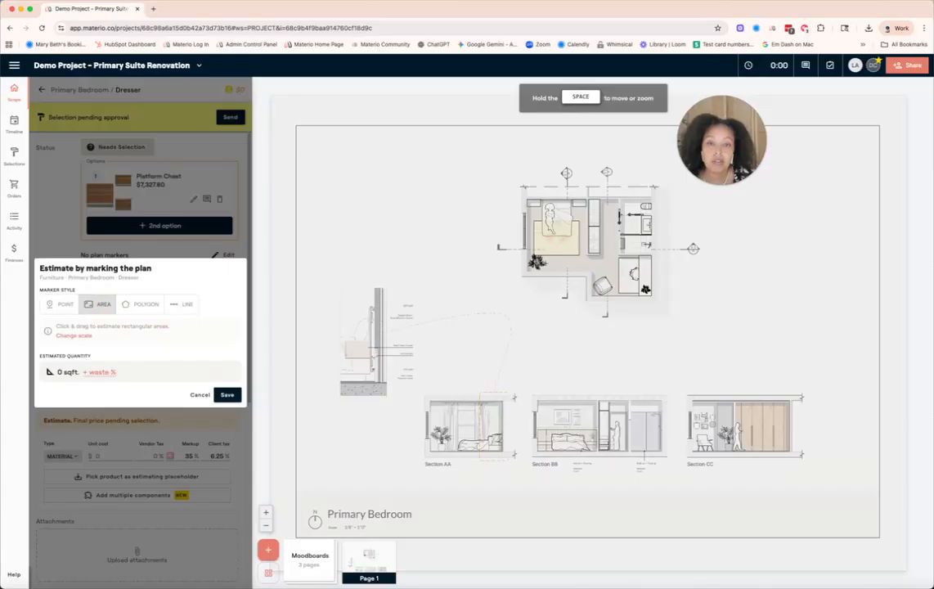
{"action": "left_click_drag", "start_coordinate": [548, 263], "coordinate": [578, 269]}
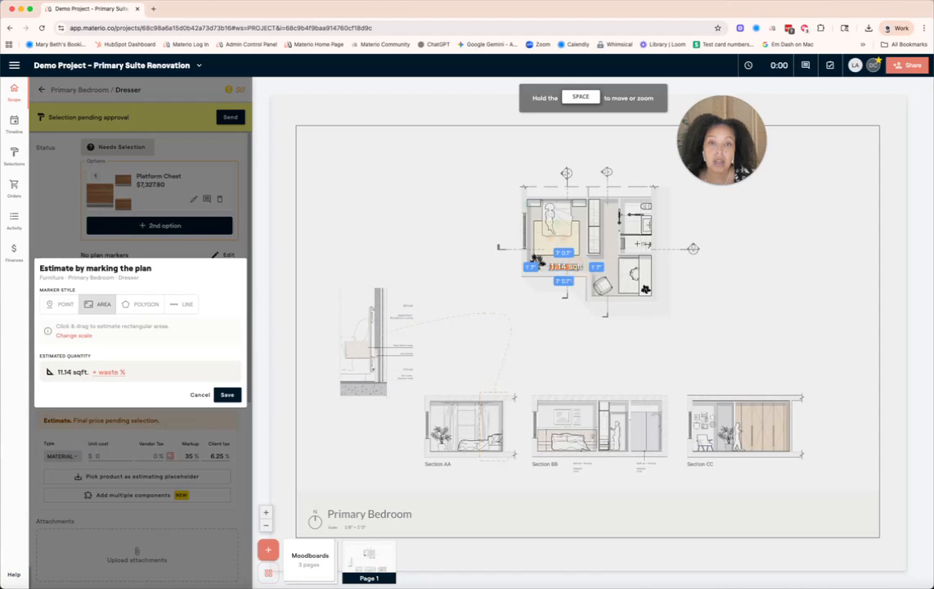
{"action": "left_click", "coordinate": [228, 396]}
{"action": "left_click", "coordinate": [467, 347]}
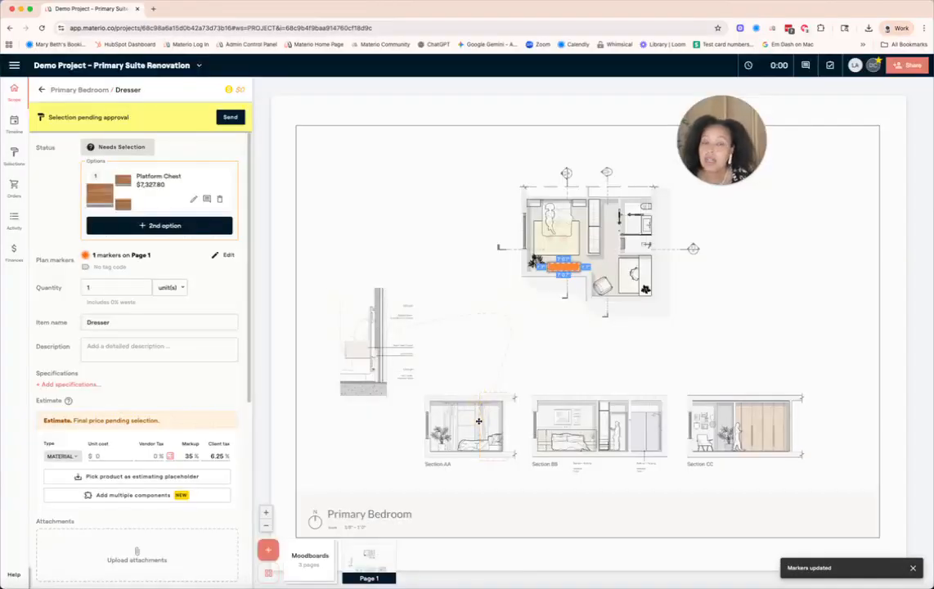
{"action": "left_click", "coordinate": [41, 91]}
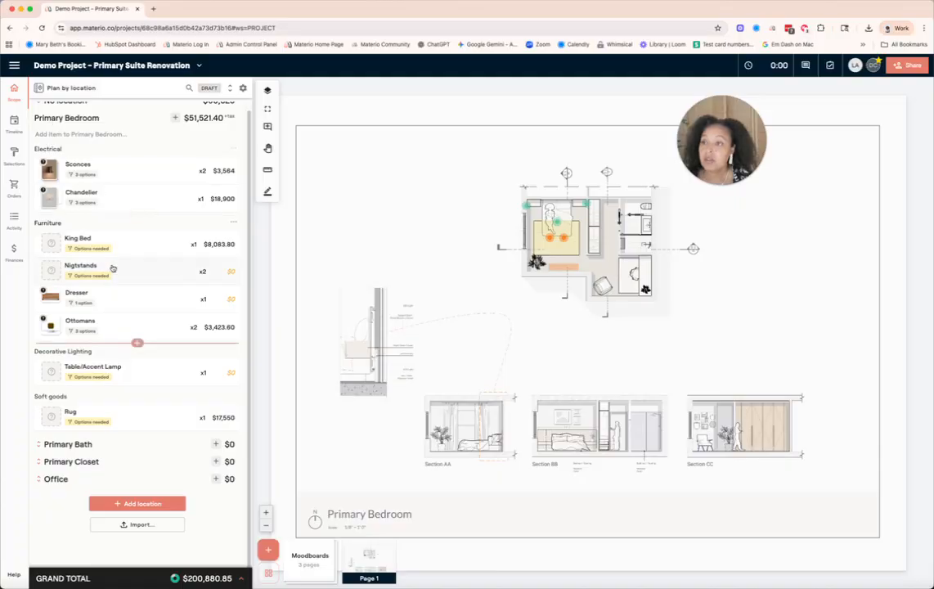
- Remove the Nigtstands item from the Primary Bedroom's Furniture group and confirm the removal
{"action": "mouse_move", "coordinate": [114, 269]}
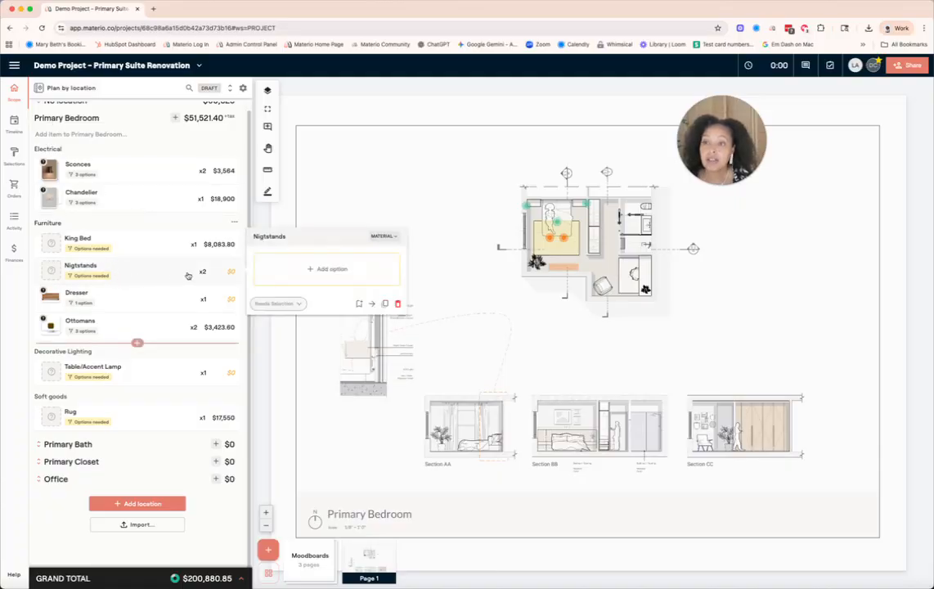
{"action": "left_click", "coordinate": [399, 306]}
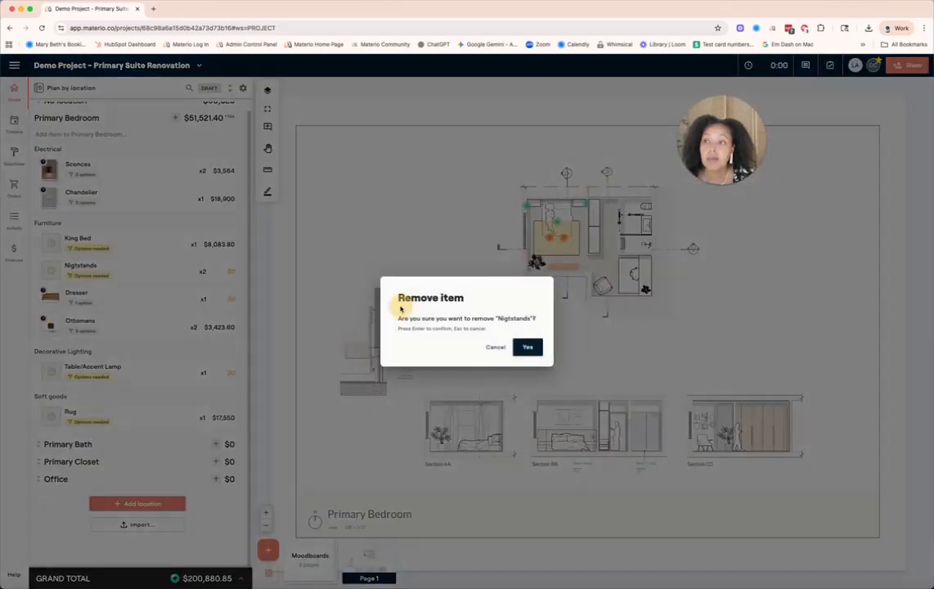
{"action": "left_click", "coordinate": [528, 347]}
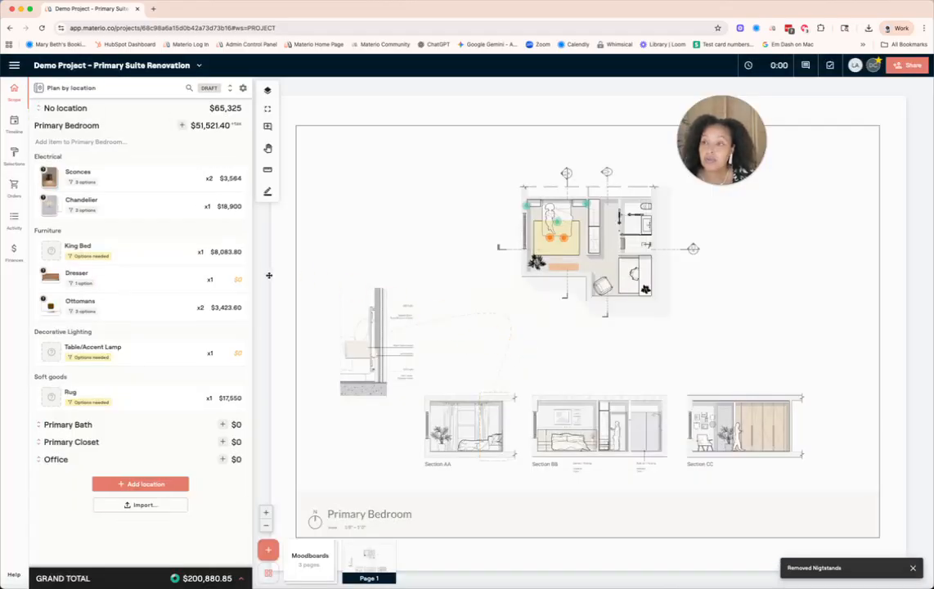
- Add a Custom Millwork item to the Primary Bedroom as a Millwork material requiring selection
{"action": "mouse_move", "coordinate": [547, 211]}
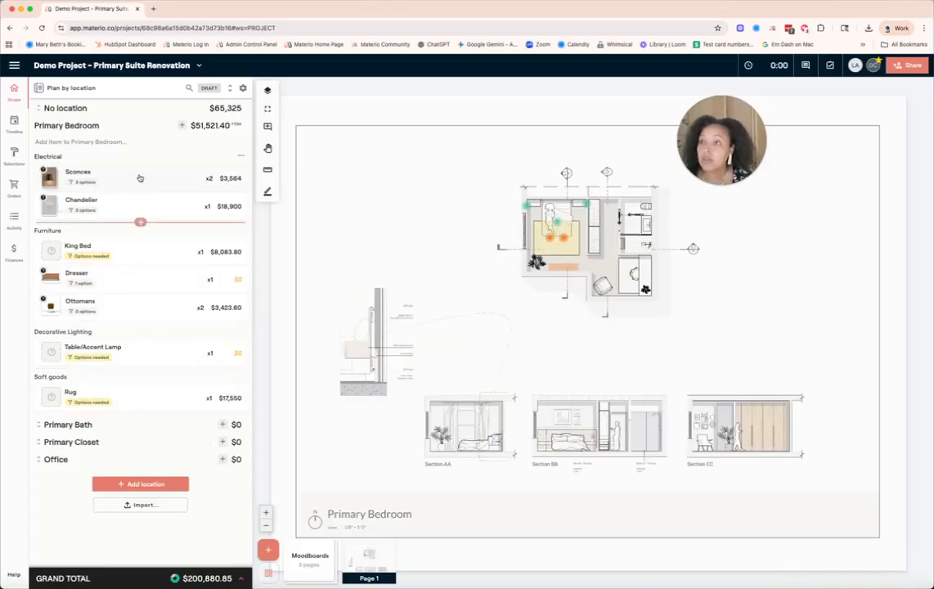
{"action": "left_click", "coordinate": [97, 143]}
{"action": "type", "text": "Custom Millwork"}
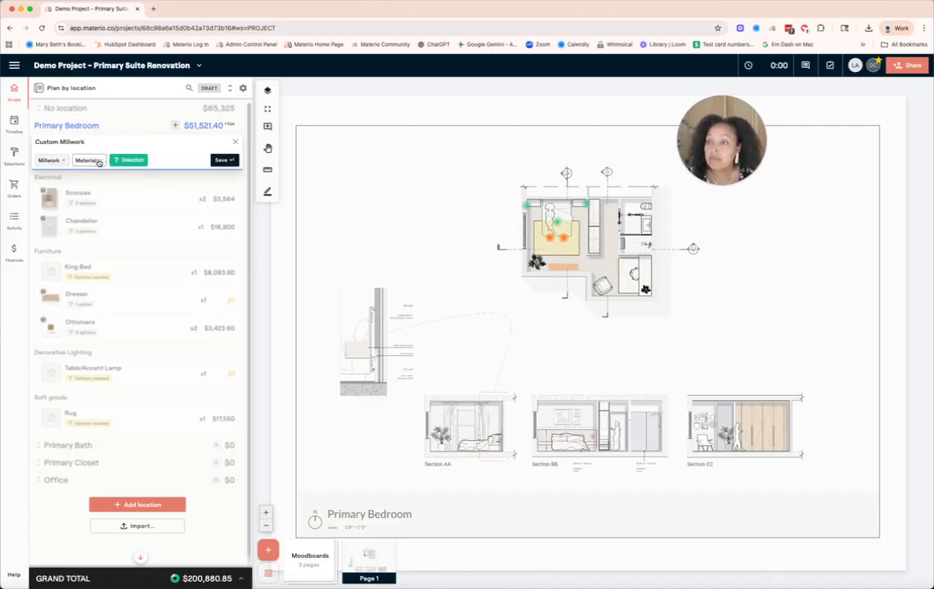
{"action": "left_click", "coordinate": [221, 160]}
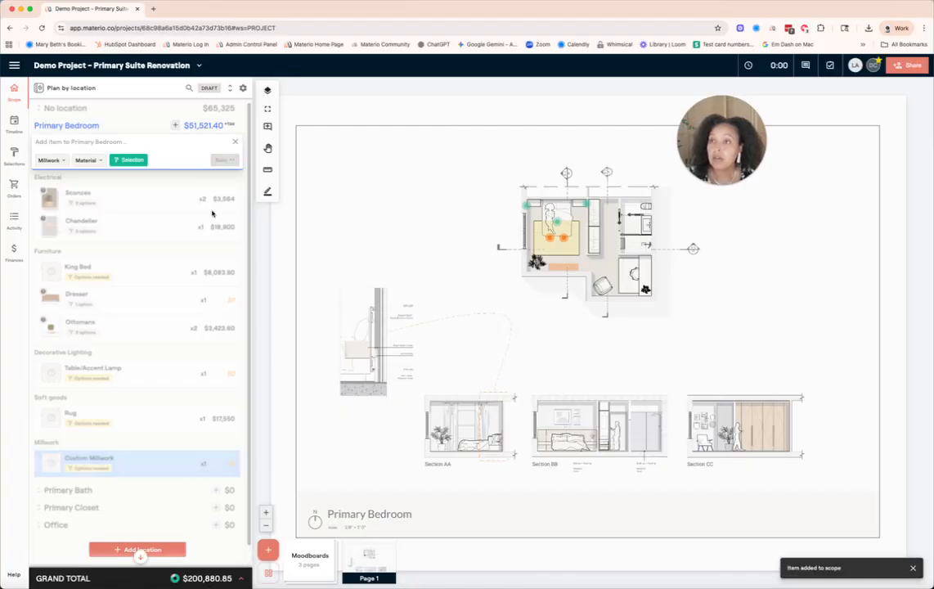
{"action": "left_click", "coordinate": [222, 195]}
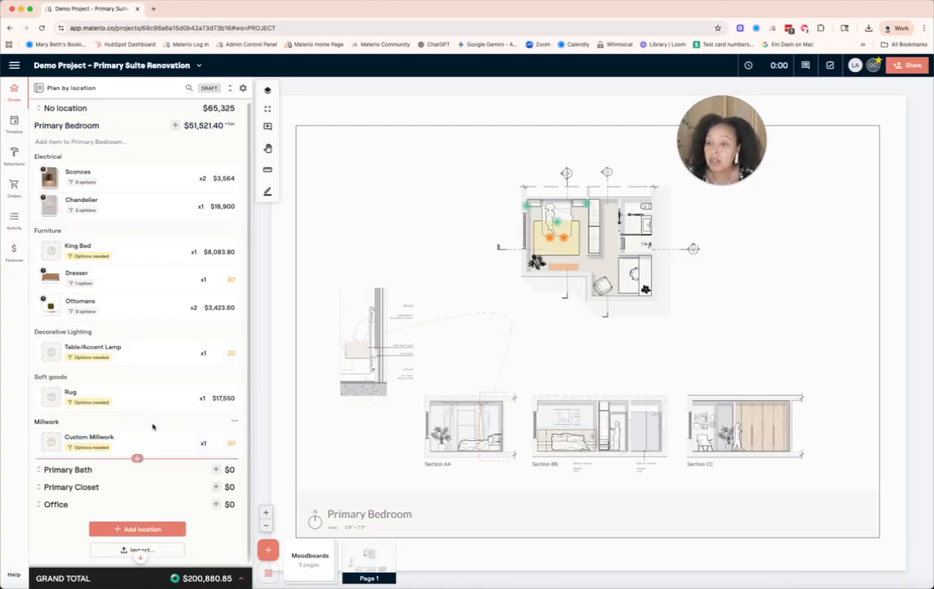
- Add the &Tradition JH42 Montera, &Tradition SC53 Como Portable, Griffin Lamp and Large Orb Lamp - Live Oak from the design library as Table/Accent Lamp options
{"action": "mouse_move", "coordinate": [142, 401]}
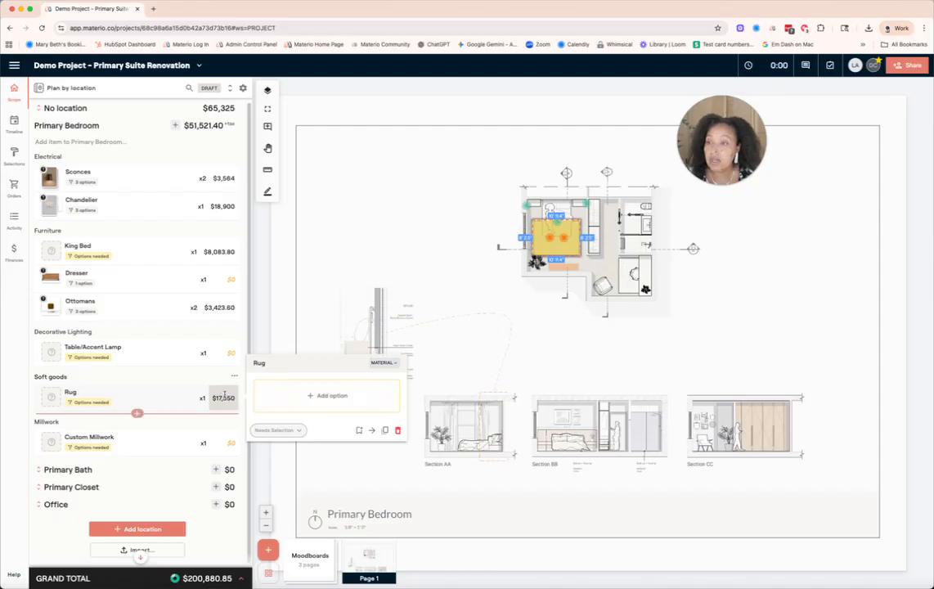
{"action": "left_click", "coordinate": [139, 354]}
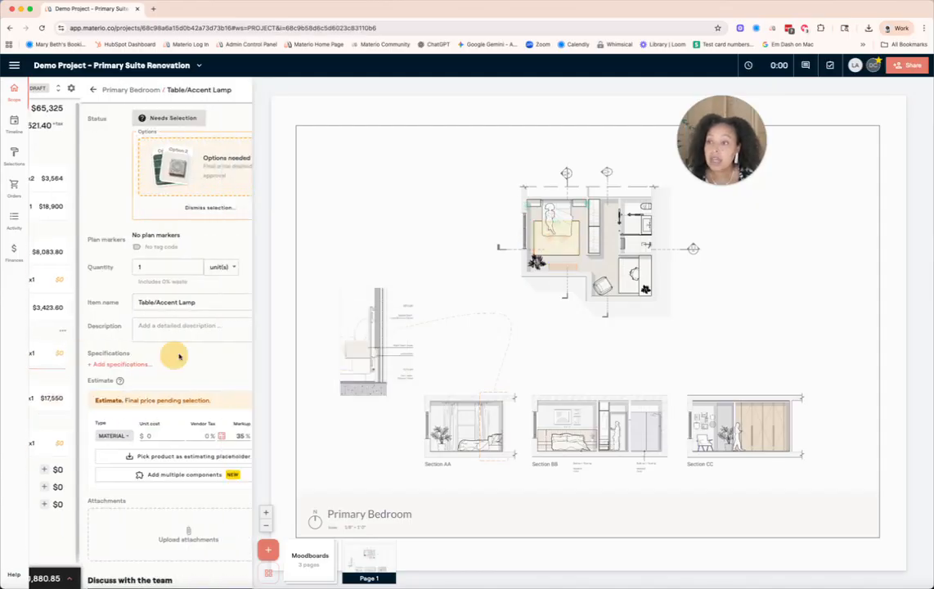
{"action": "left_click", "coordinate": [162, 166]}
{"action": "left_click", "coordinate": [217, 261]}
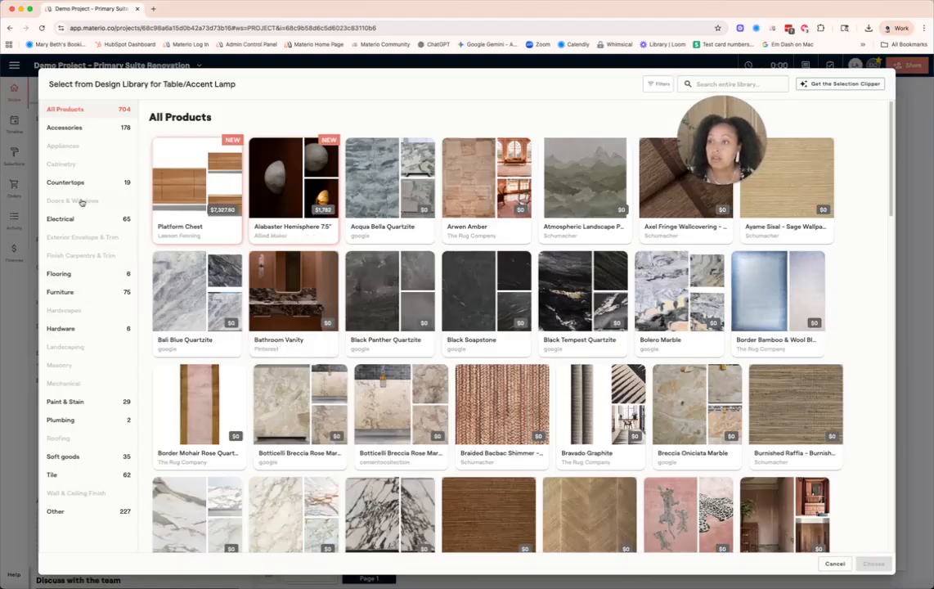
{"action": "left_click", "coordinate": [65, 127]}
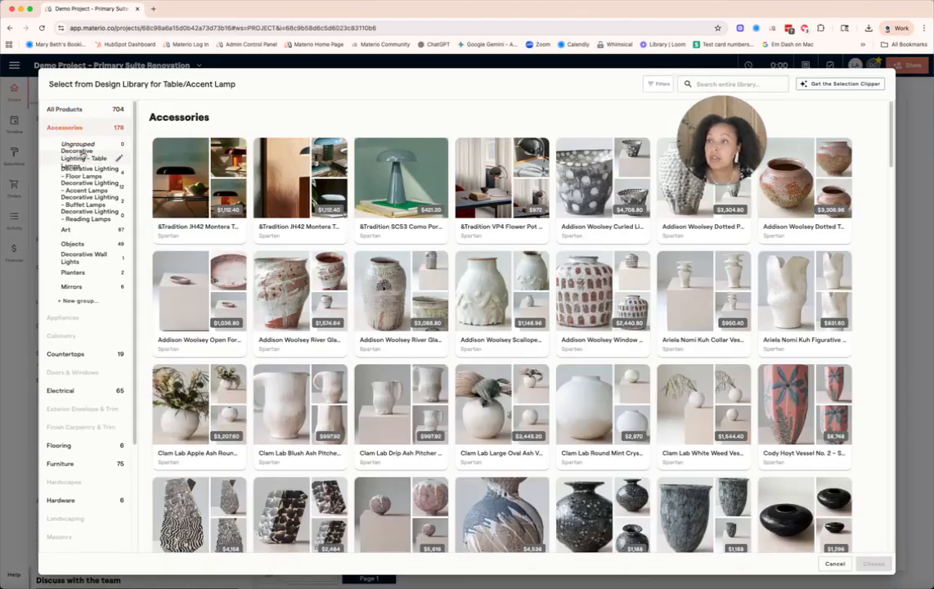
{"action": "left_click", "coordinate": [90, 185]}
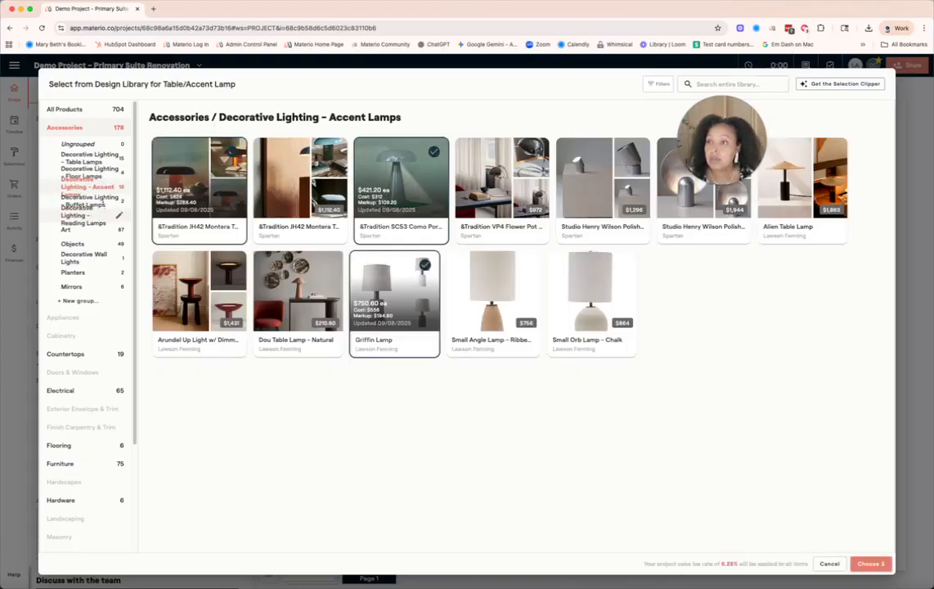
{"action": "left_click", "coordinate": [88, 158]}
{"action": "left_click", "coordinate": [871, 563]}
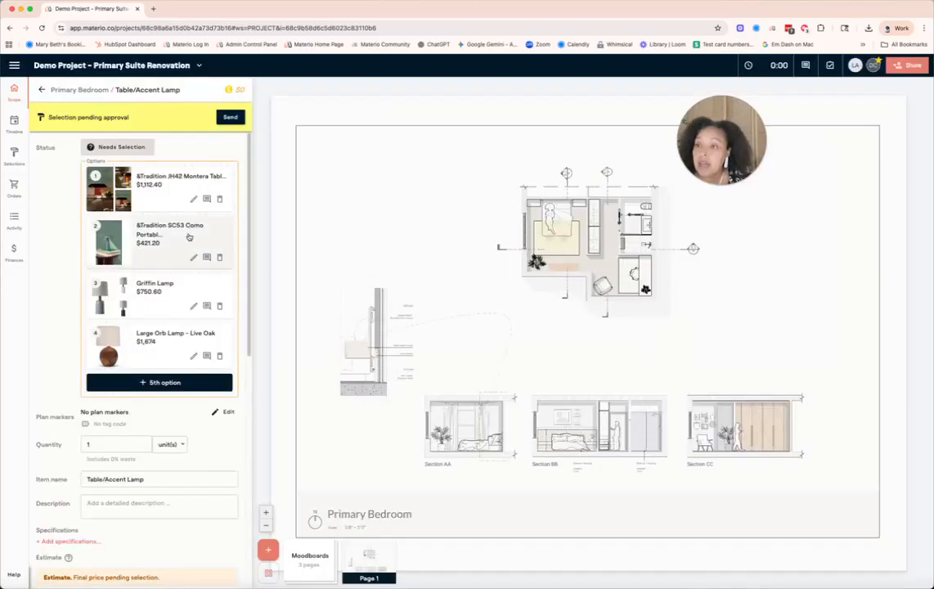
- Save Large Orb Lamp - Live Oak as the Table/Accent Lamp's estimating placeholder, and place a point marker for the lamp on the dresser in the plan
{"action": "scroll", "coordinate": [172, 278], "scroll_direction": "down", "scroll_amount": 1}
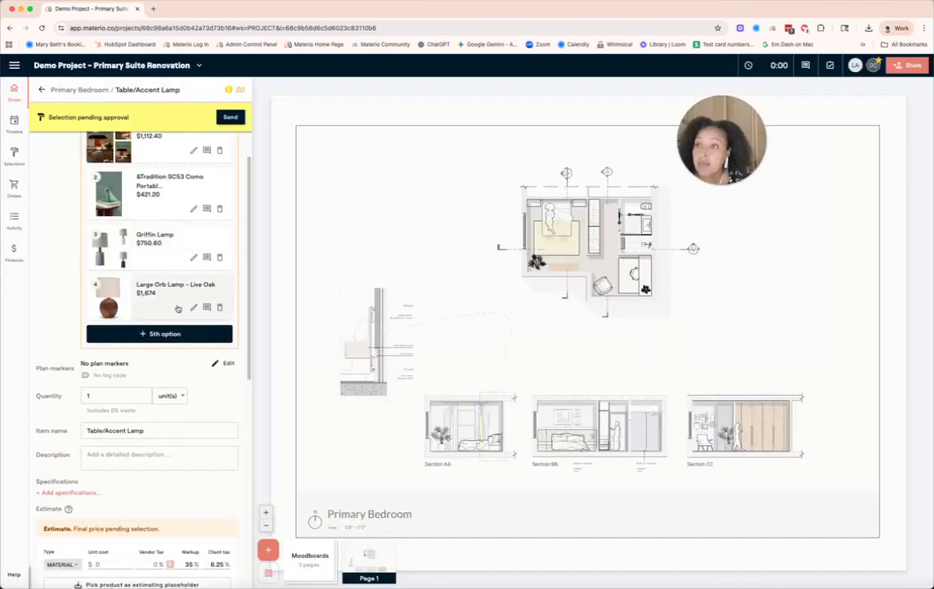
{"action": "scroll", "coordinate": [177, 306], "scroll_direction": "down", "scroll_amount": 5}
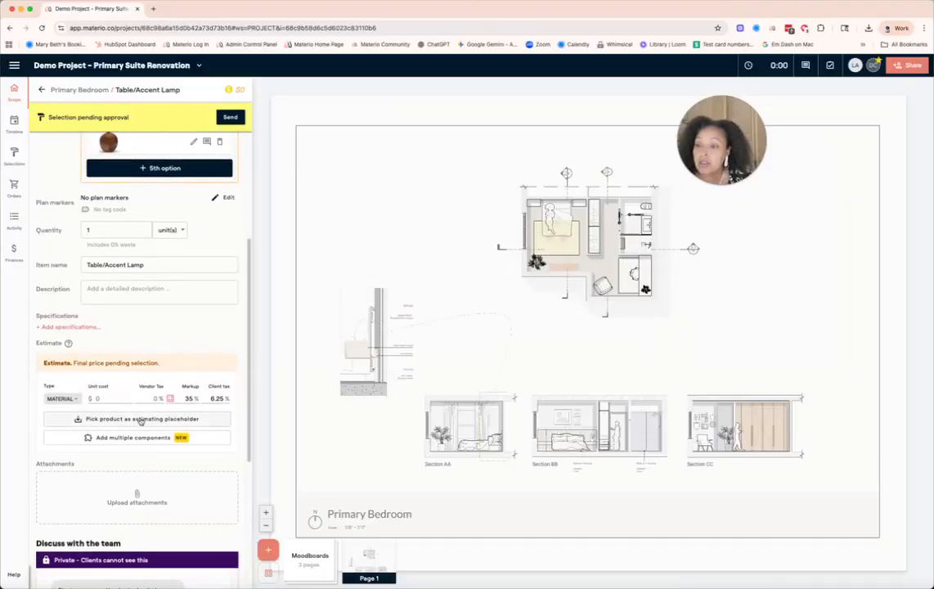
{"action": "left_click", "coordinate": [140, 418]}
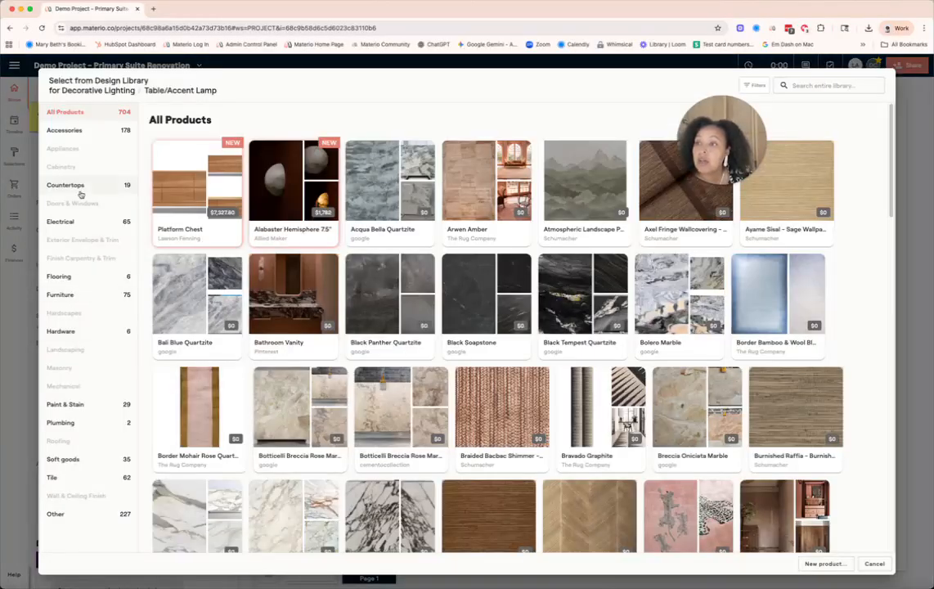
{"action": "left_click", "coordinate": [65, 131]}
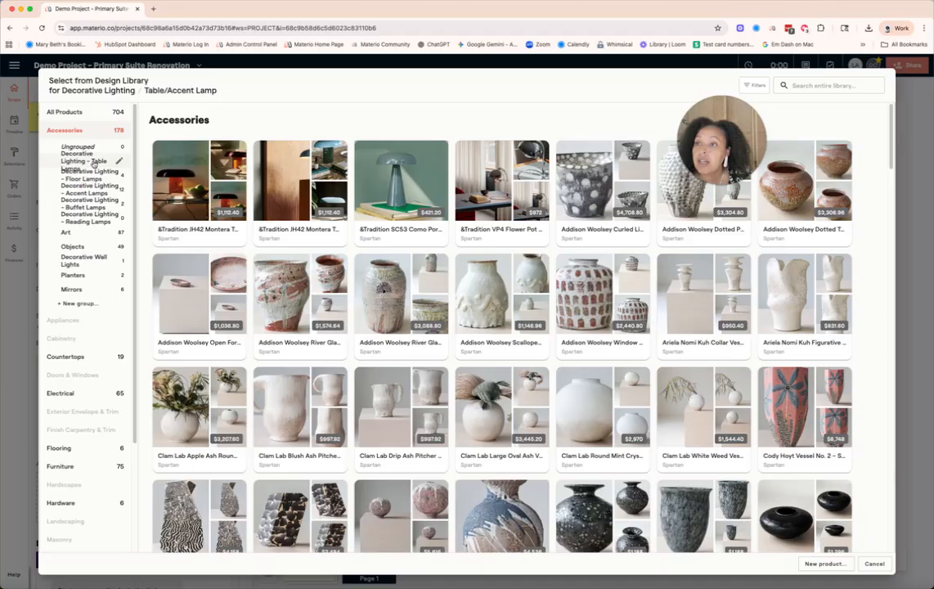
{"action": "left_click", "coordinate": [94, 164]}
{"action": "left_click", "coordinate": [301, 298]}
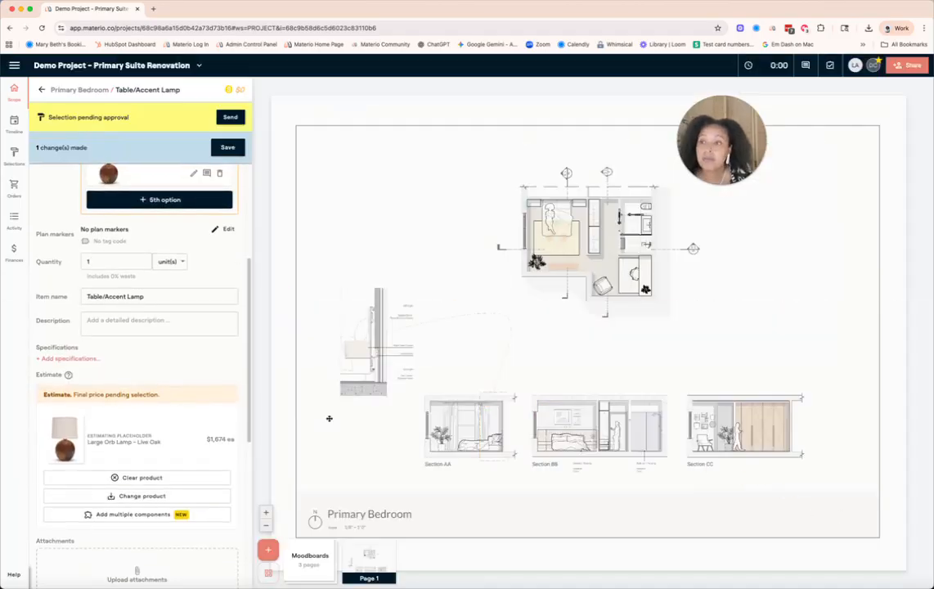
{"action": "left_click", "coordinate": [227, 147]}
{"action": "left_click", "coordinate": [228, 197]}
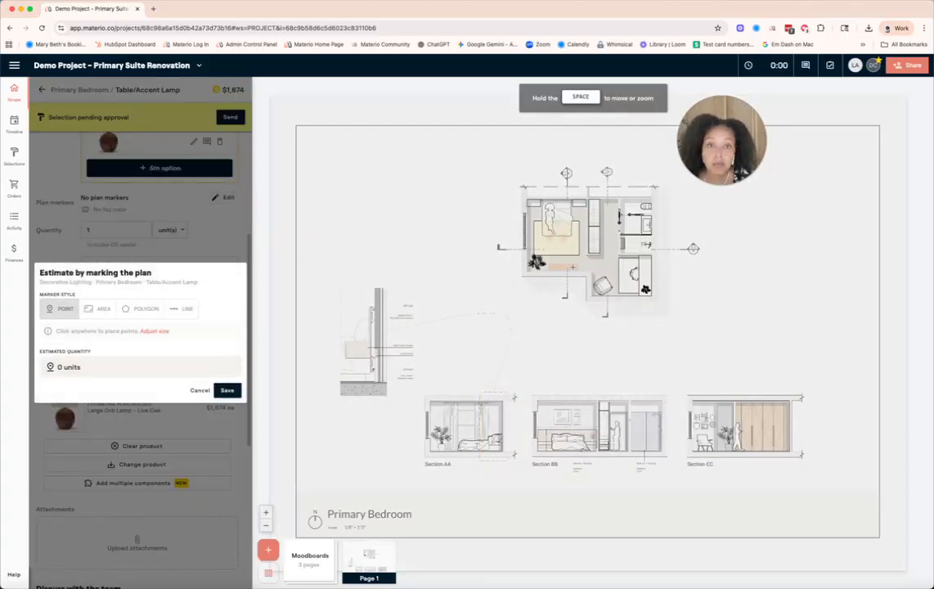
{"action": "left_click", "coordinate": [573, 267]}
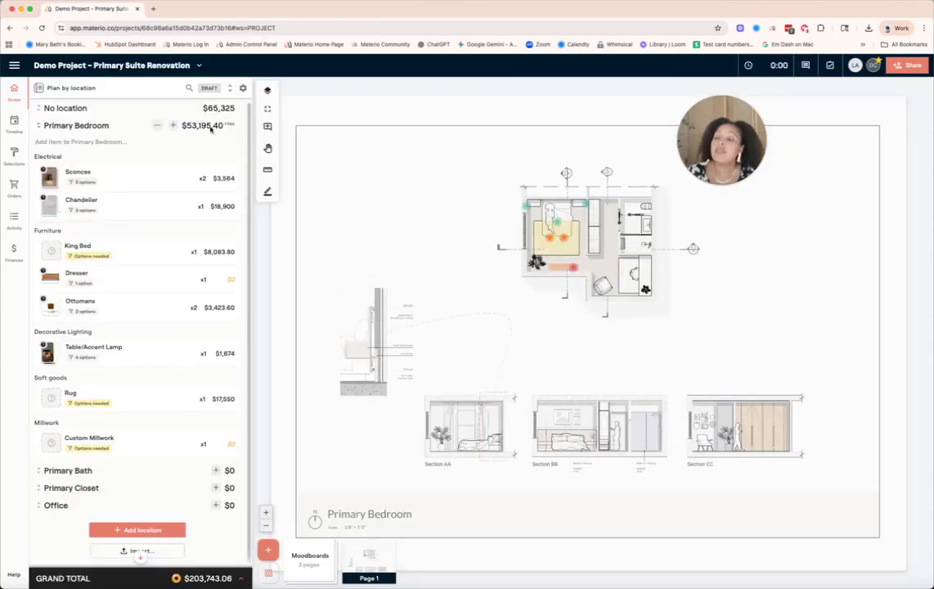
- Add Monterey Bed and the Chiselhurst Beds with and without footboard from the library's Beds - King group as options for the King Bed
{"action": "left_click", "coordinate": [110, 246]}
{"action": "left_click", "coordinate": [167, 188]}
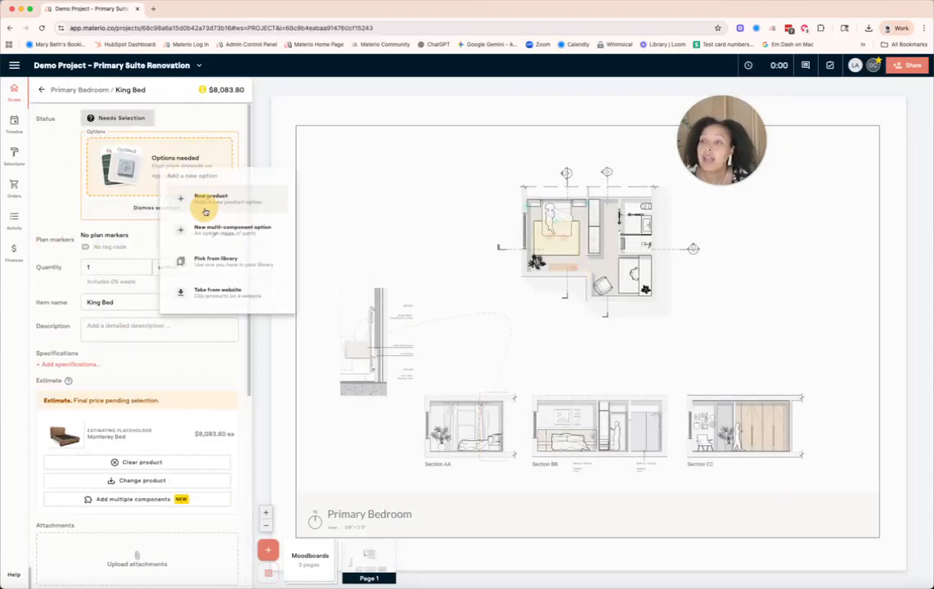
{"action": "left_click", "coordinate": [201, 258]}
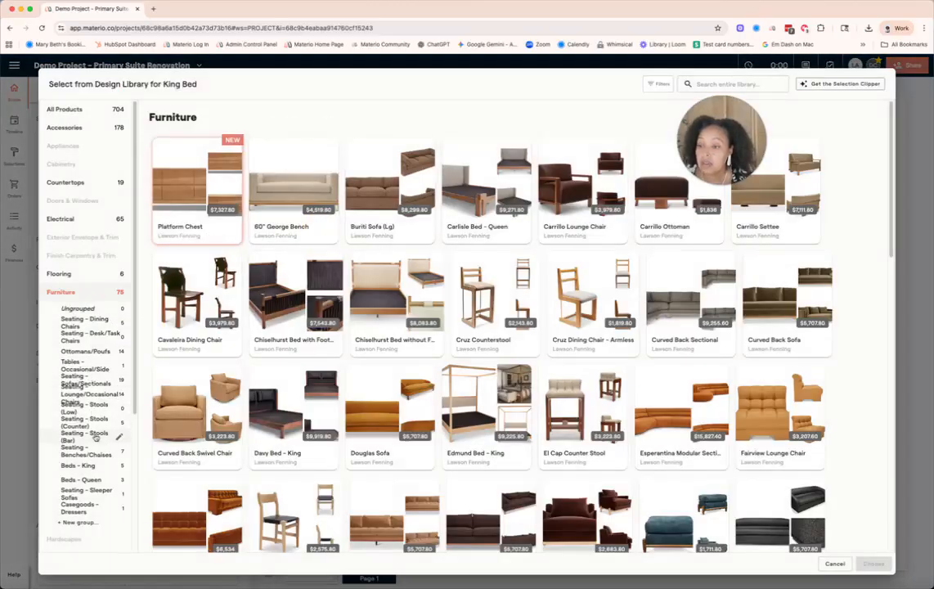
{"action": "left_click", "coordinate": [123, 463]}
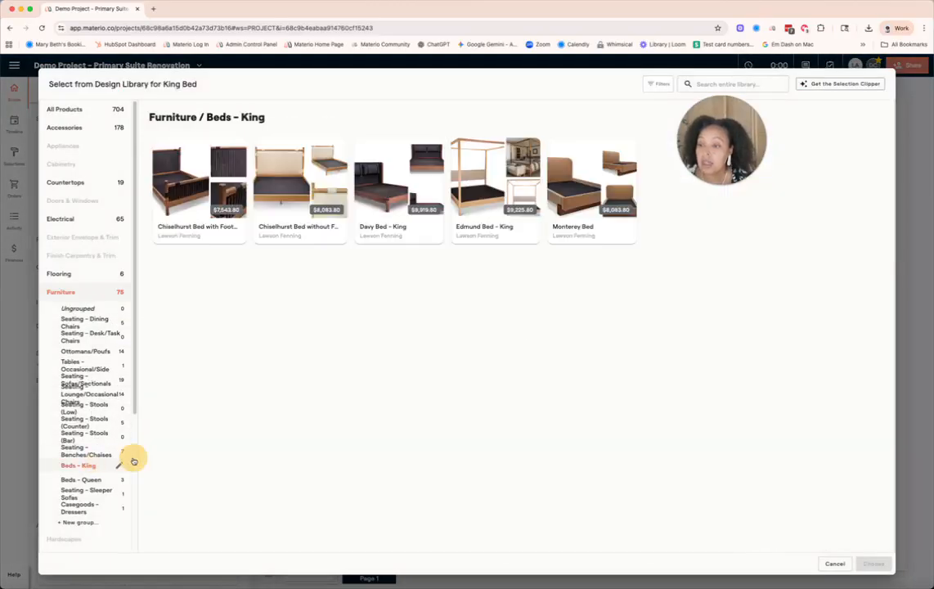
{"action": "left_click", "coordinate": [591, 184]}
{"action": "left_click", "coordinate": [196, 211]}
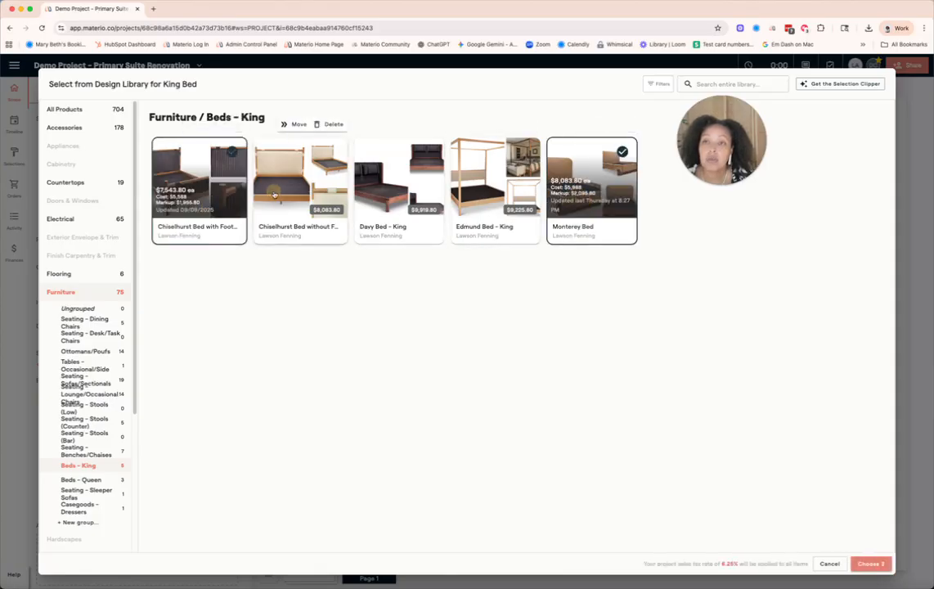
{"action": "left_click", "coordinate": [296, 184]}
{"action": "left_click", "coordinate": [872, 564]}
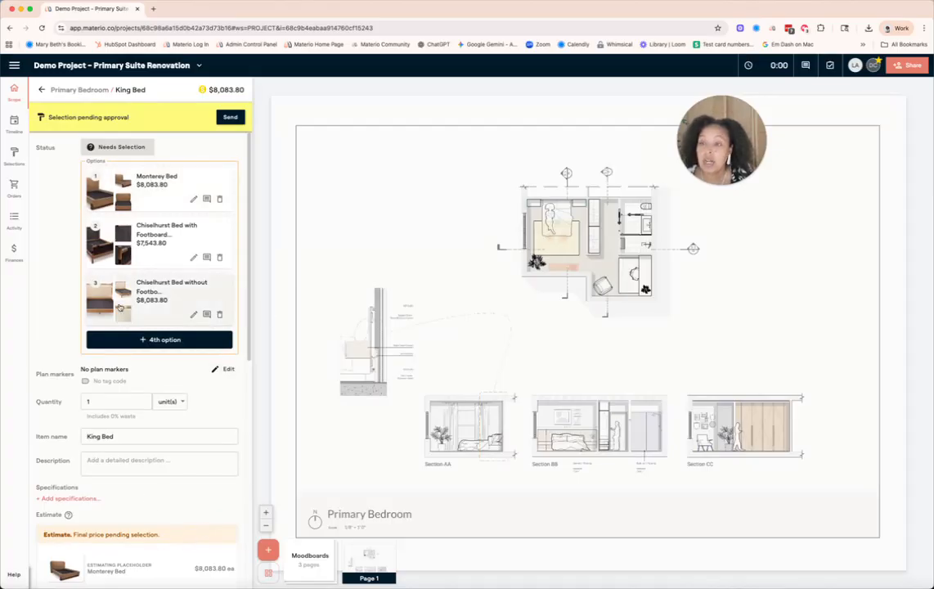
- Mark the King Bed on the floor plan with an area marker of about 7'6" by 8'8", save it and return to the scope list
{"action": "left_click", "coordinate": [222, 369]}
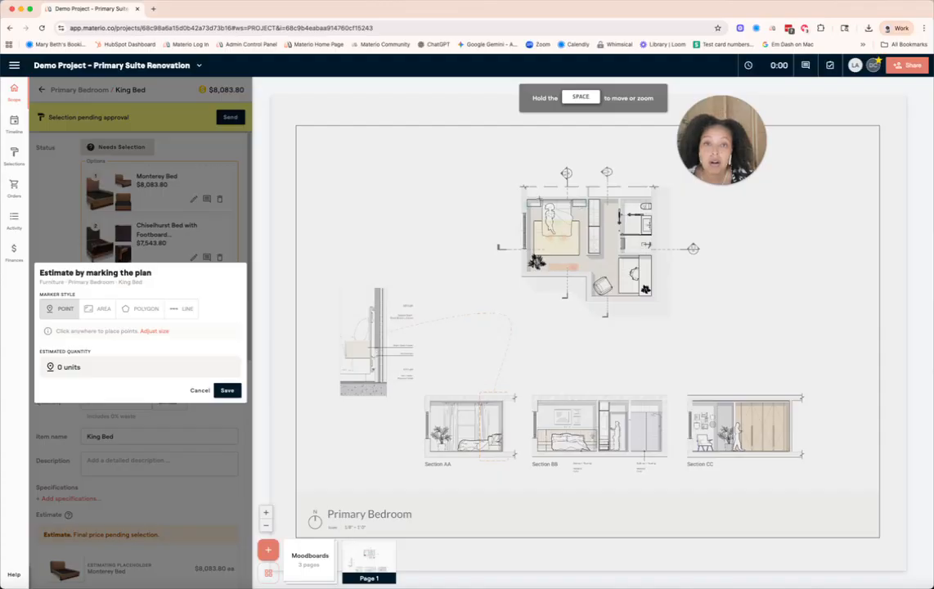
{"action": "left_click", "coordinate": [555, 235]}
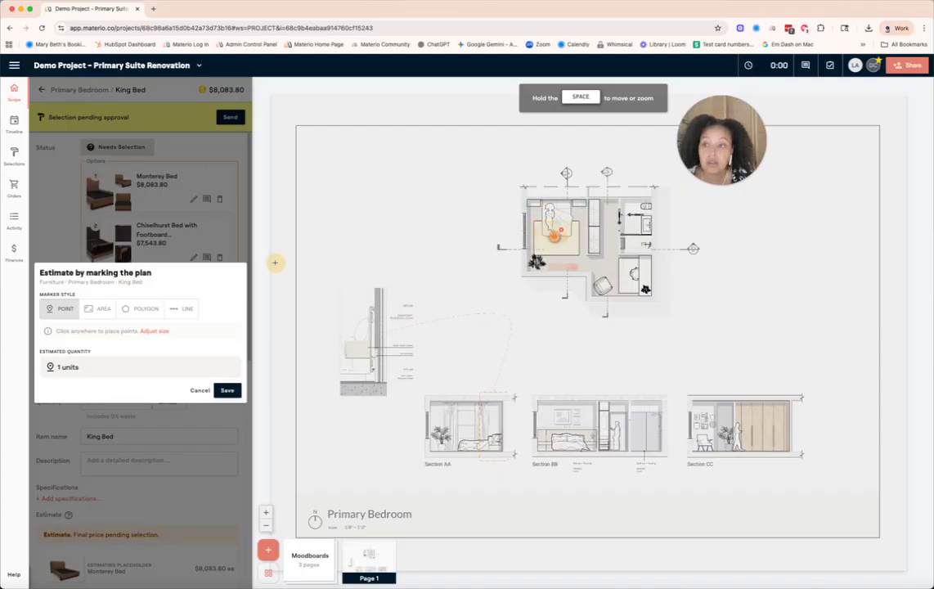
{"action": "left_click", "coordinate": [94, 307]}
{"action": "left_click_drag", "start_coordinate": [536, 197], "coordinate": [573, 236]}
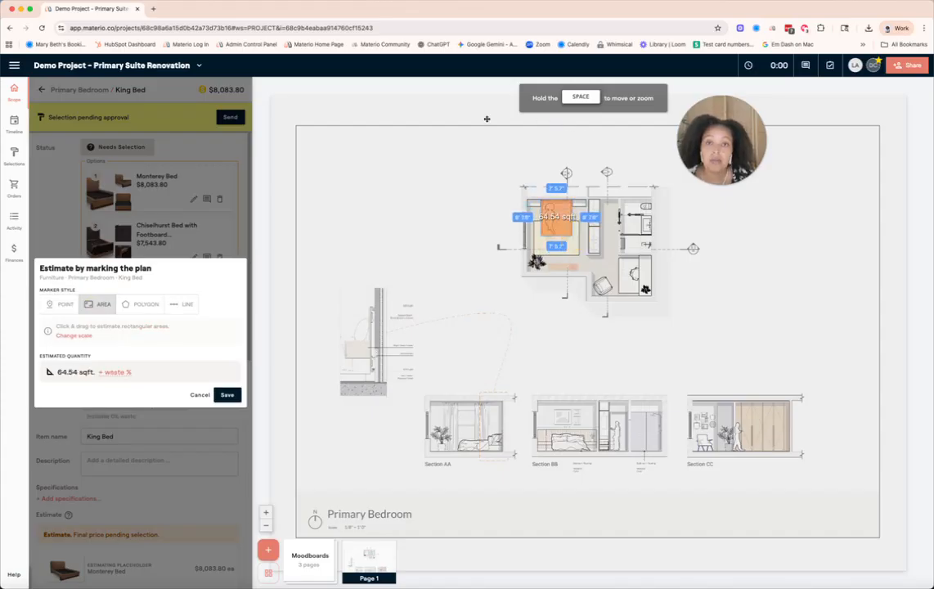
{"action": "left_click", "coordinate": [448, 346]}
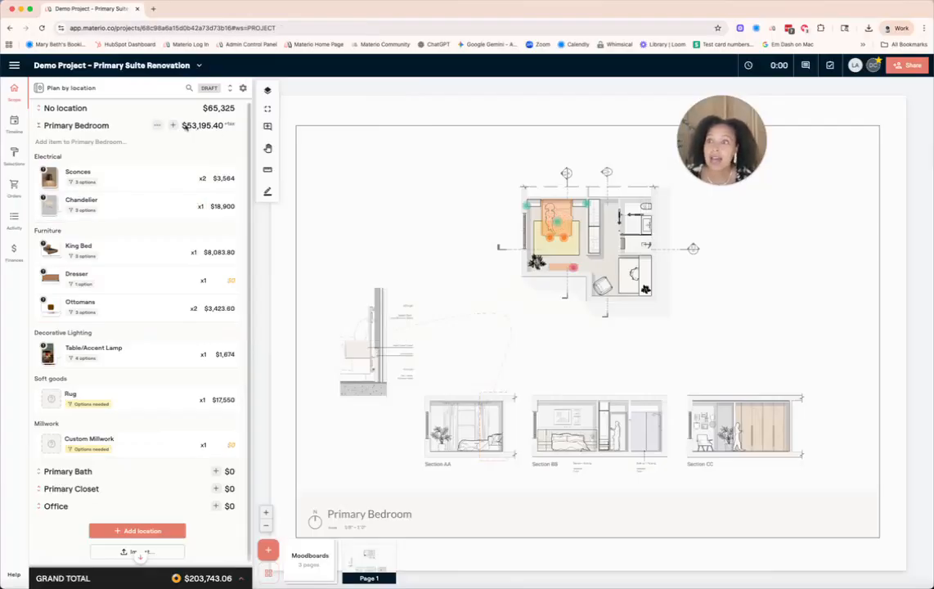
{"action": "mouse_move", "coordinate": [136, 280]}
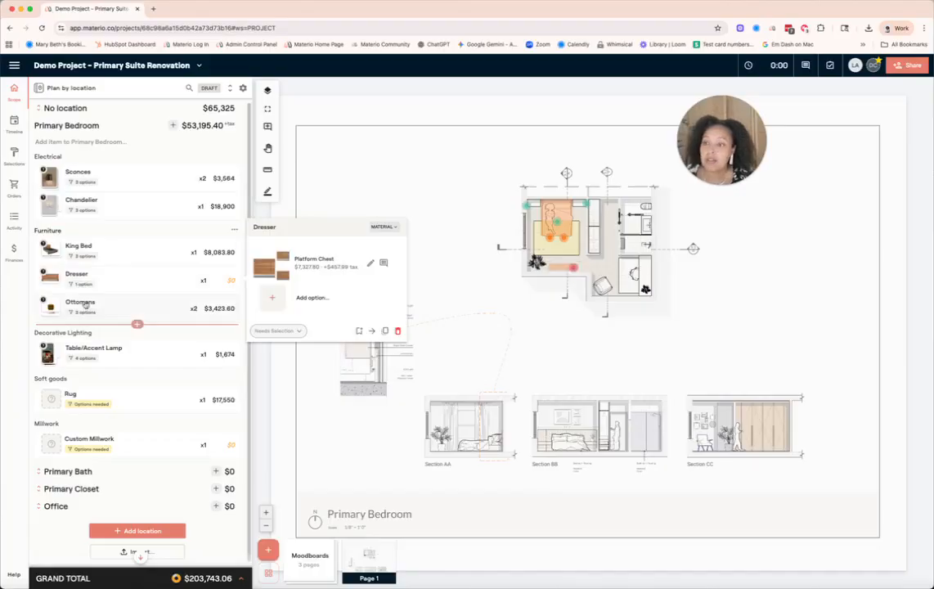
{"action": "mouse_move", "coordinate": [193, 408]}
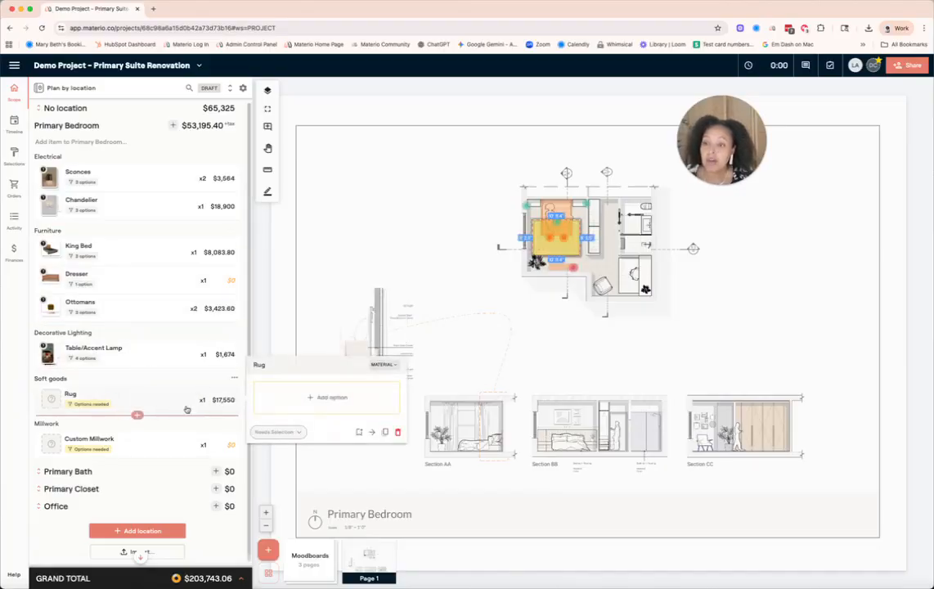
- Set the estimated unit cost of the Custom Millwork item in the Primary Bedroom to $18,500 and save the estimate
{"action": "left_click", "coordinate": [232, 445]}
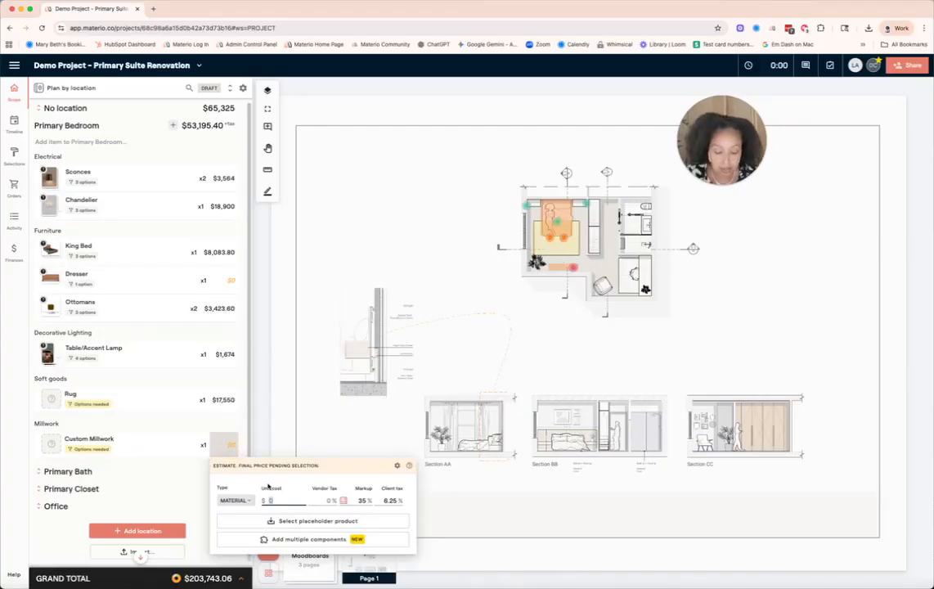
{"action": "type", "text": "18500"}
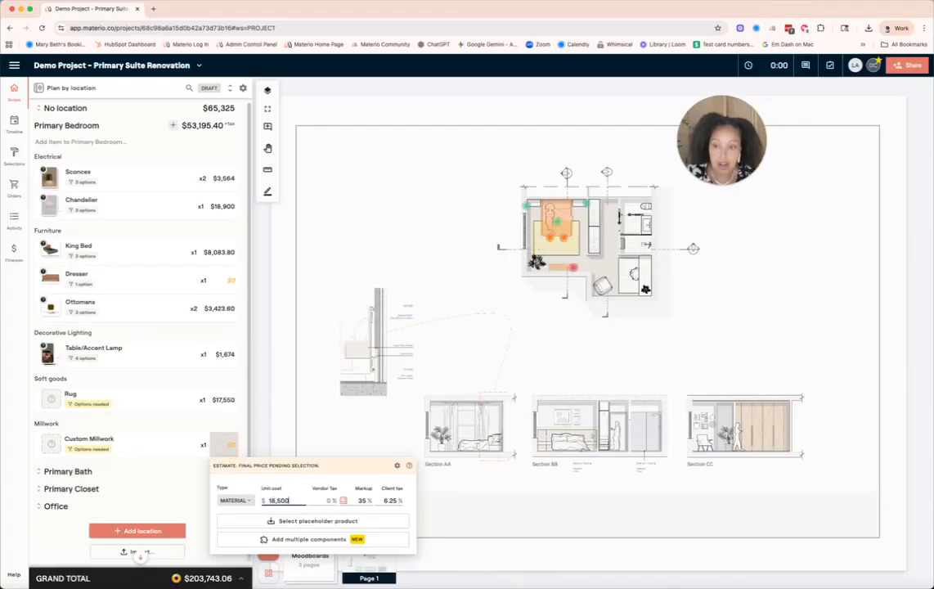
{"action": "left_click", "coordinate": [365, 500]}
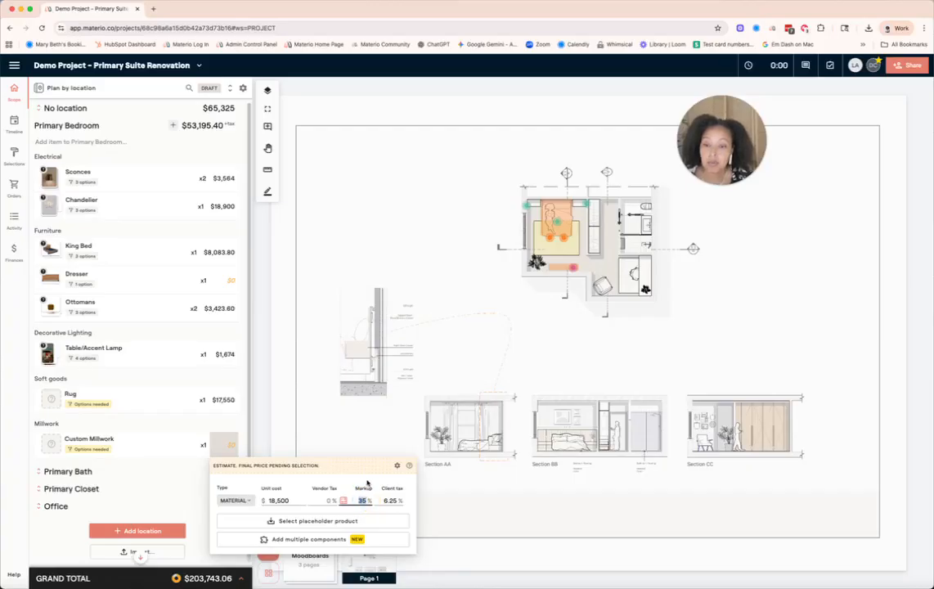
{"action": "left_click", "coordinate": [367, 482]}
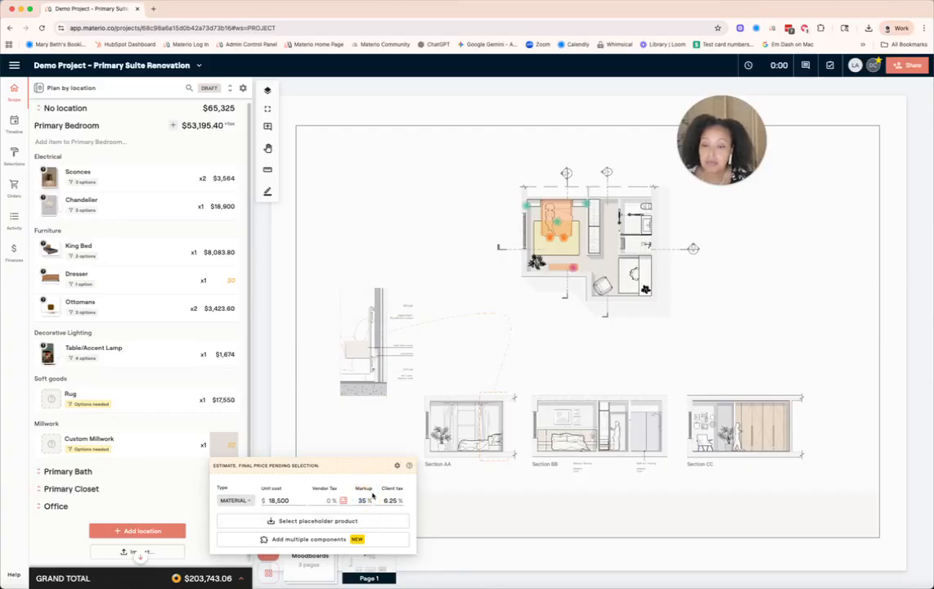
{"action": "left_click", "coordinate": [189, 499]}
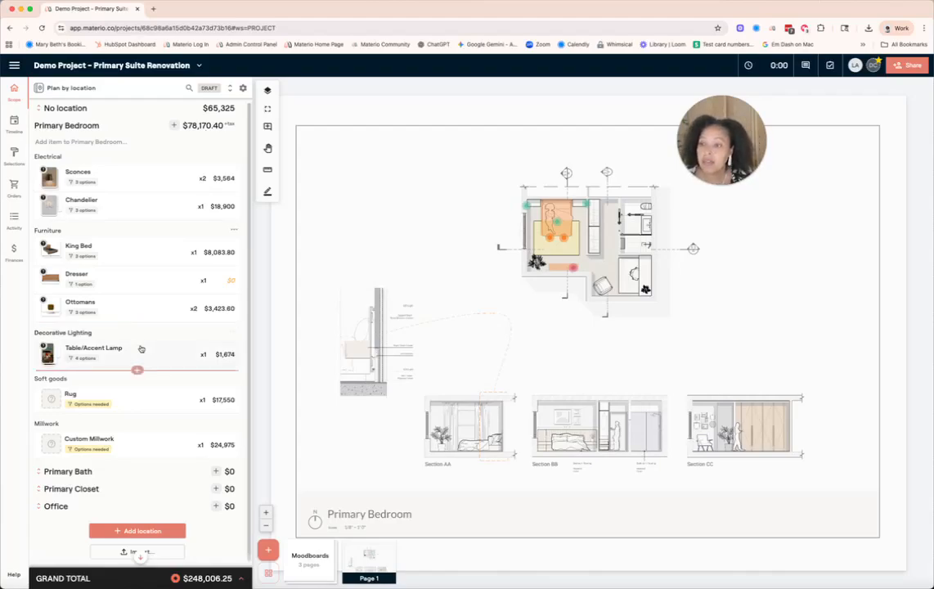
{"action": "mouse_move", "coordinate": [165, 349]}
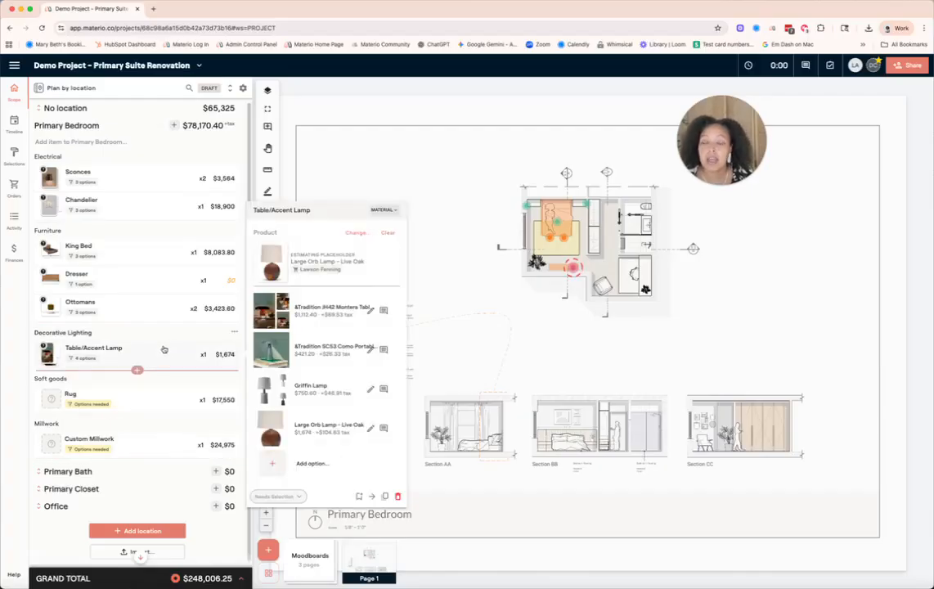